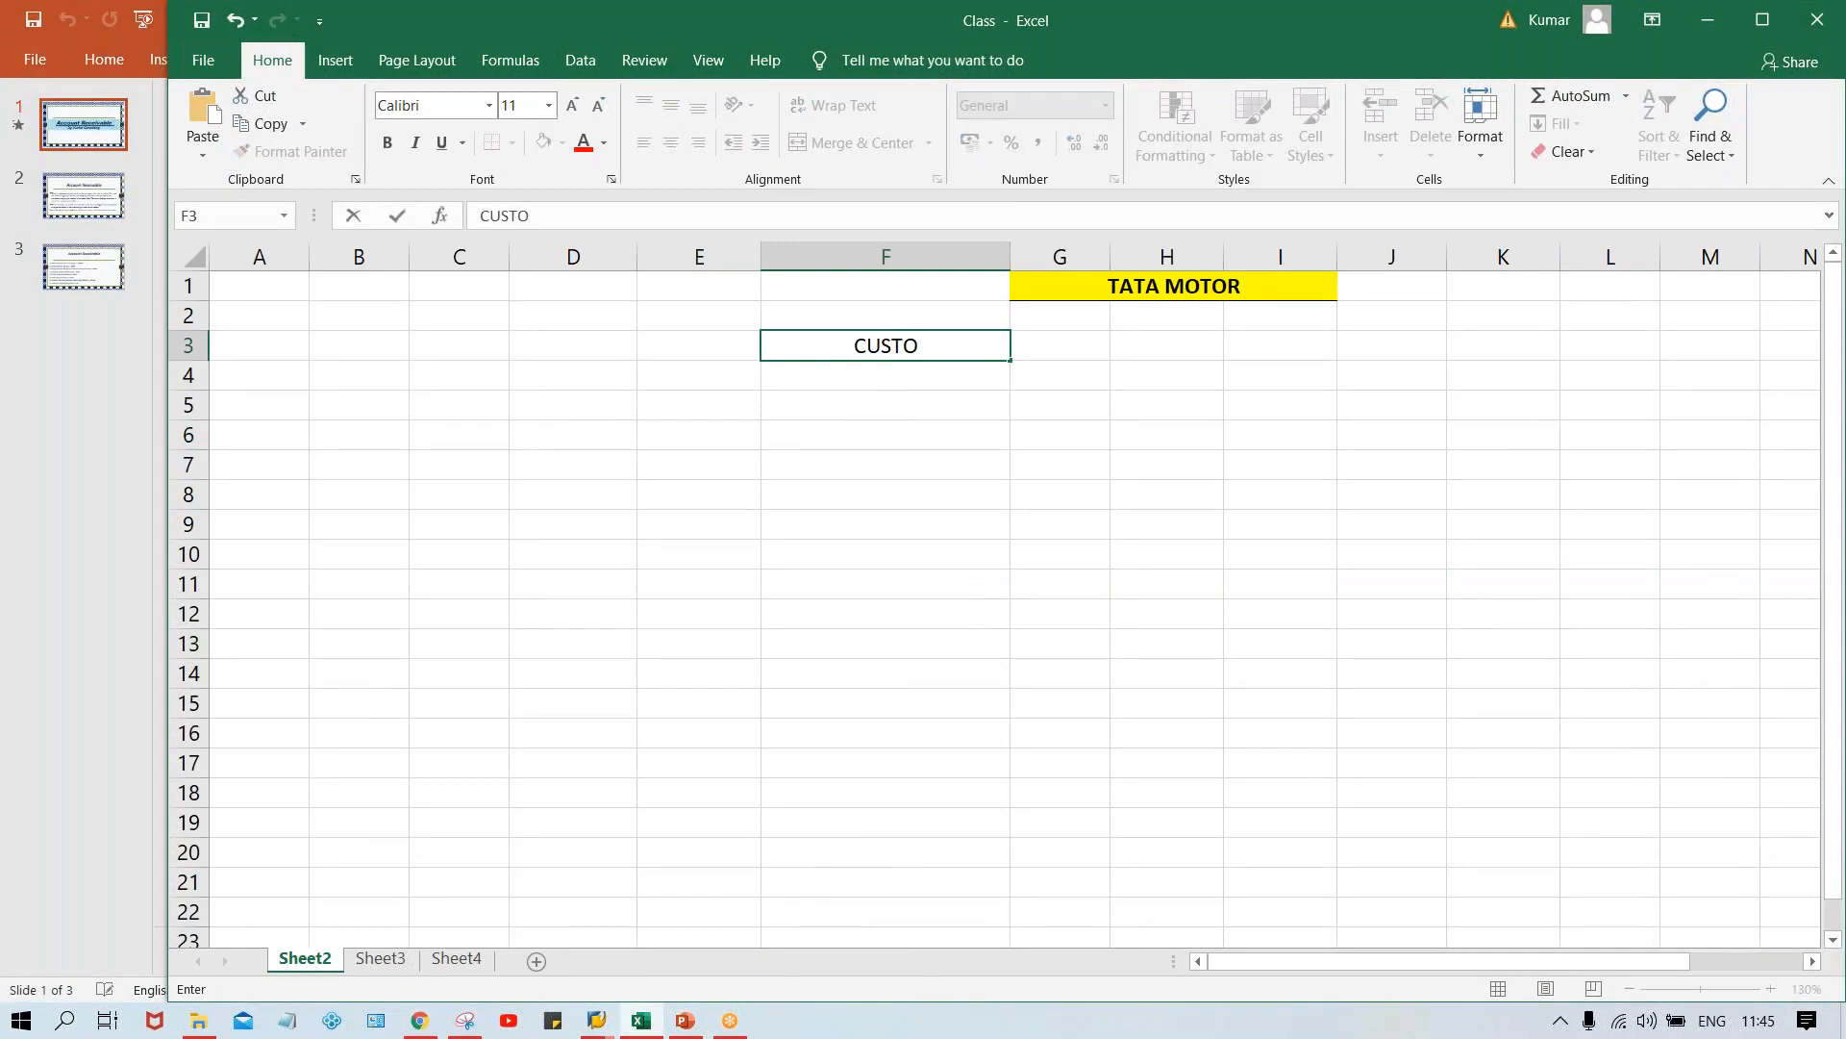
Complete the entry CUSTOMER ACT. DR. in cell F3 and enter its amount of 1000 in G3
type("MER")
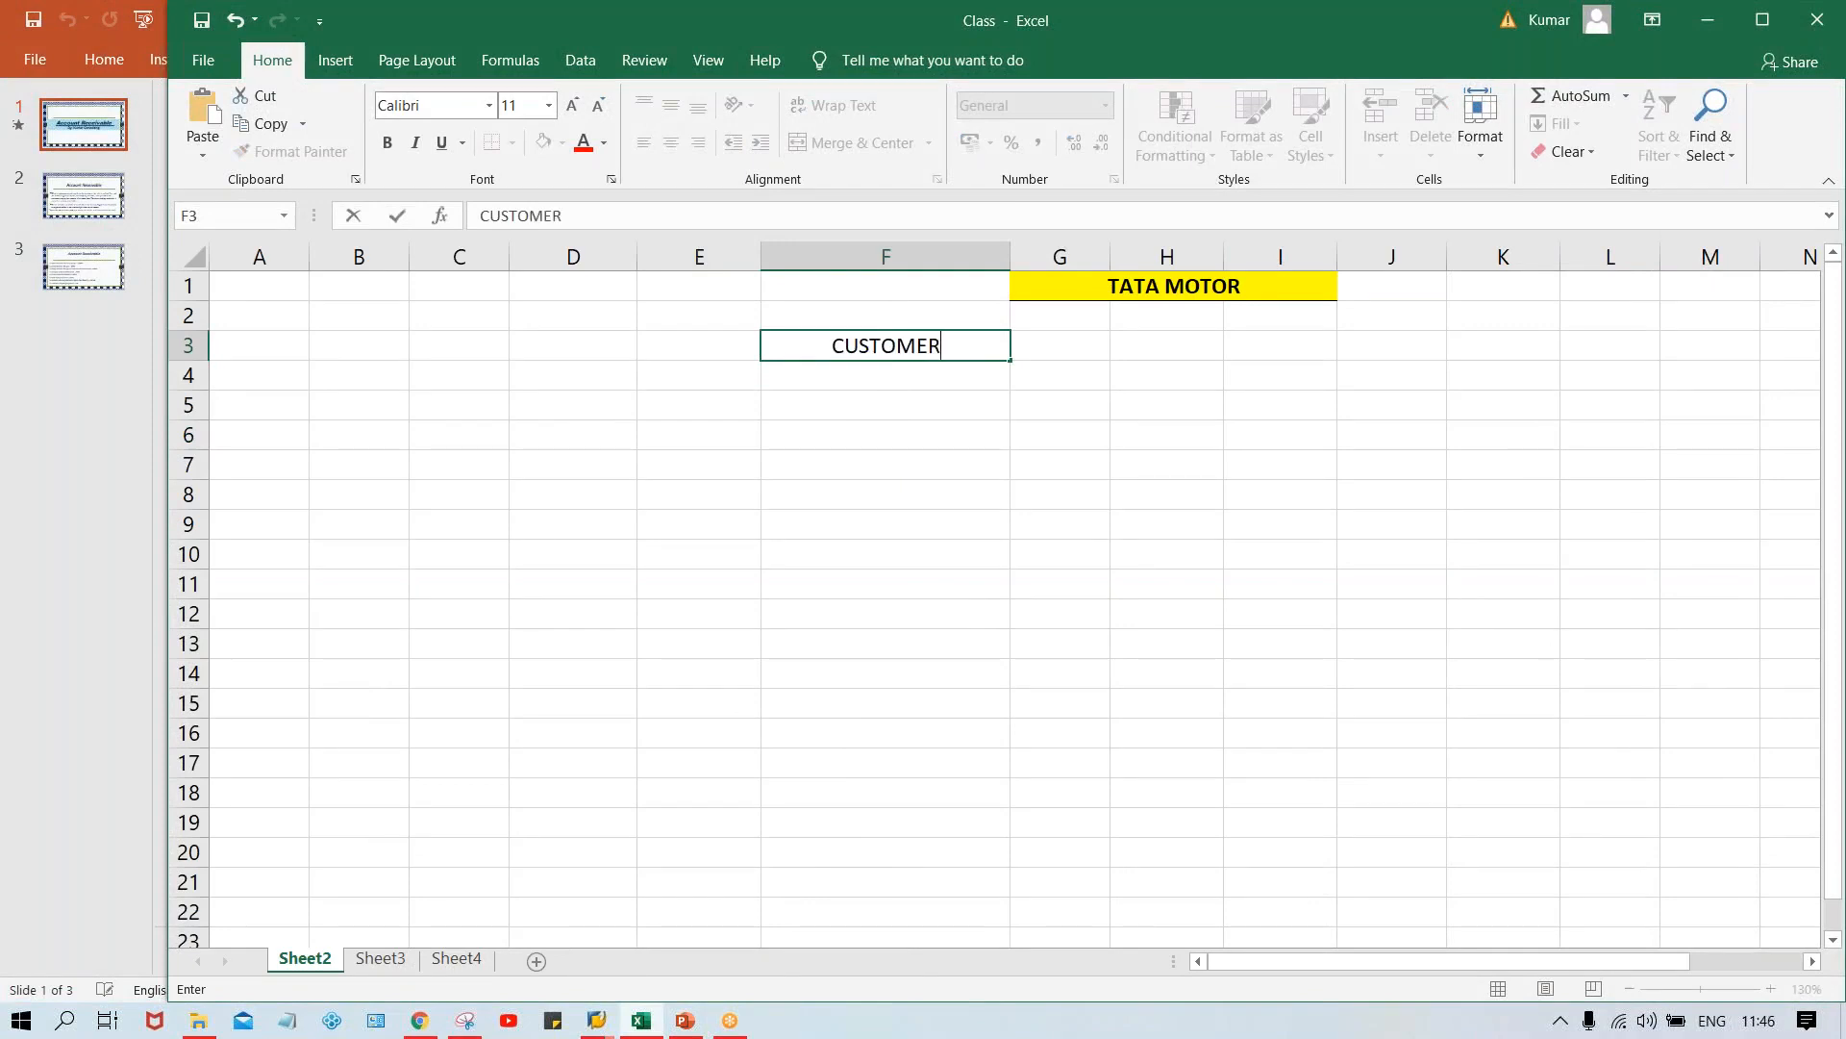
type(" ACT. DR.")
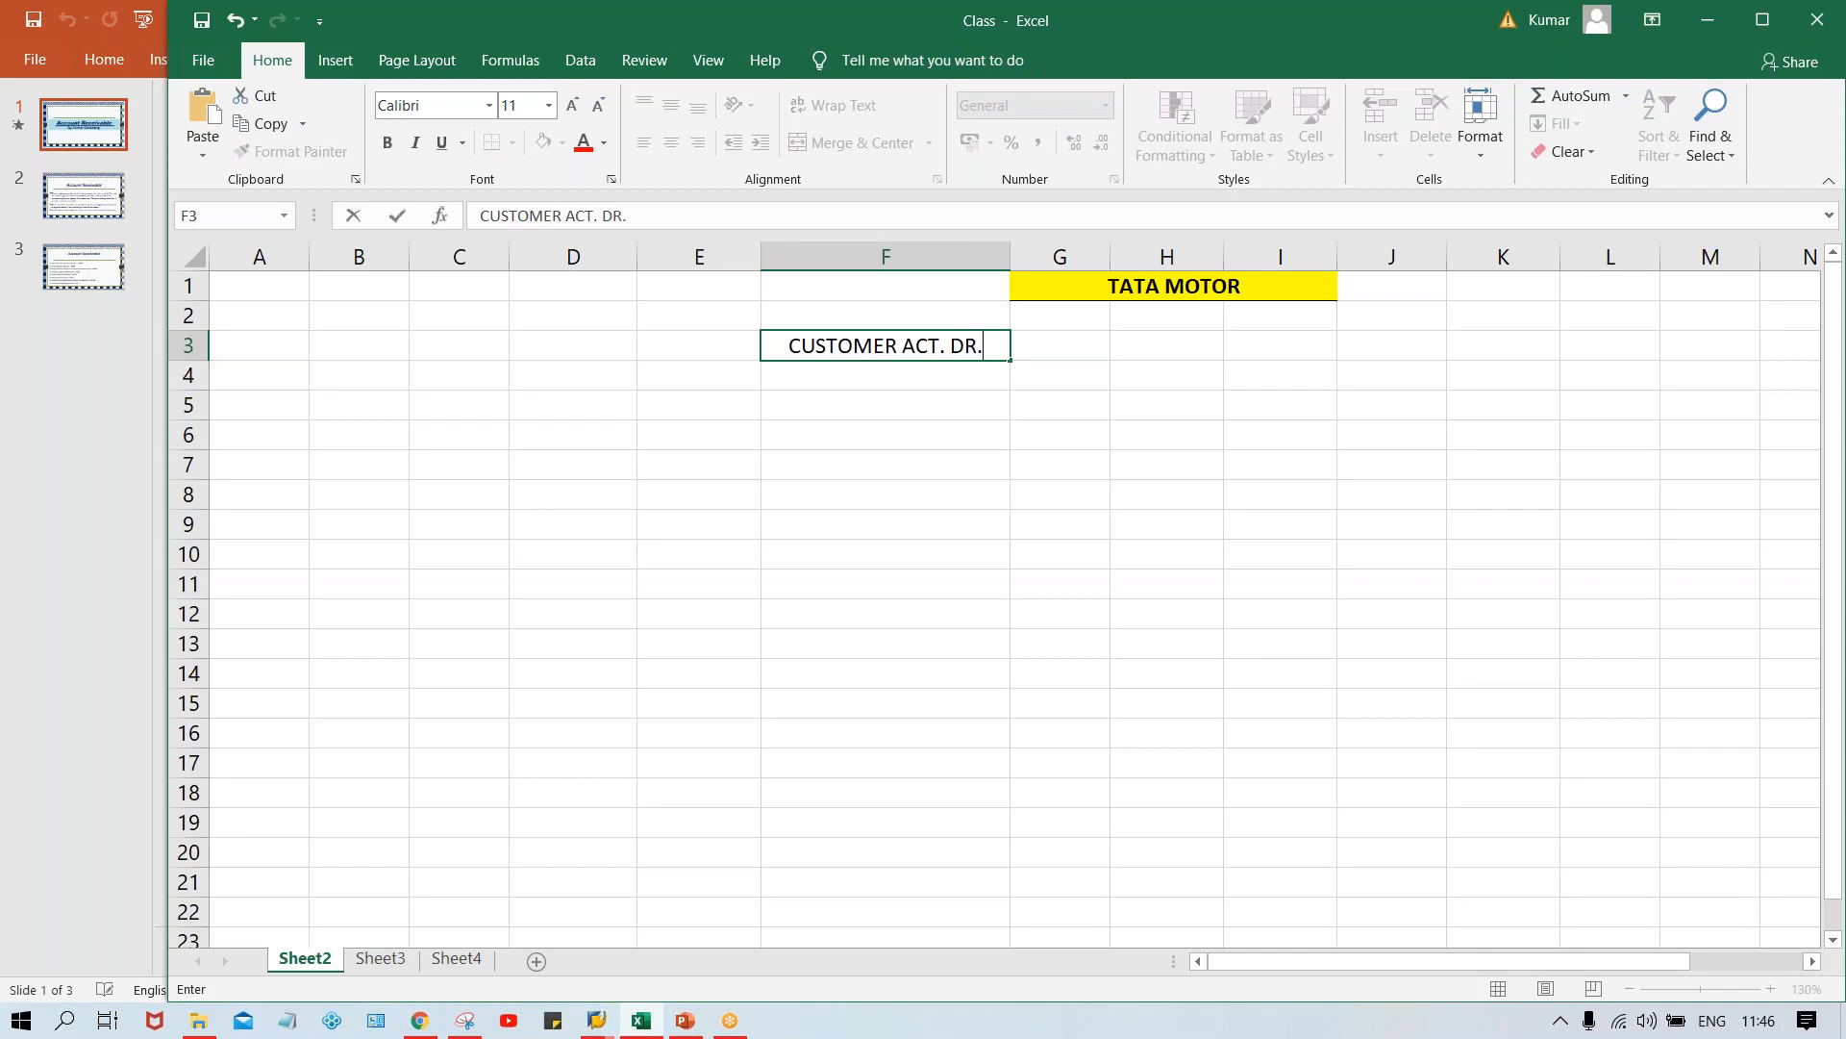
key("Tab")
type("1000")
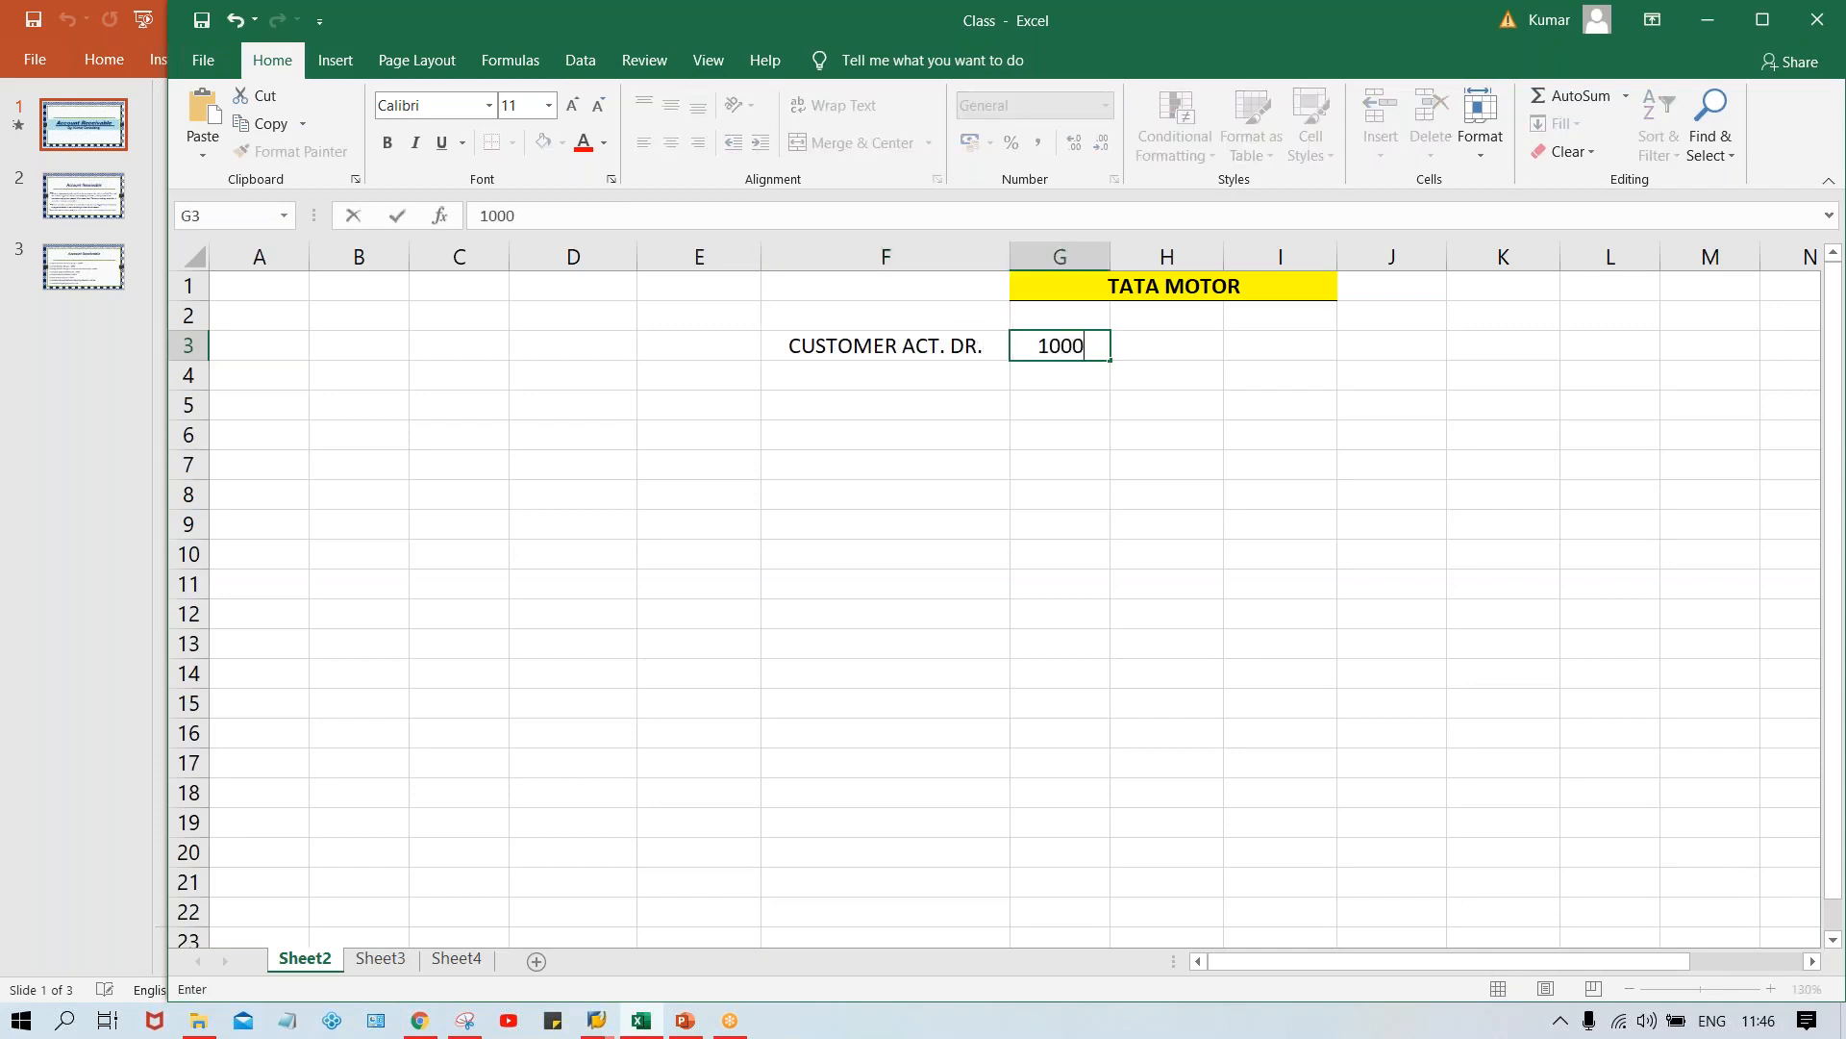
key("Return")
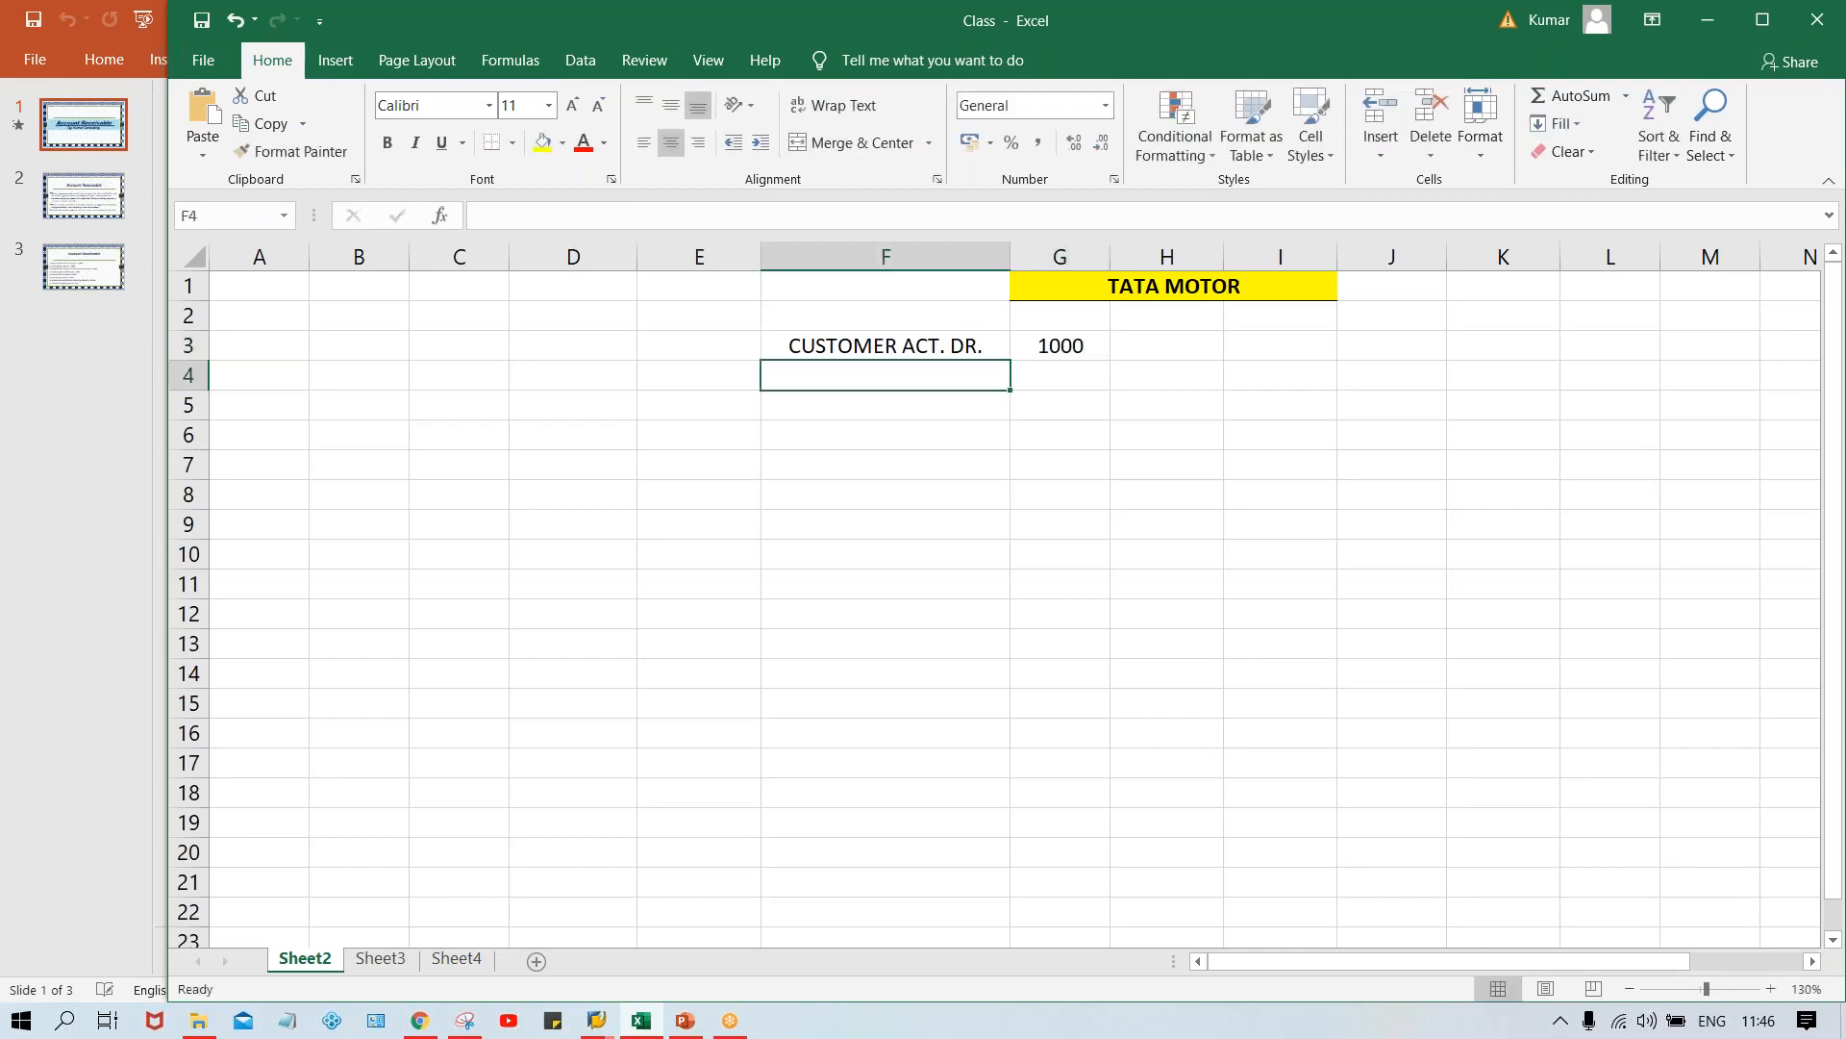
Enter SALE REV. ACT. CR. in cell F4 with an amount of 1000 in G4
type("SALE REV")
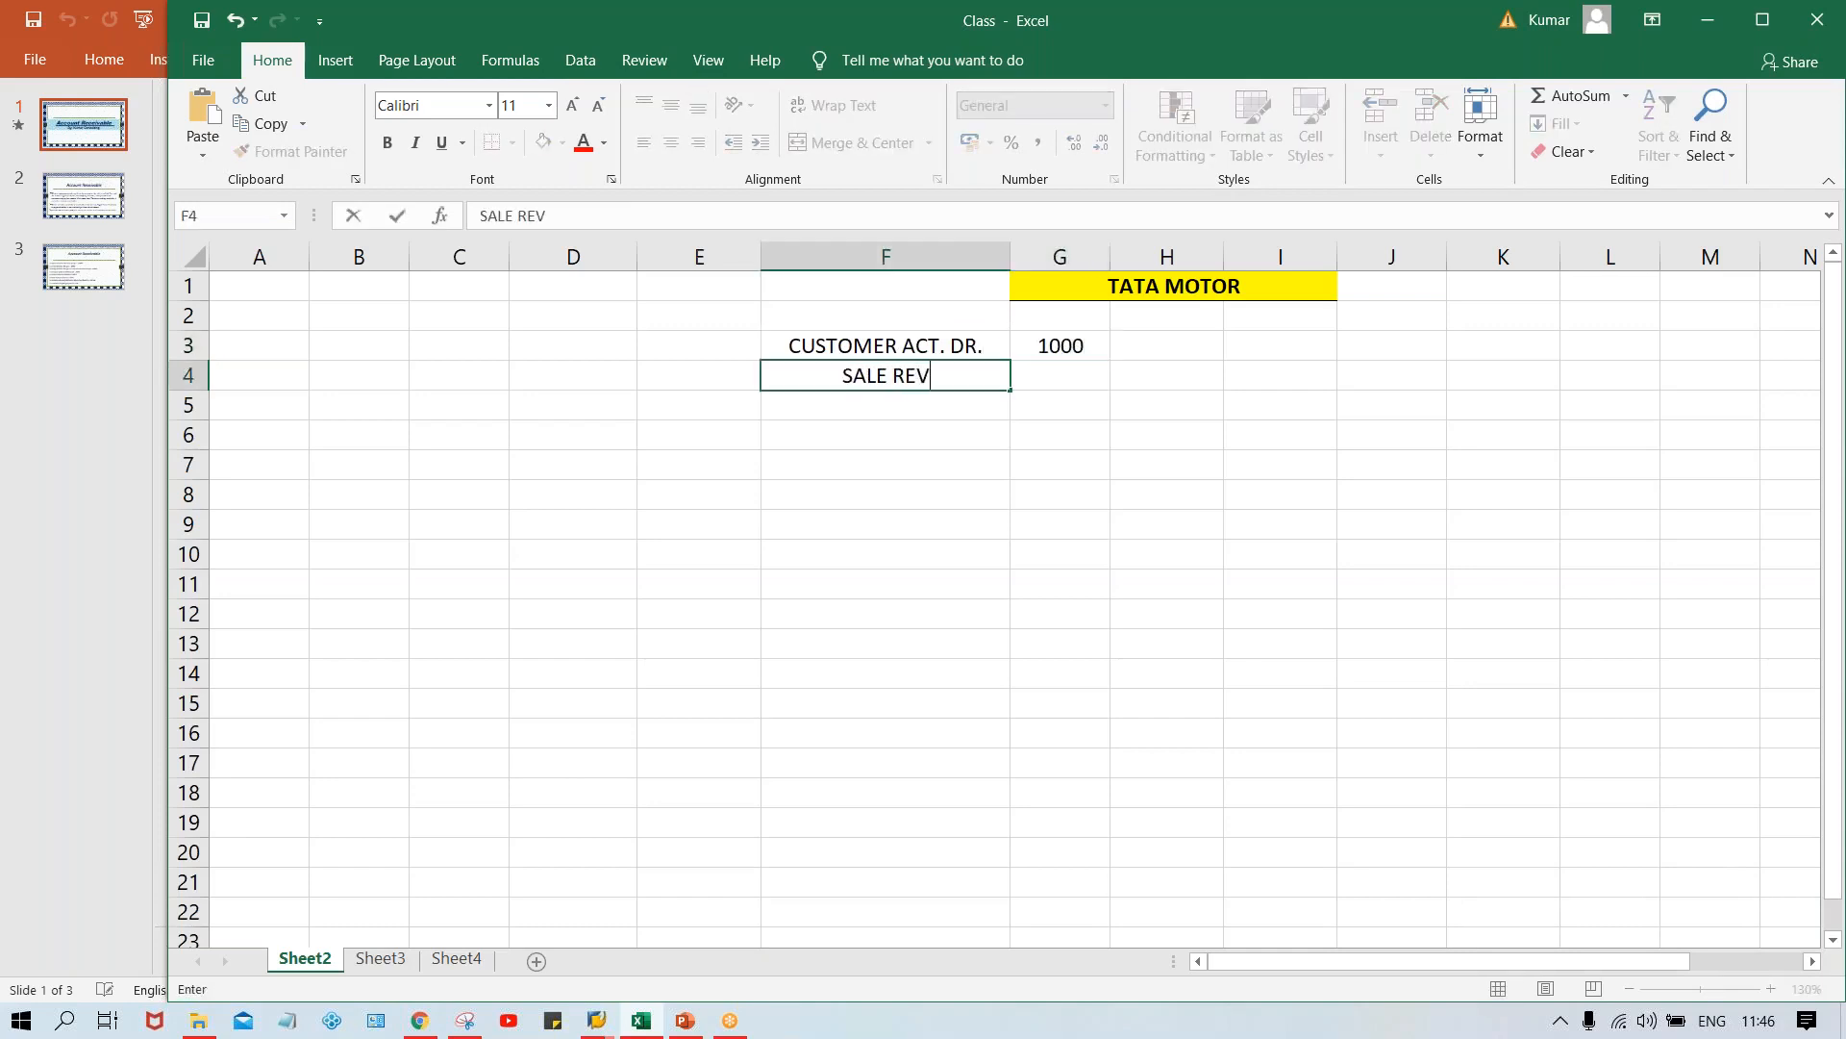
type(". ACT. ")
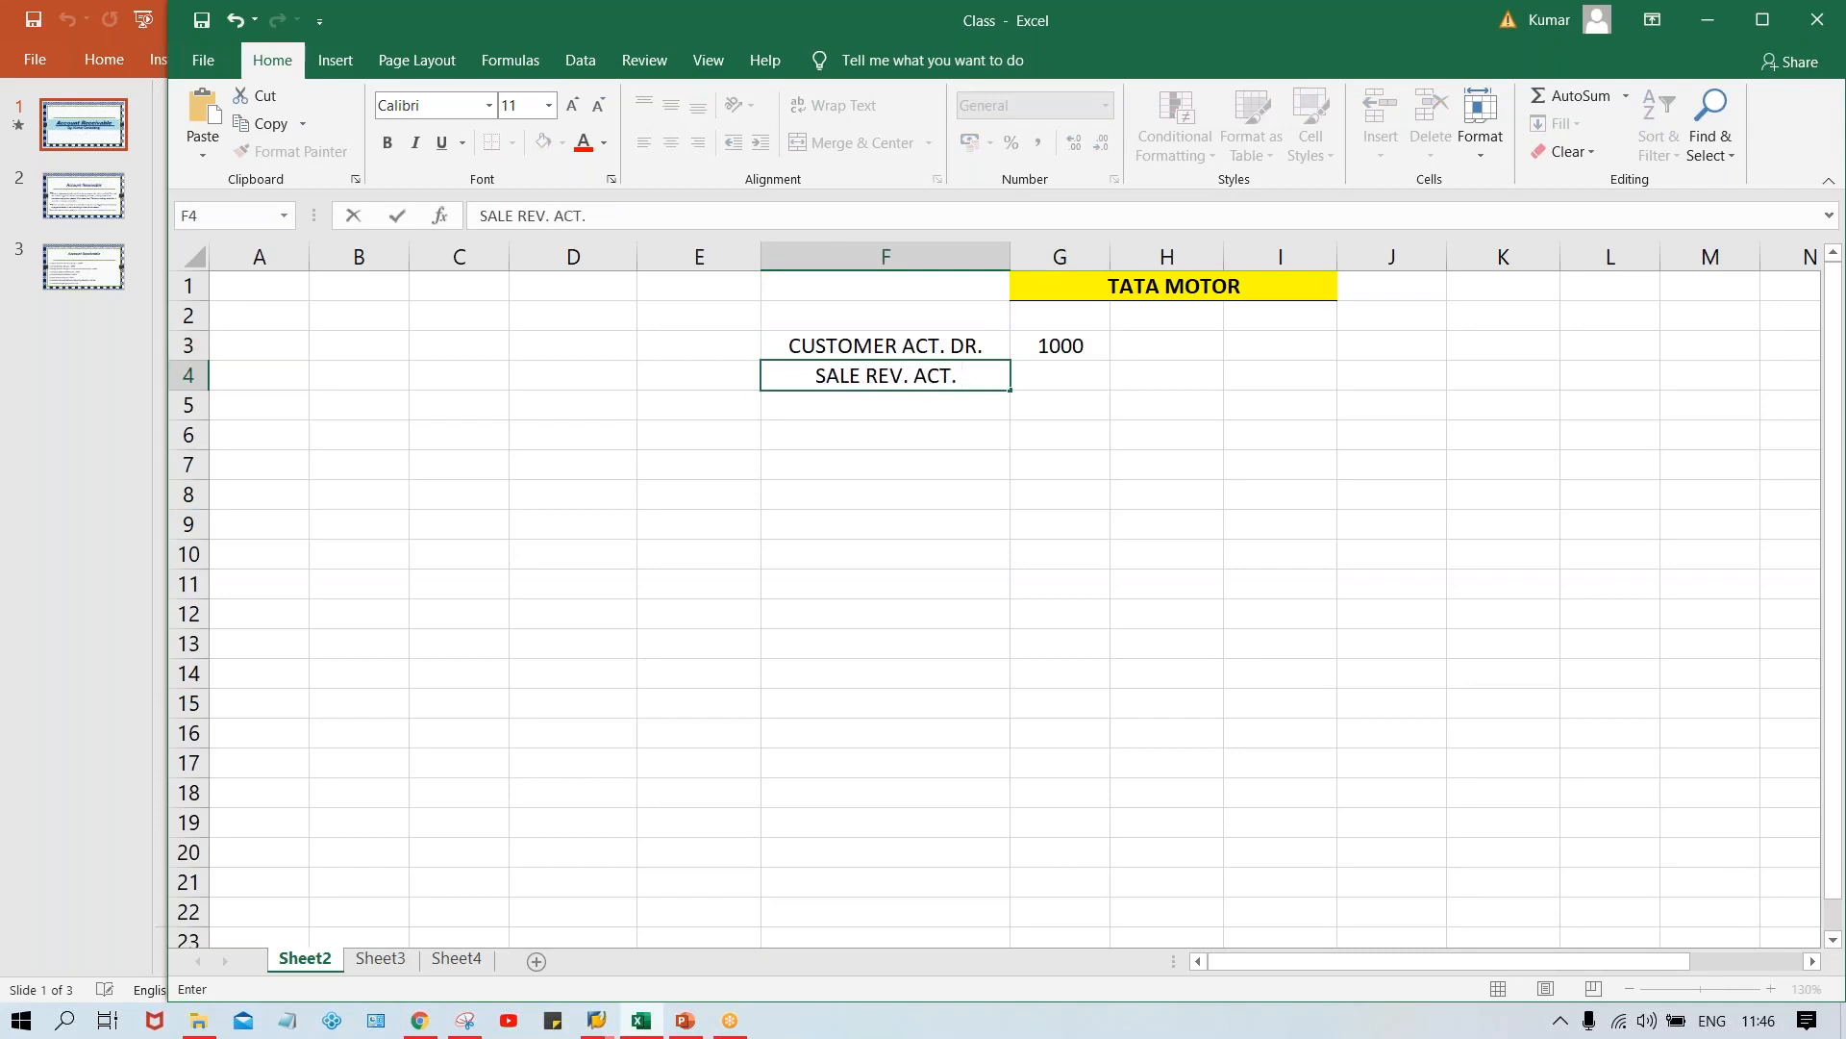
type("CR.")
key("Tab")
type("10")
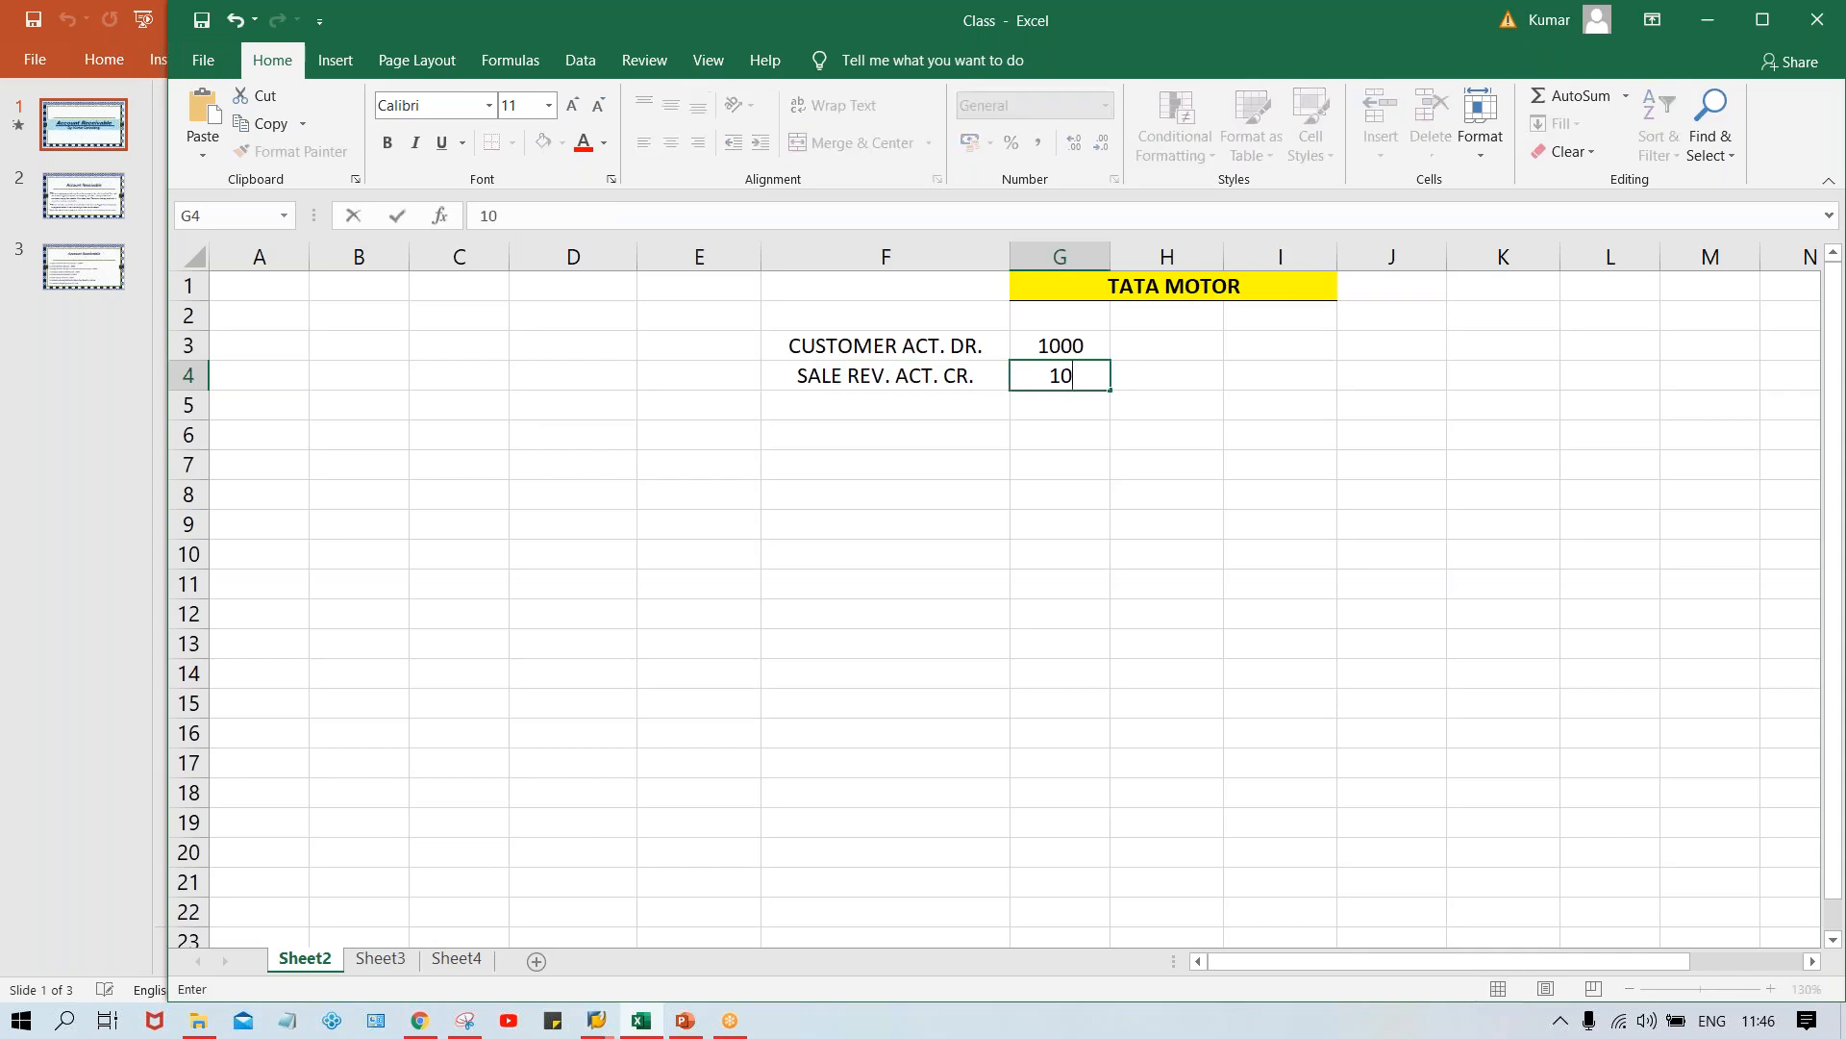
type("00")
key("Return")
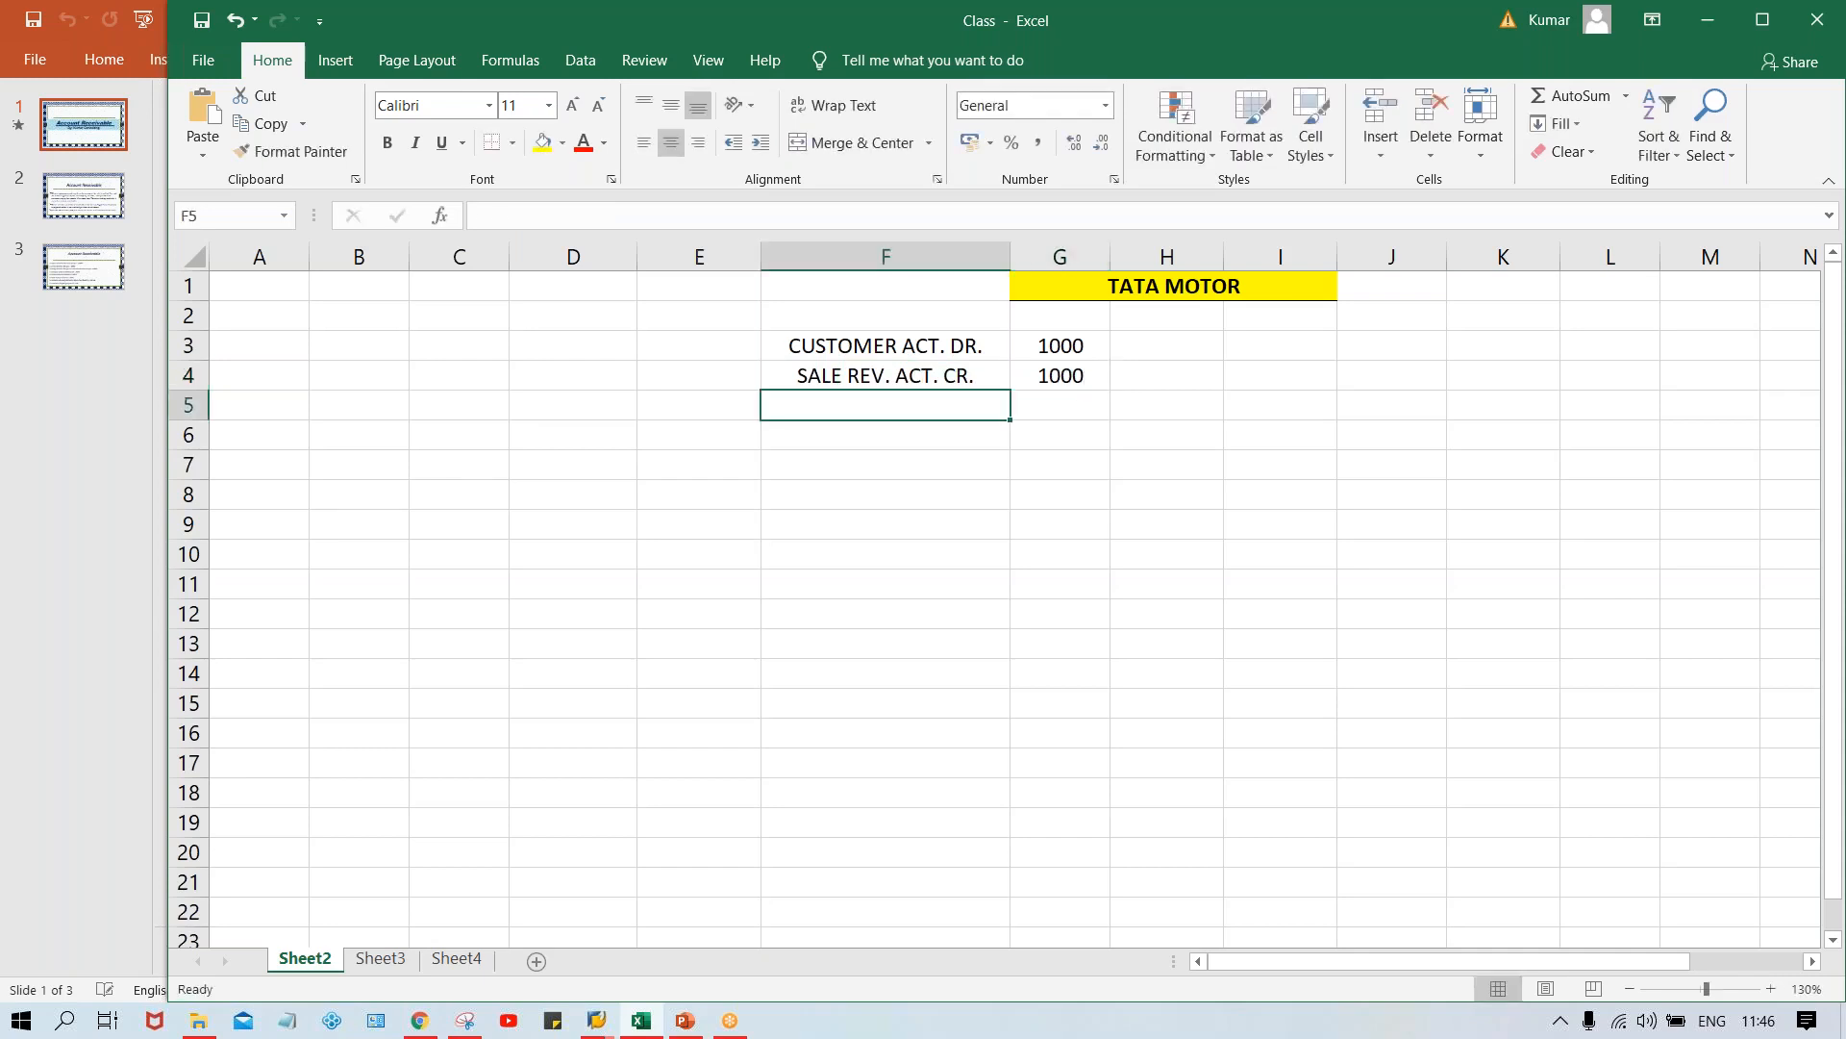
Label the customer line CM in cell E3 and the sales revenue line GL in E4
left_click(673, 340)
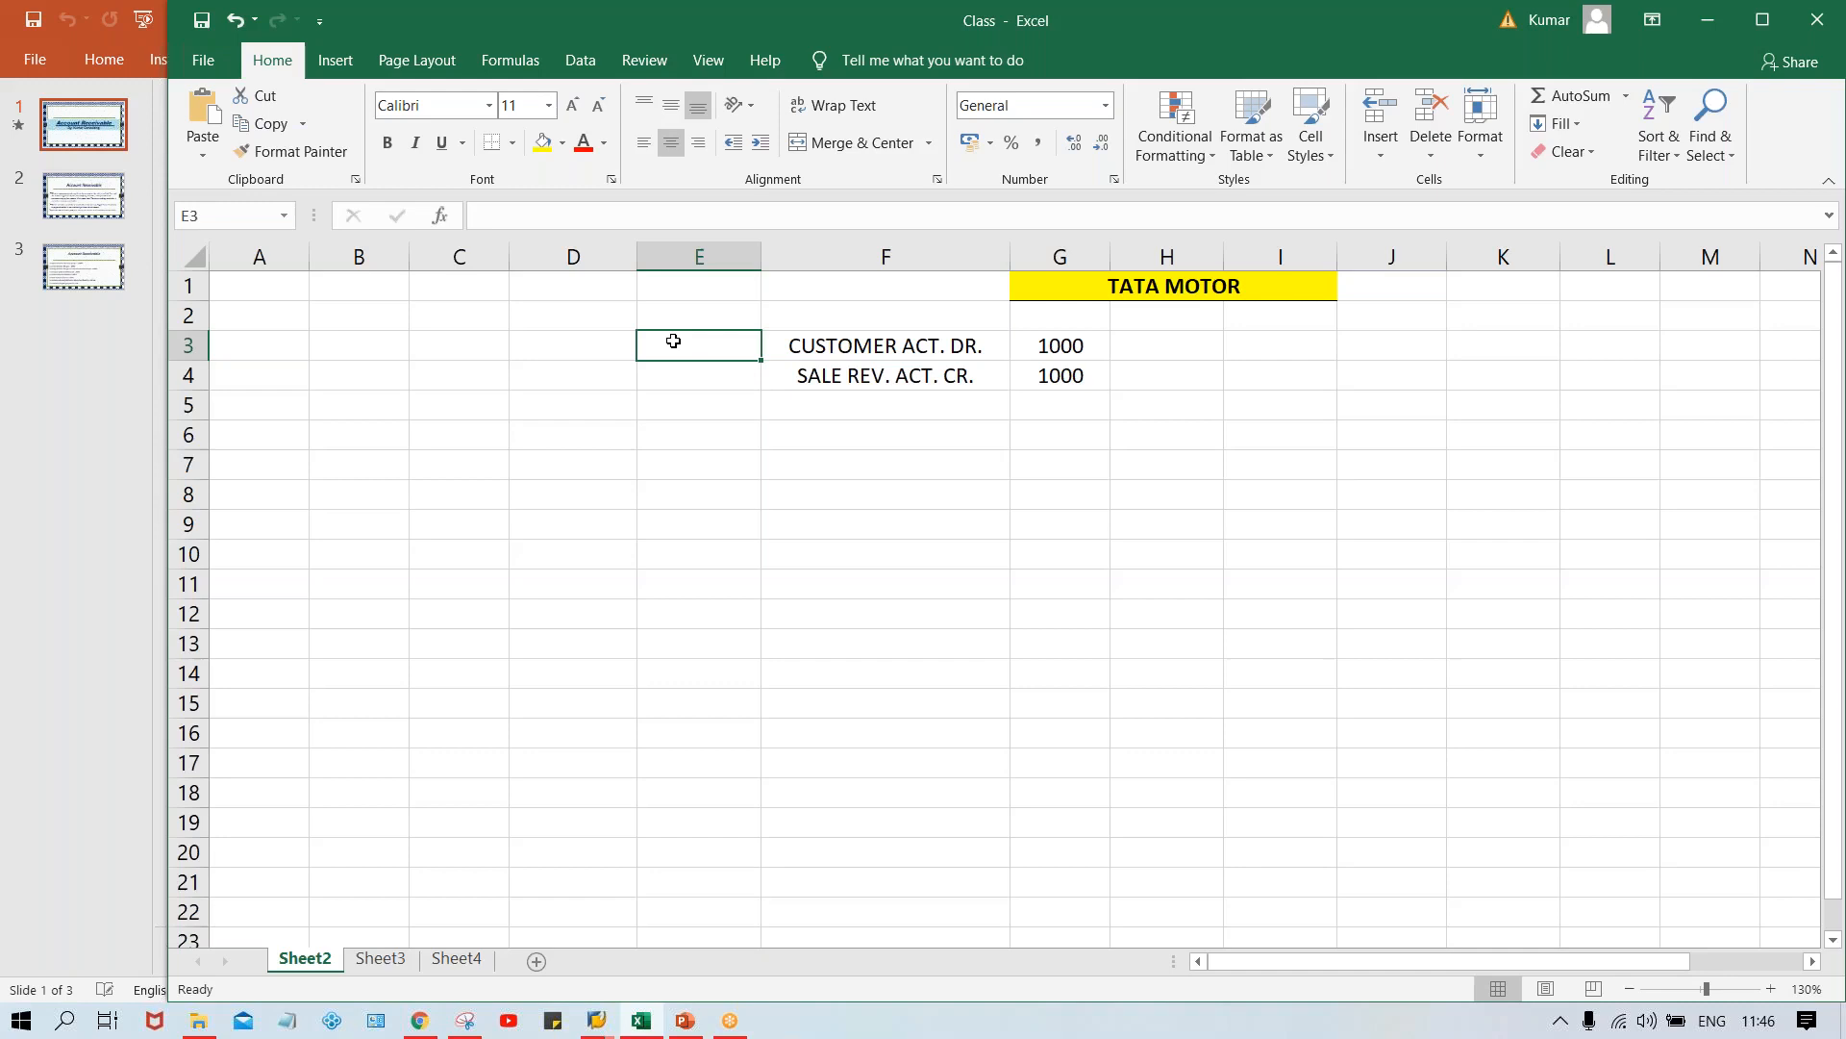
type("C")
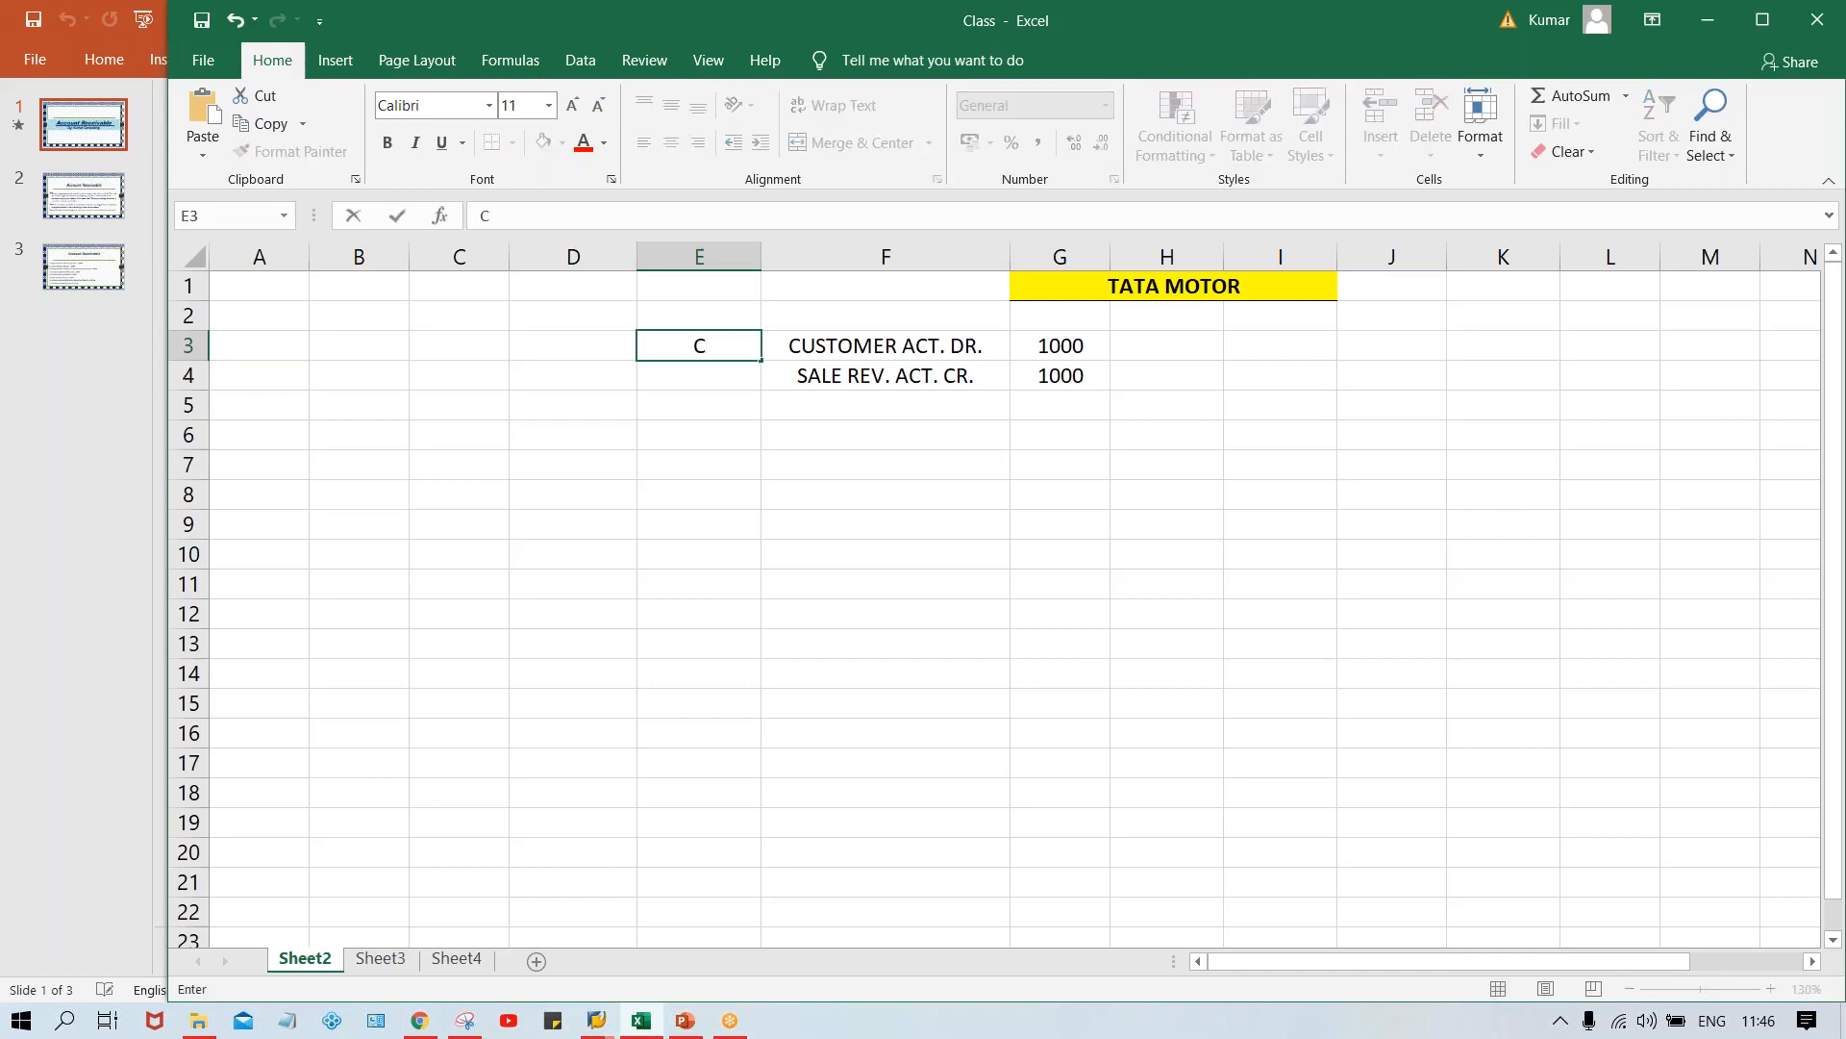
type("M")
key("Return")
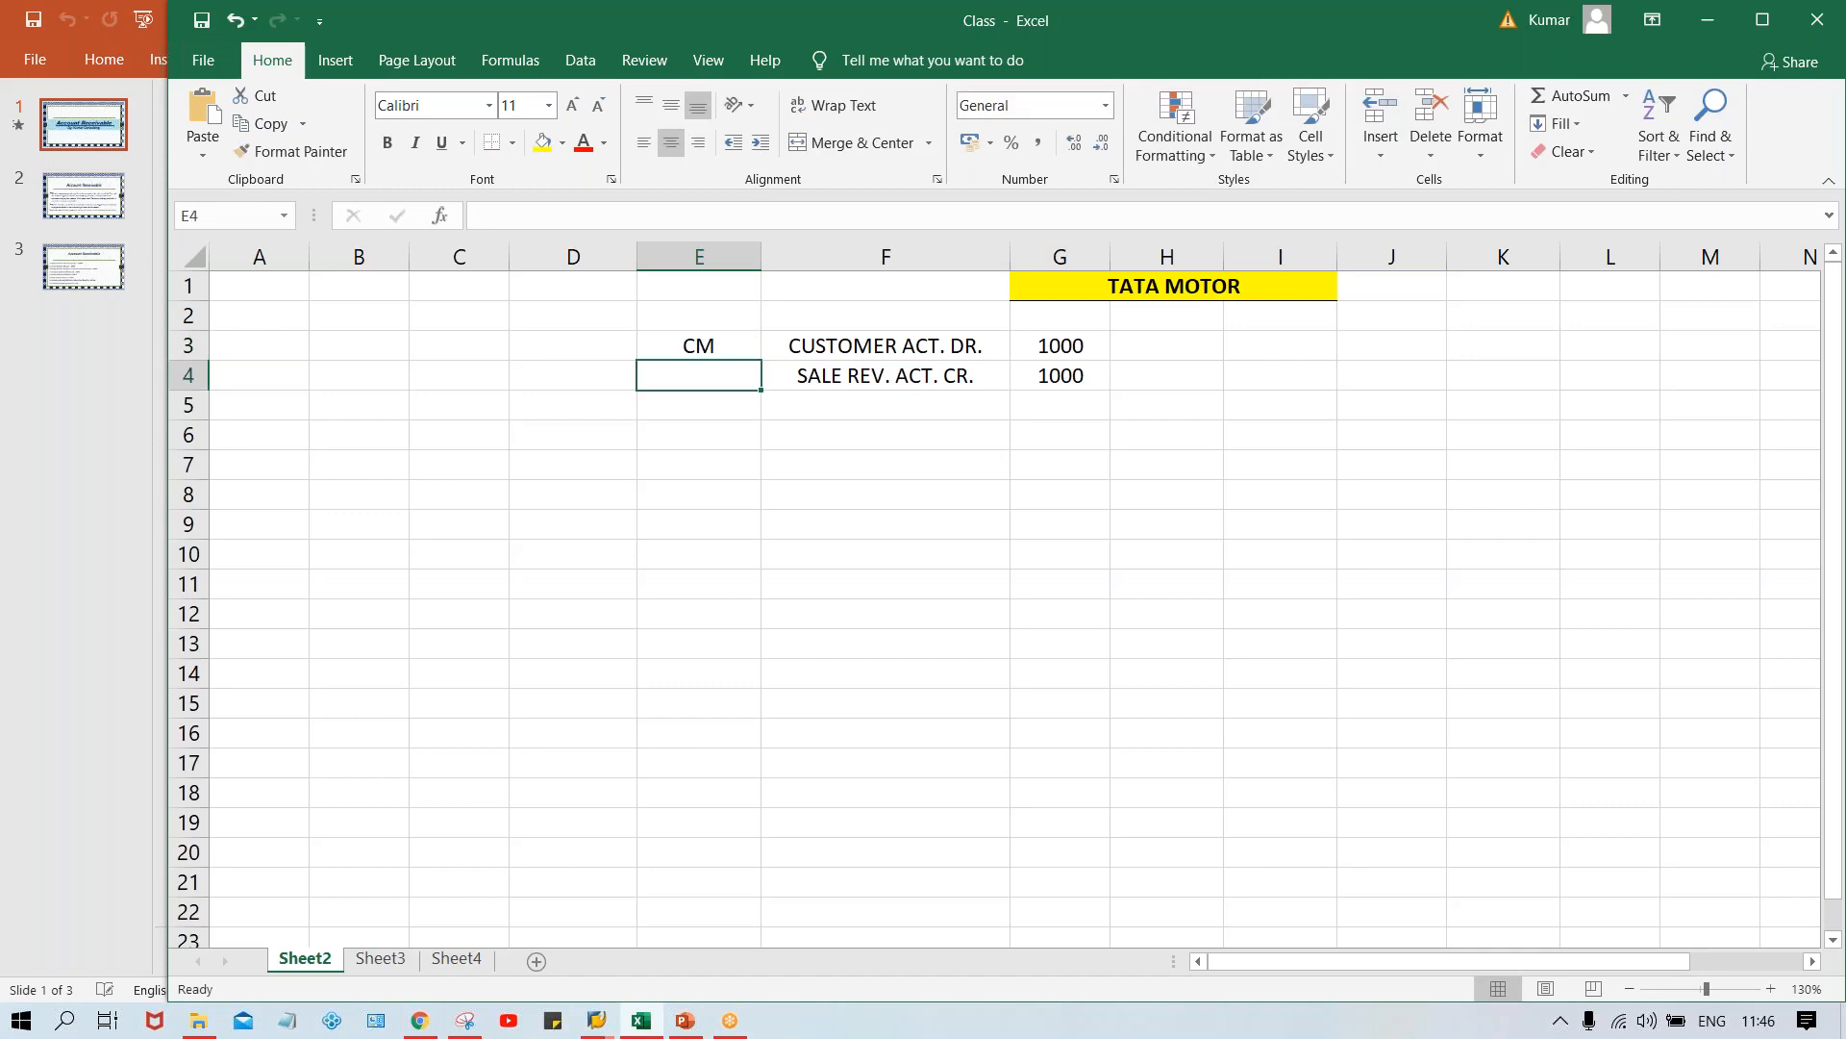
type("GL")
key("Return")
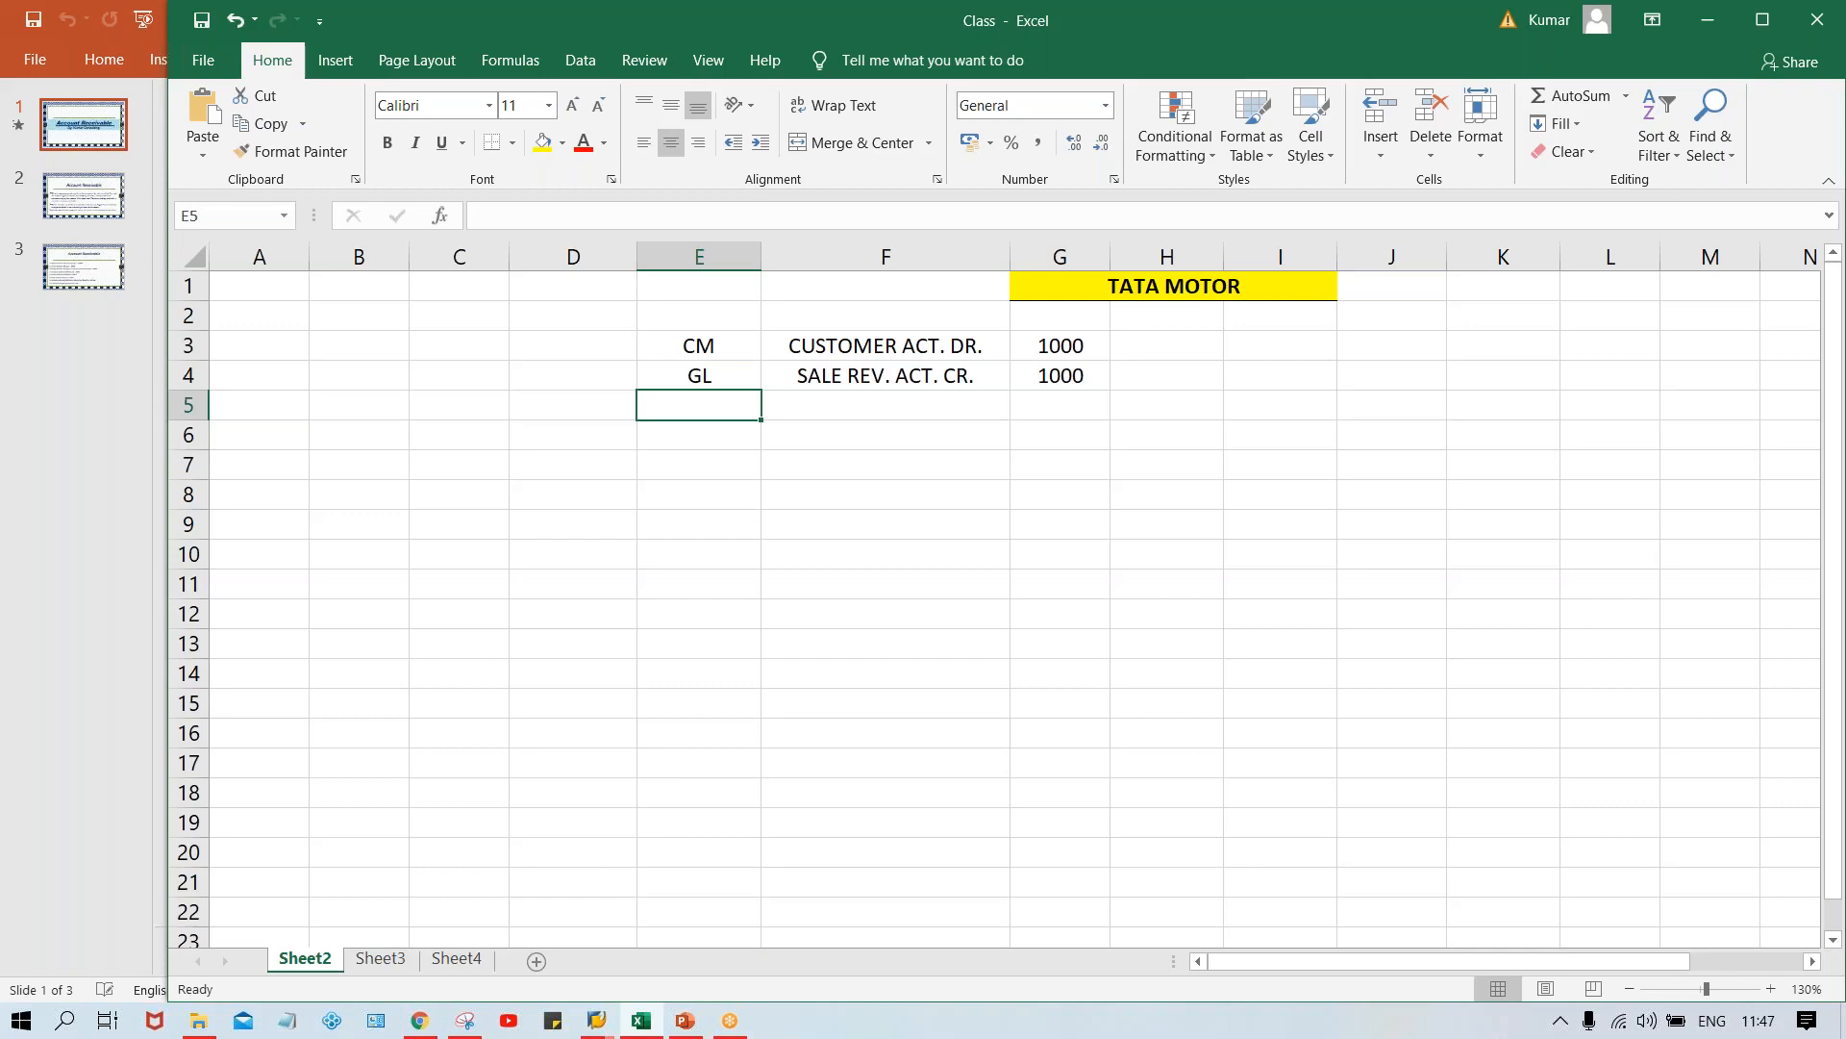
left_click(700, 375)
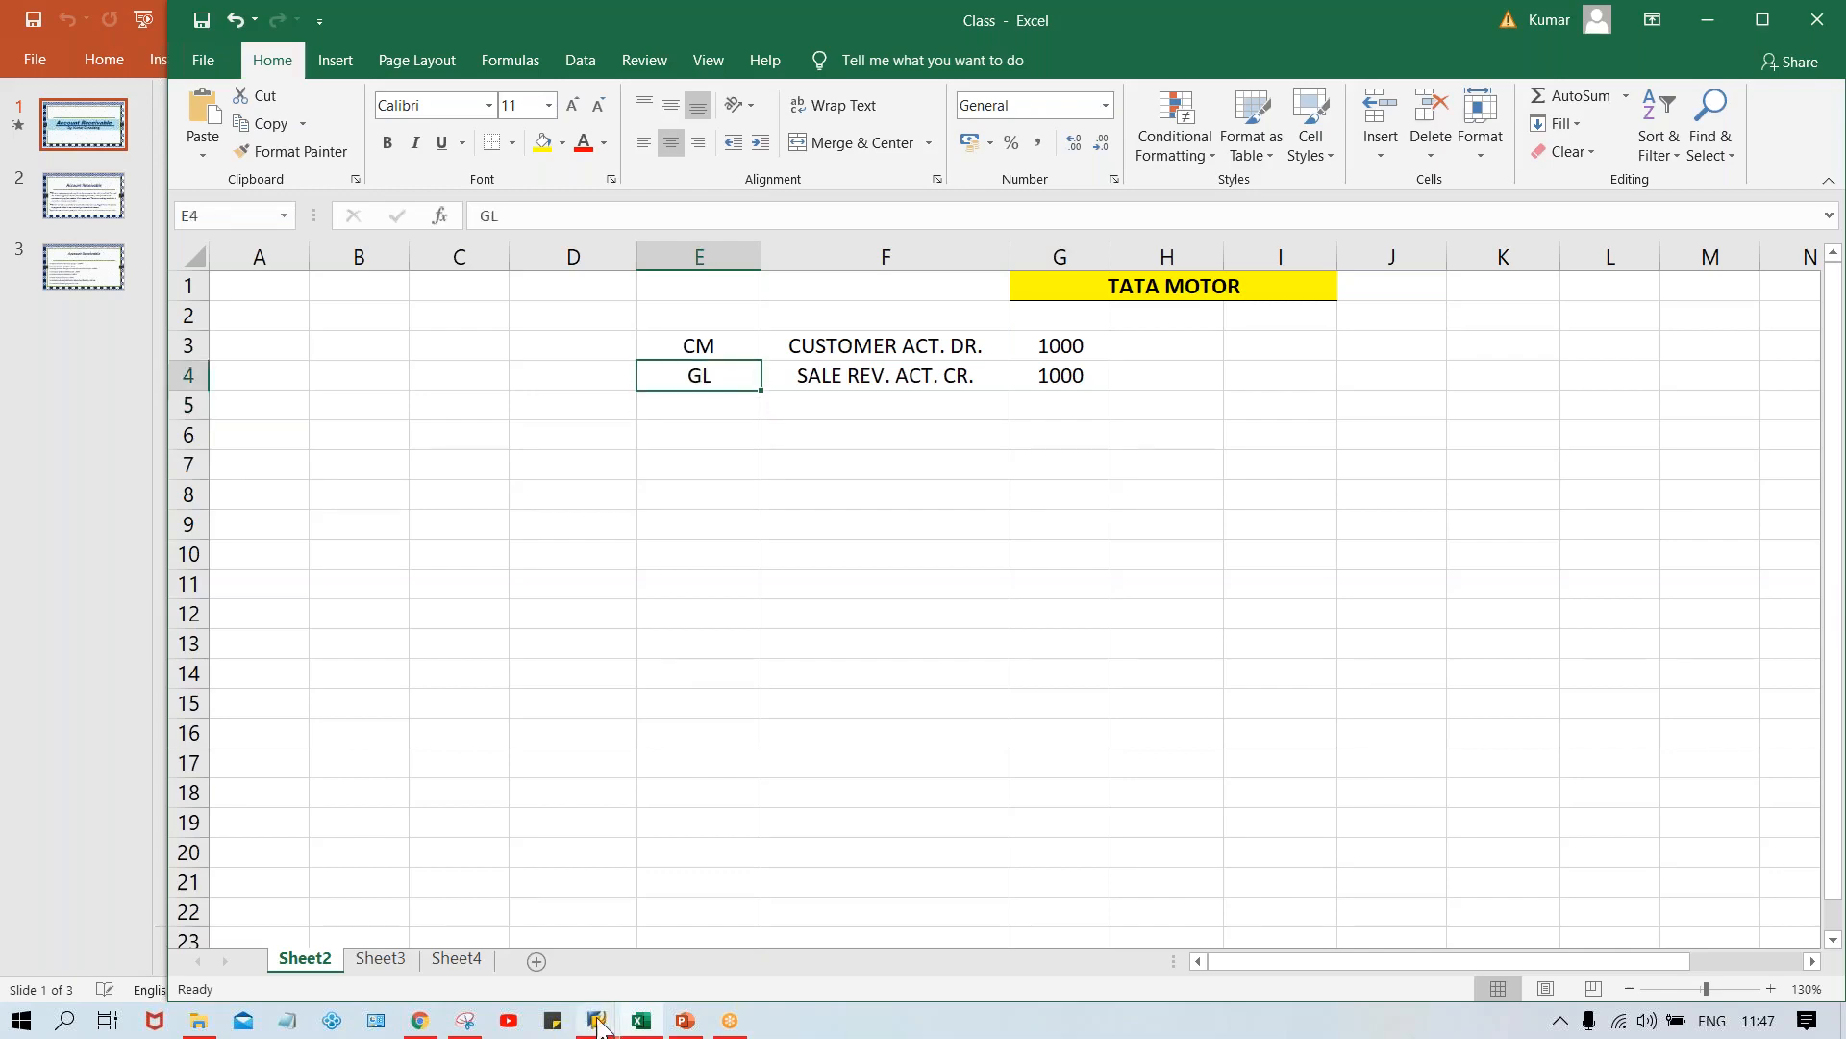
Switch to SAP, start transaction FS00 and expand the REVENUE ACCOUNTS group in the account tree
mouse_move(597, 1022)
left_click(683, 952)
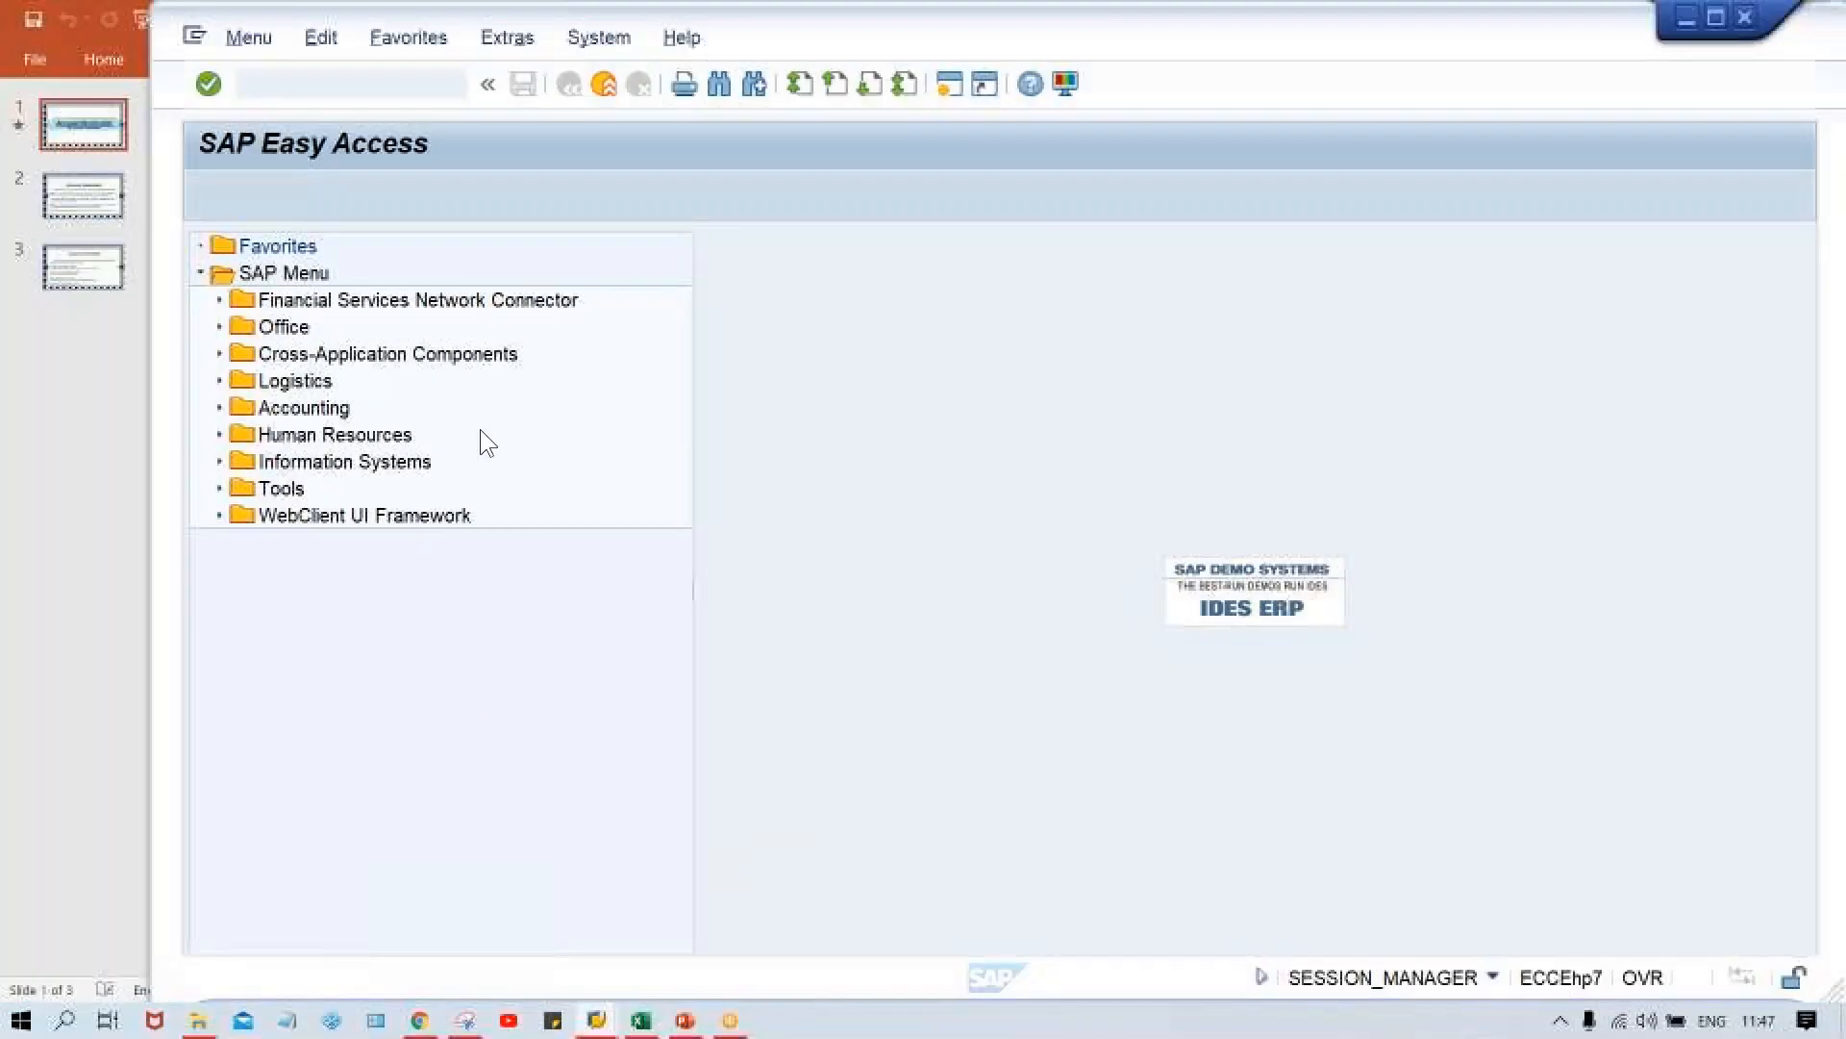
left_click(283, 82)
type("FS00")
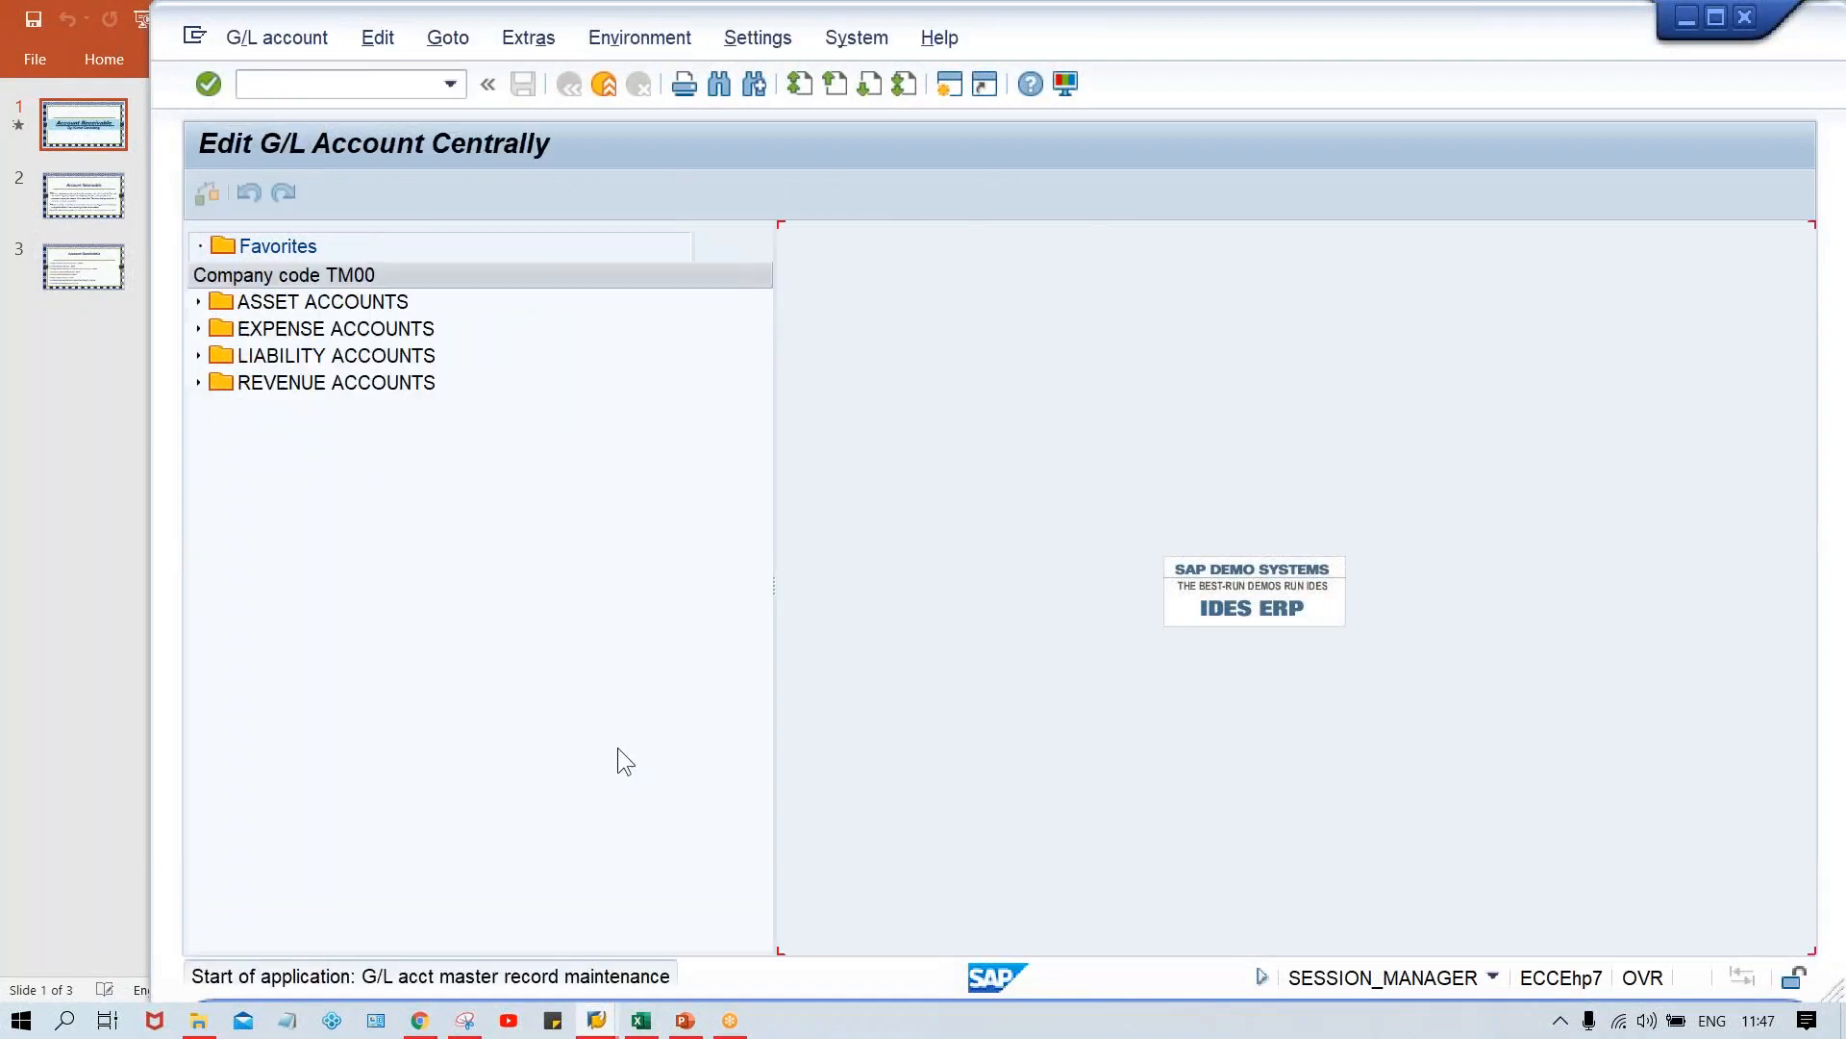
left_click(341, 390)
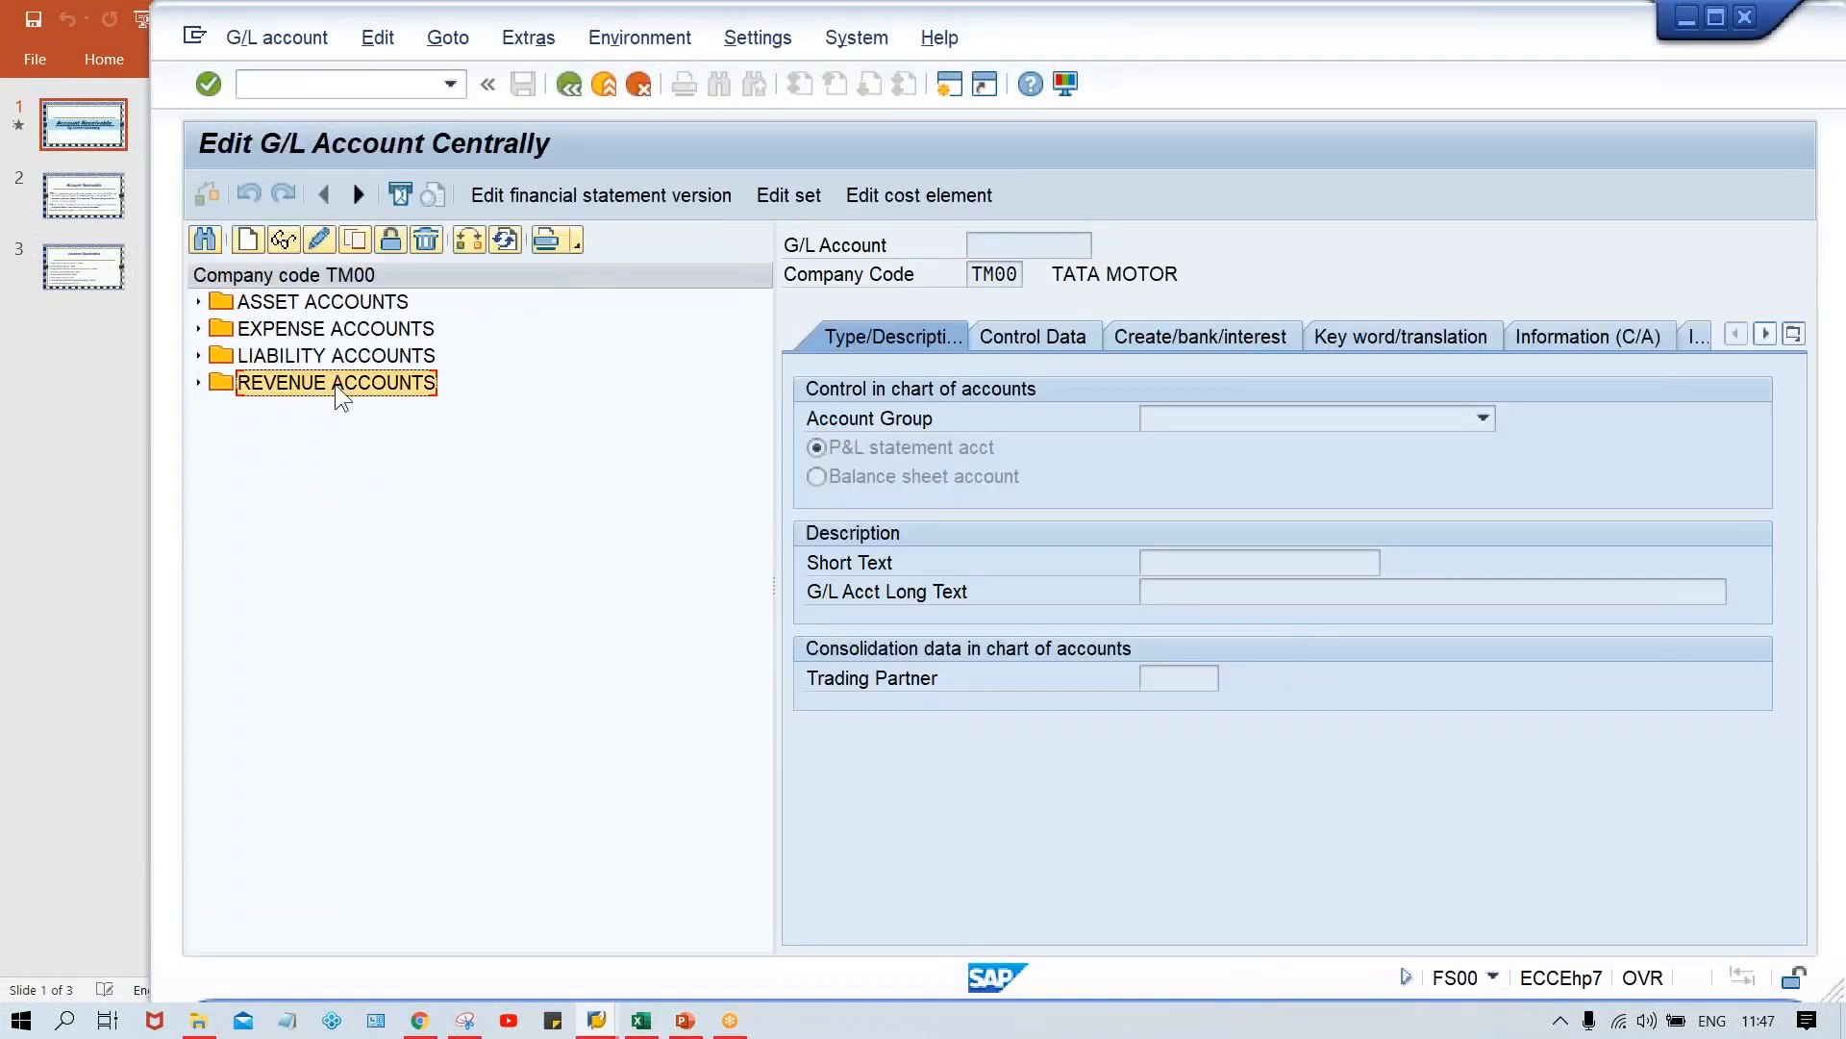
double_click(335, 384)
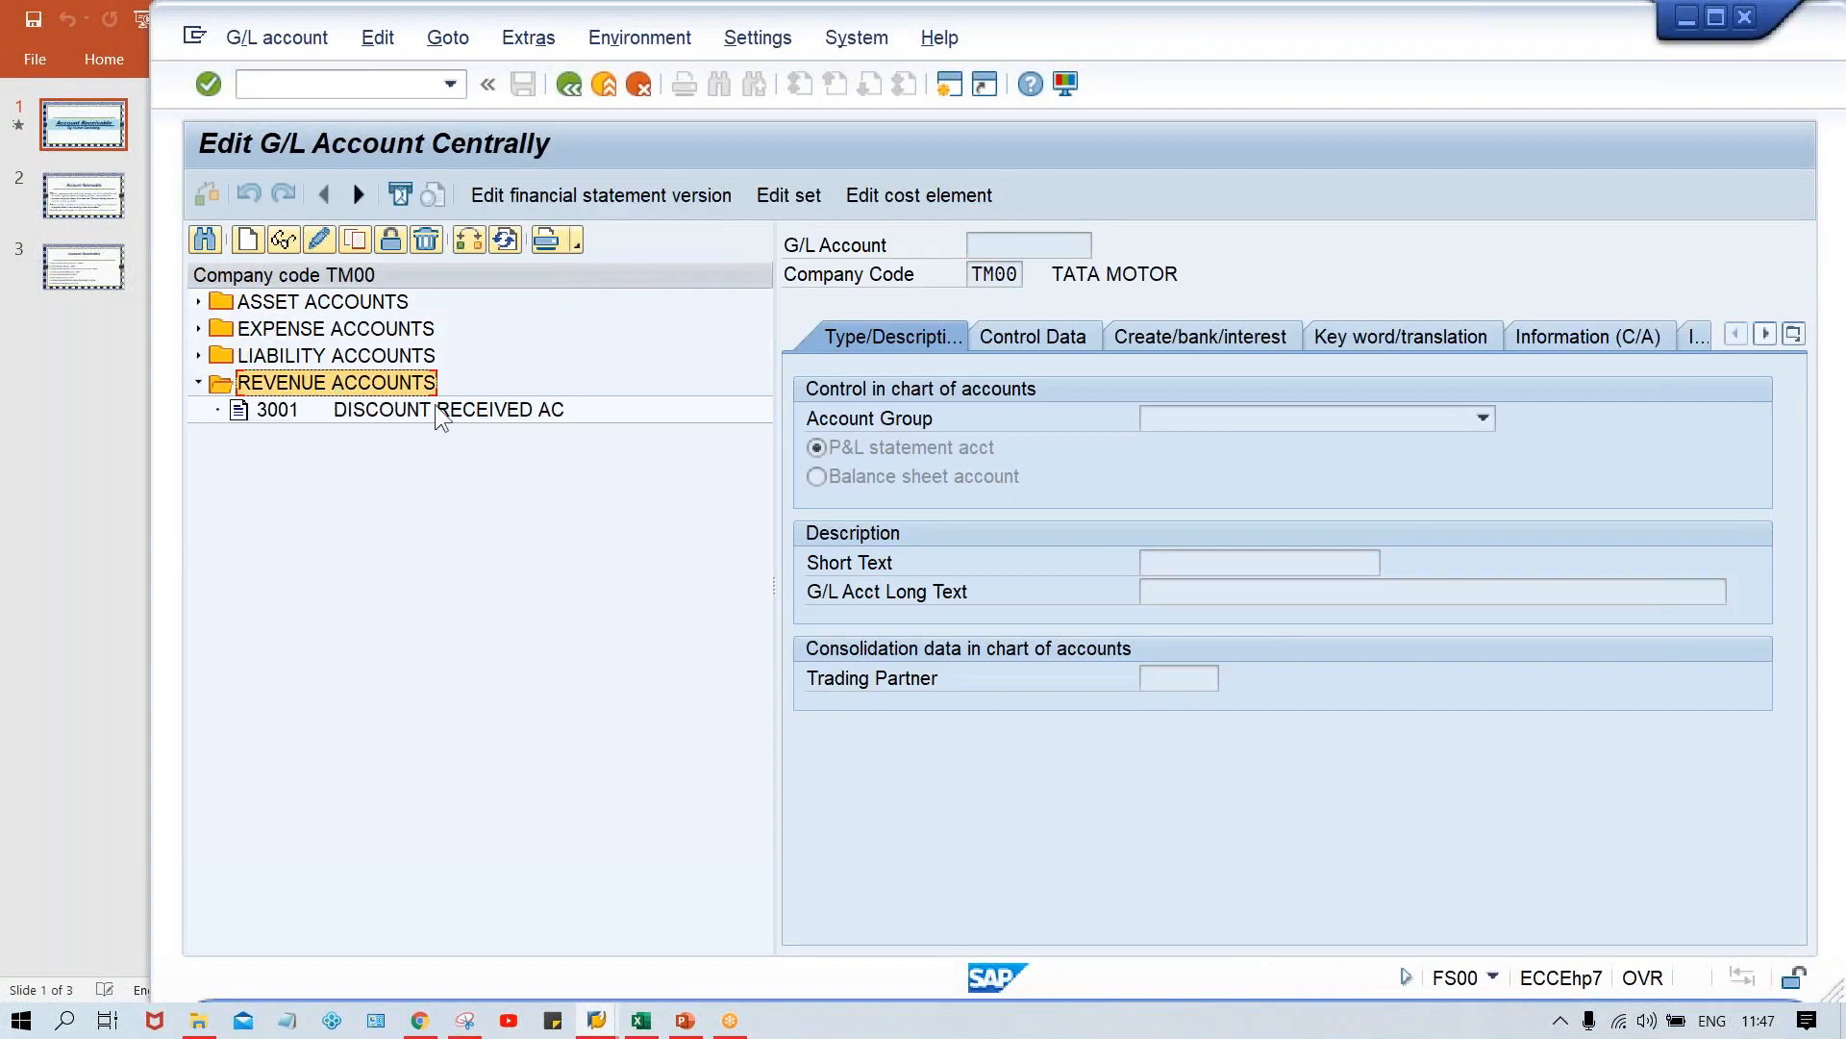
Start a new G/L account 3000 in company code TM00 and assign it to the REVENUE ACCOUNTS group
left_click(249, 239)
type("300")
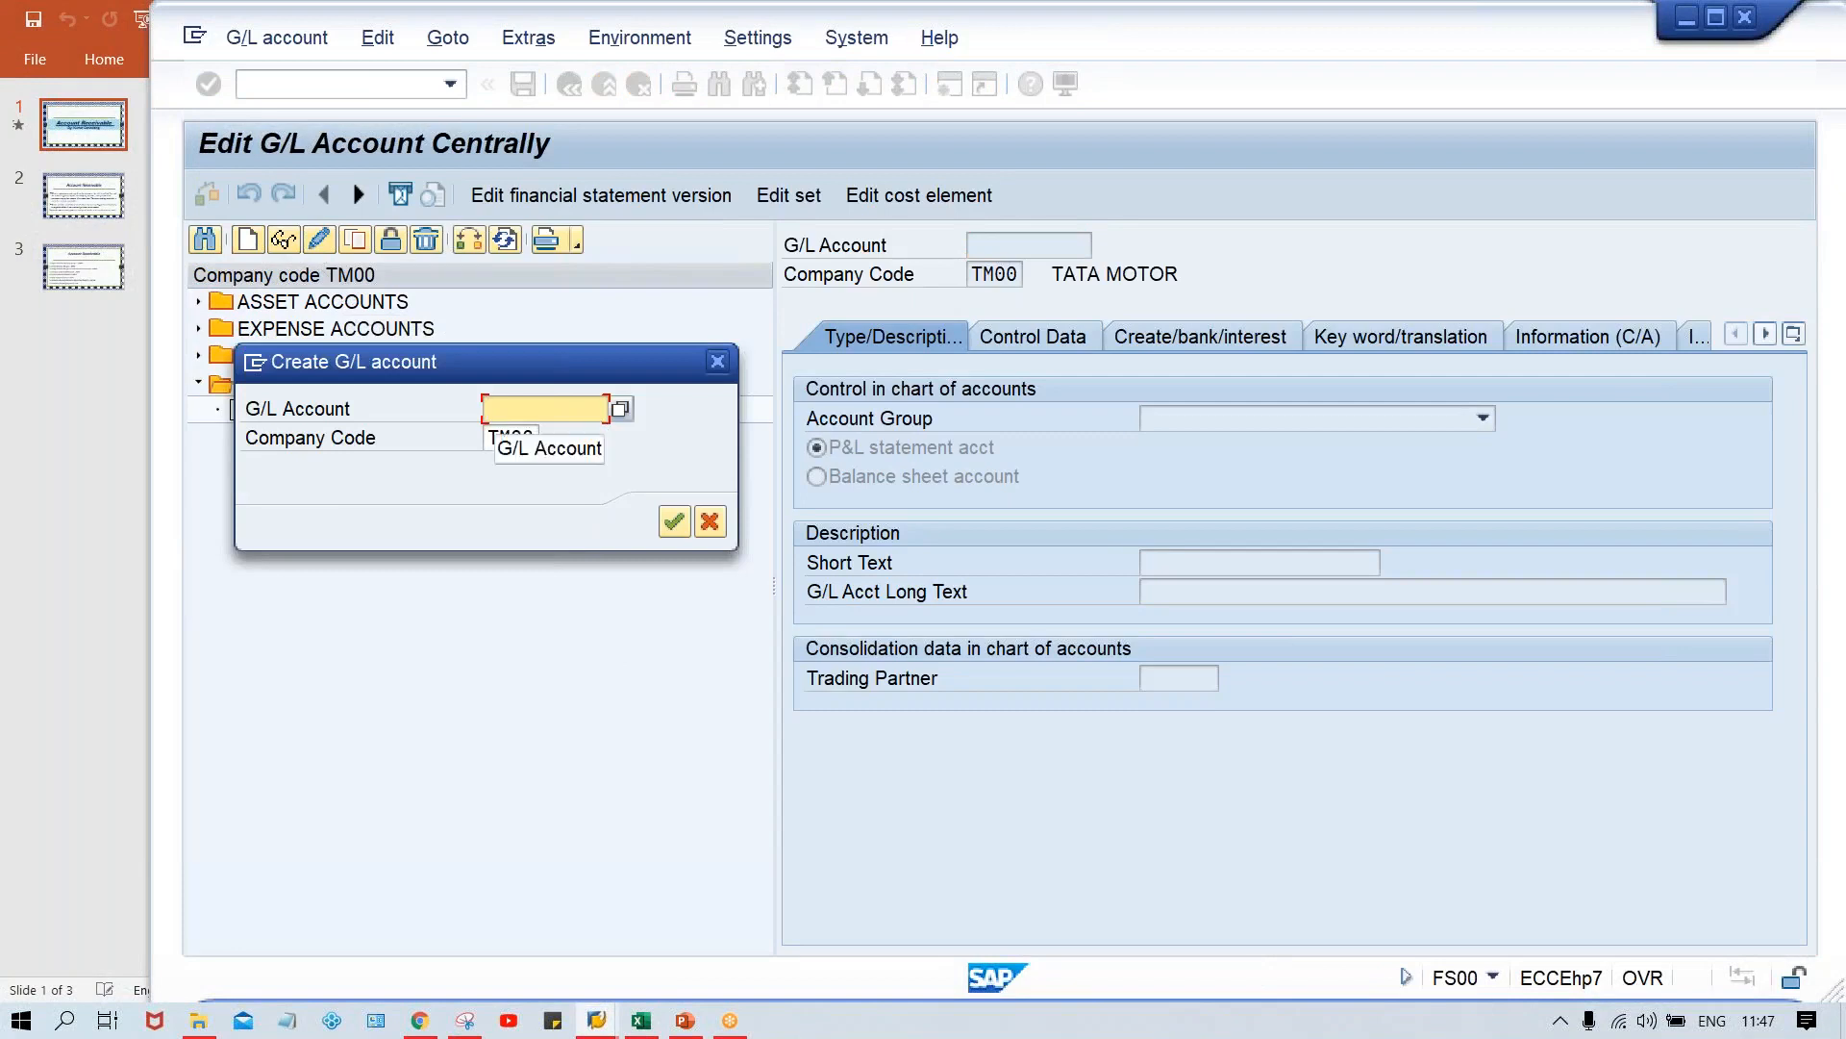
type("0")
key("Return")
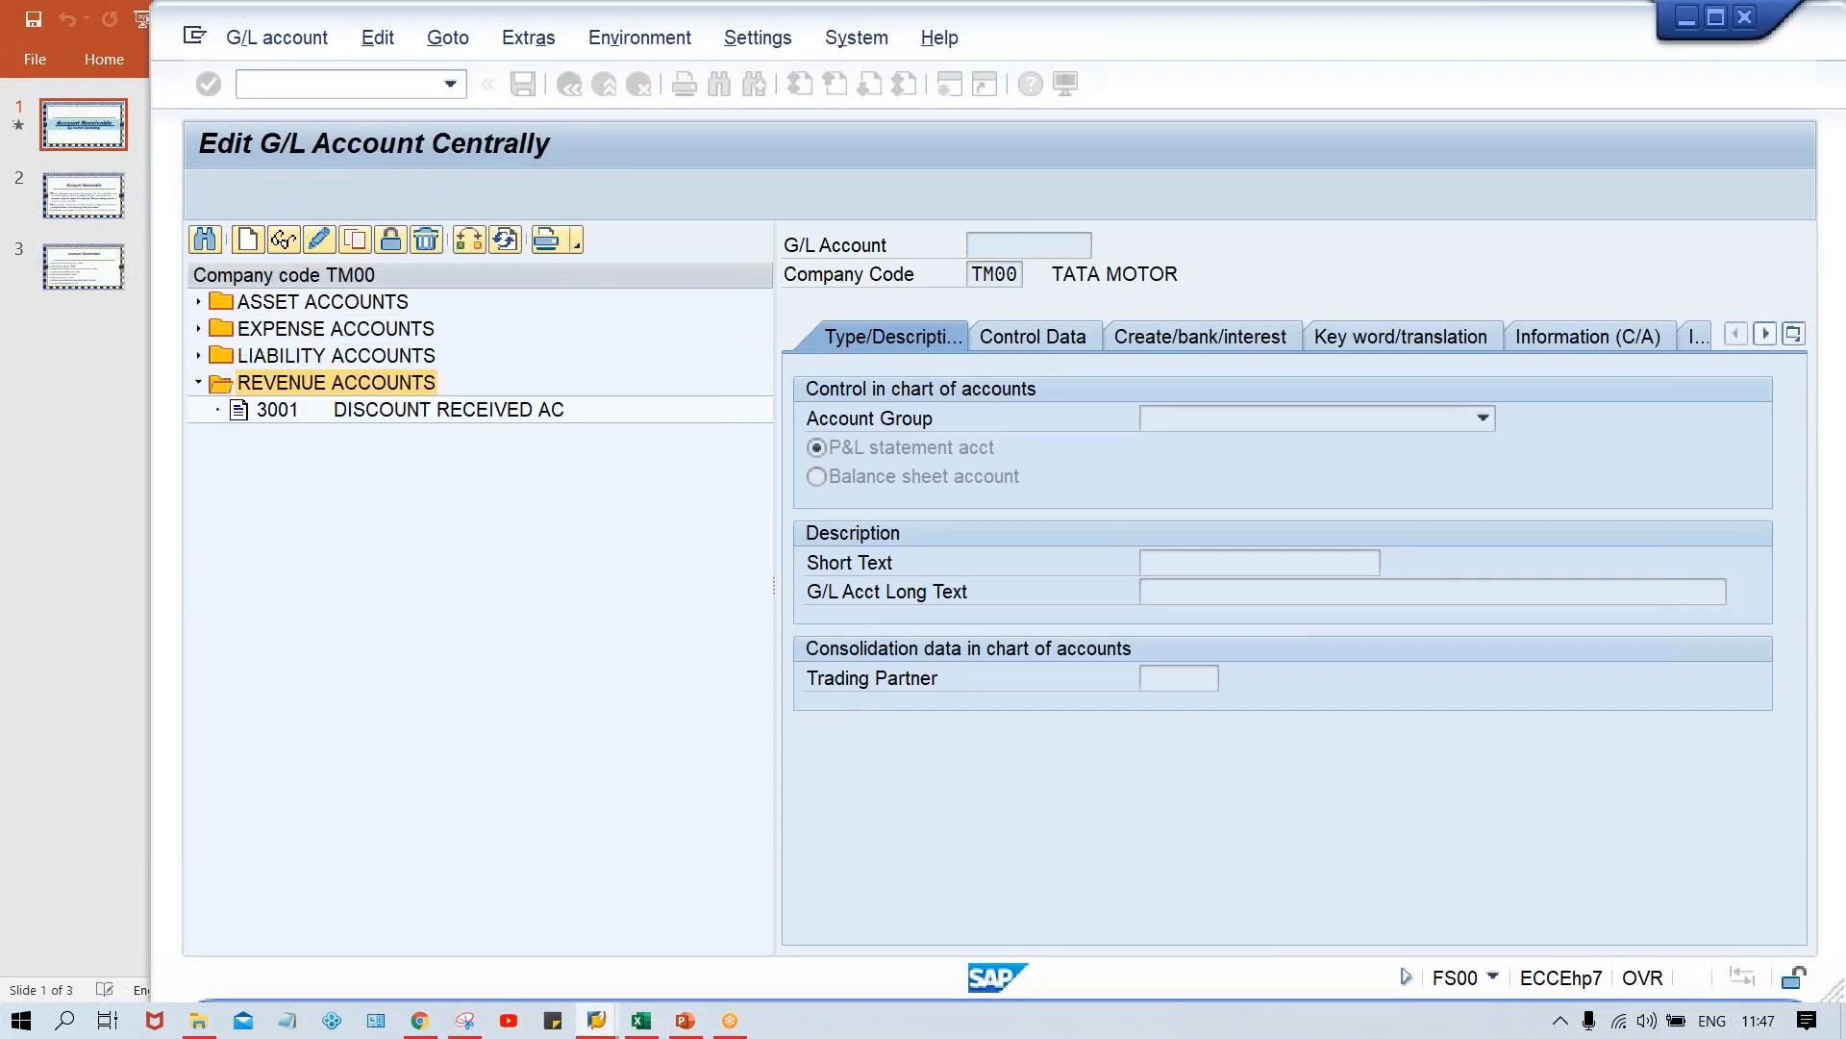
left_click(1242, 425)
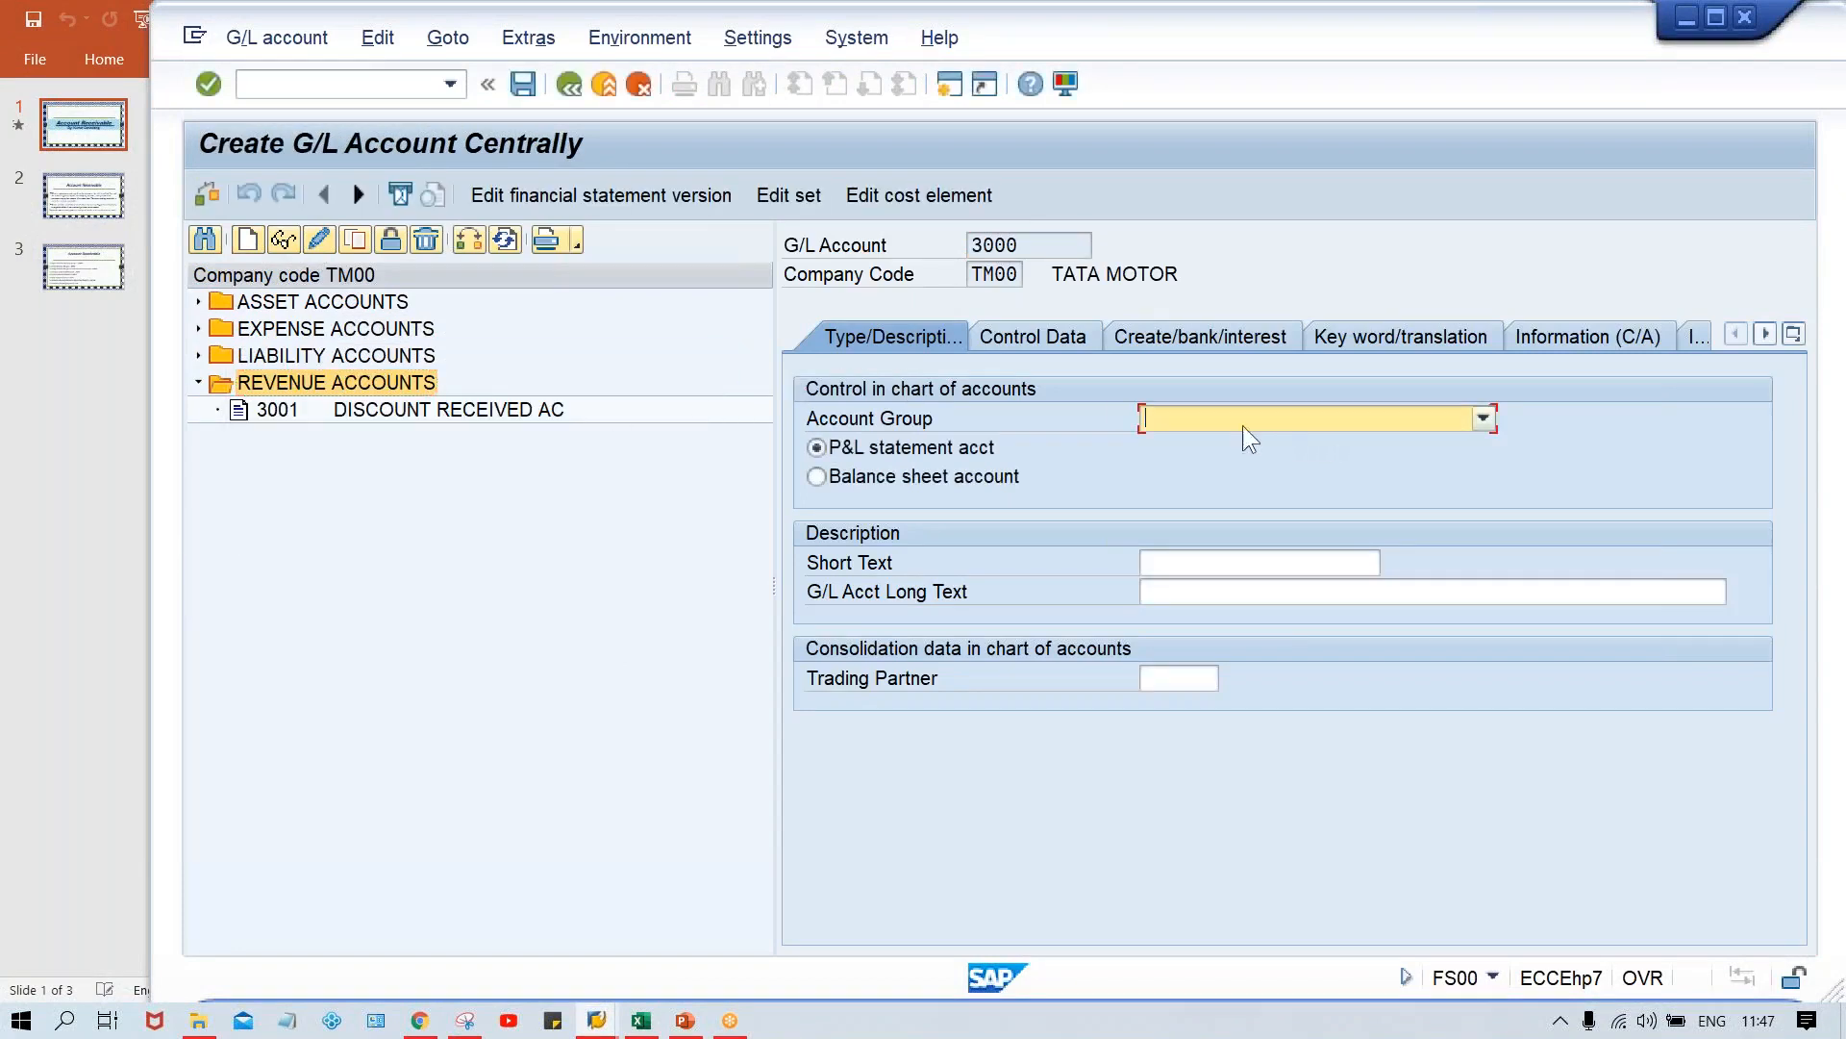
left_click(1168, 424)
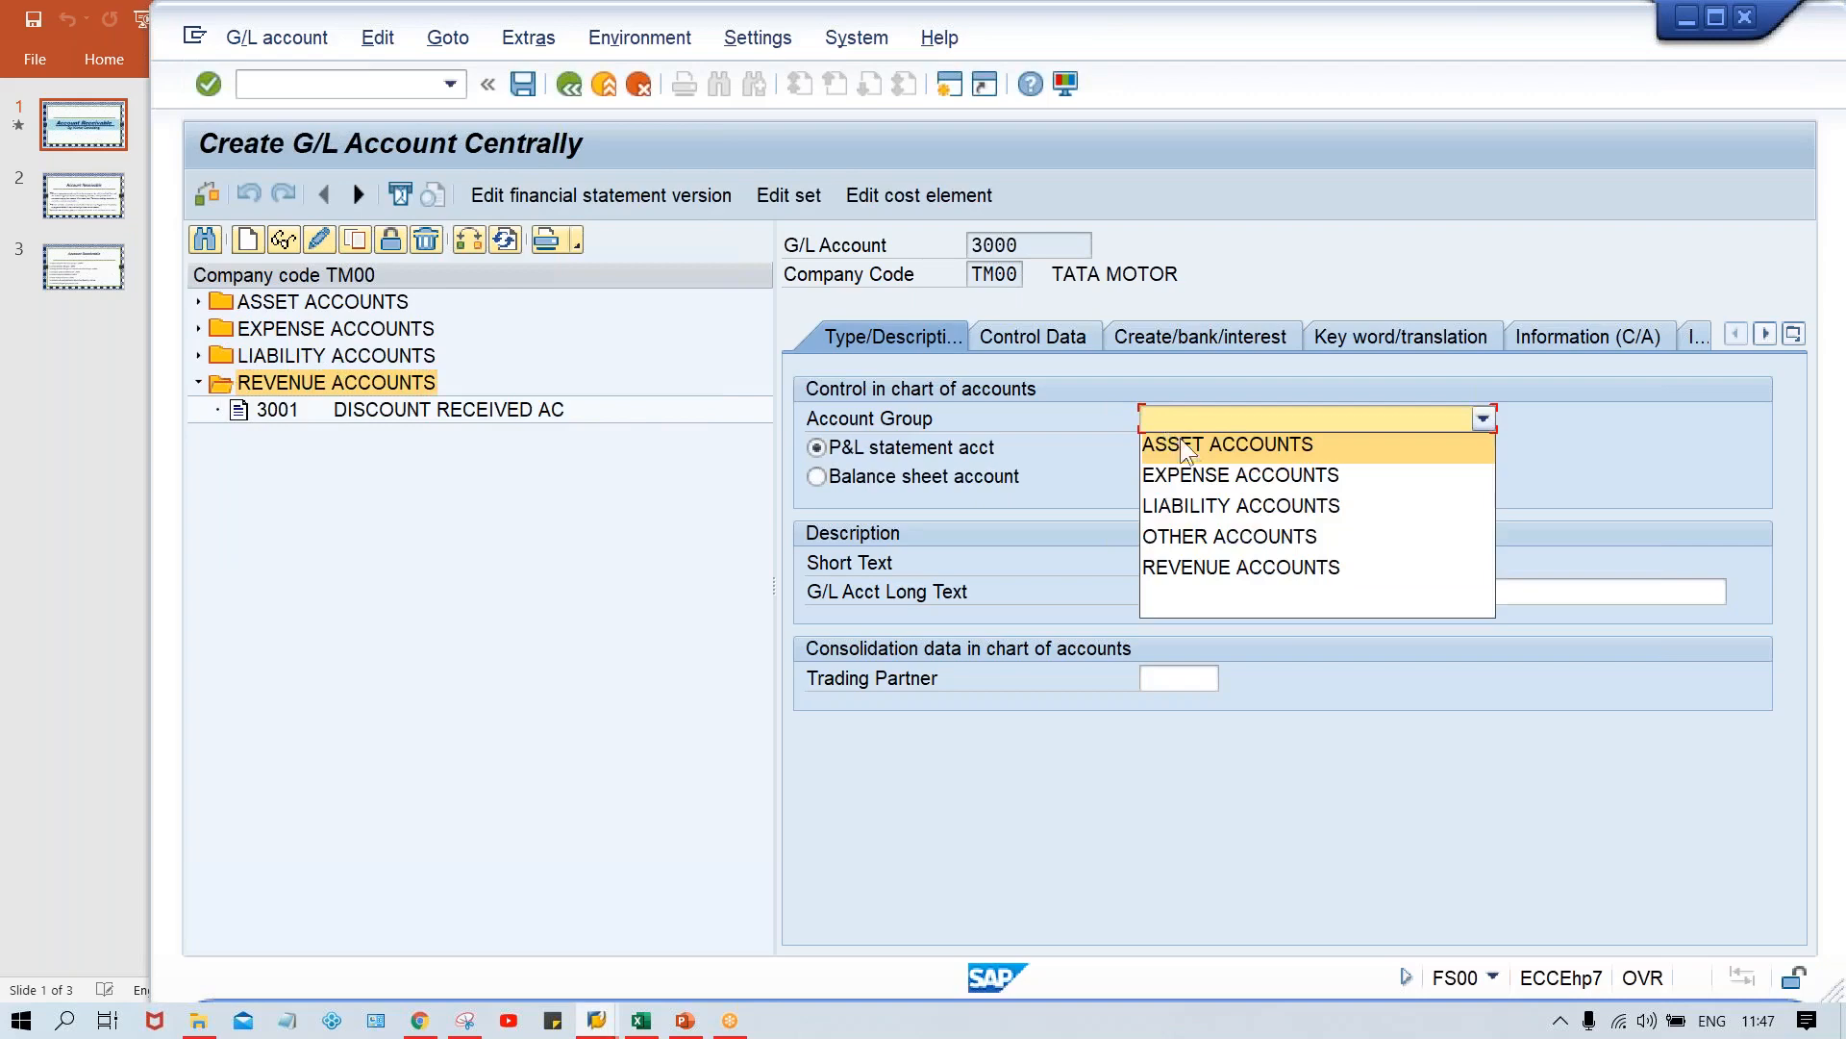
left_click(1193, 548)
left_click(1225, 417)
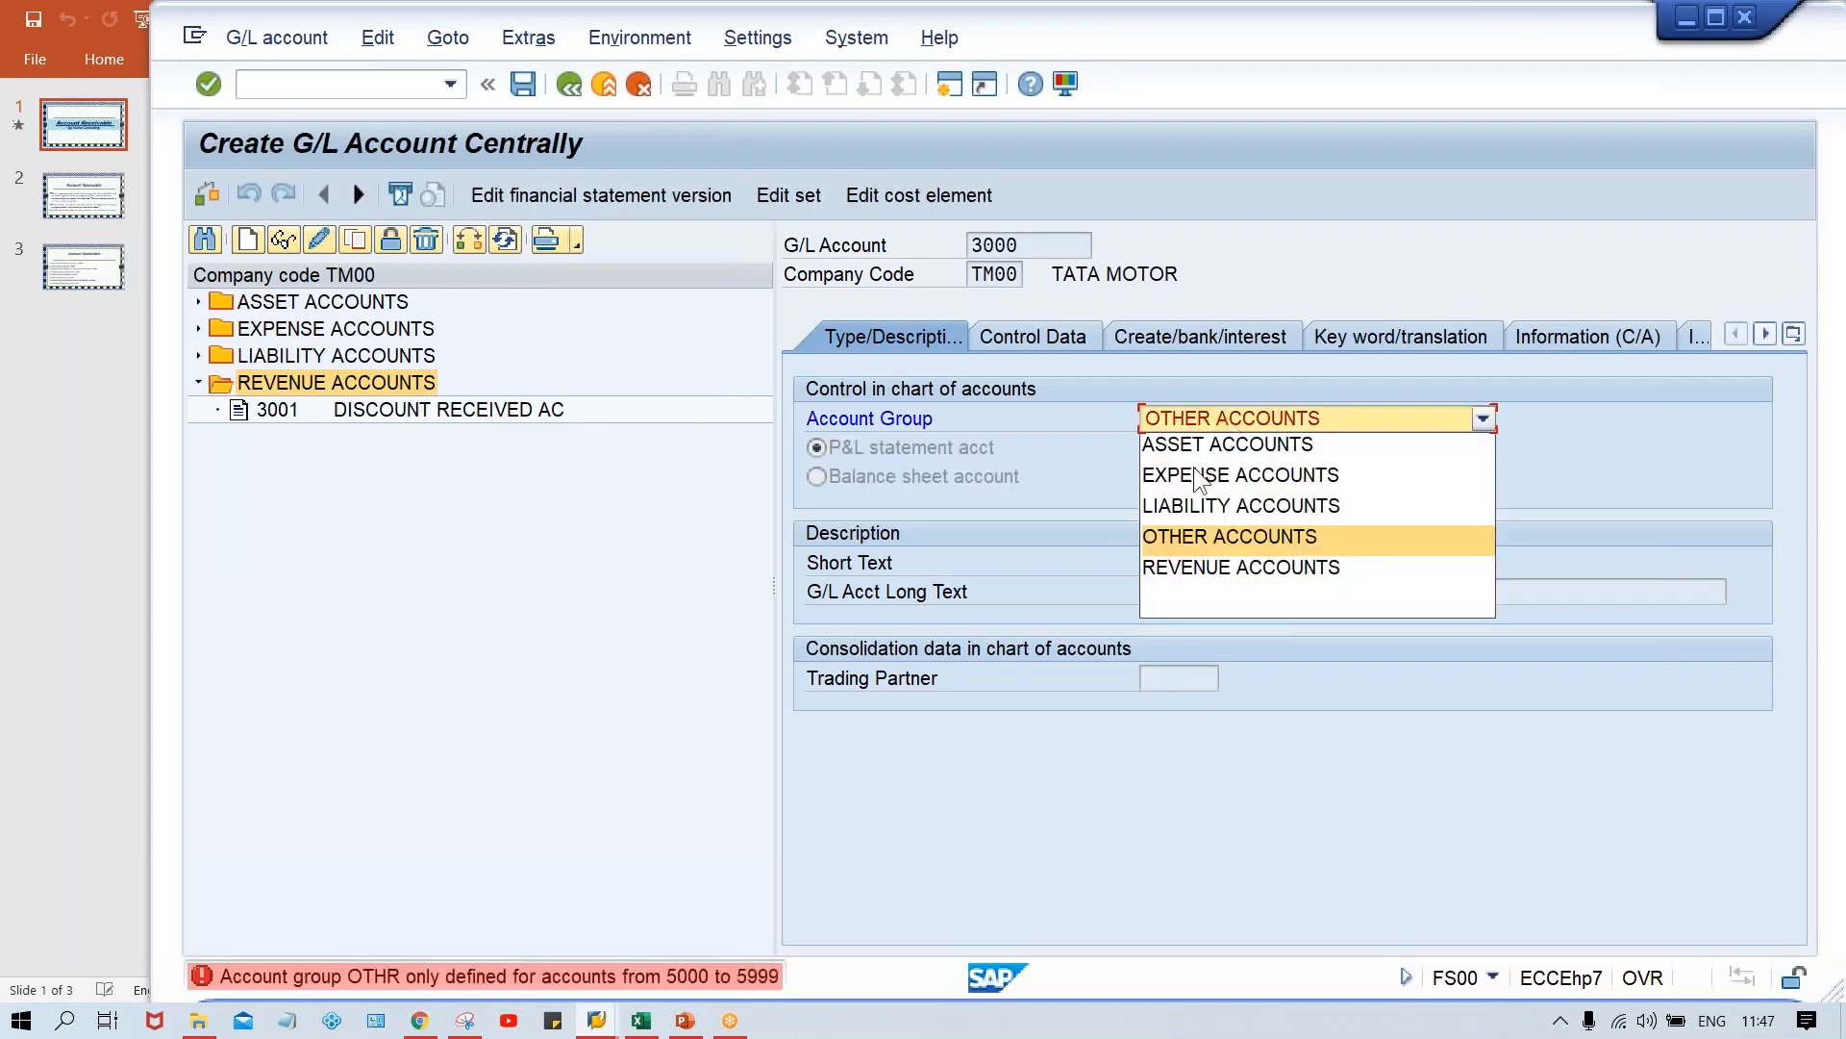
left_click(1188, 563)
Enter SALES REVENUE ACT. as both the short text and the long text of the G/L account
left_click(1211, 567)
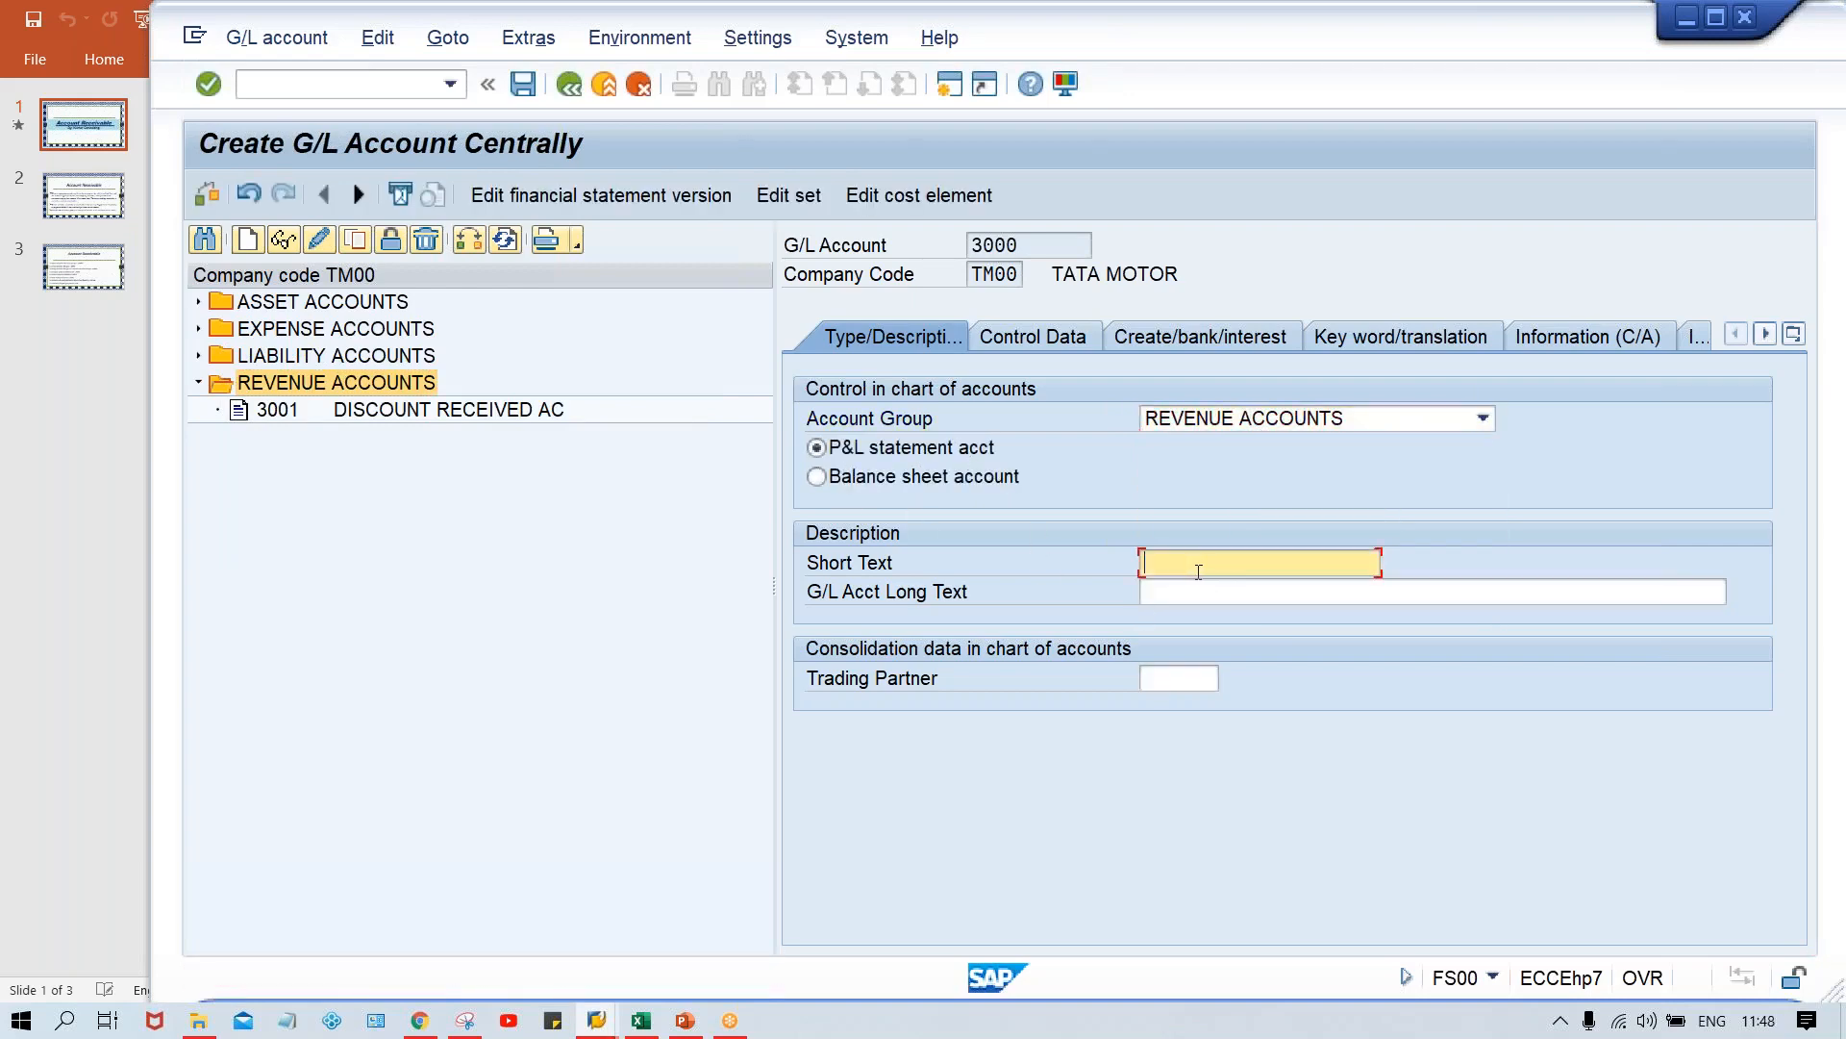
type("S")
key("Down")
key("Return")
key("Tab")
type("SALES REVENUE ACT.")
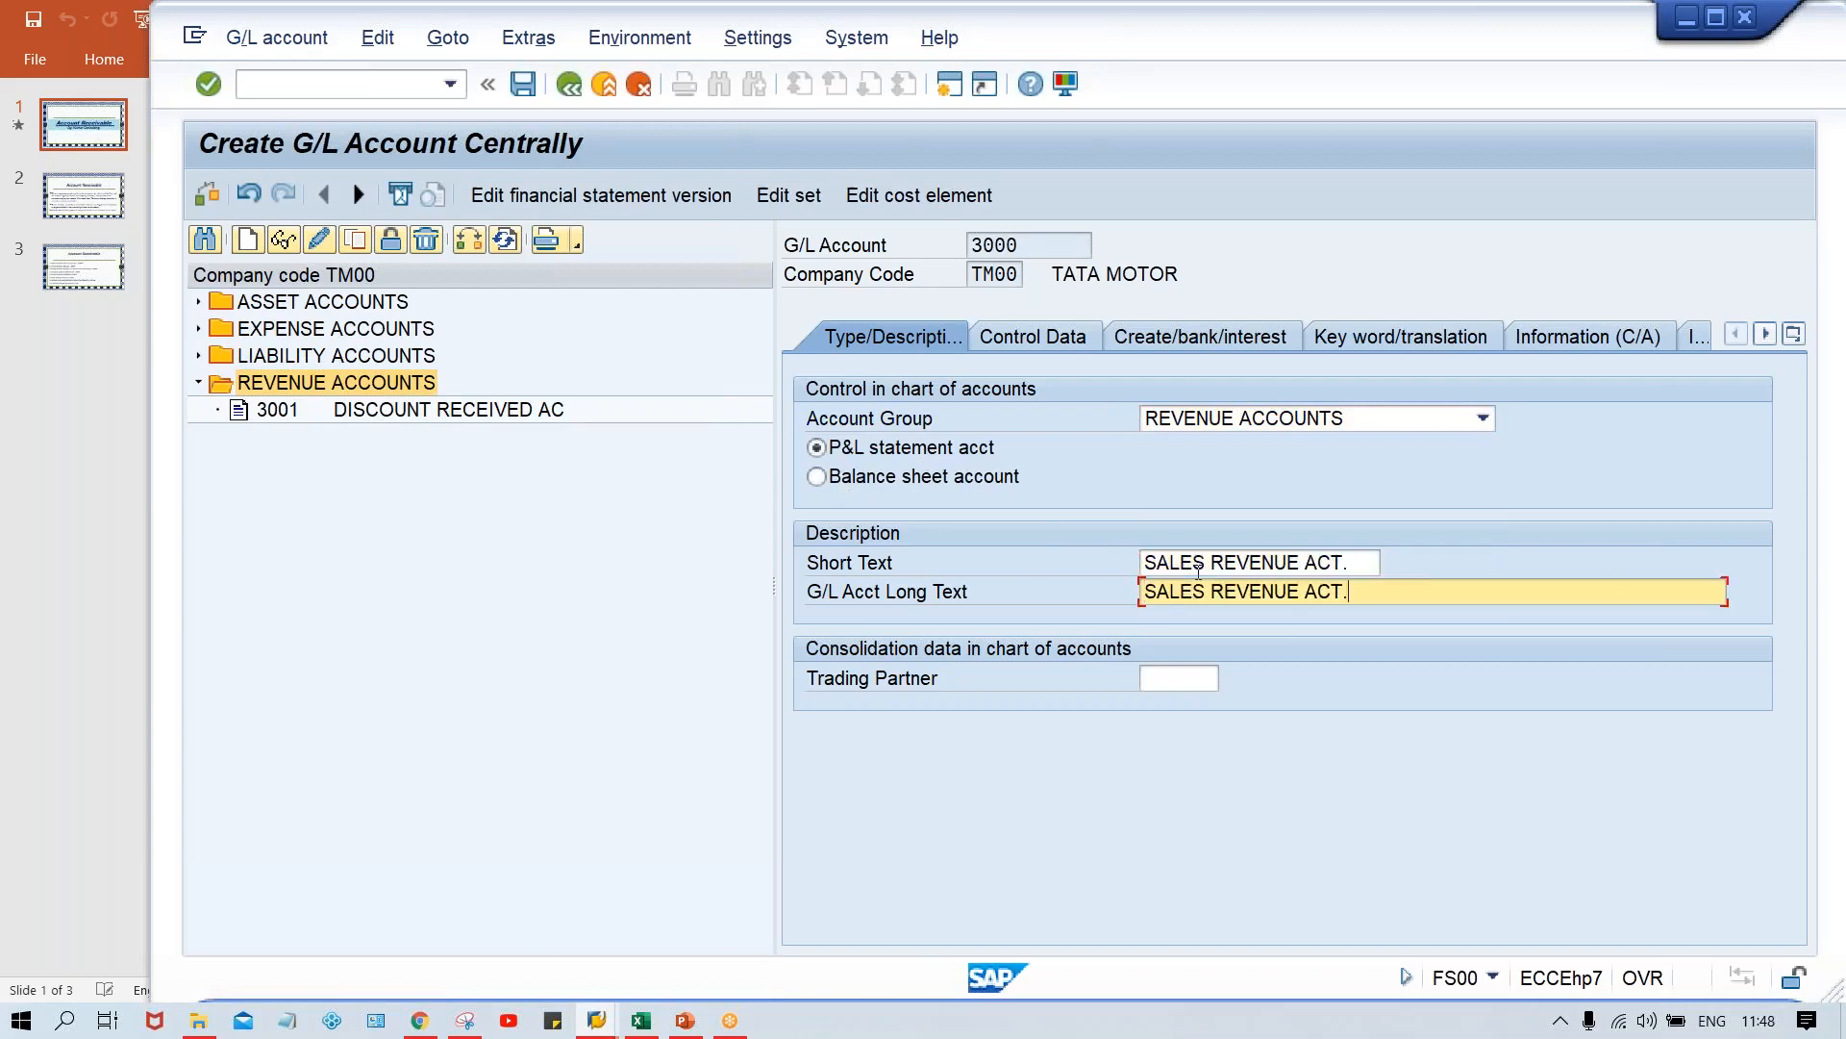
In the account's control data, enable only balances in local currency and line item display, and set sort key 001
left_click(1041, 339)
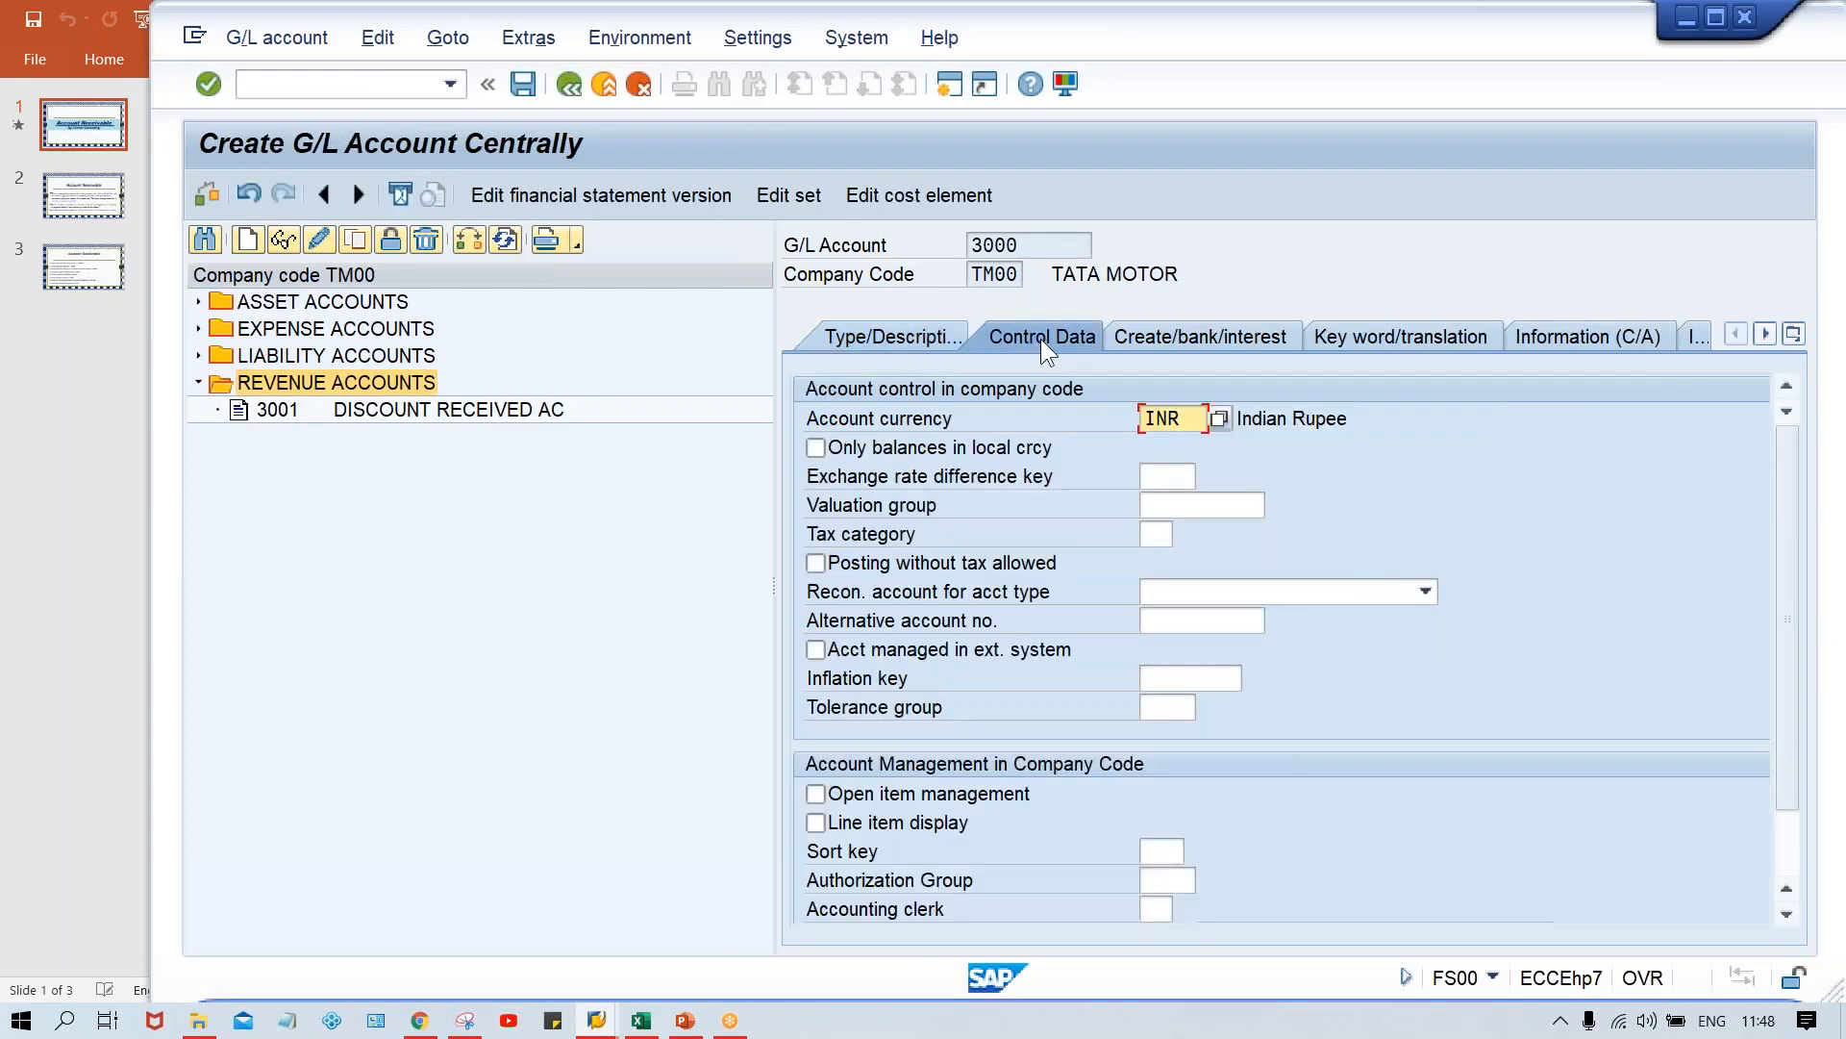
left_click(965, 447)
left_click(833, 826)
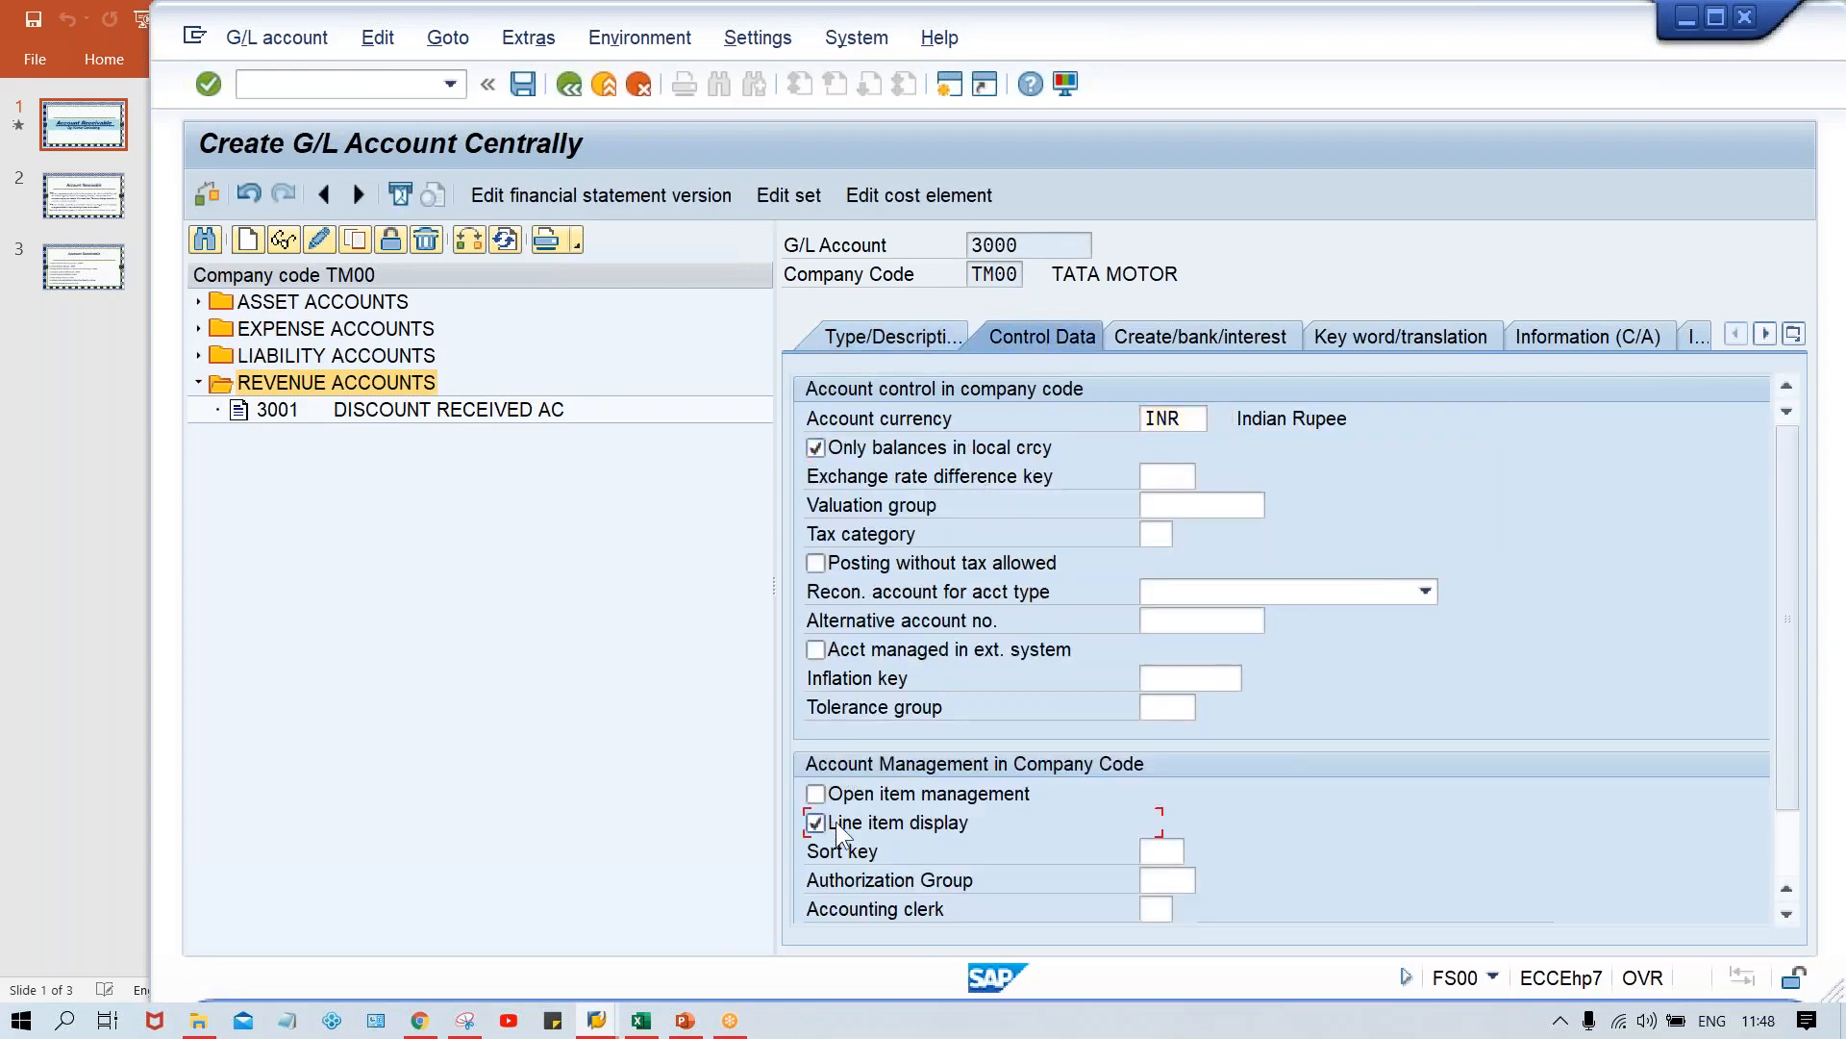
left_click(1159, 851)
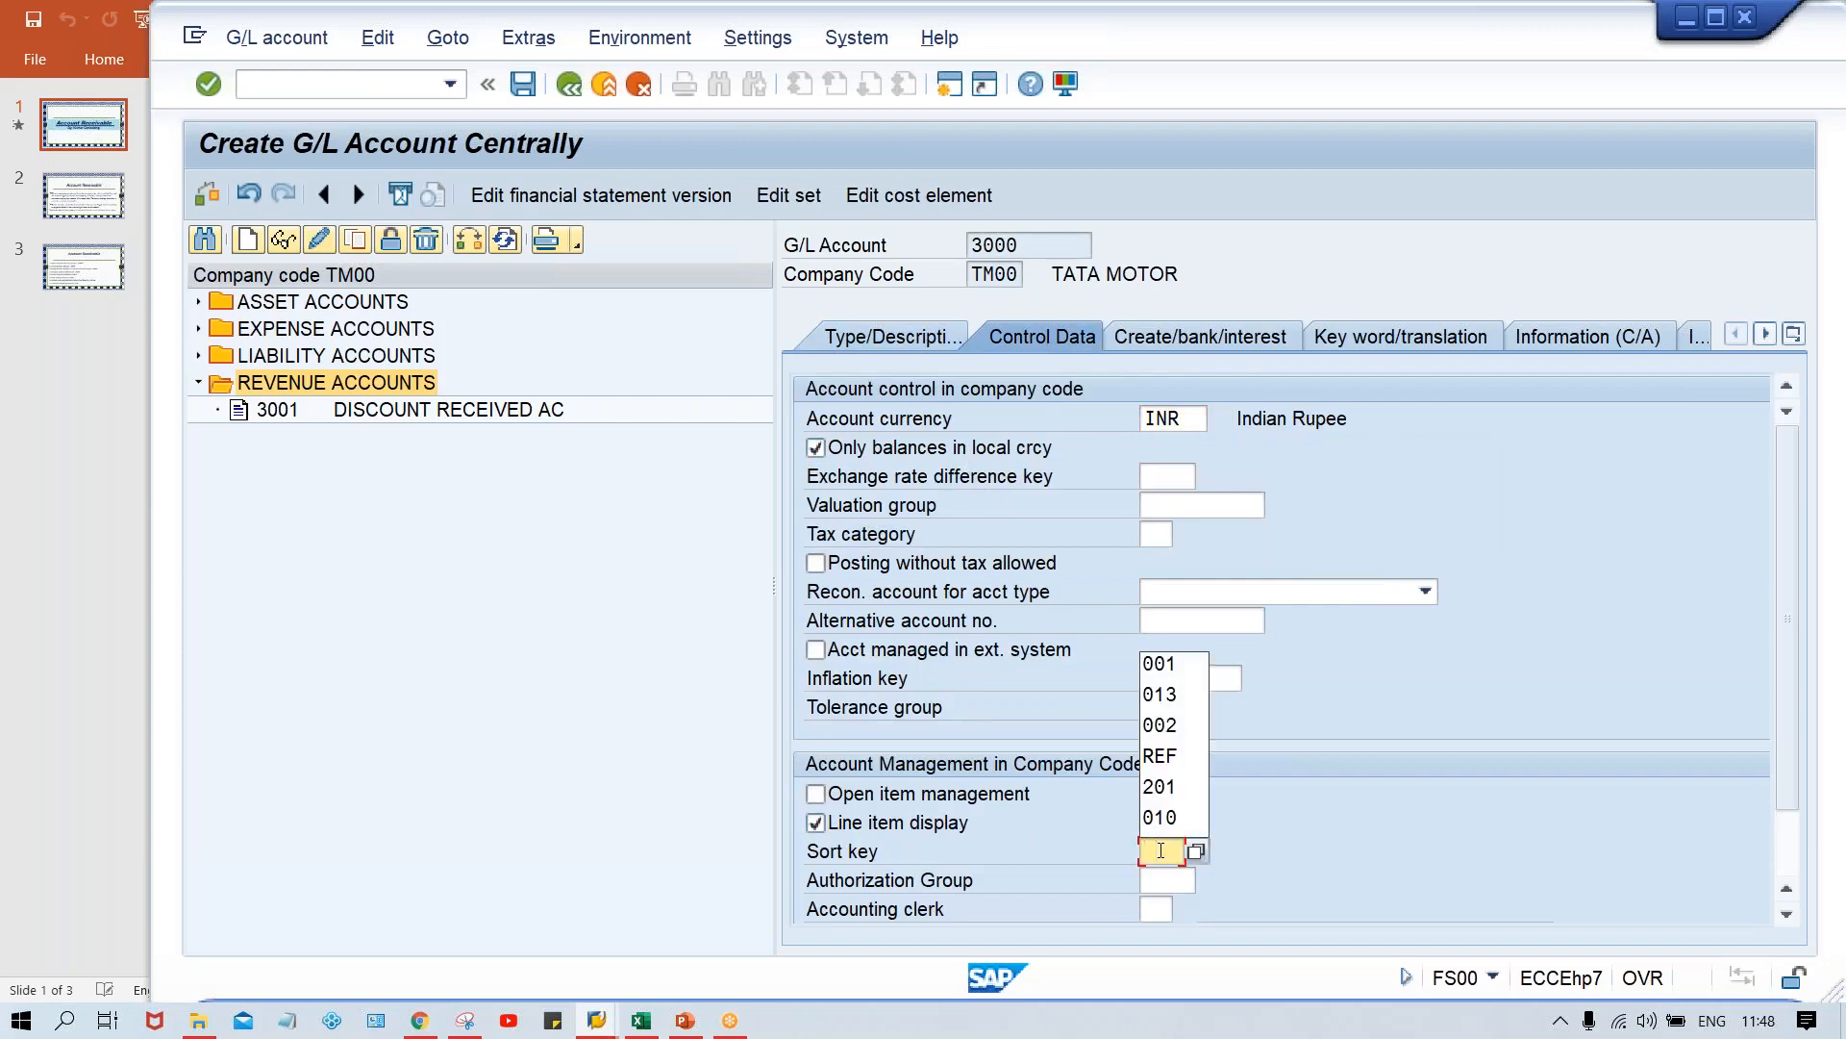
key("Down")
key("Return")
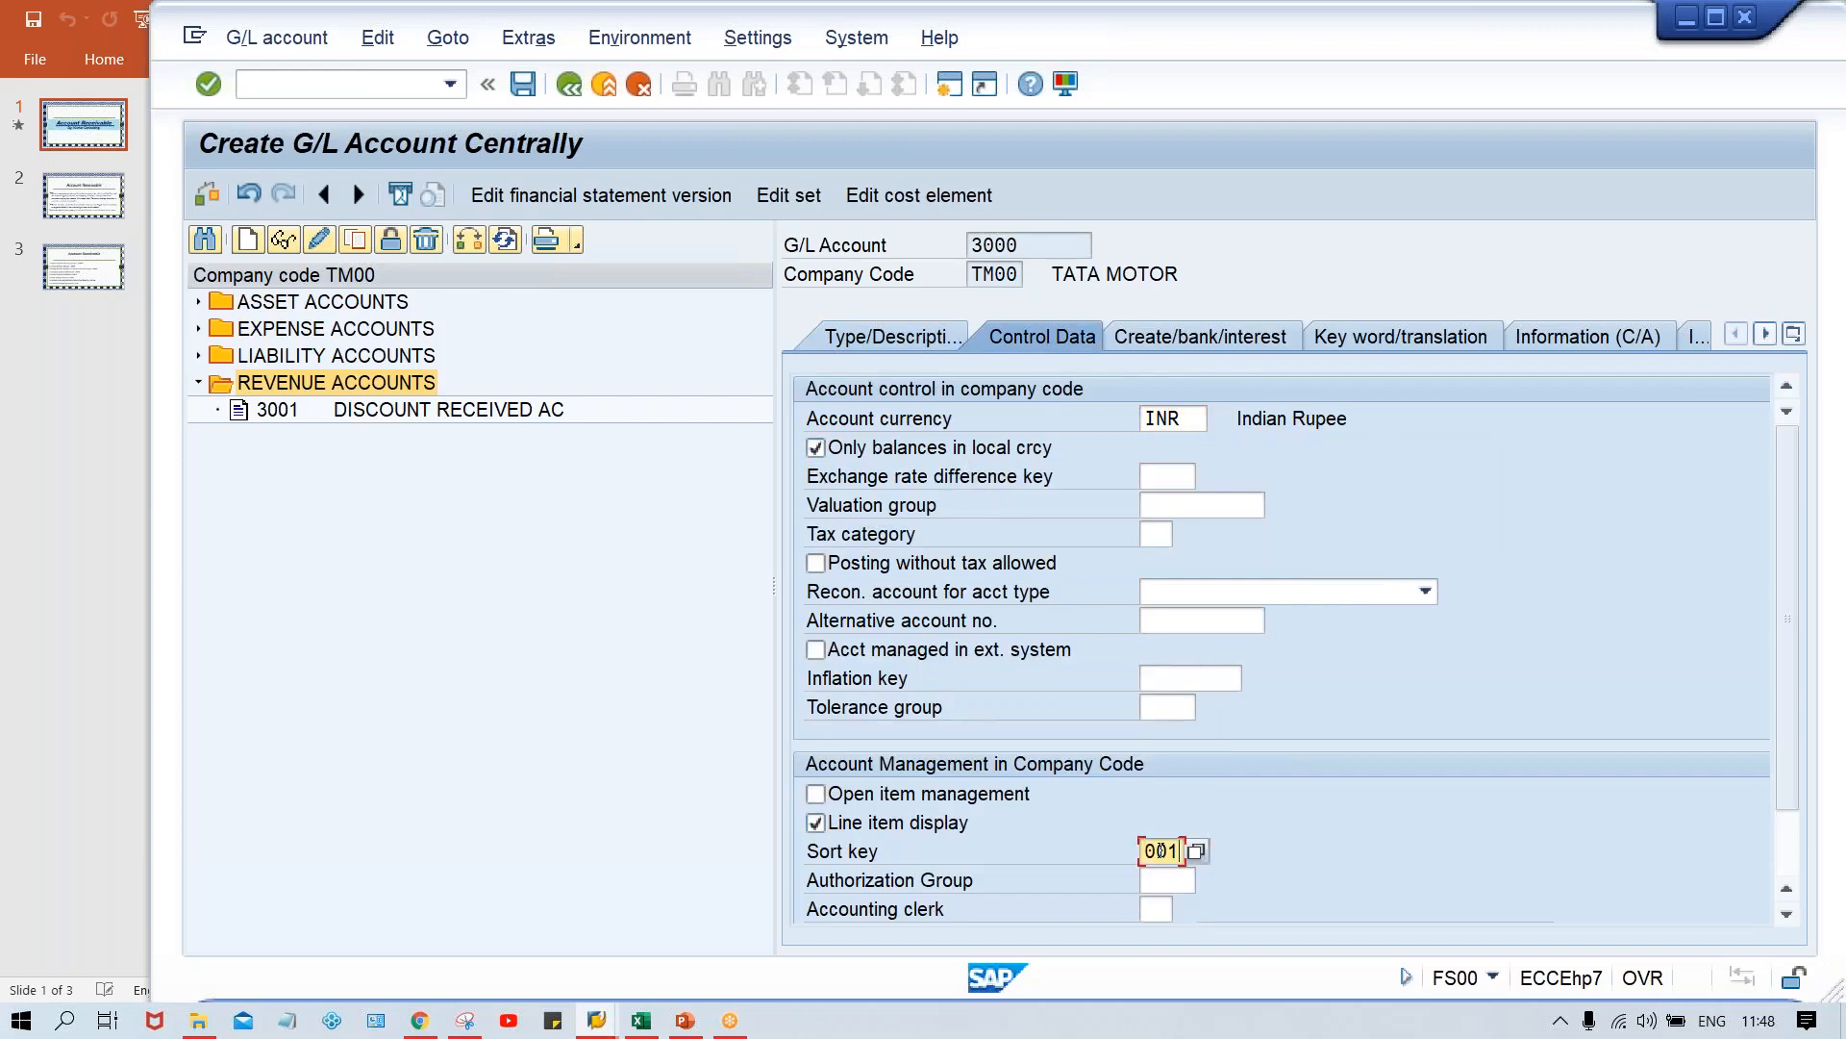
Set the account's field status group to G001 and save the new G/L account
left_click(1204, 349)
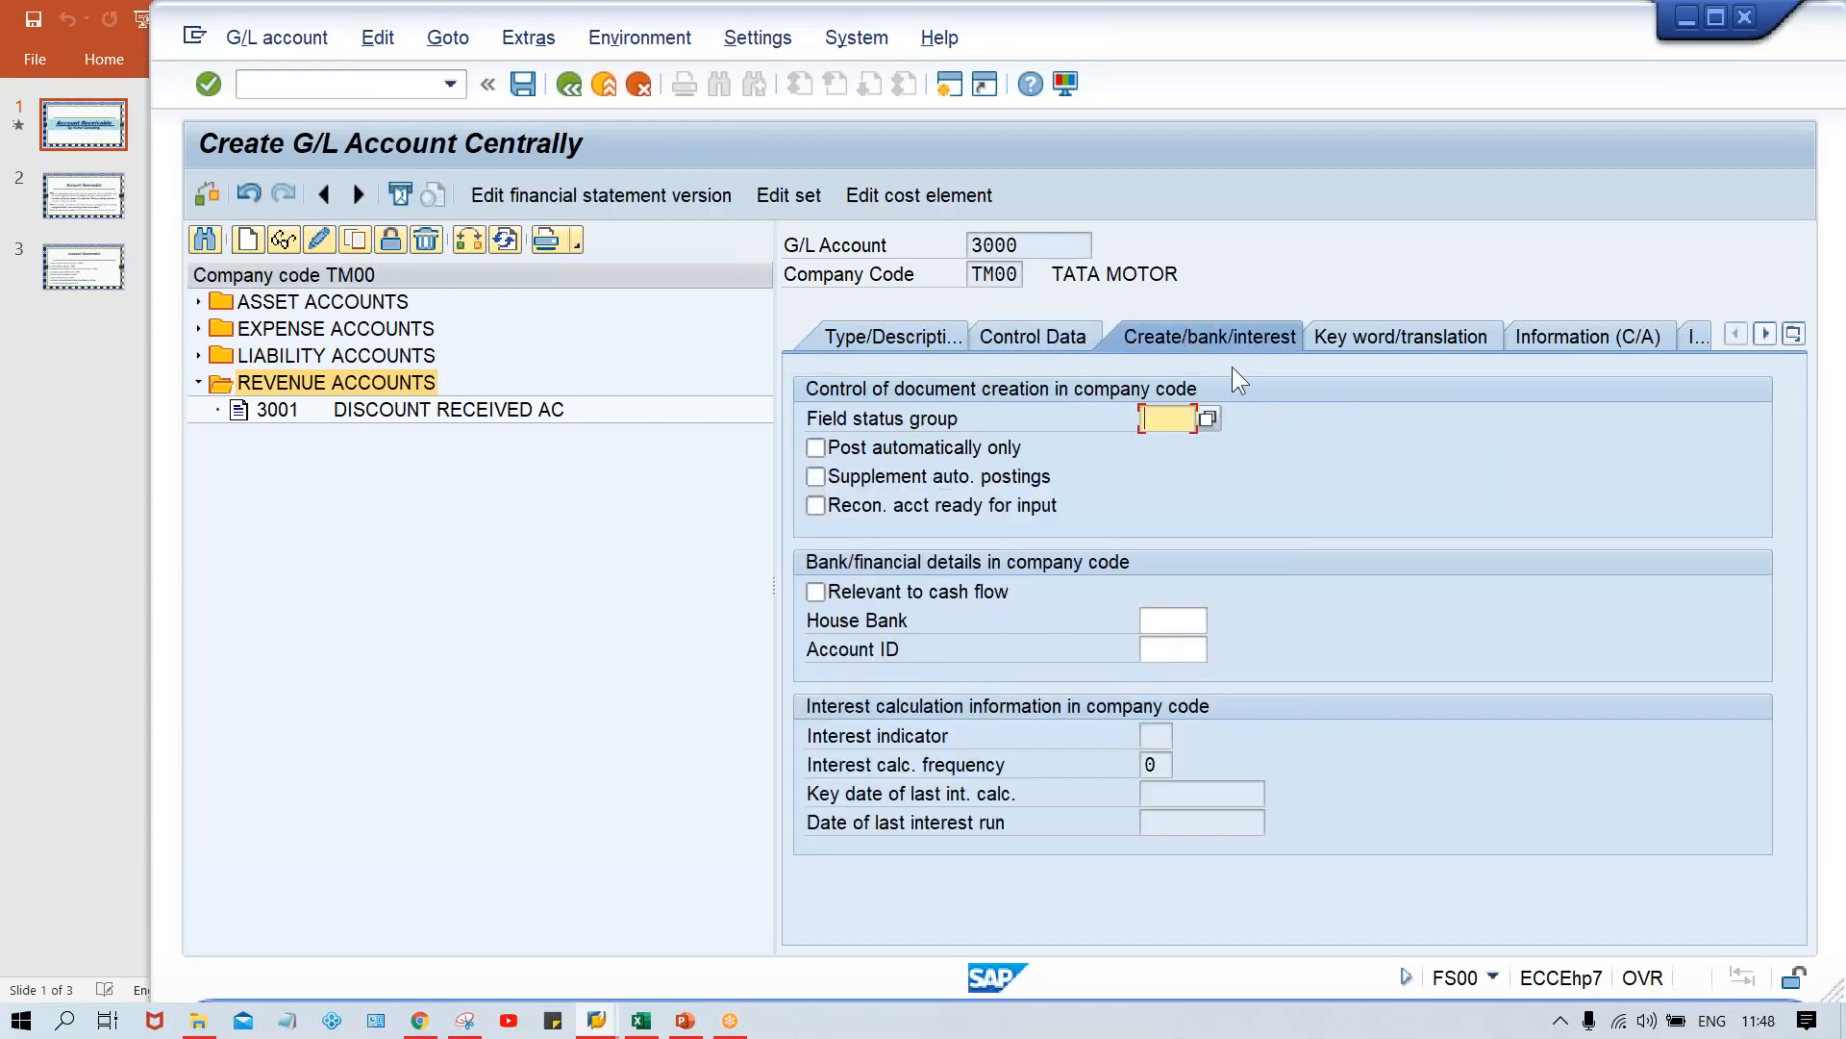
key("Down")
key("Down")
key("Down")
key("Return")
key("ctrl+s")
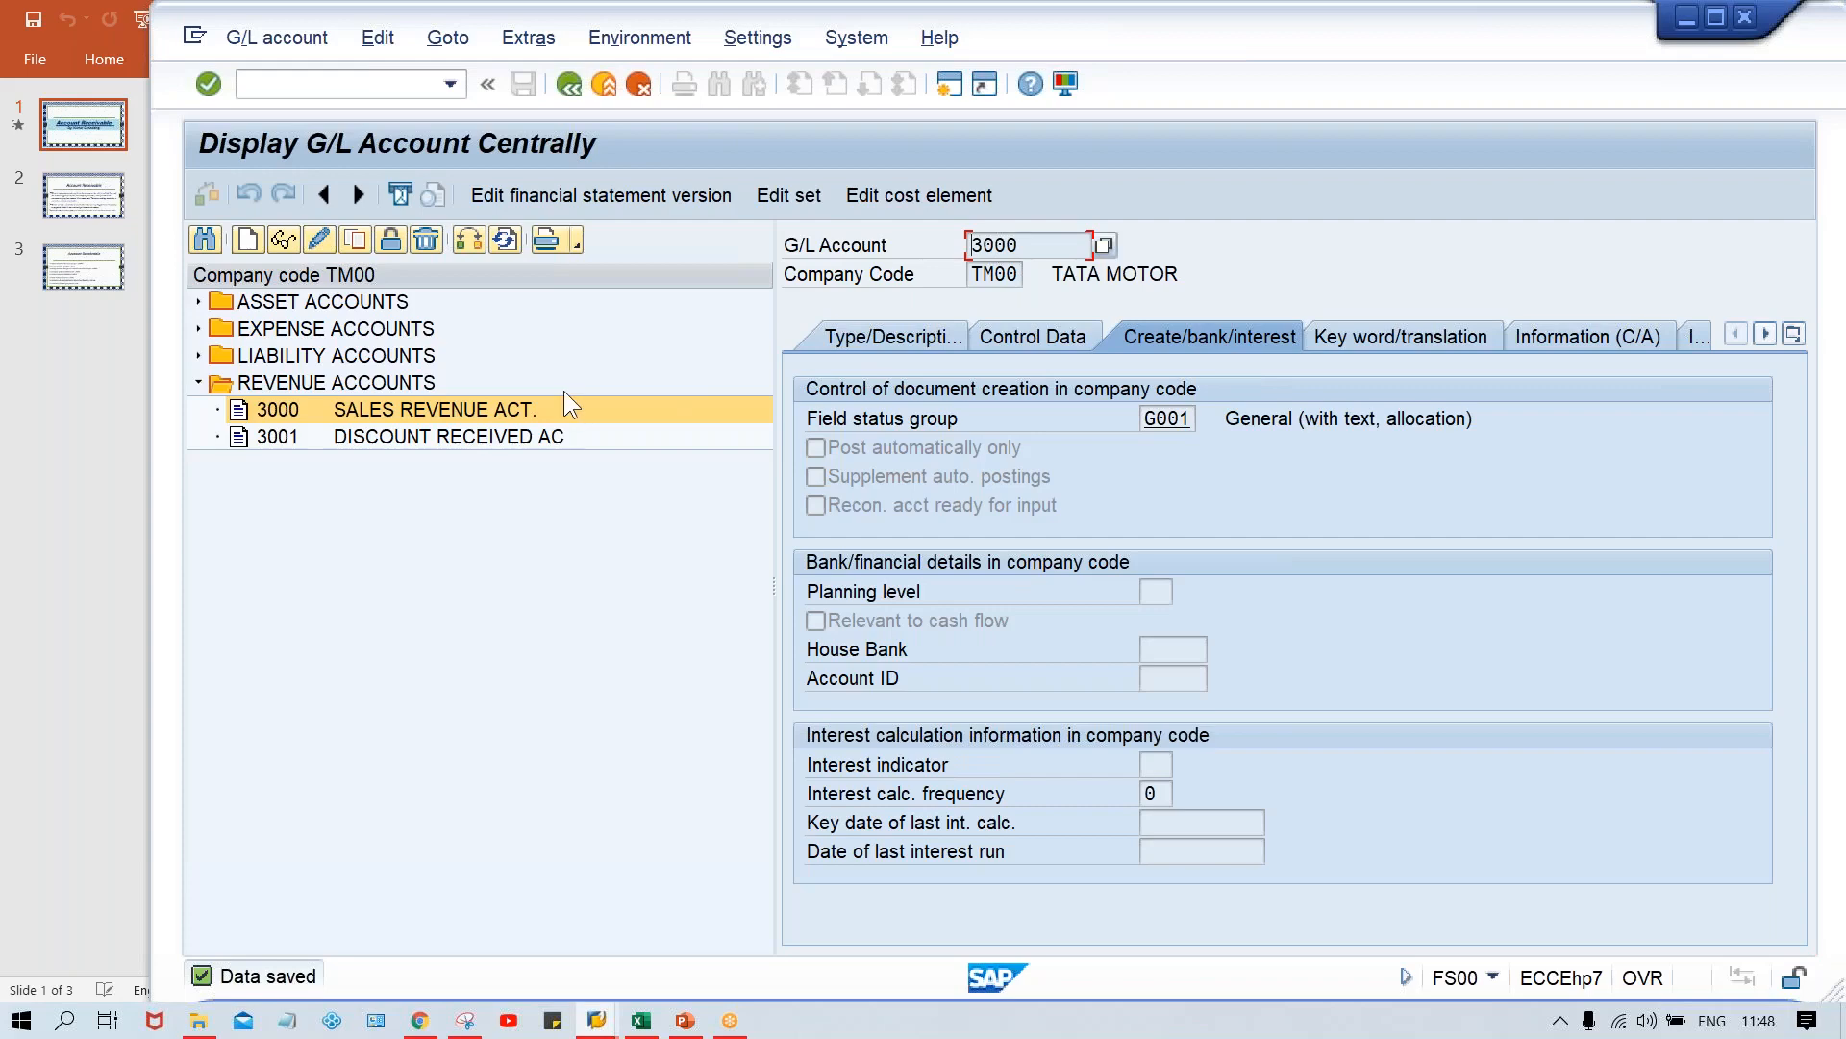
Open a second SAP session over the first and start the customer invoice transaction FB70
left_click(944, 90)
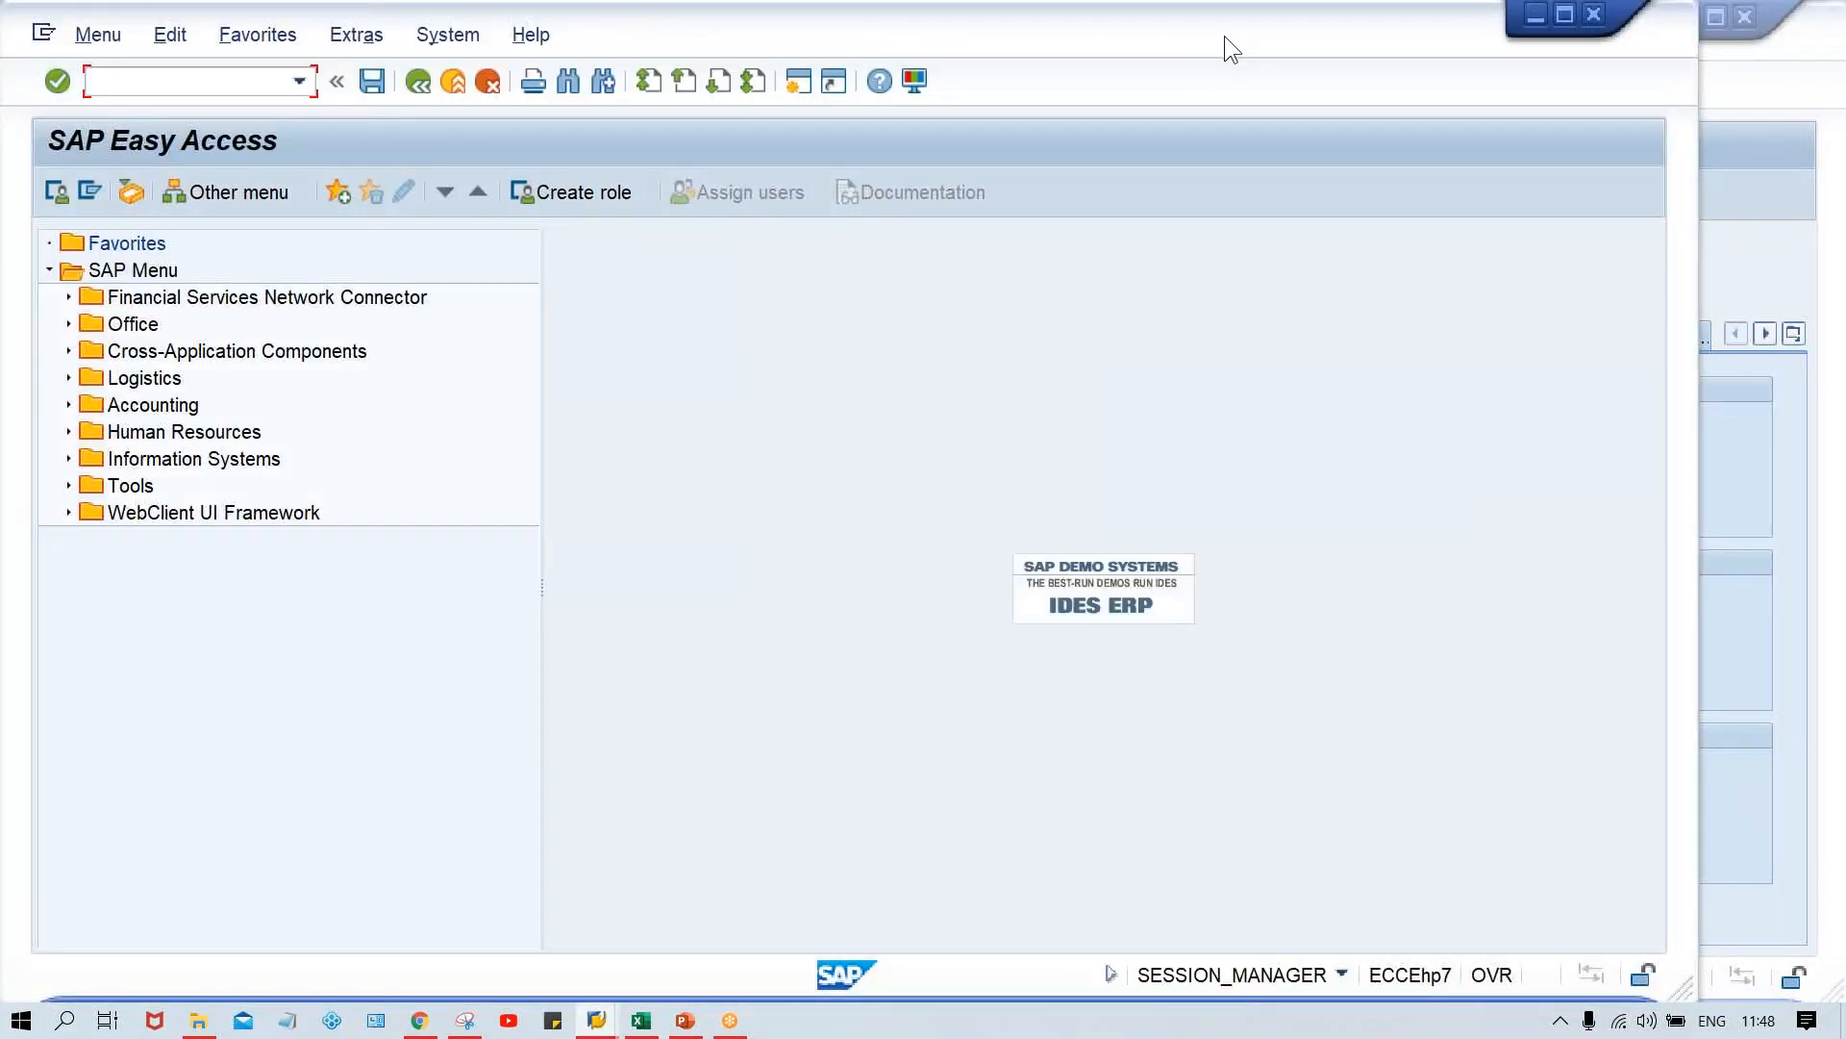
left_click_drag(1238, 37, 1377, 38)
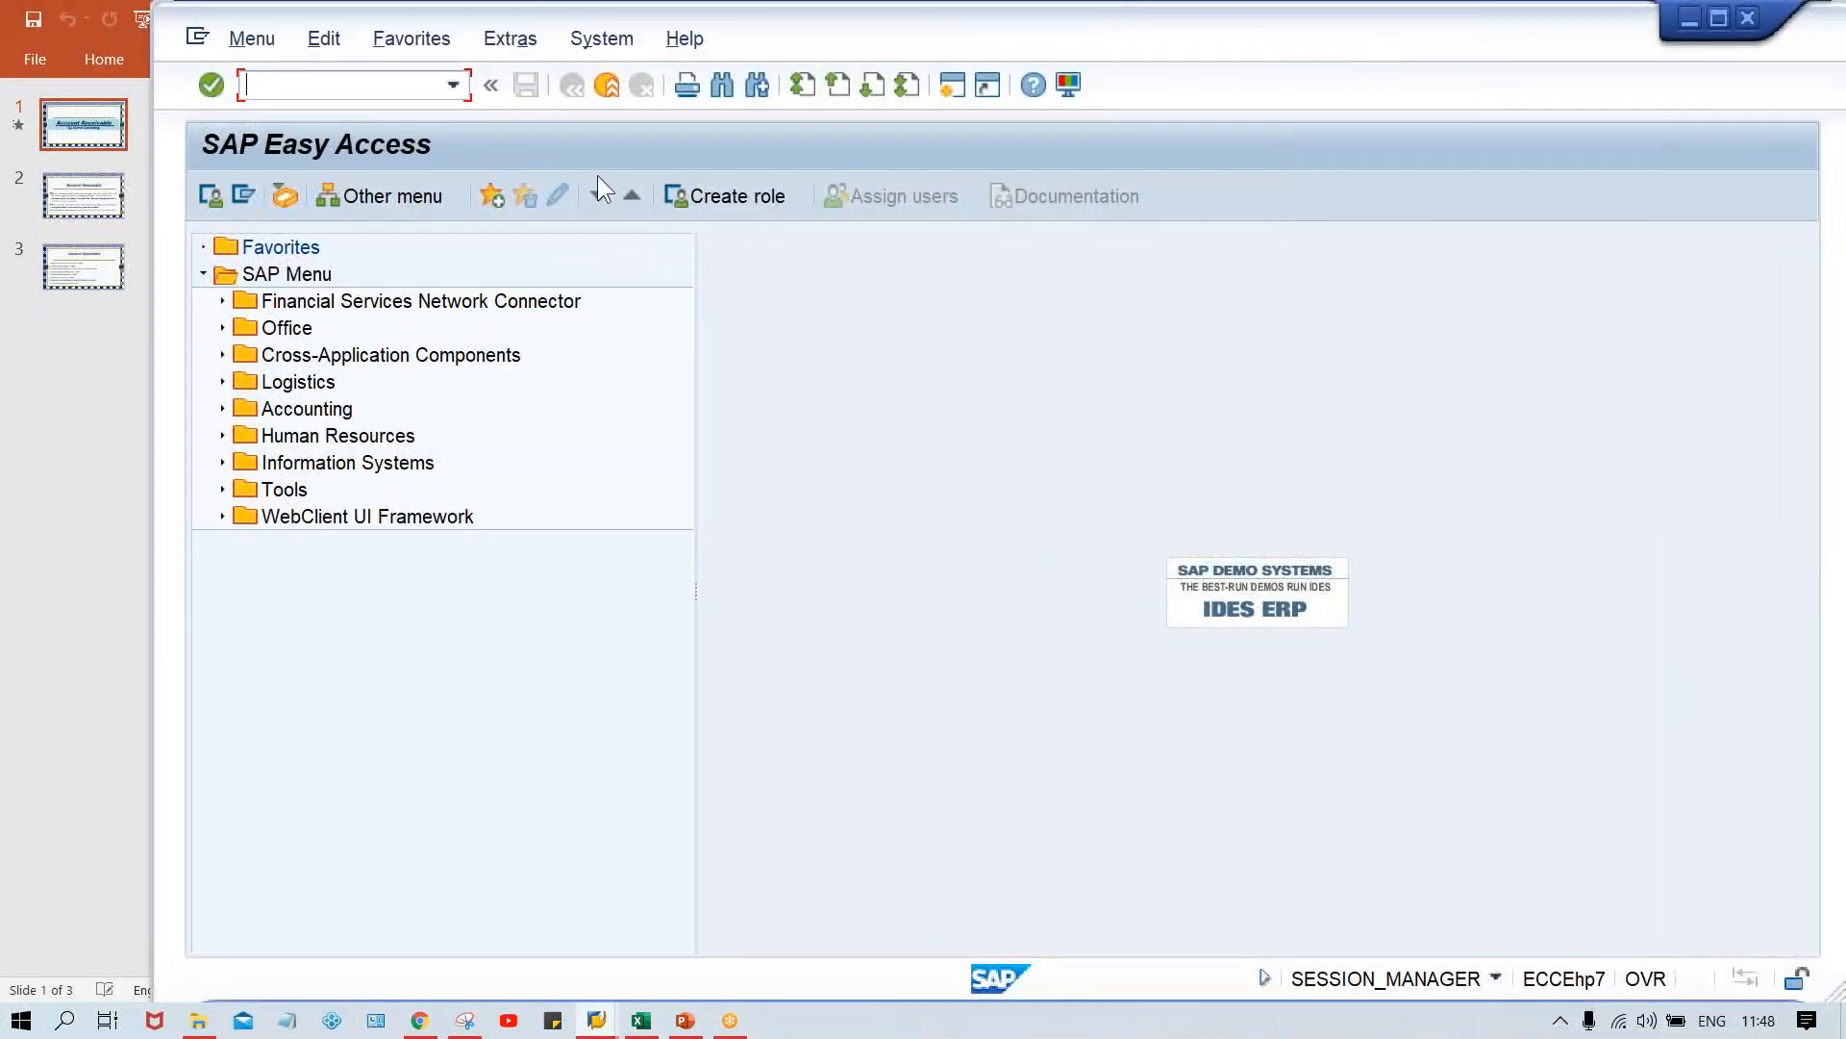
type("FB70")
key("Return")
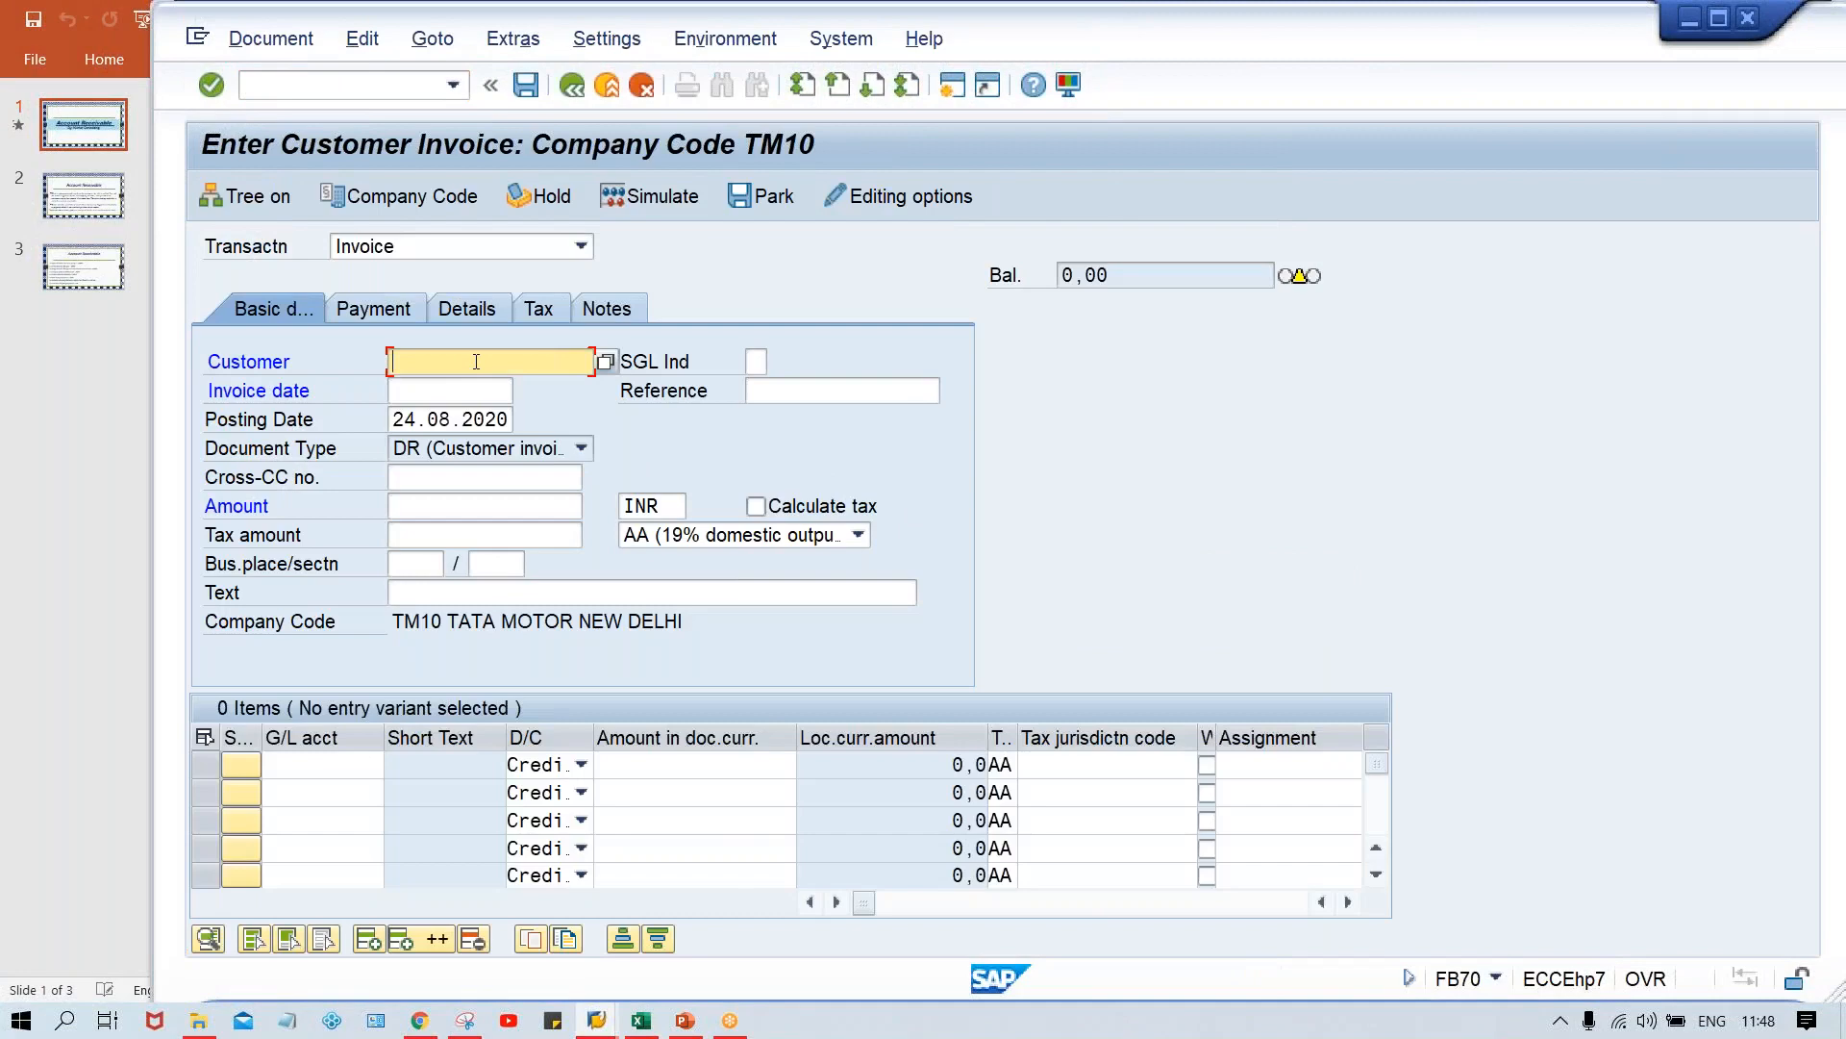
Search for customers by company code TM00 and choose TEST CUSTOMER_TM00 as the invoice customer
left_click(609, 361)
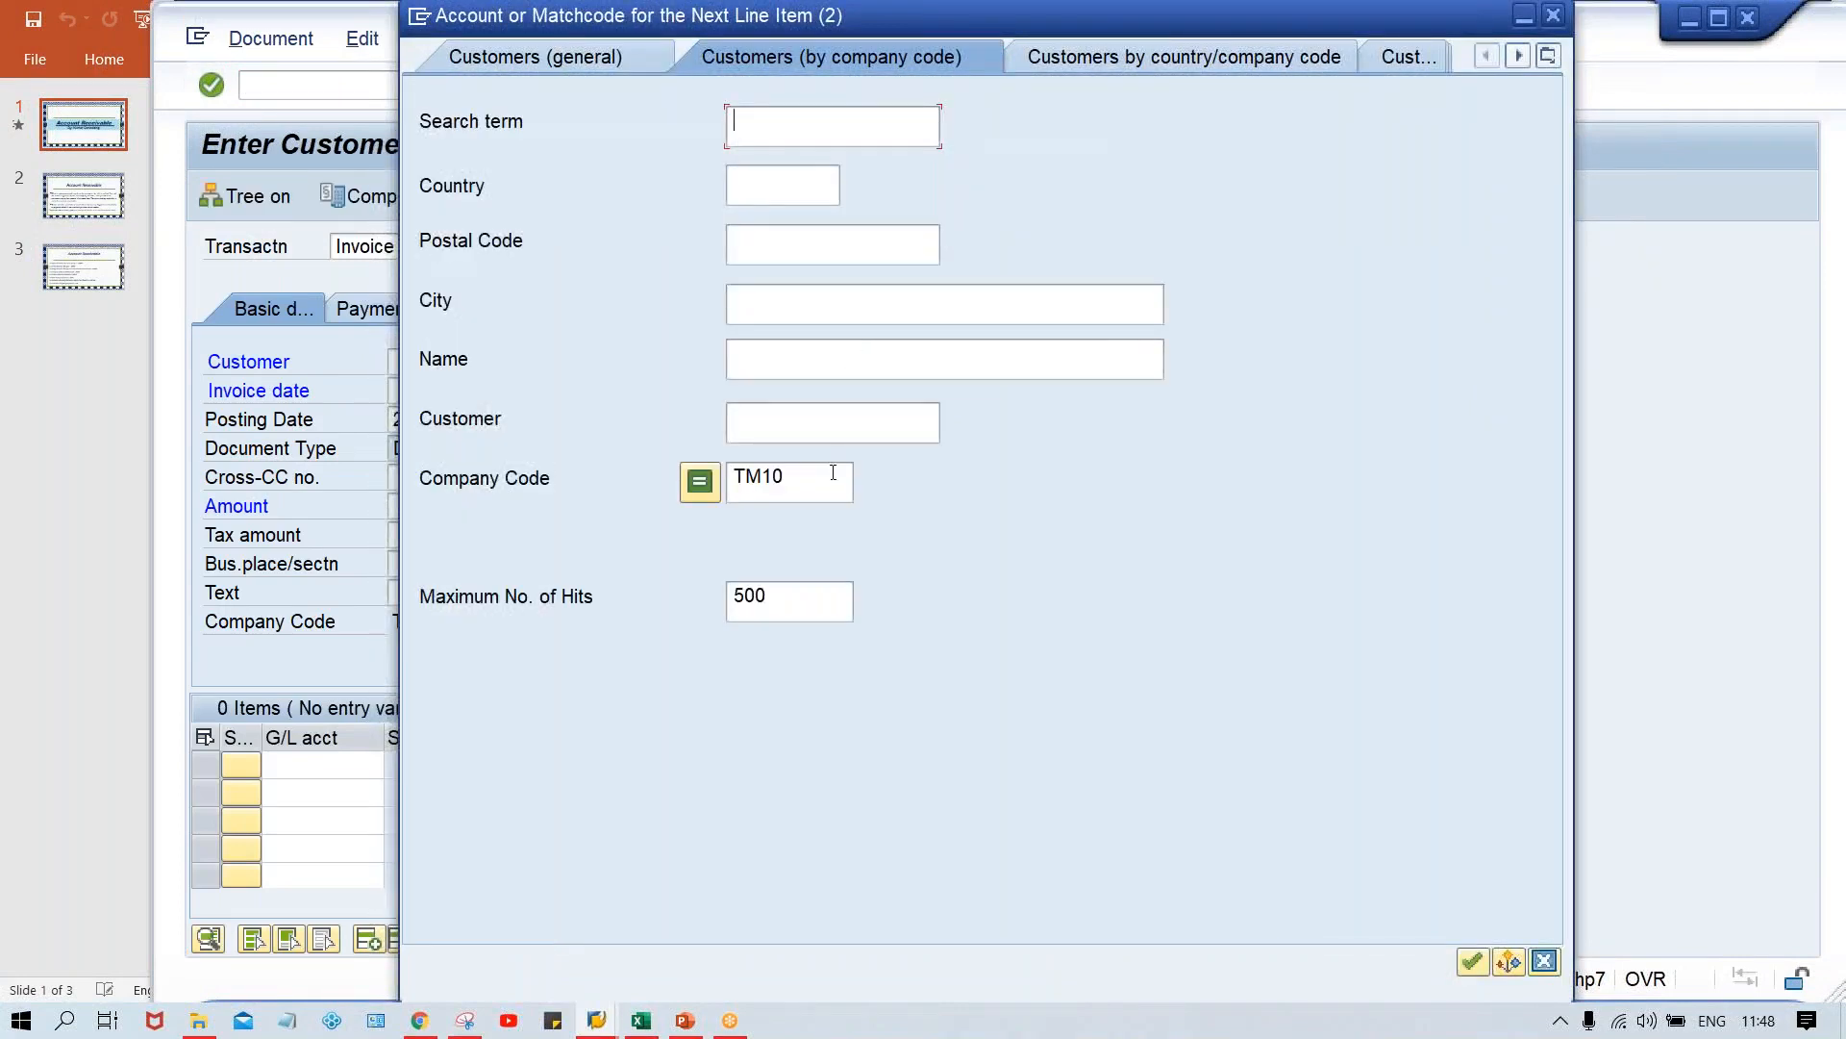
left_click(833, 472)
key("BackSpace")
key("BackSpace")
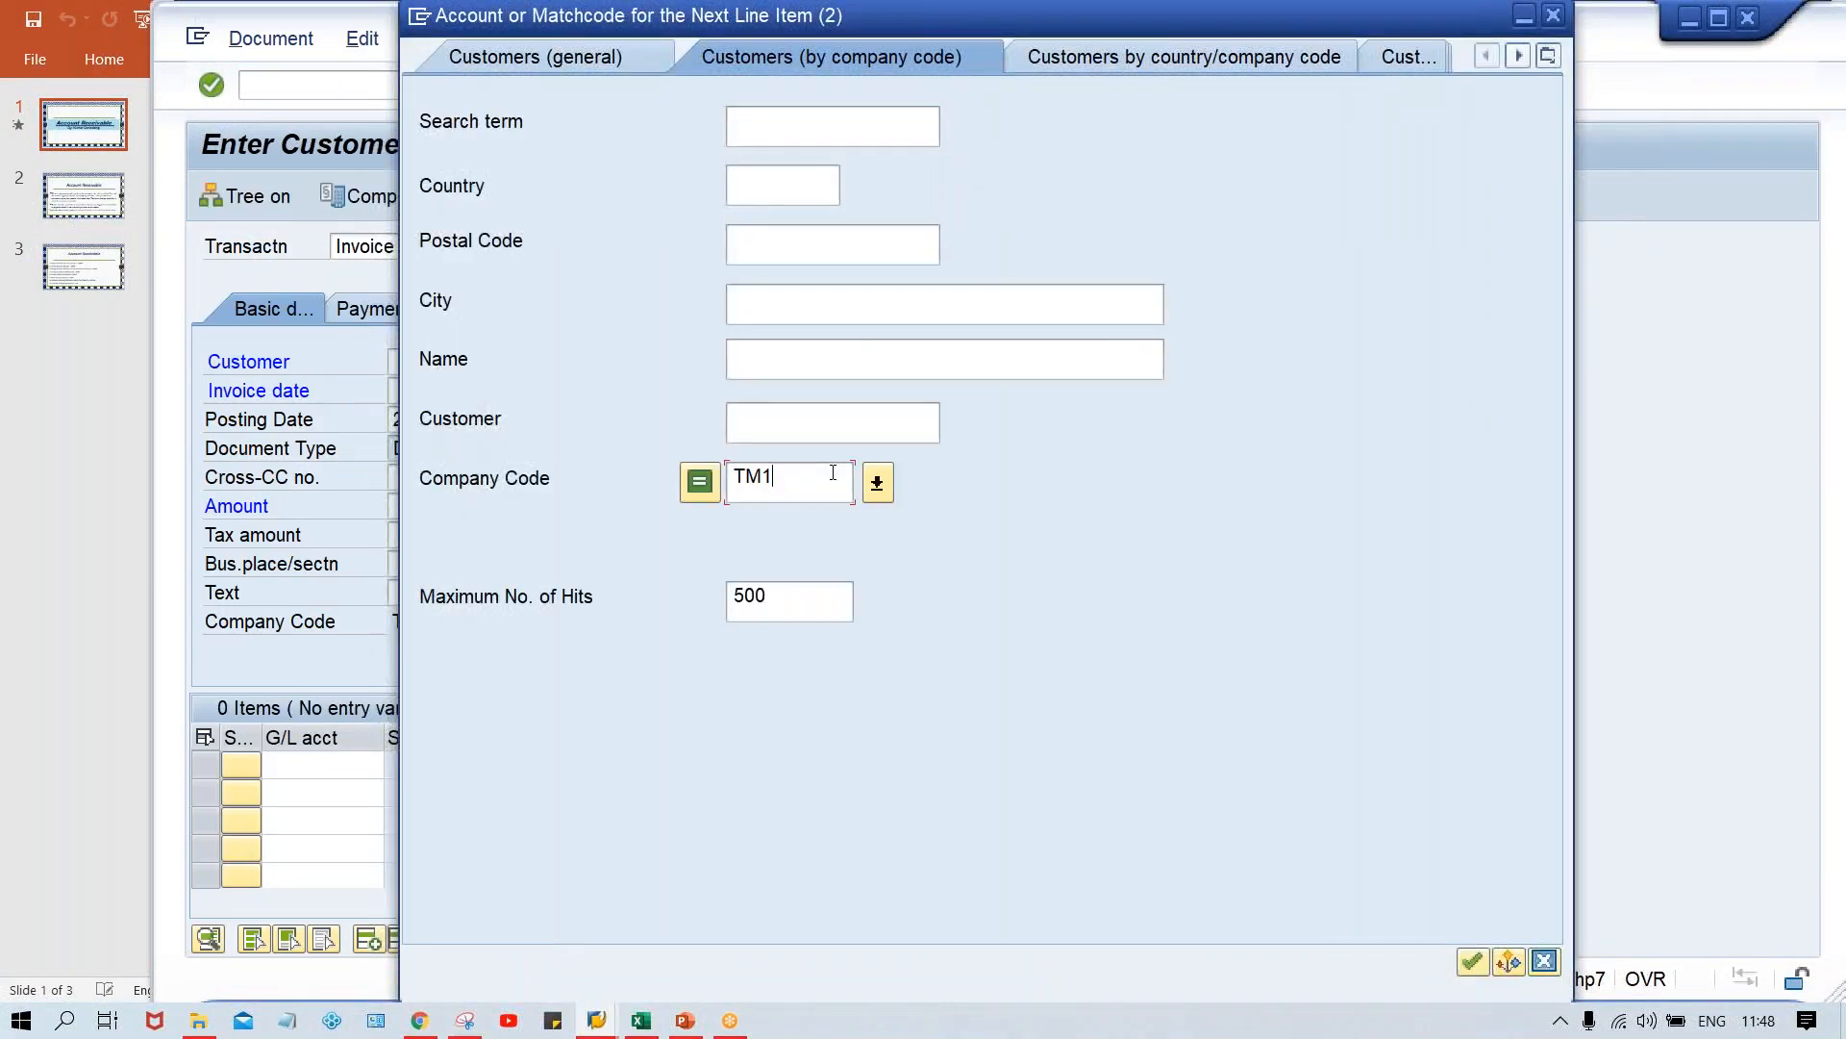
type("00")
key("Return")
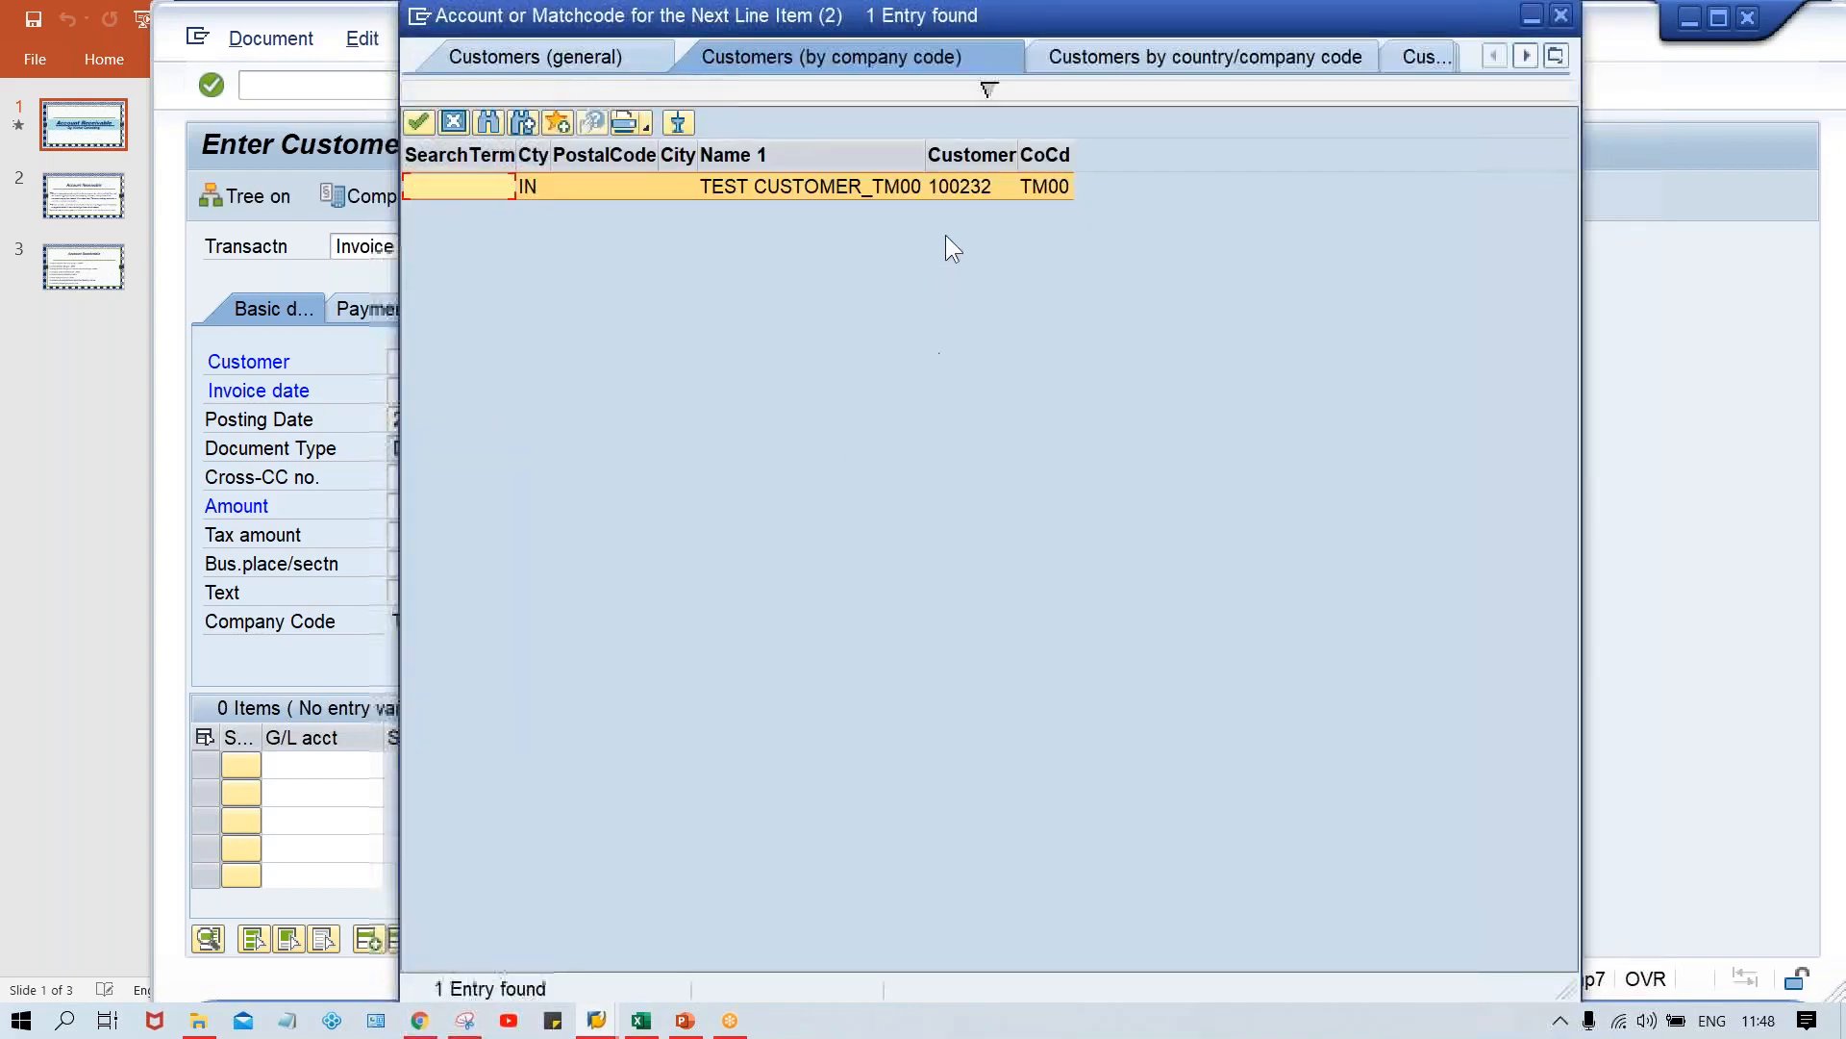
double_click(966, 188)
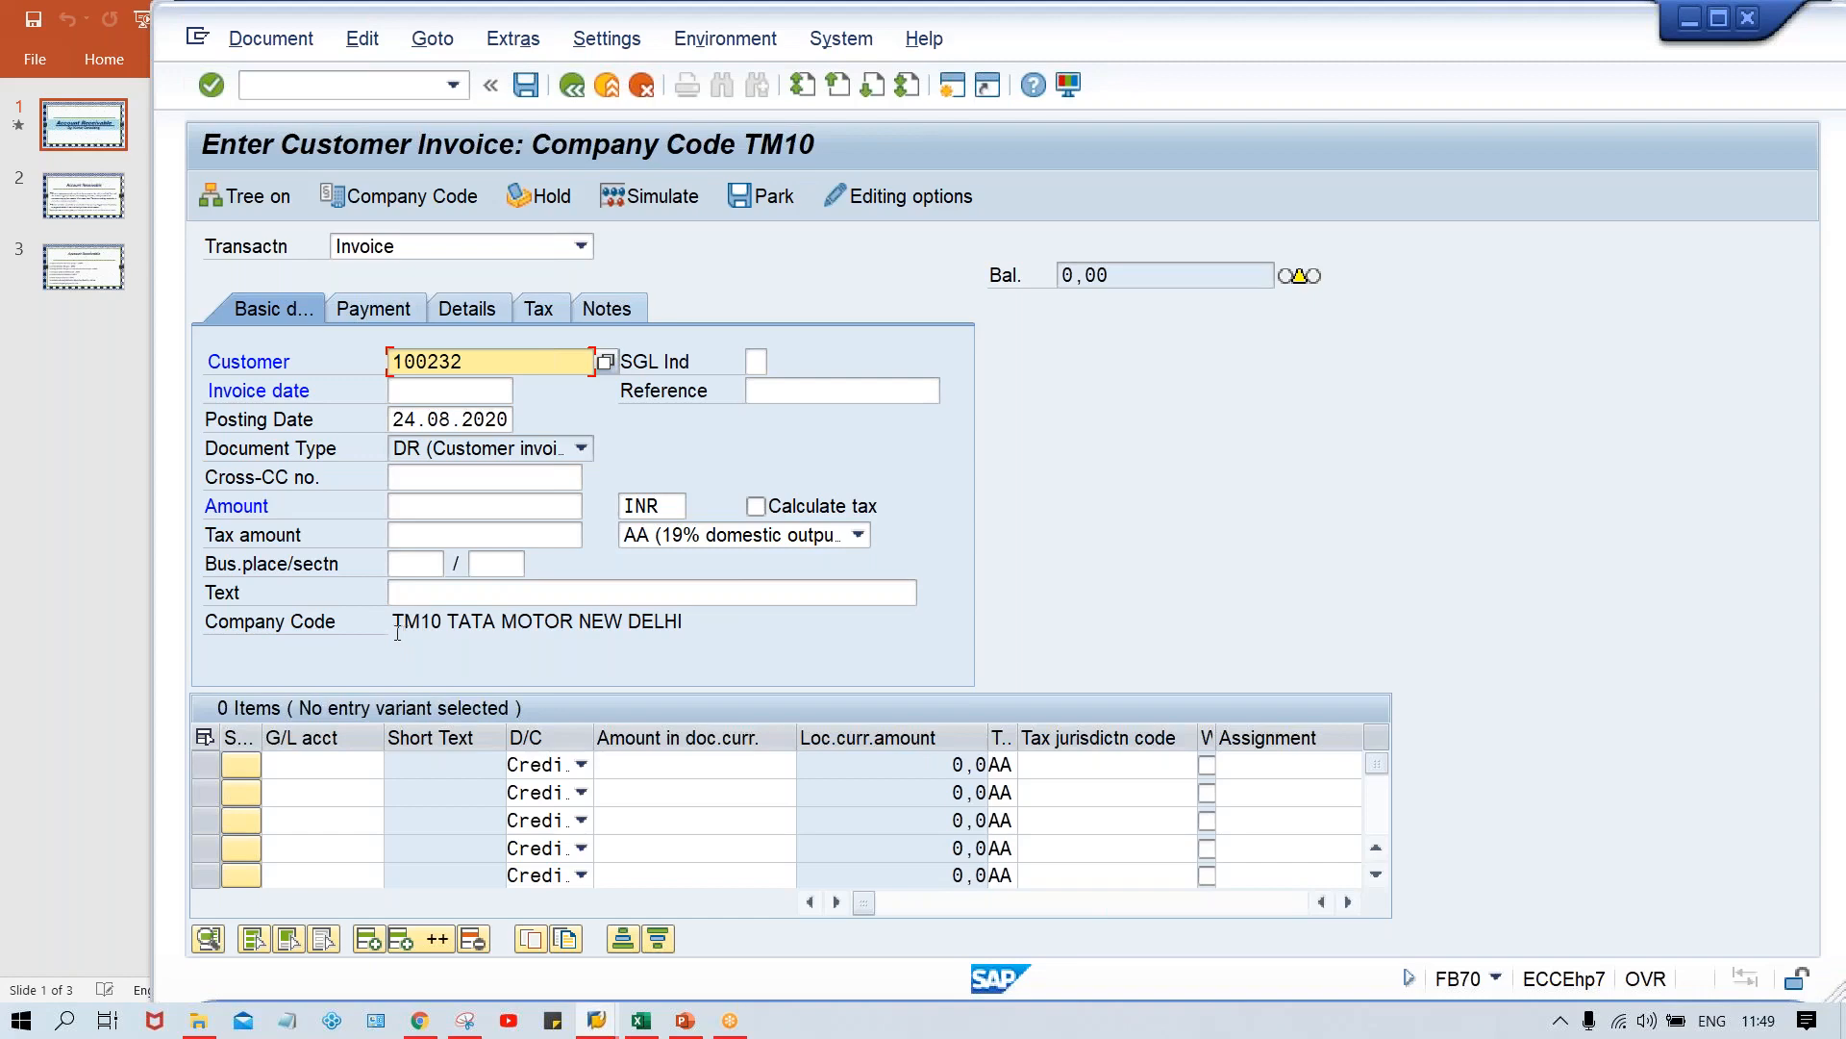
Switch the invoice entry to company code TM00
left_click(391, 193)
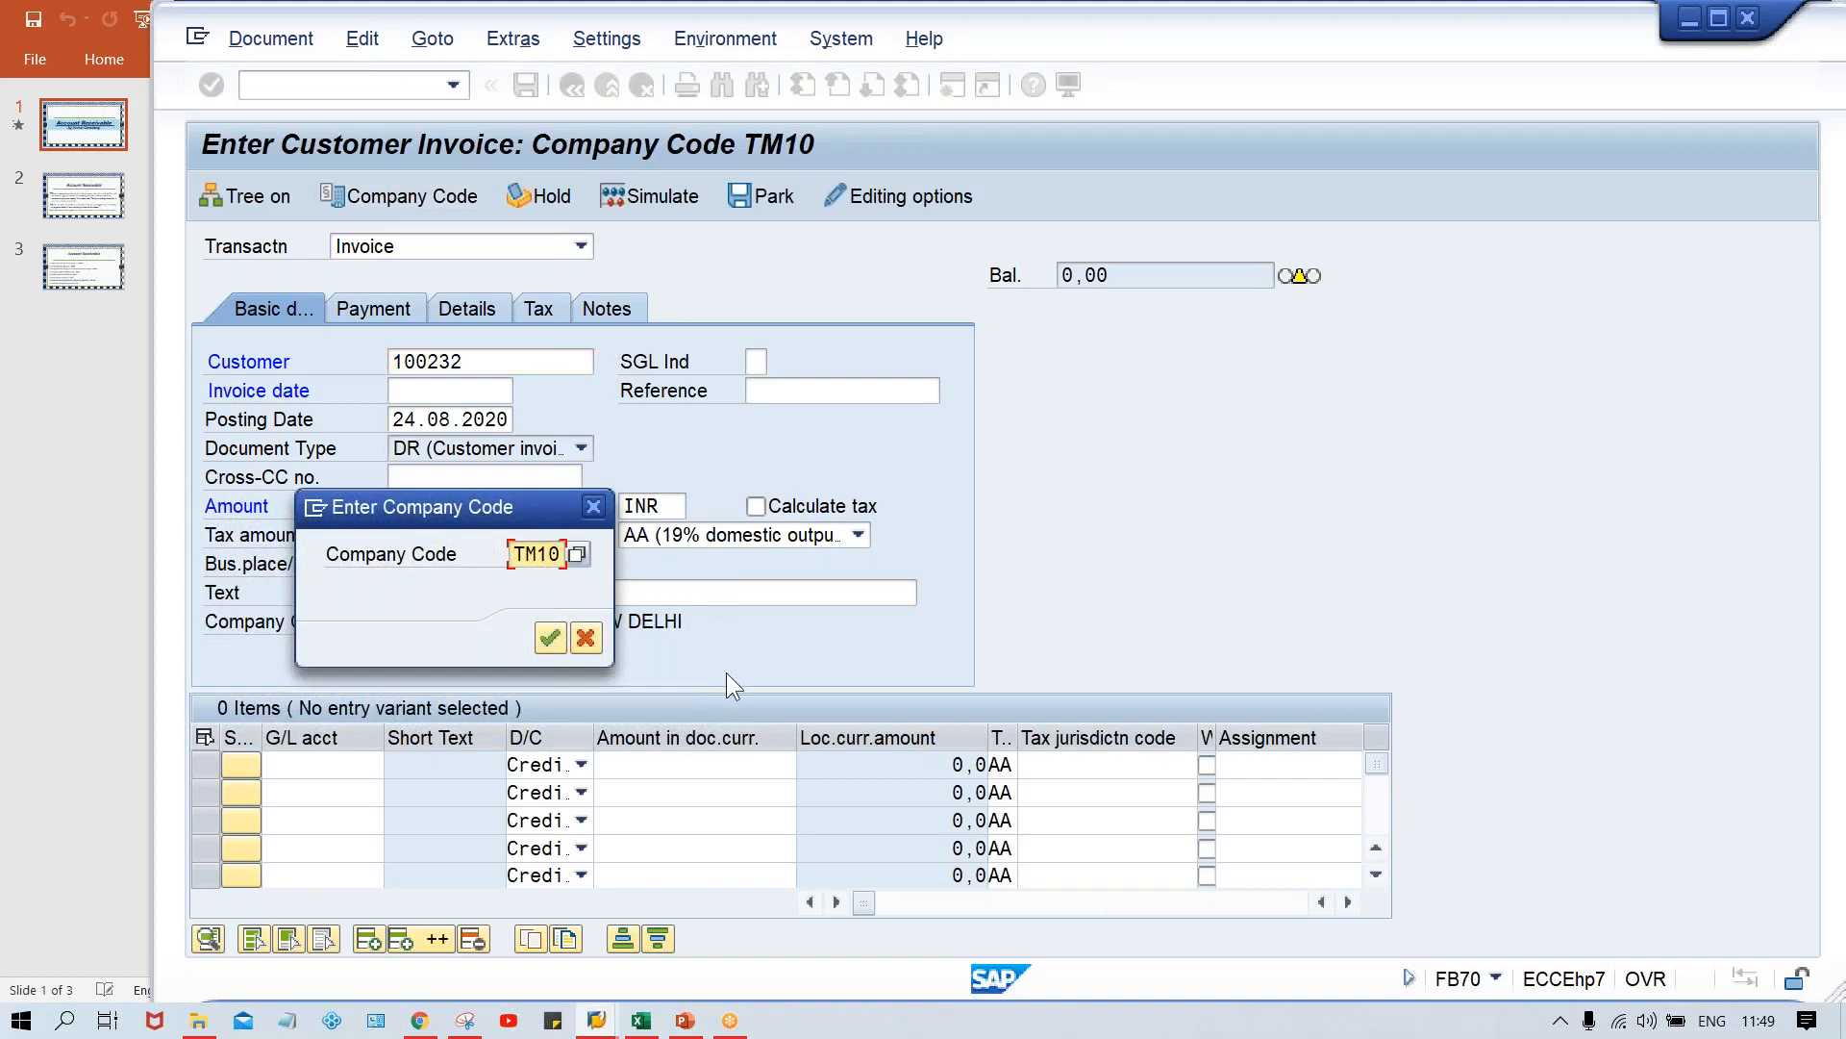
type("0")
key("Return")
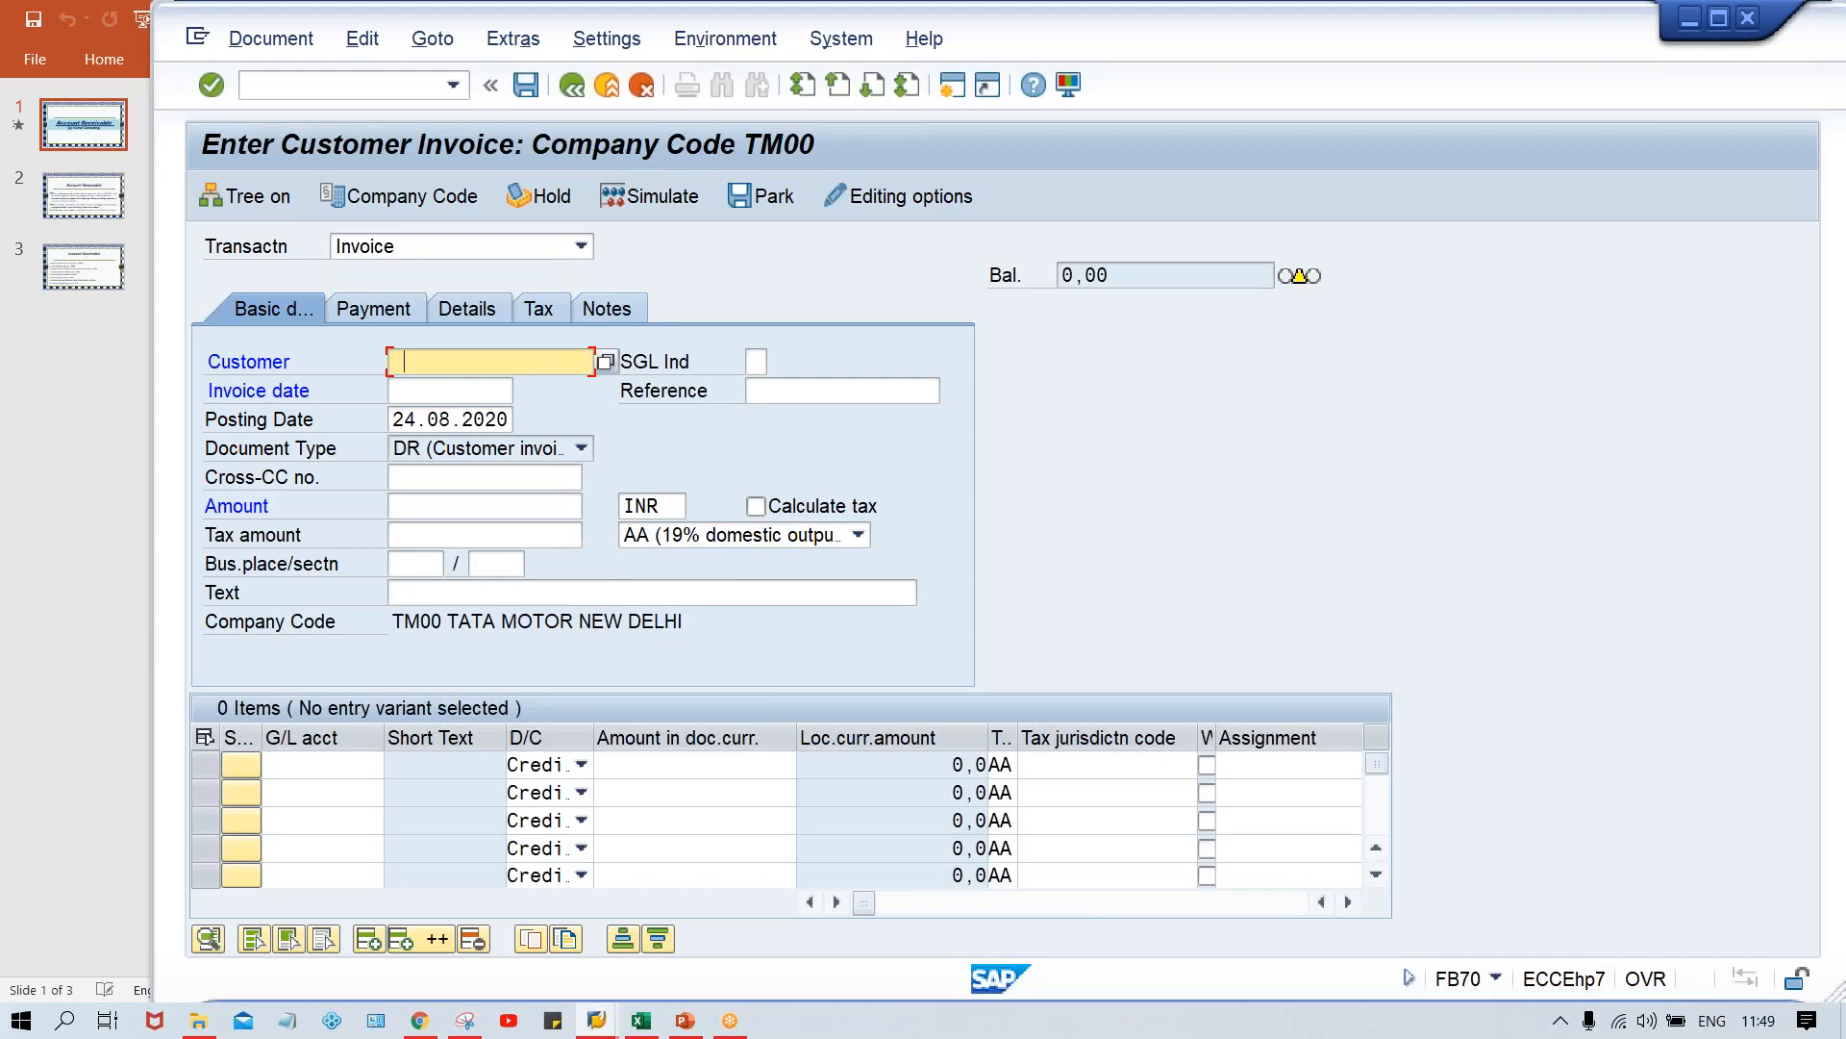
Enter the customer number again and set the invoice date to 24.08.2020
left_click(404, 361)
key("Down")
key("Tab")
key("Tab")
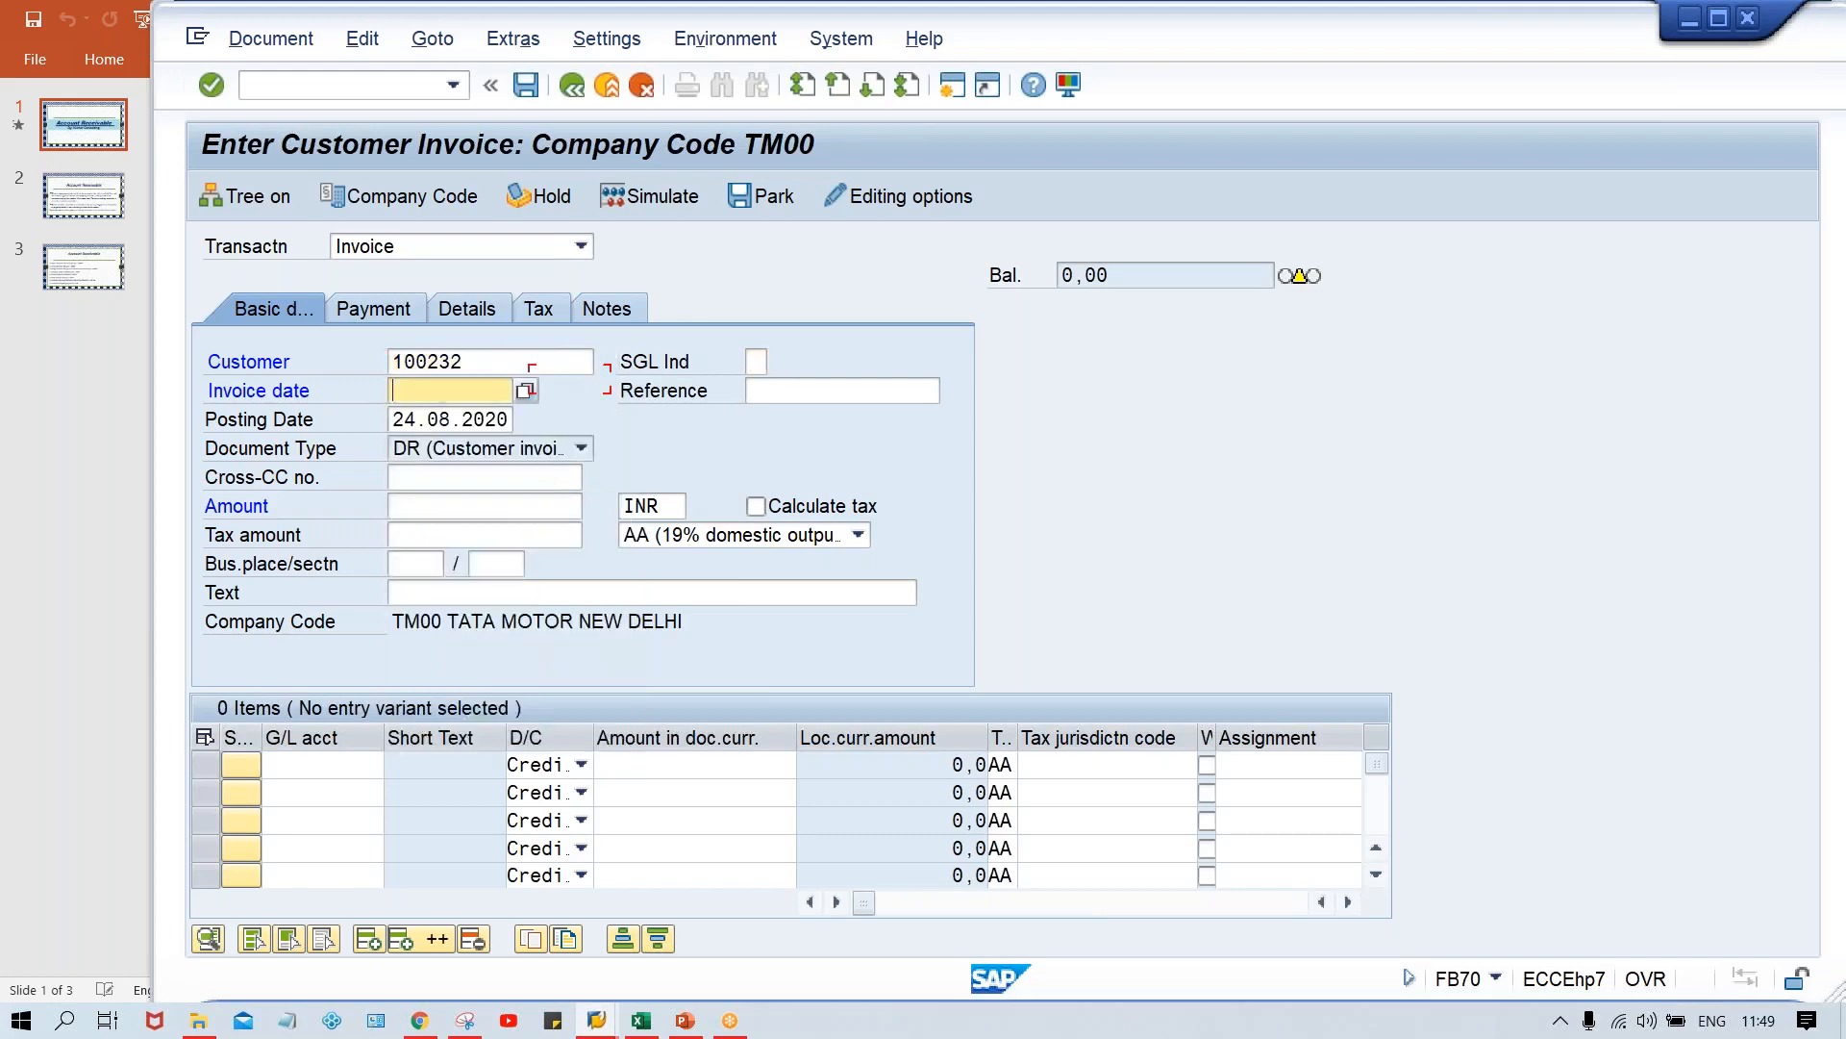
type("2")
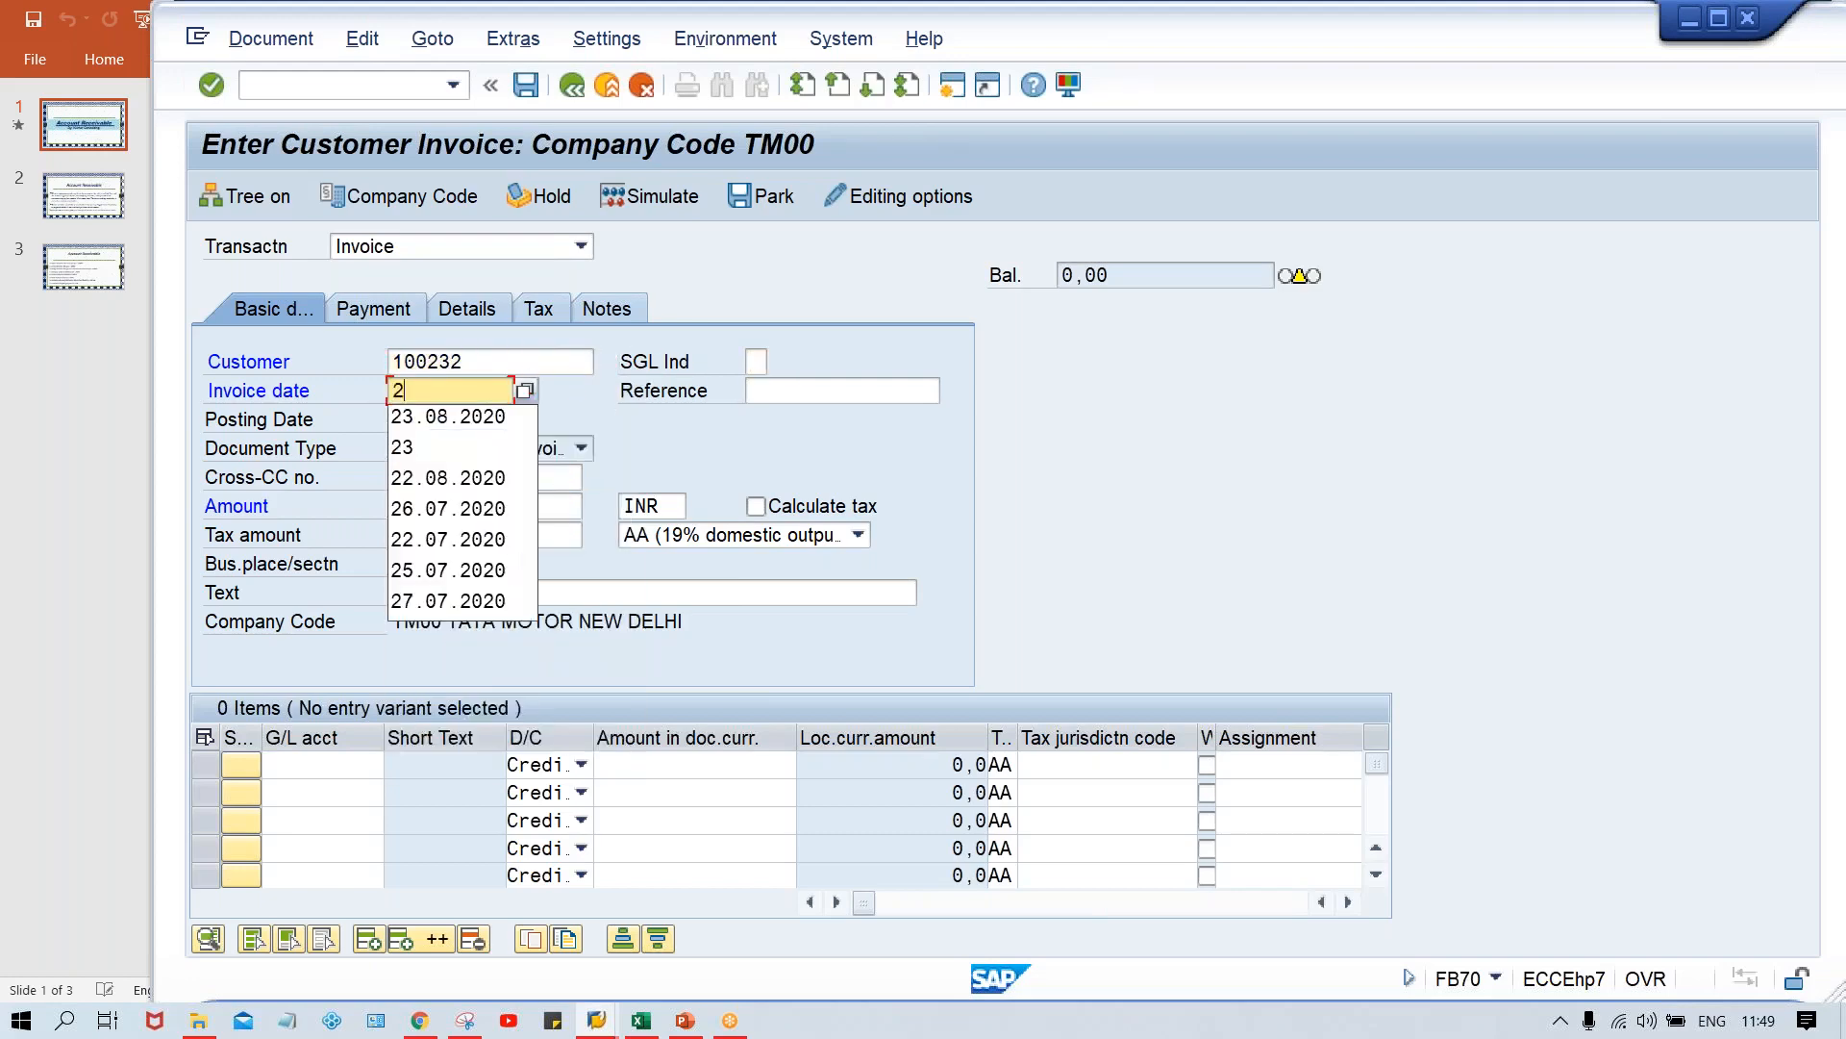
type("4.08.")
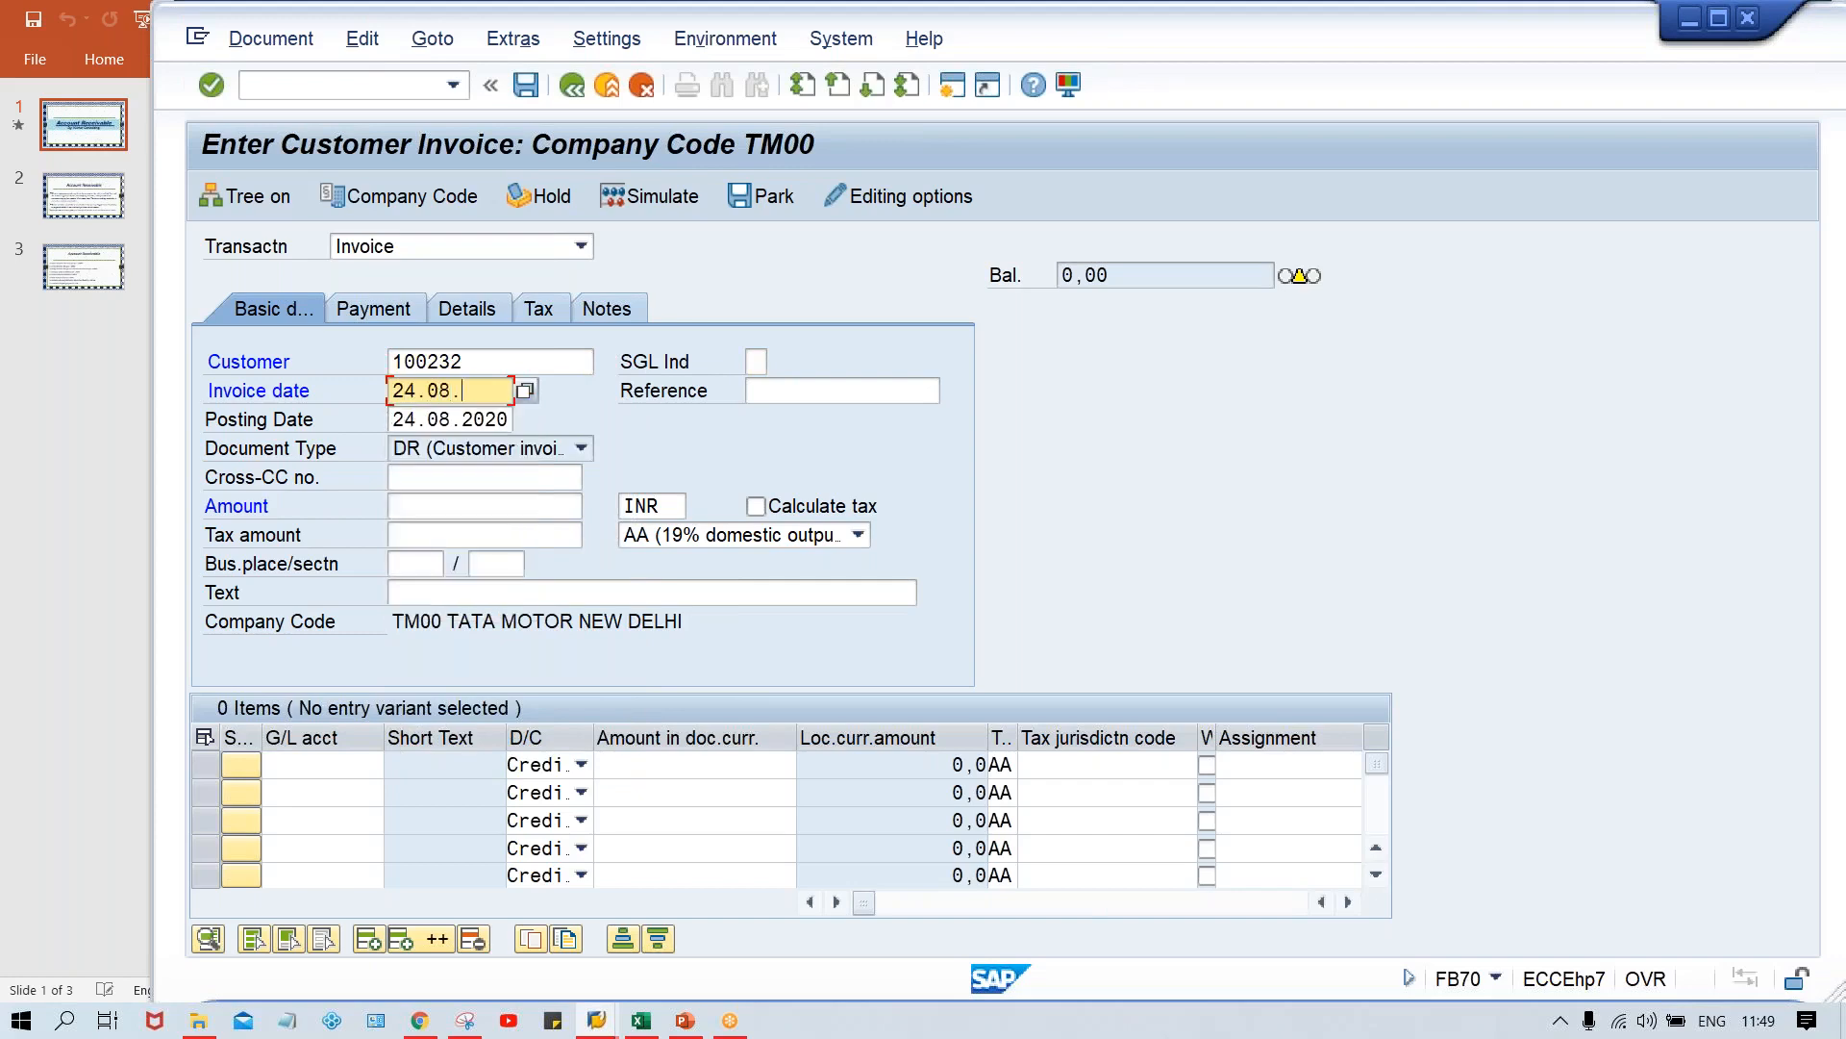
type("2020")
Set the invoice amount to 1000 in the basic data
key("Tab")
key("Tab")
key("Tab")
key("Tab")
key("Tab")
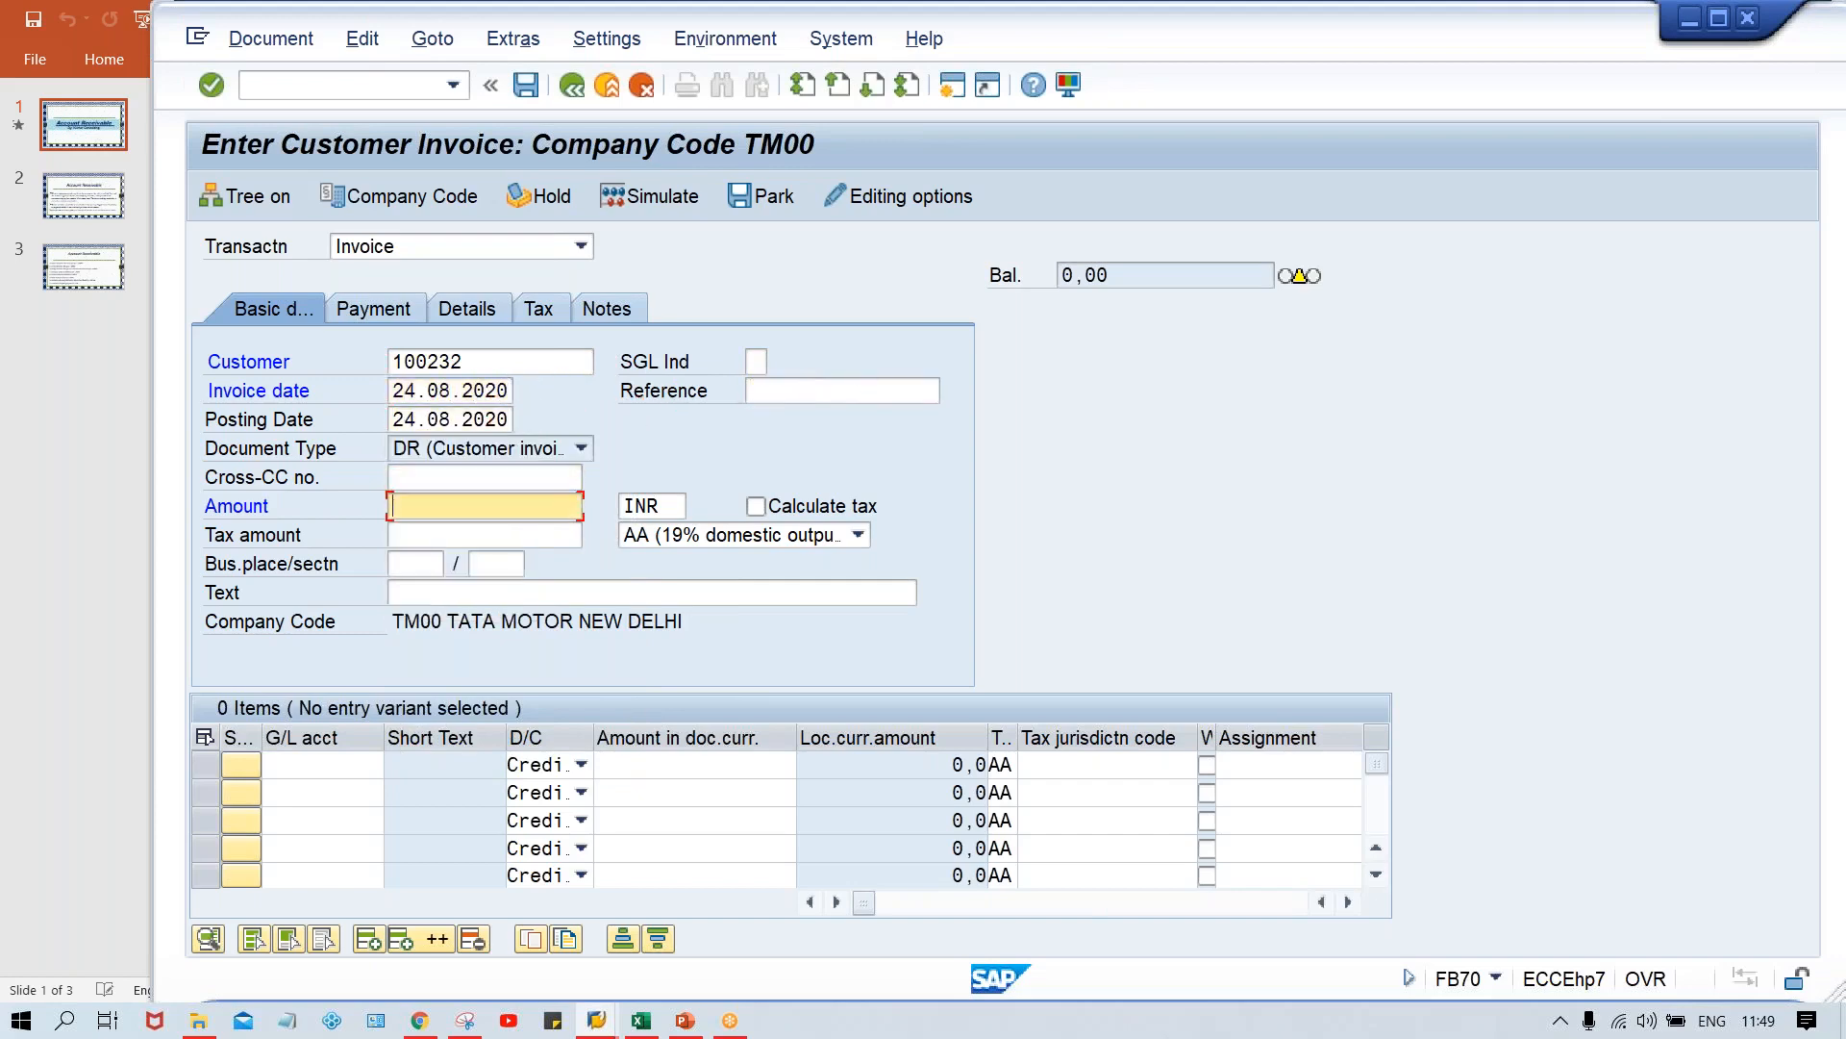
type("1000")
Fill the first line item with G/L account 3000 as a credit of 1000 and check the entry
key("Tab")
key("Tab")
key("Tab")
key("Tab")
key("Tab")
key("Tab")
key("Tab")
key("Tab")
key("Tab")
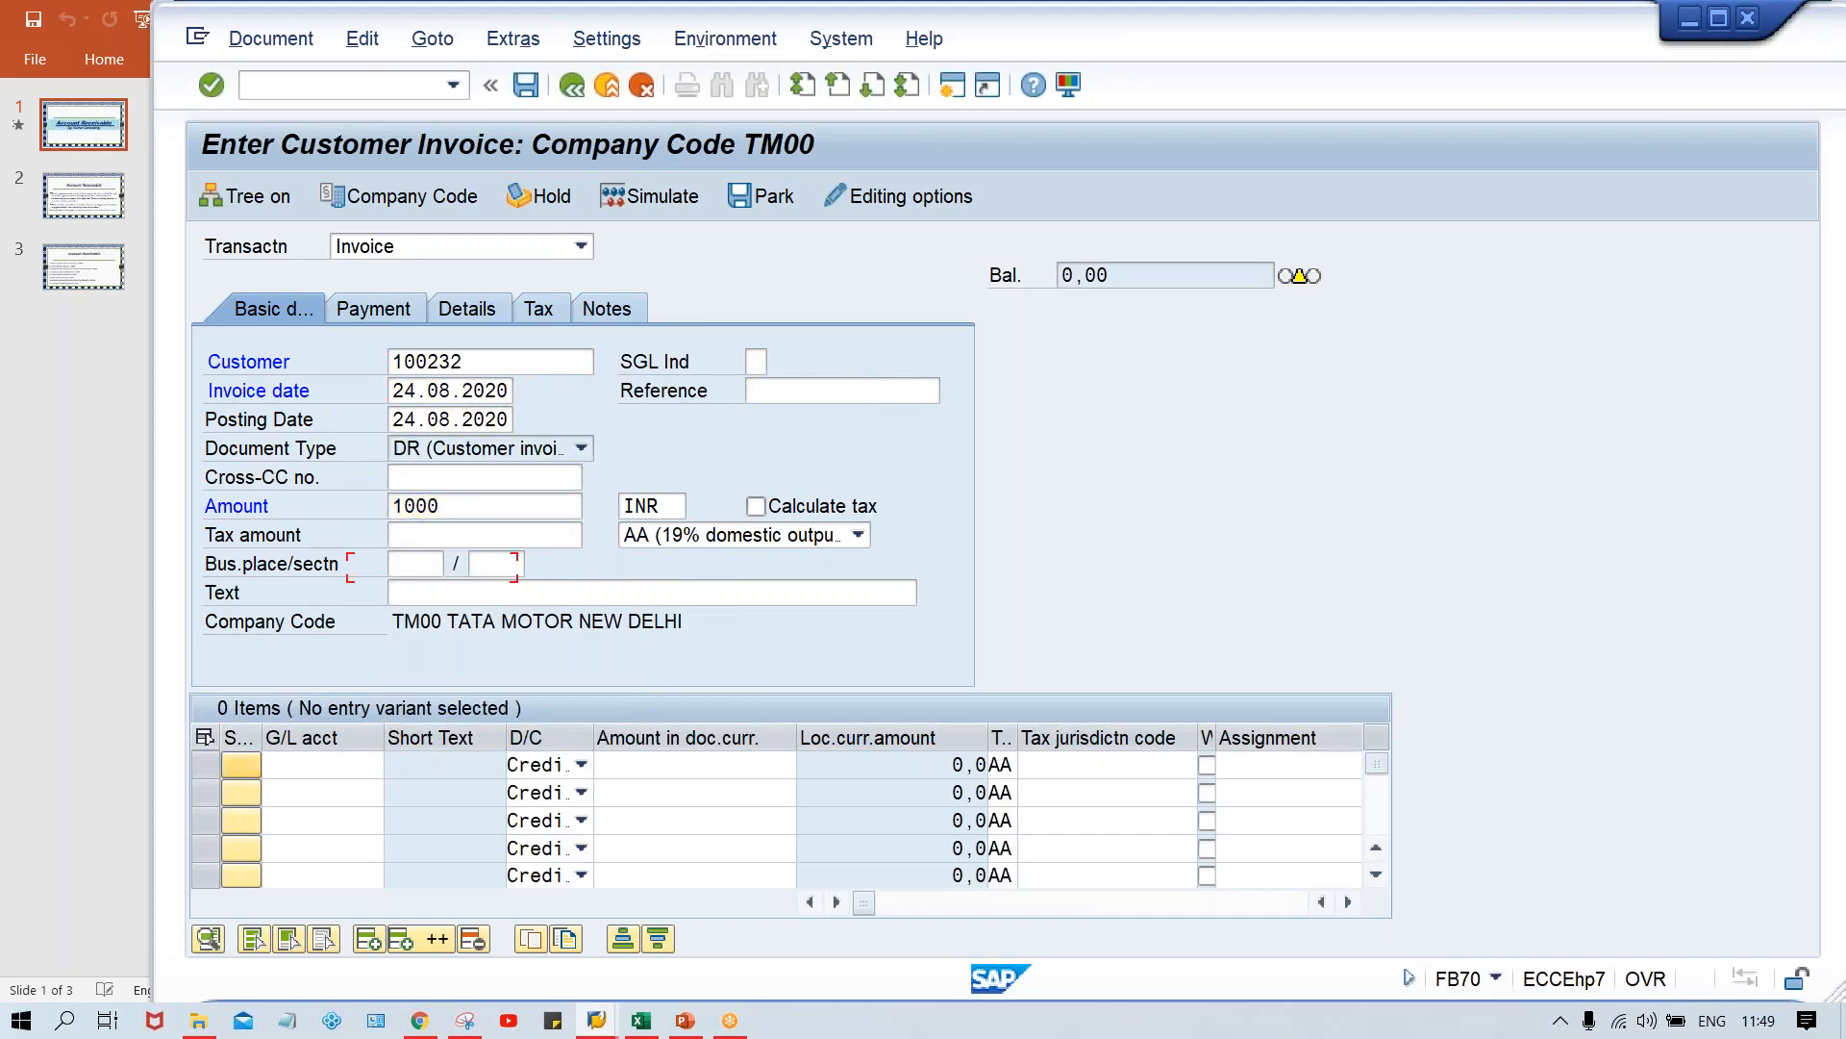
type("3000")
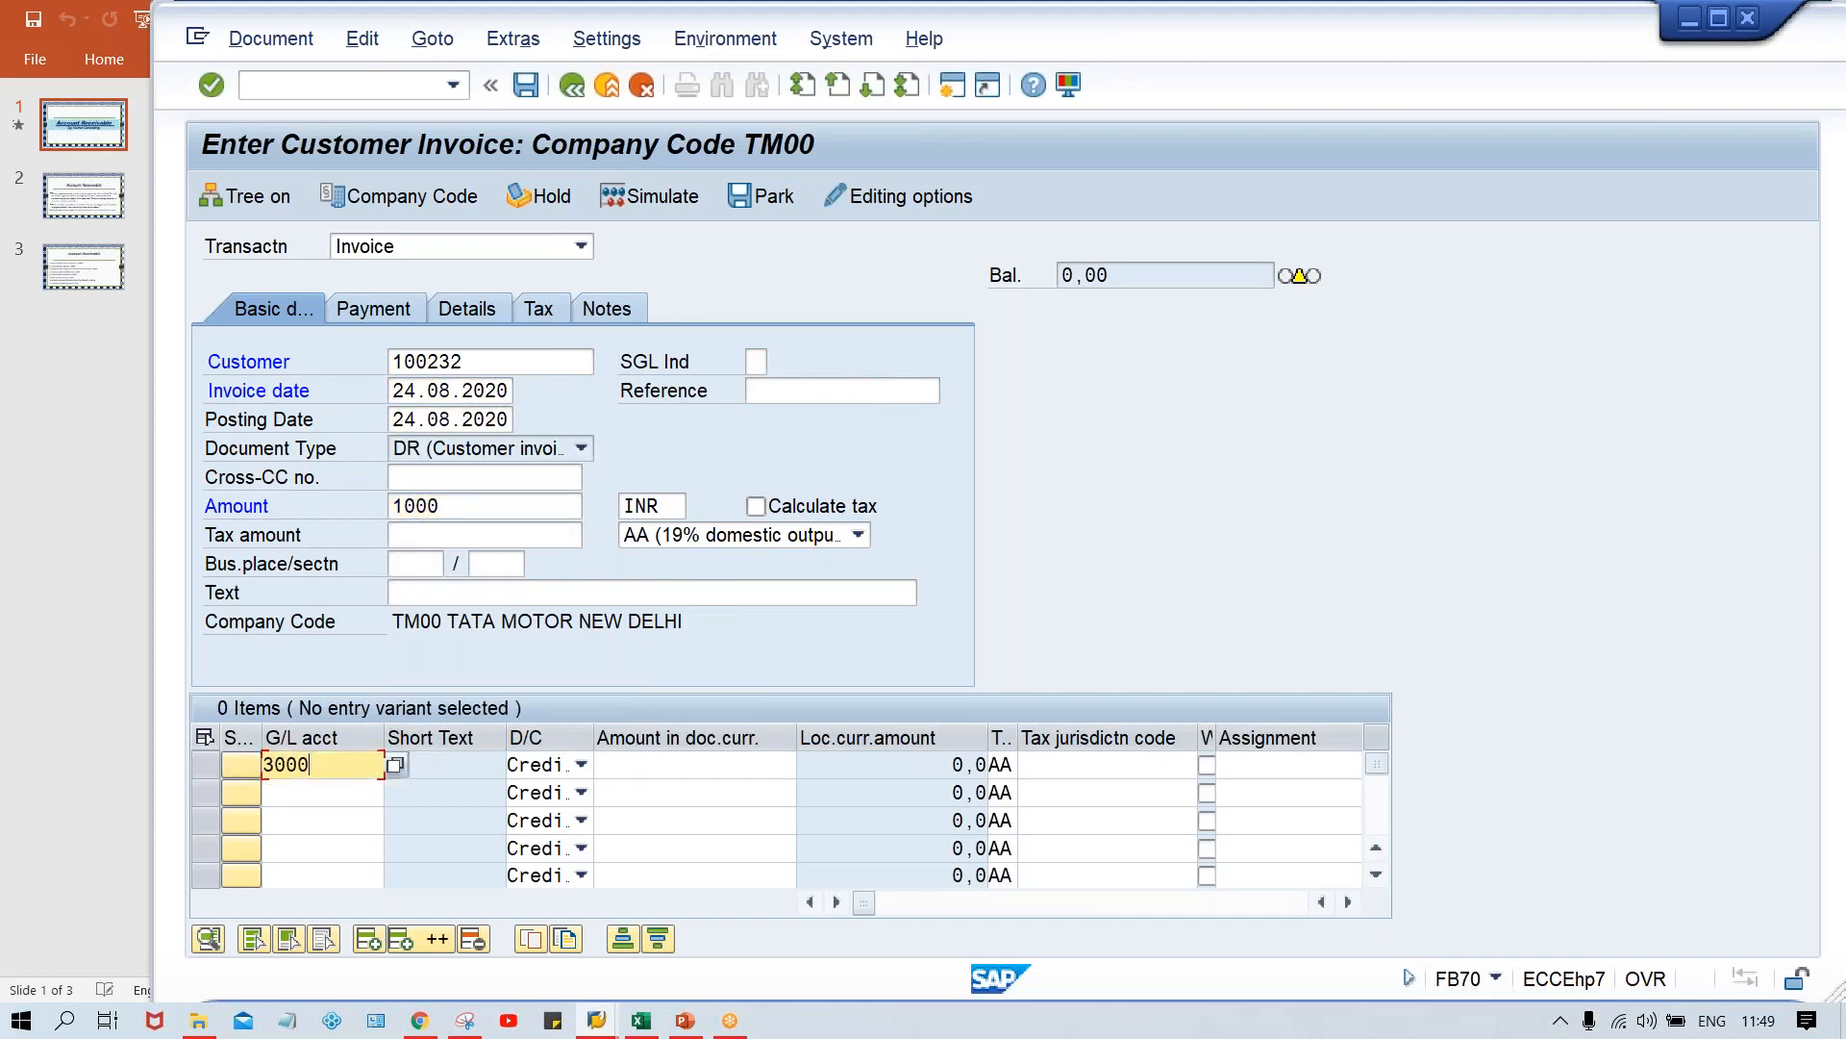
key("Tab")
key("Tab")
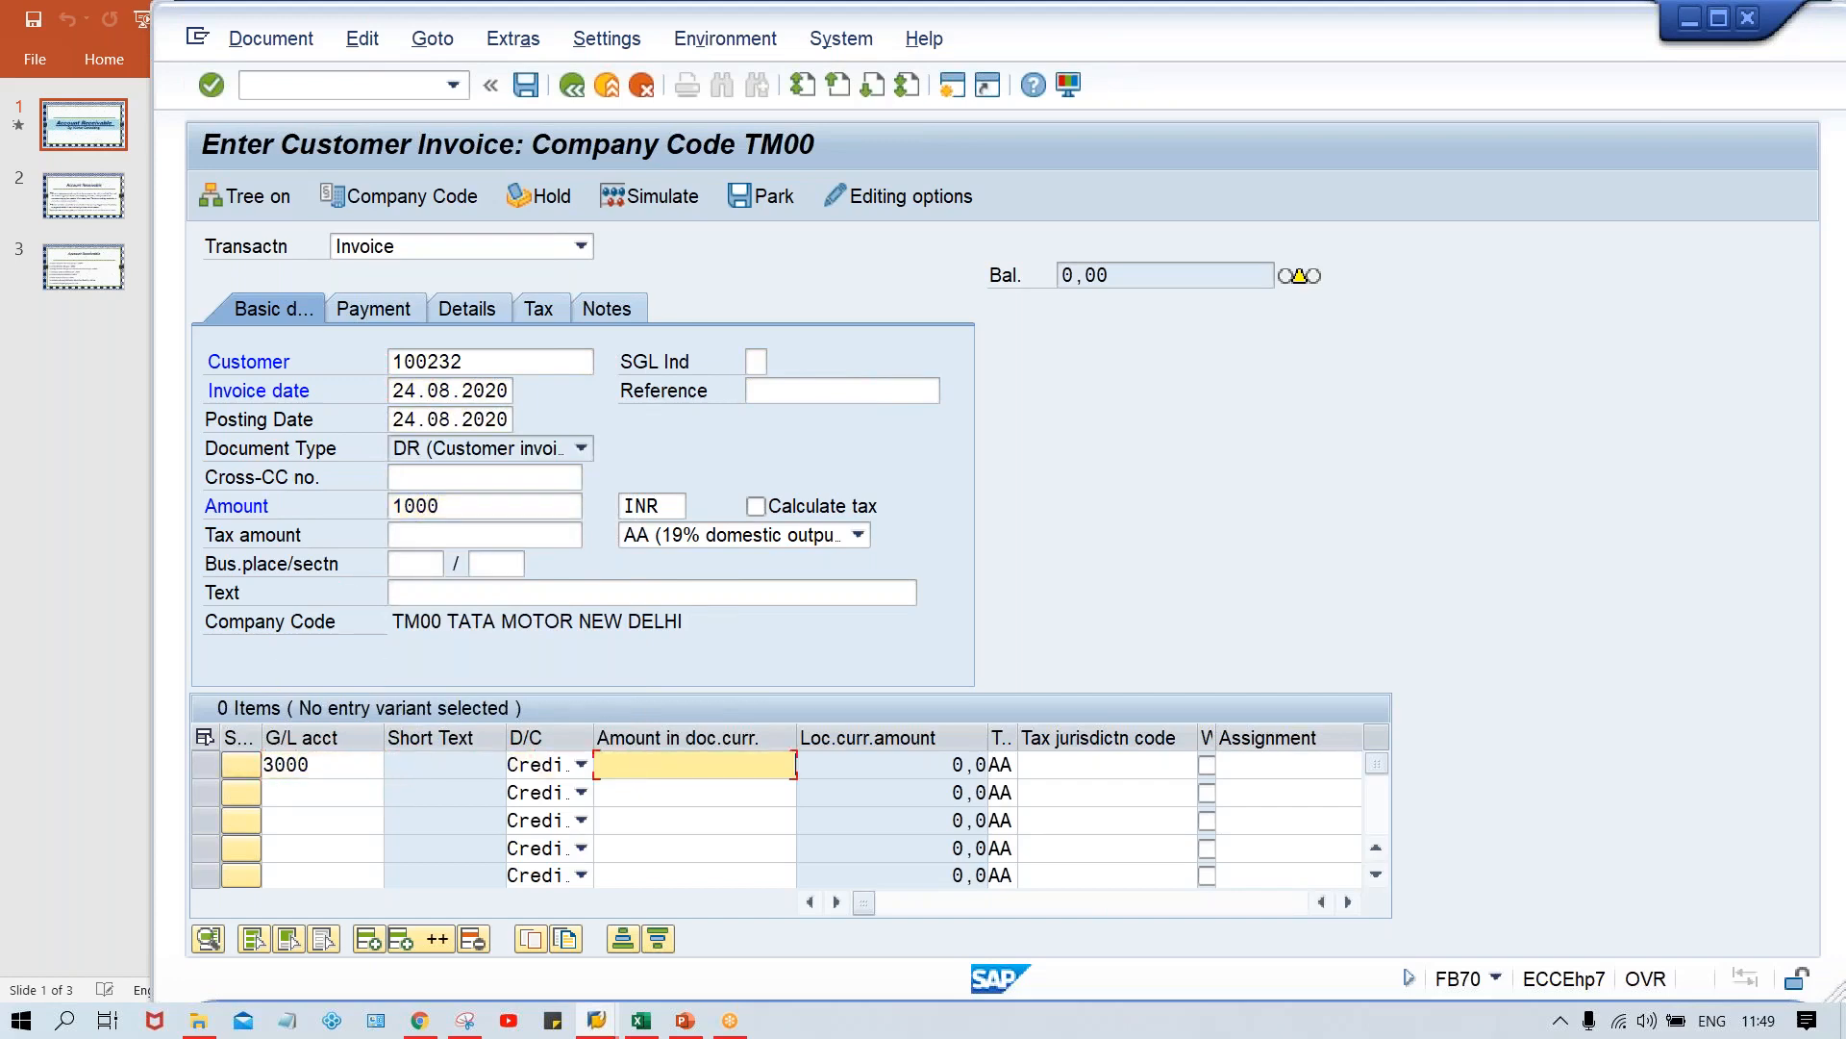
type("1000")
key("Return")
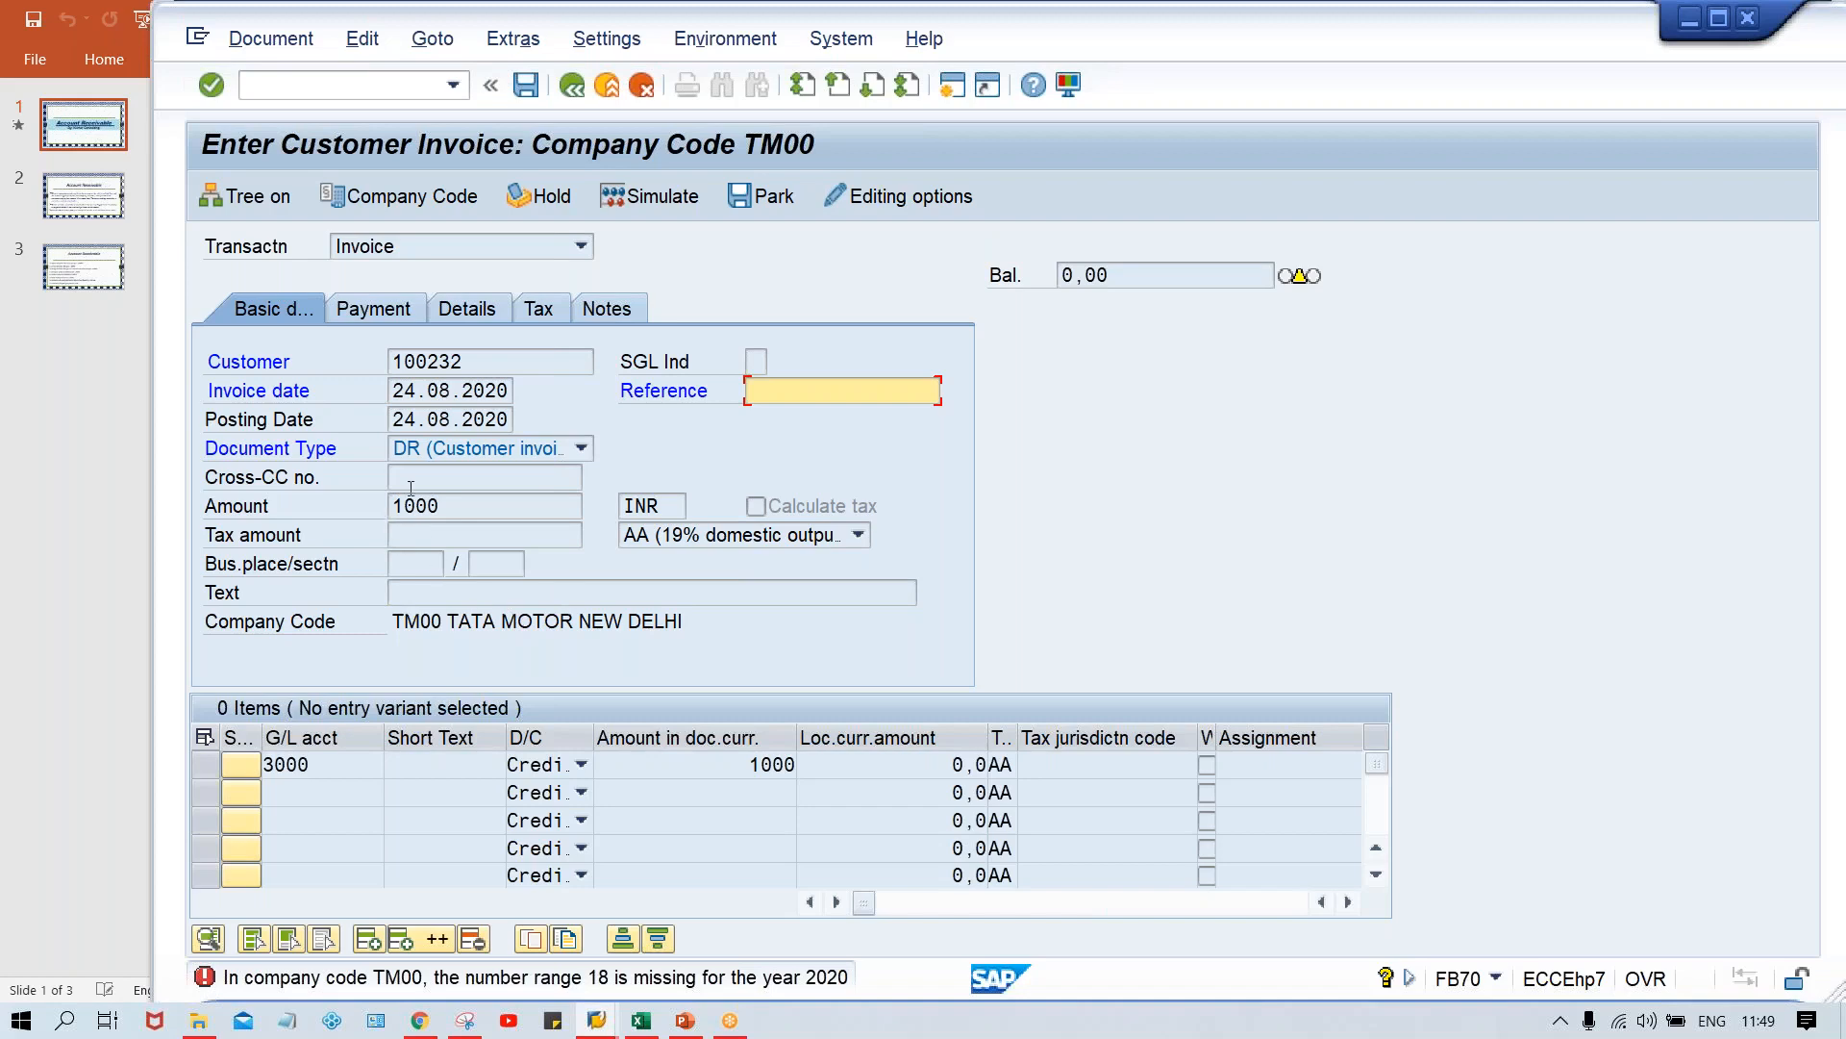
Open another SAP session, place it over the invoice window and start the document types transaction OBA7
left_click(946, 94)
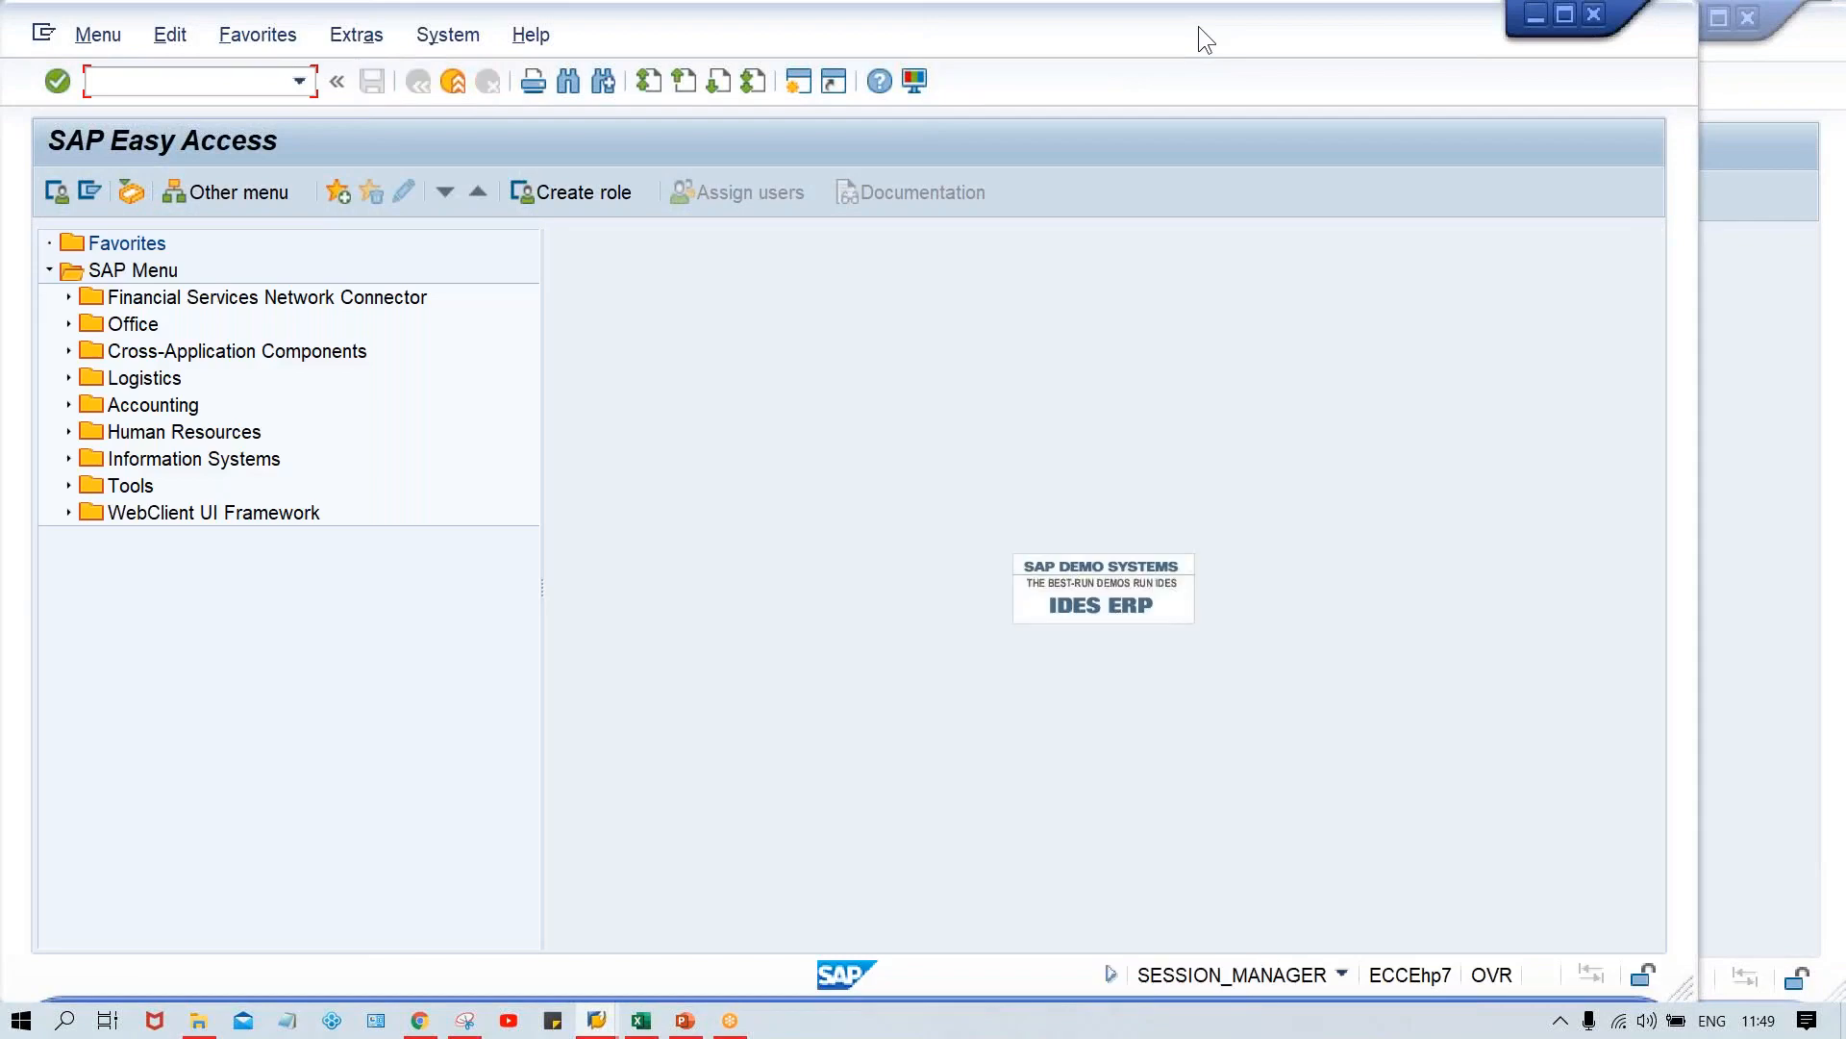
left_click_drag(1198, 26, 1344, 32)
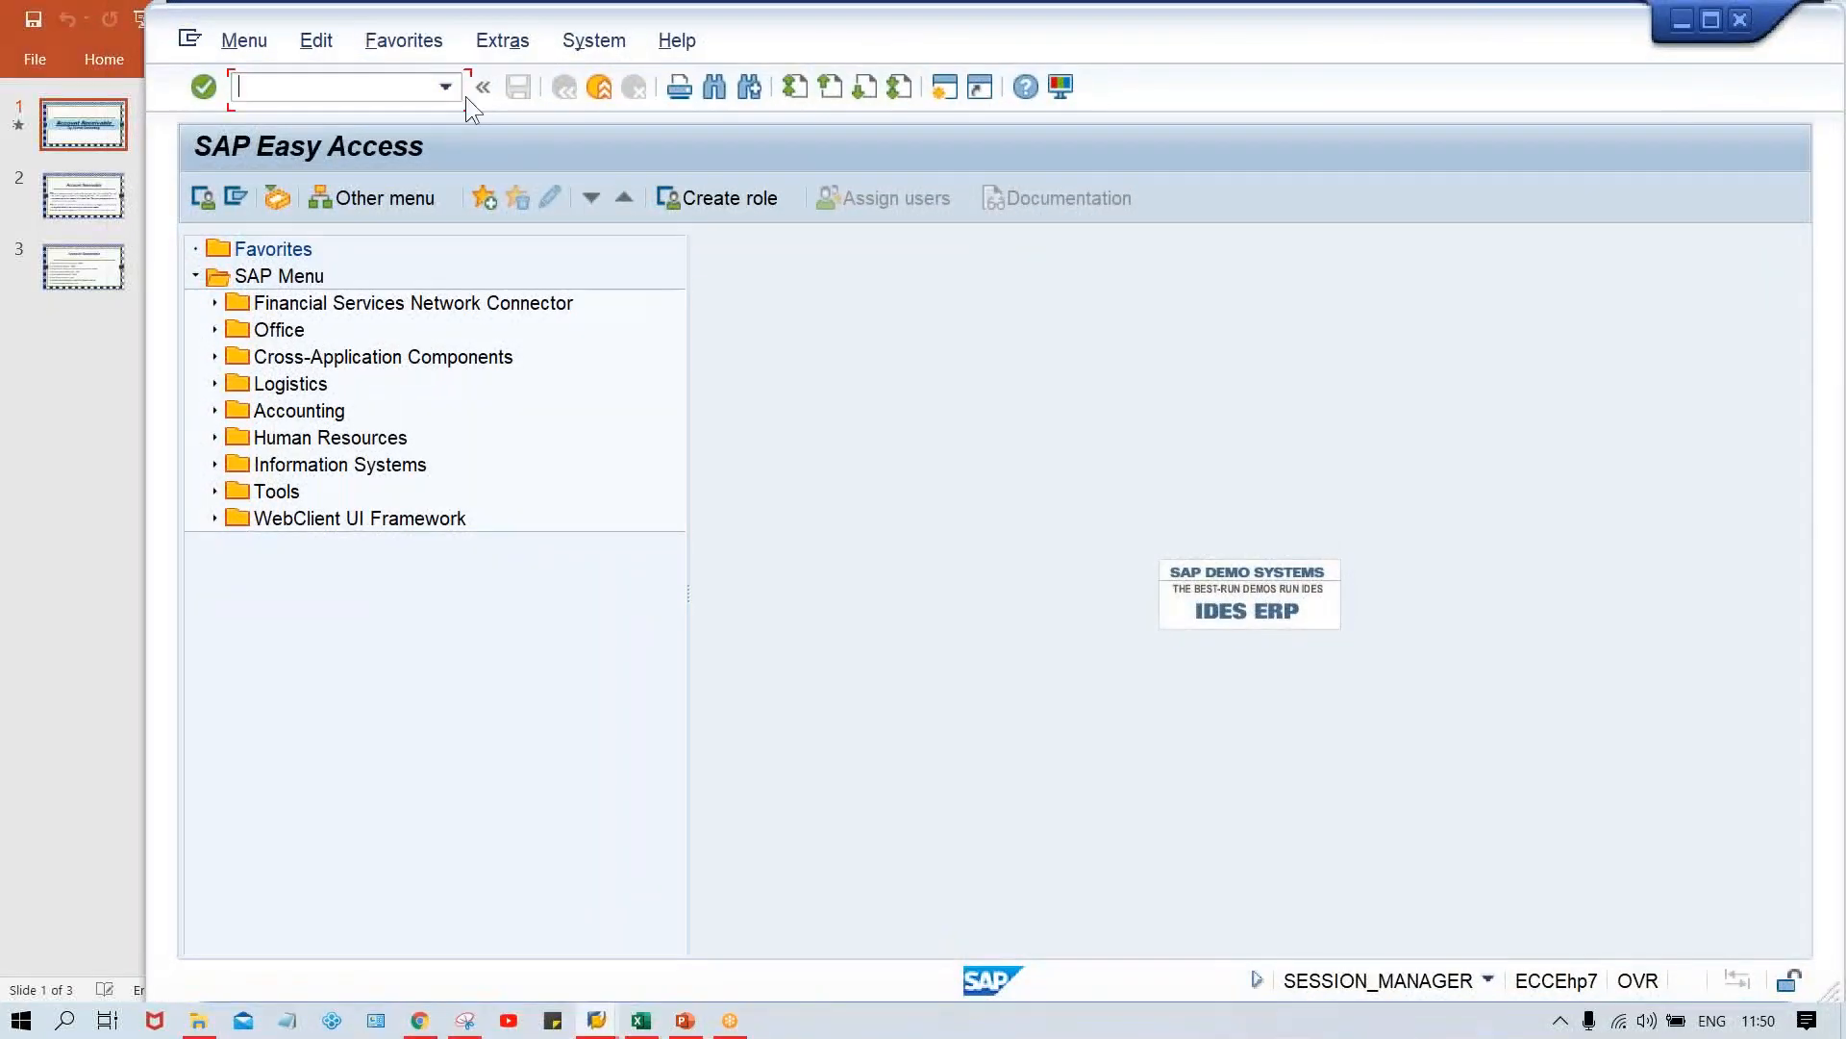
left_click(402, 96)
type("OBA7")
key("Return")
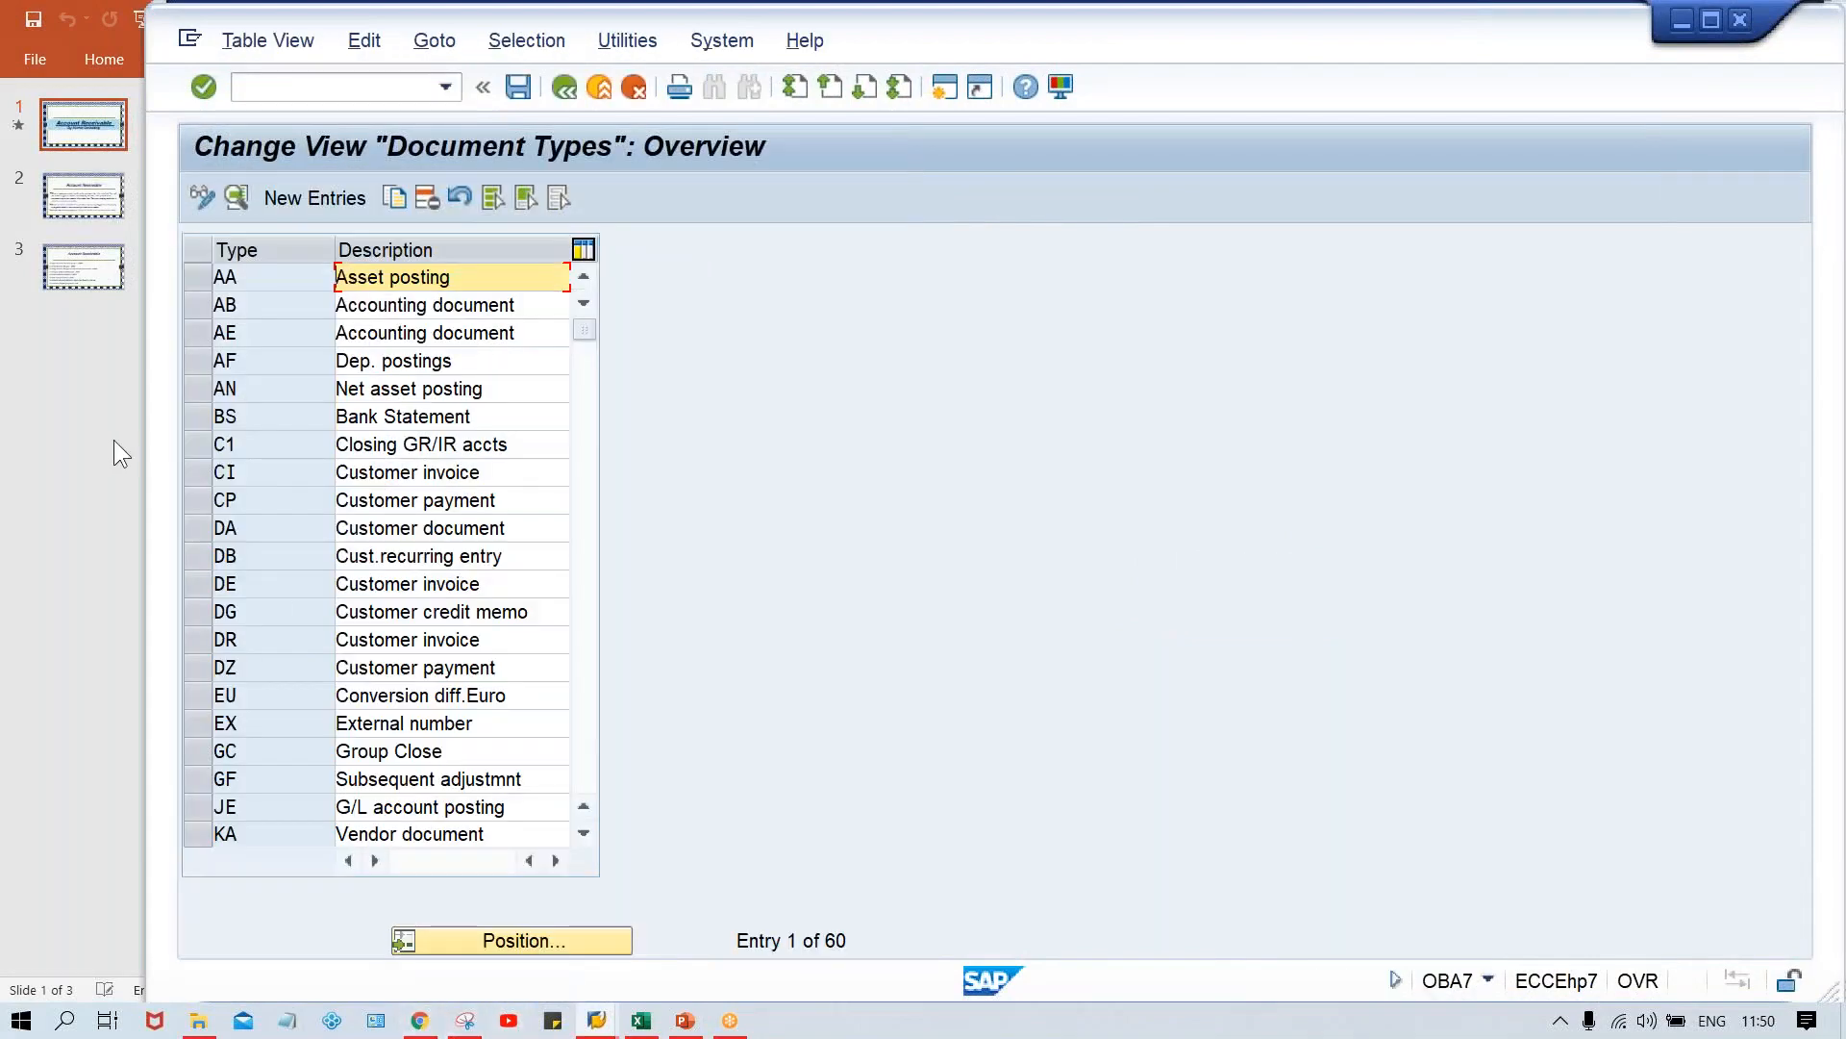
Open document type DR's number range information and edit the intervals for company code TM00
double_click(275, 641)
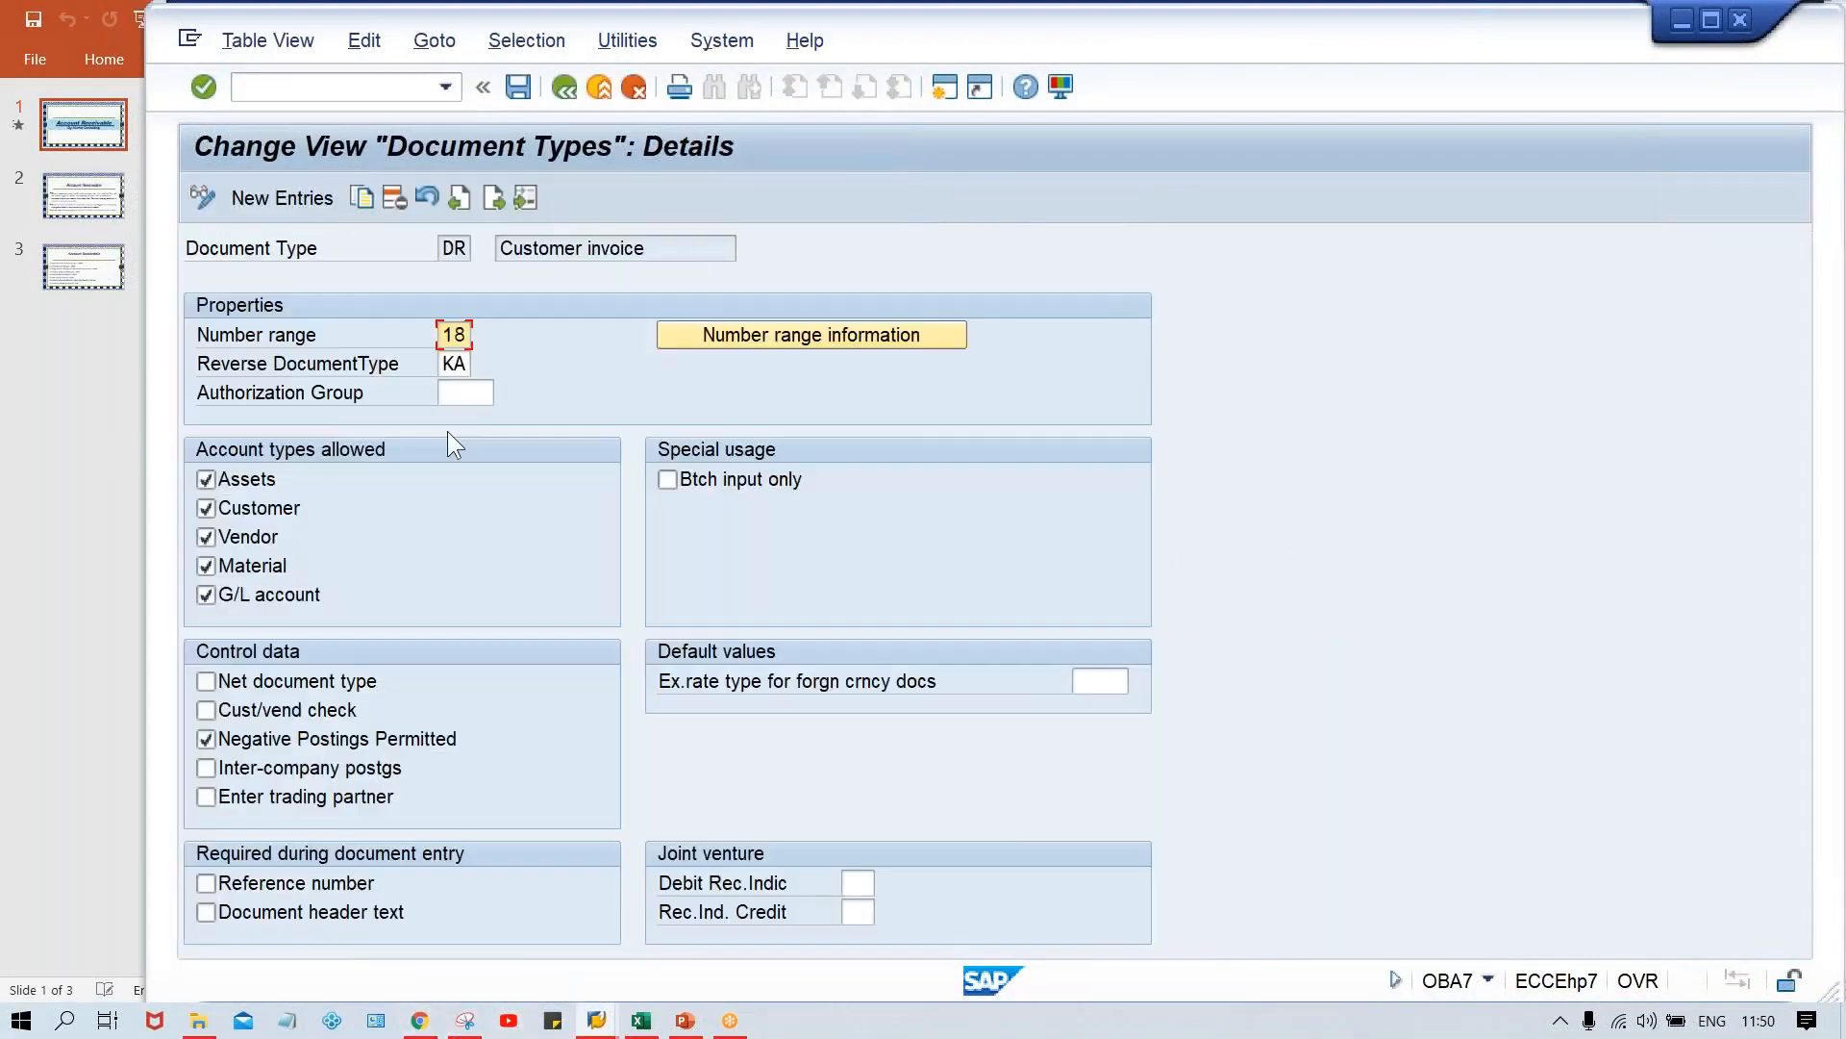
left_click(822, 345)
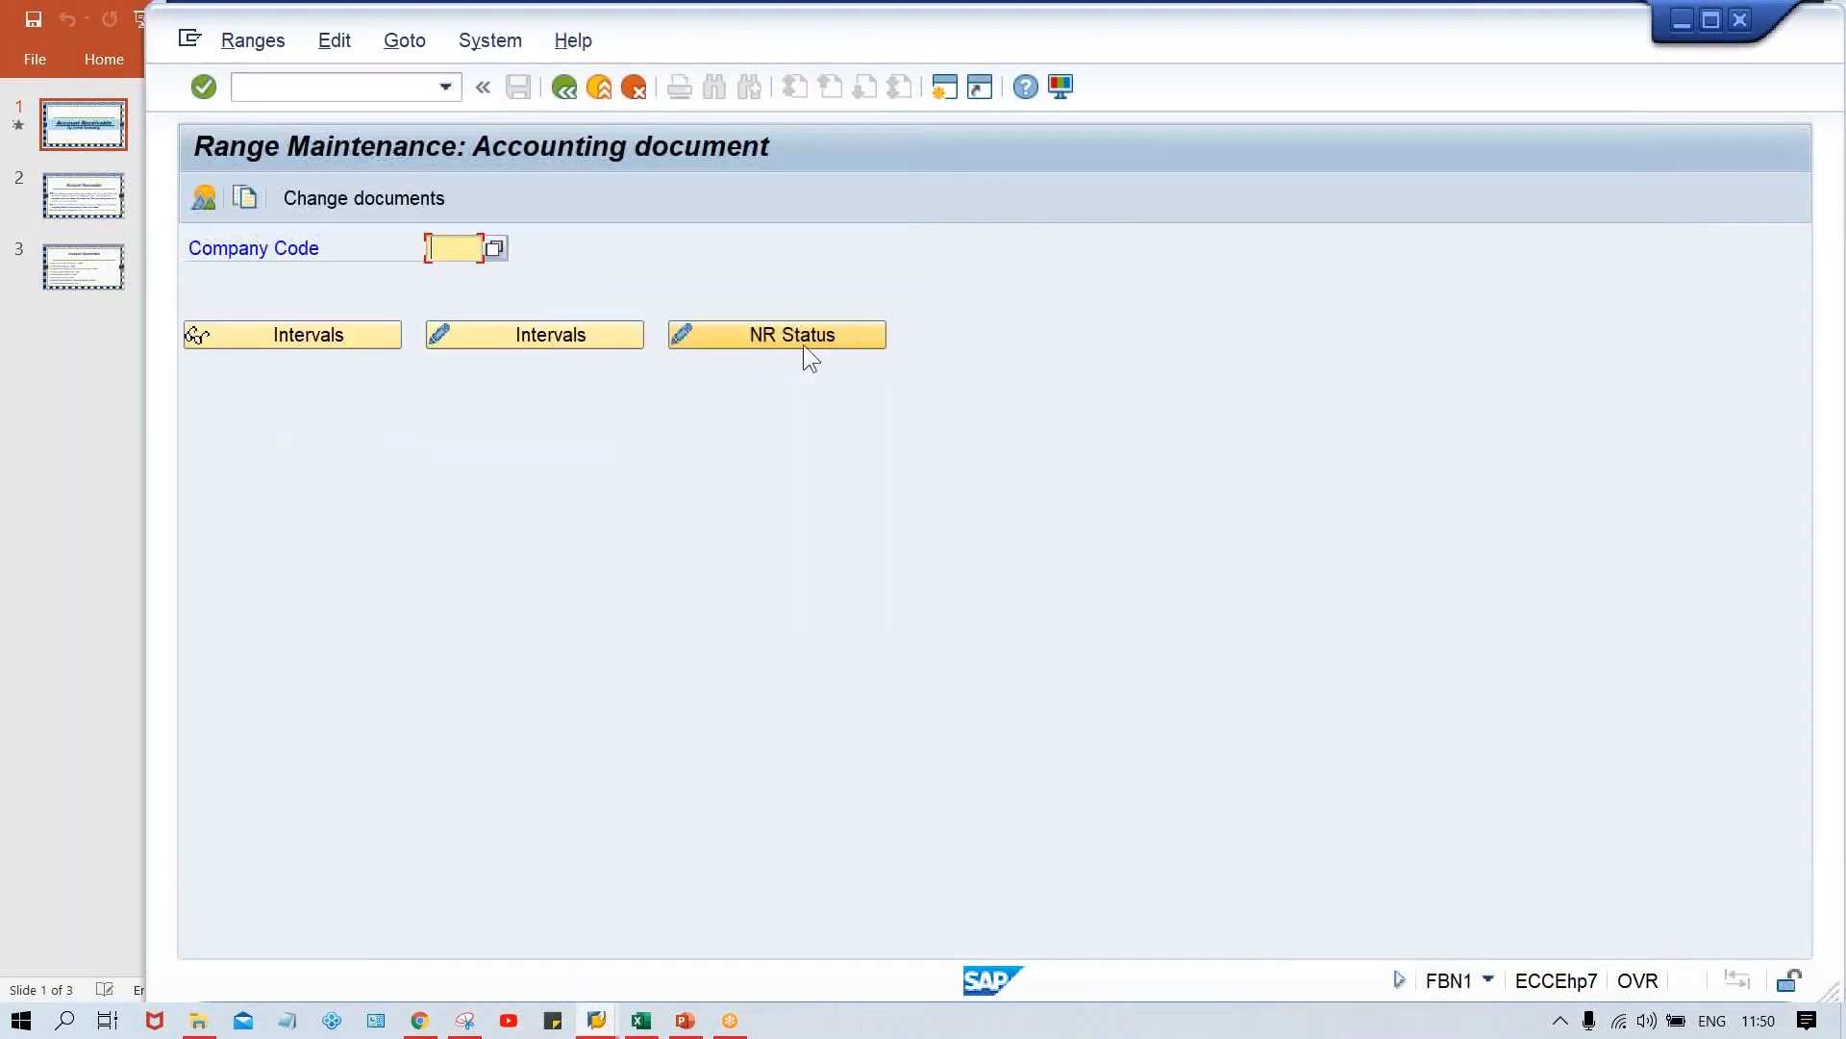
type("TM00")
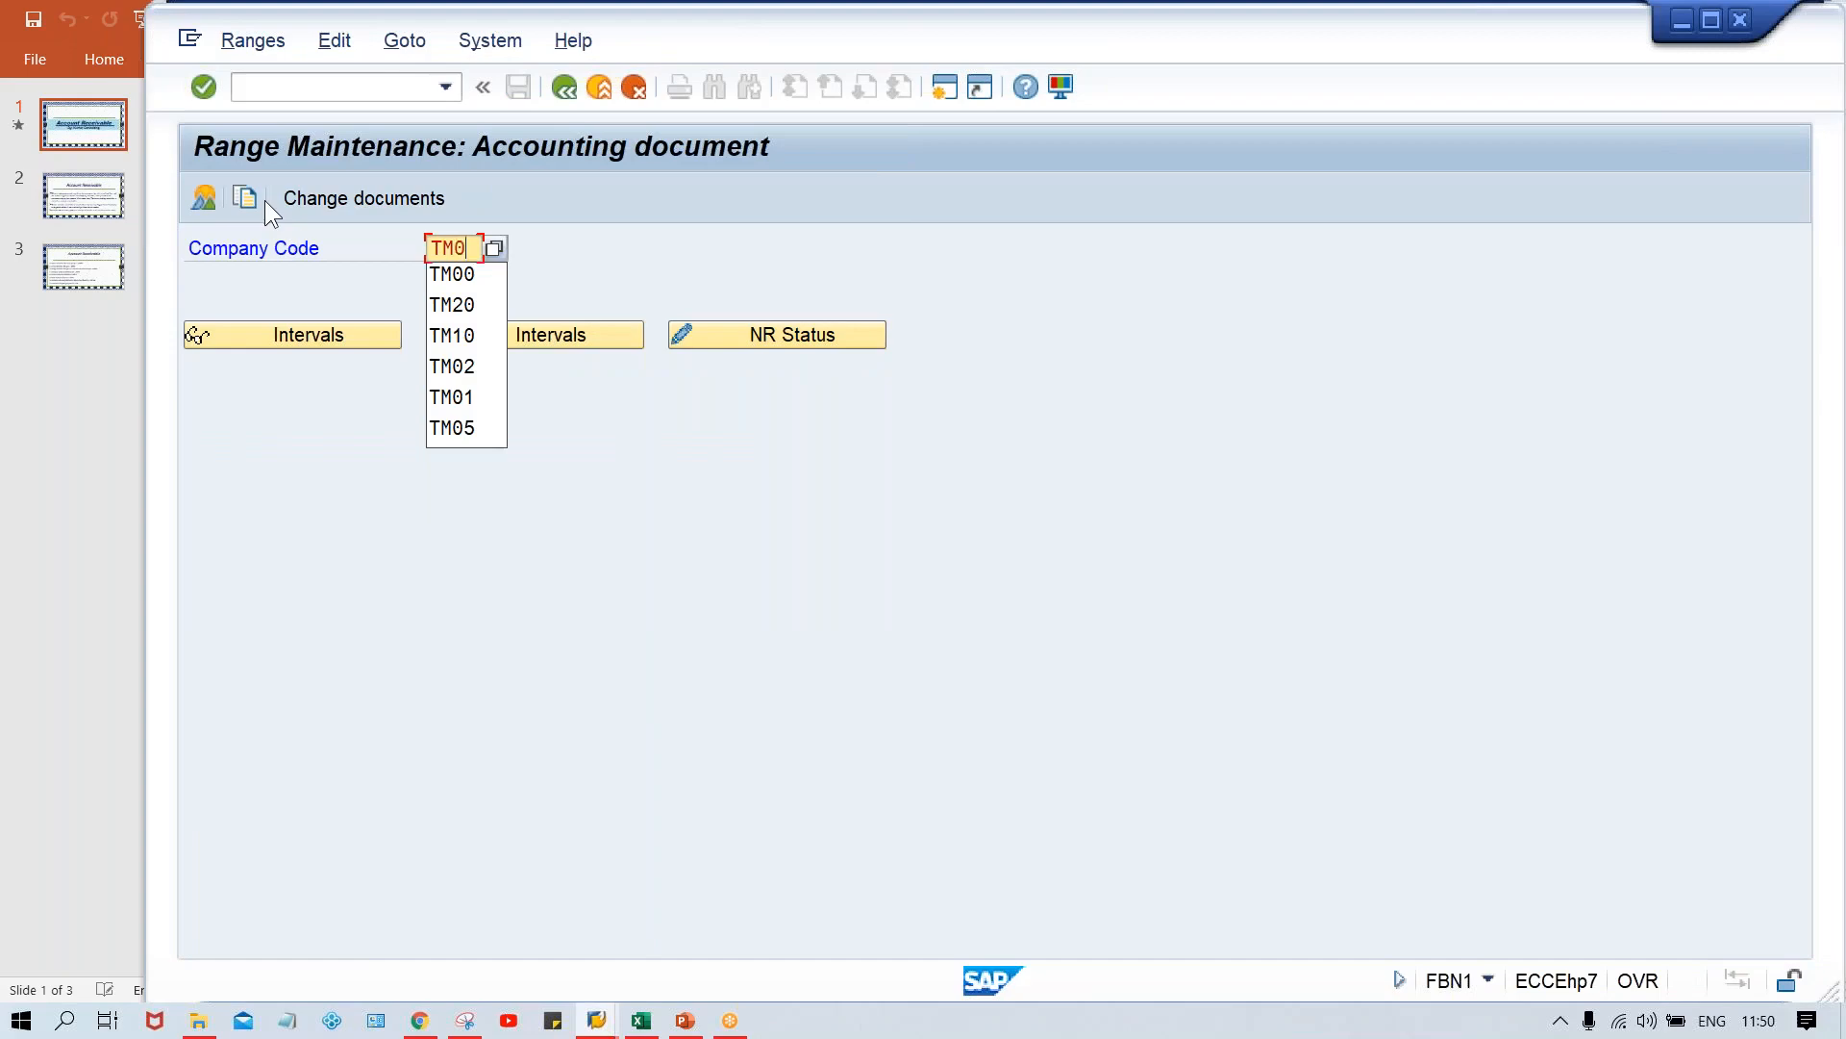
left_click(528, 333)
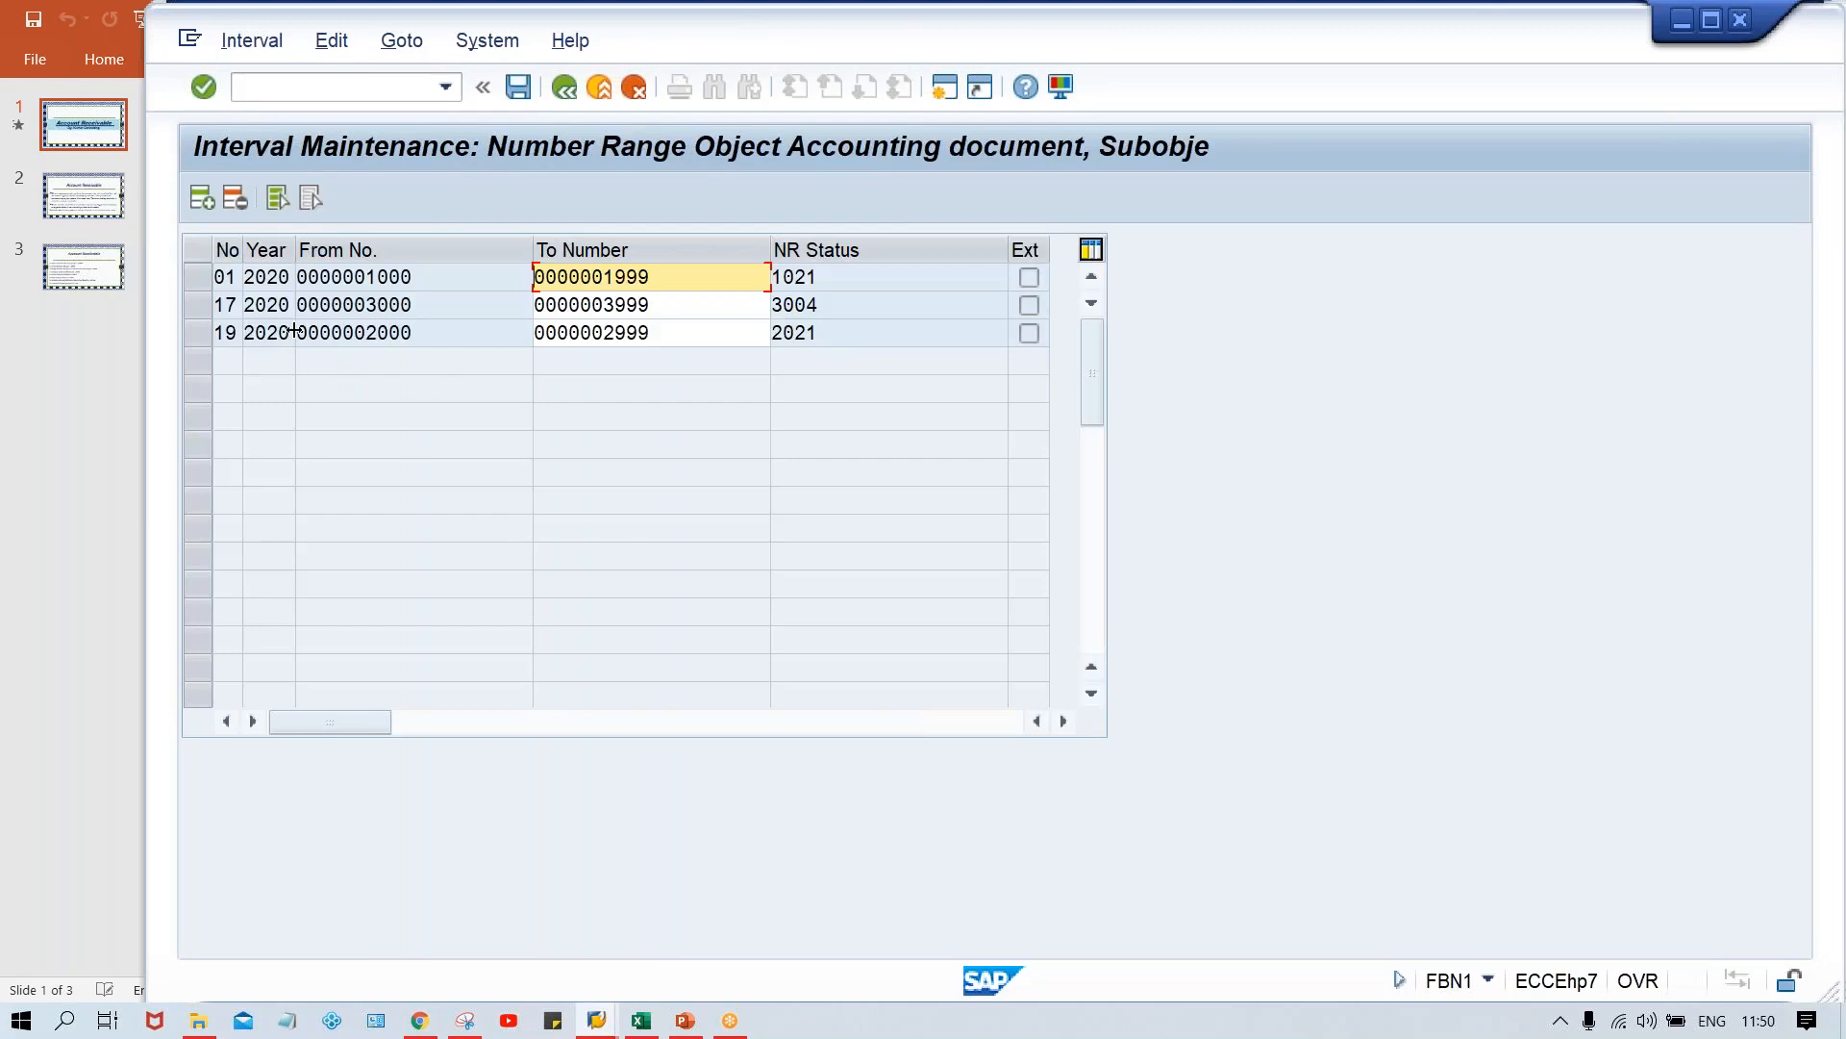
Add number range interval 18 for year 2020 from 4000 to 4999 and save it, accepting the transport notice
left_click(200, 202)
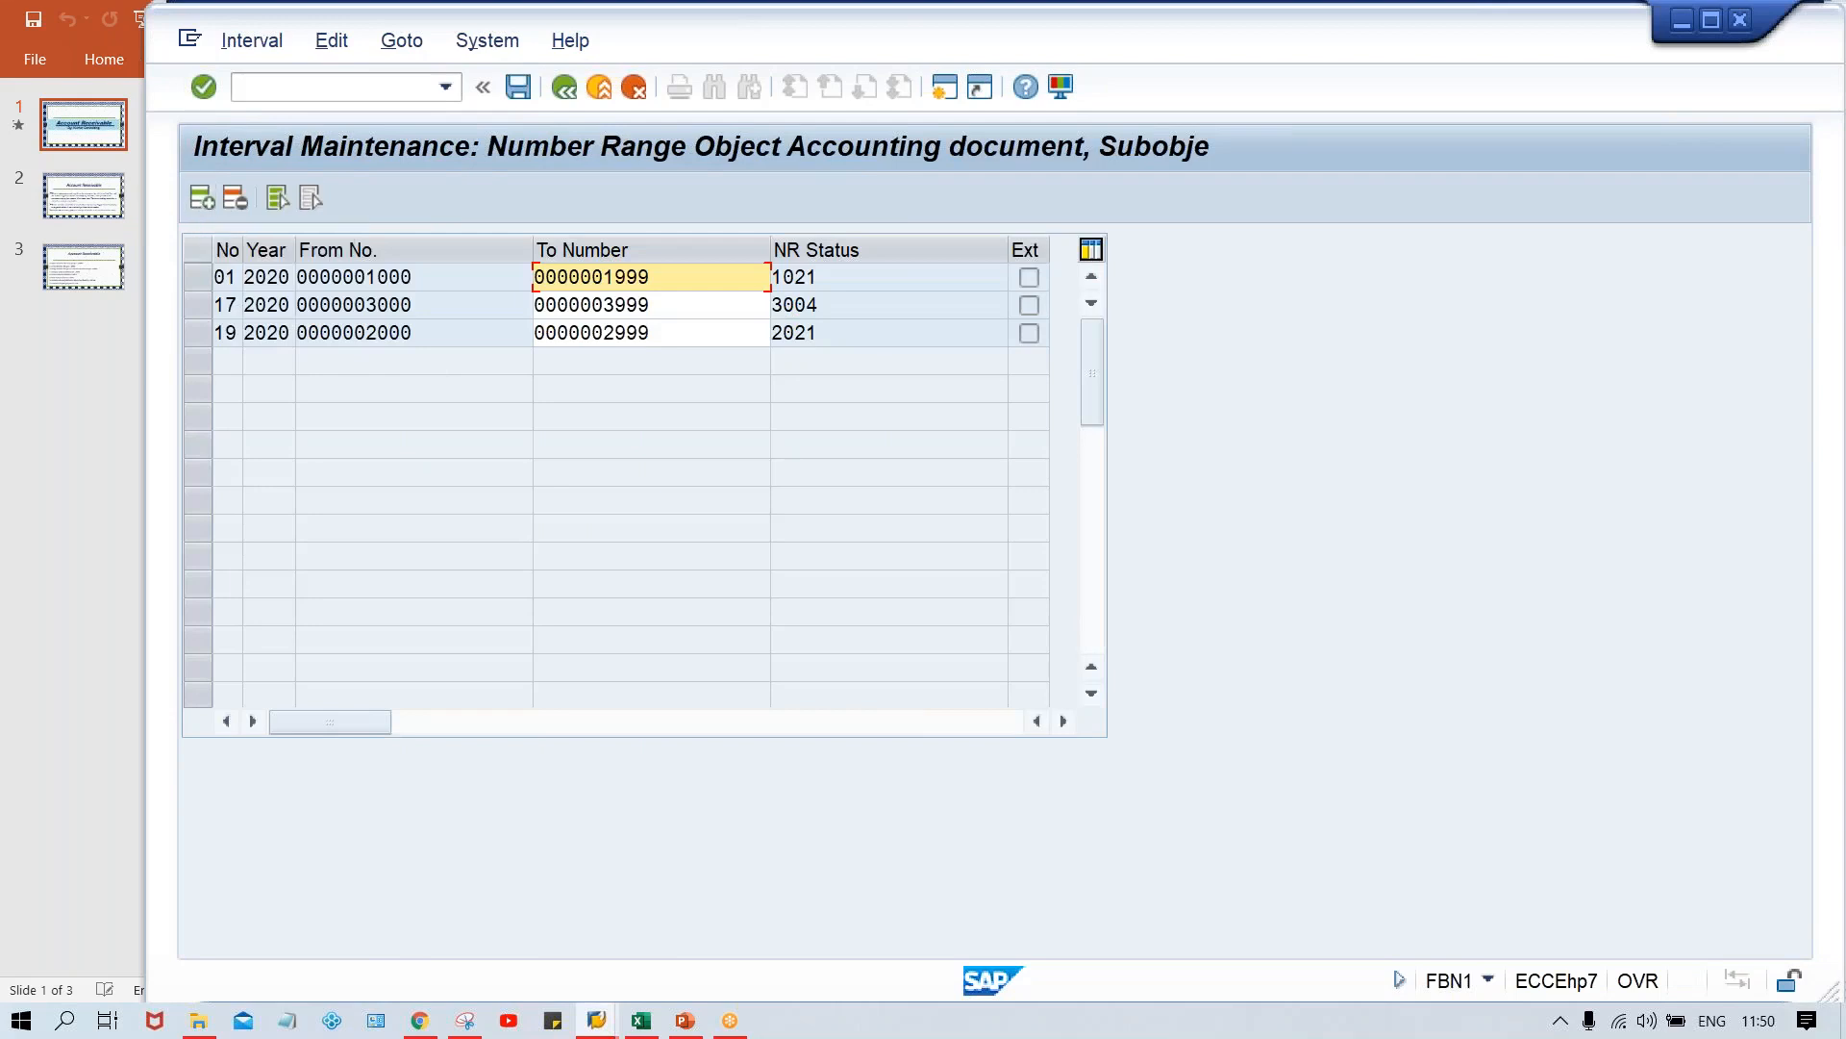
left_click(202, 206)
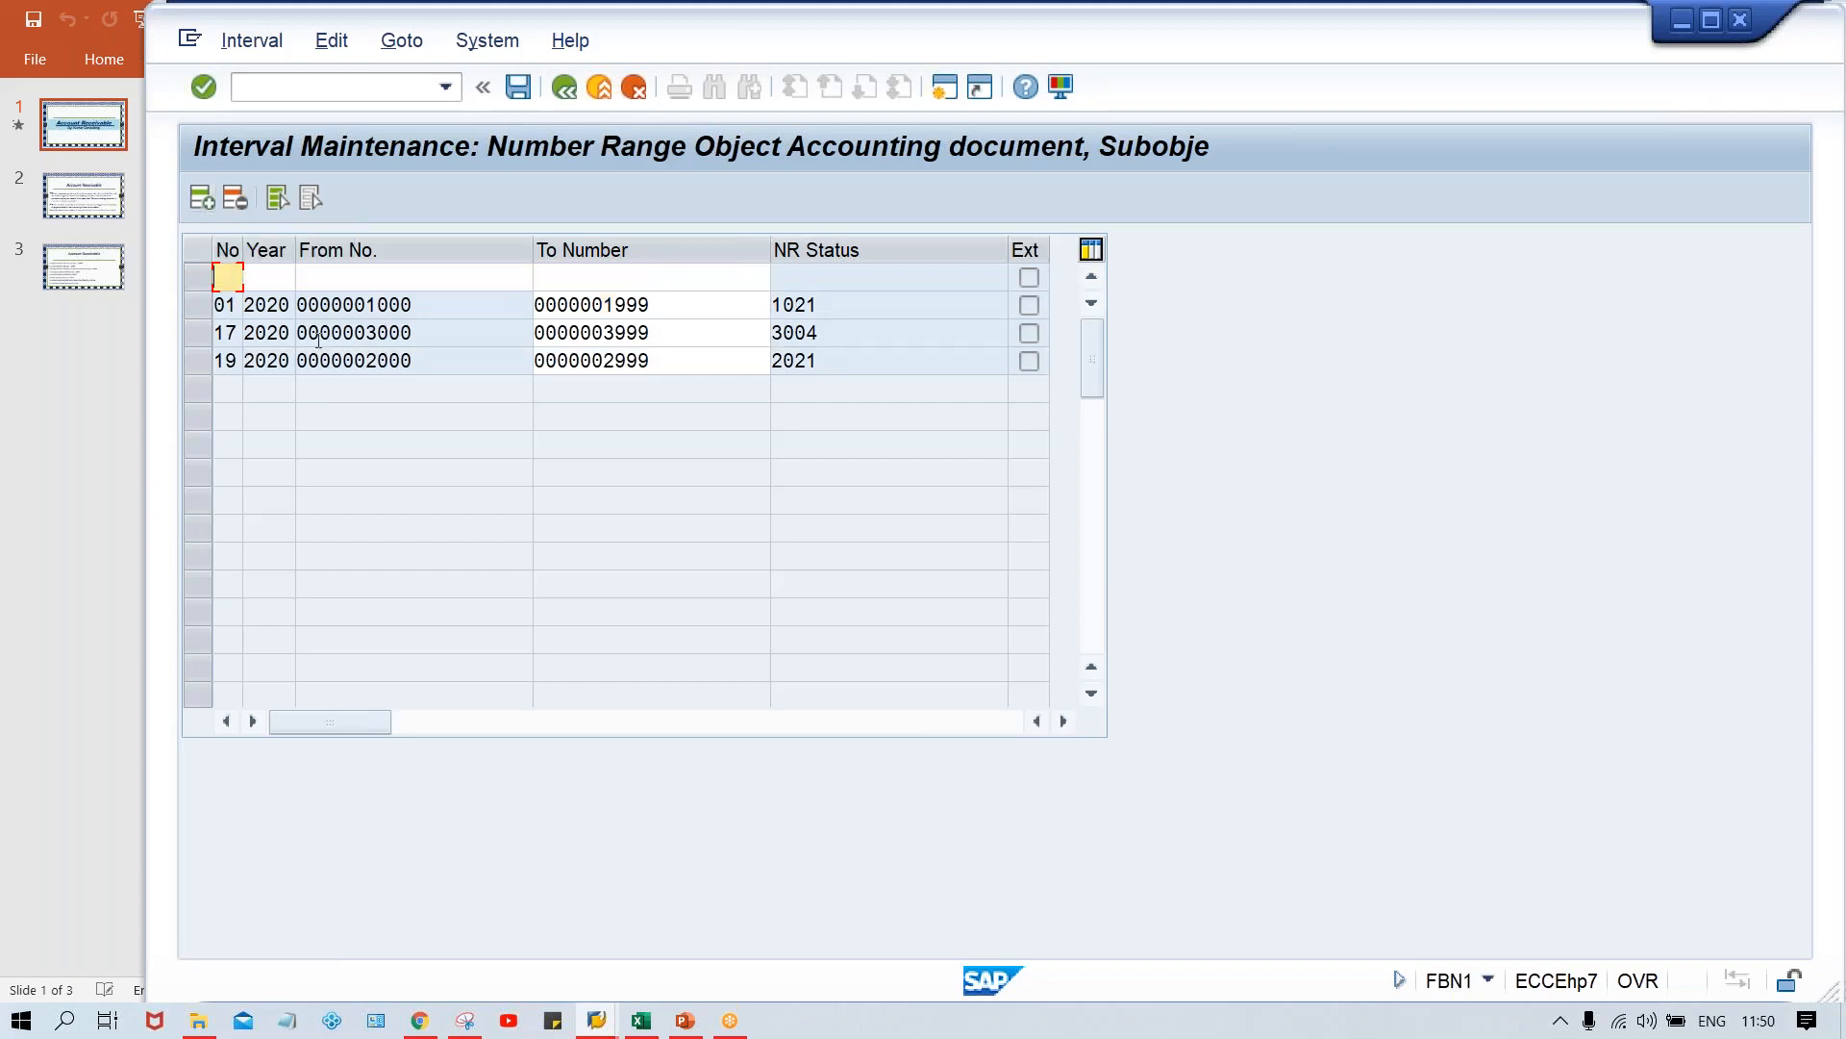
type("18")
key("Tab")
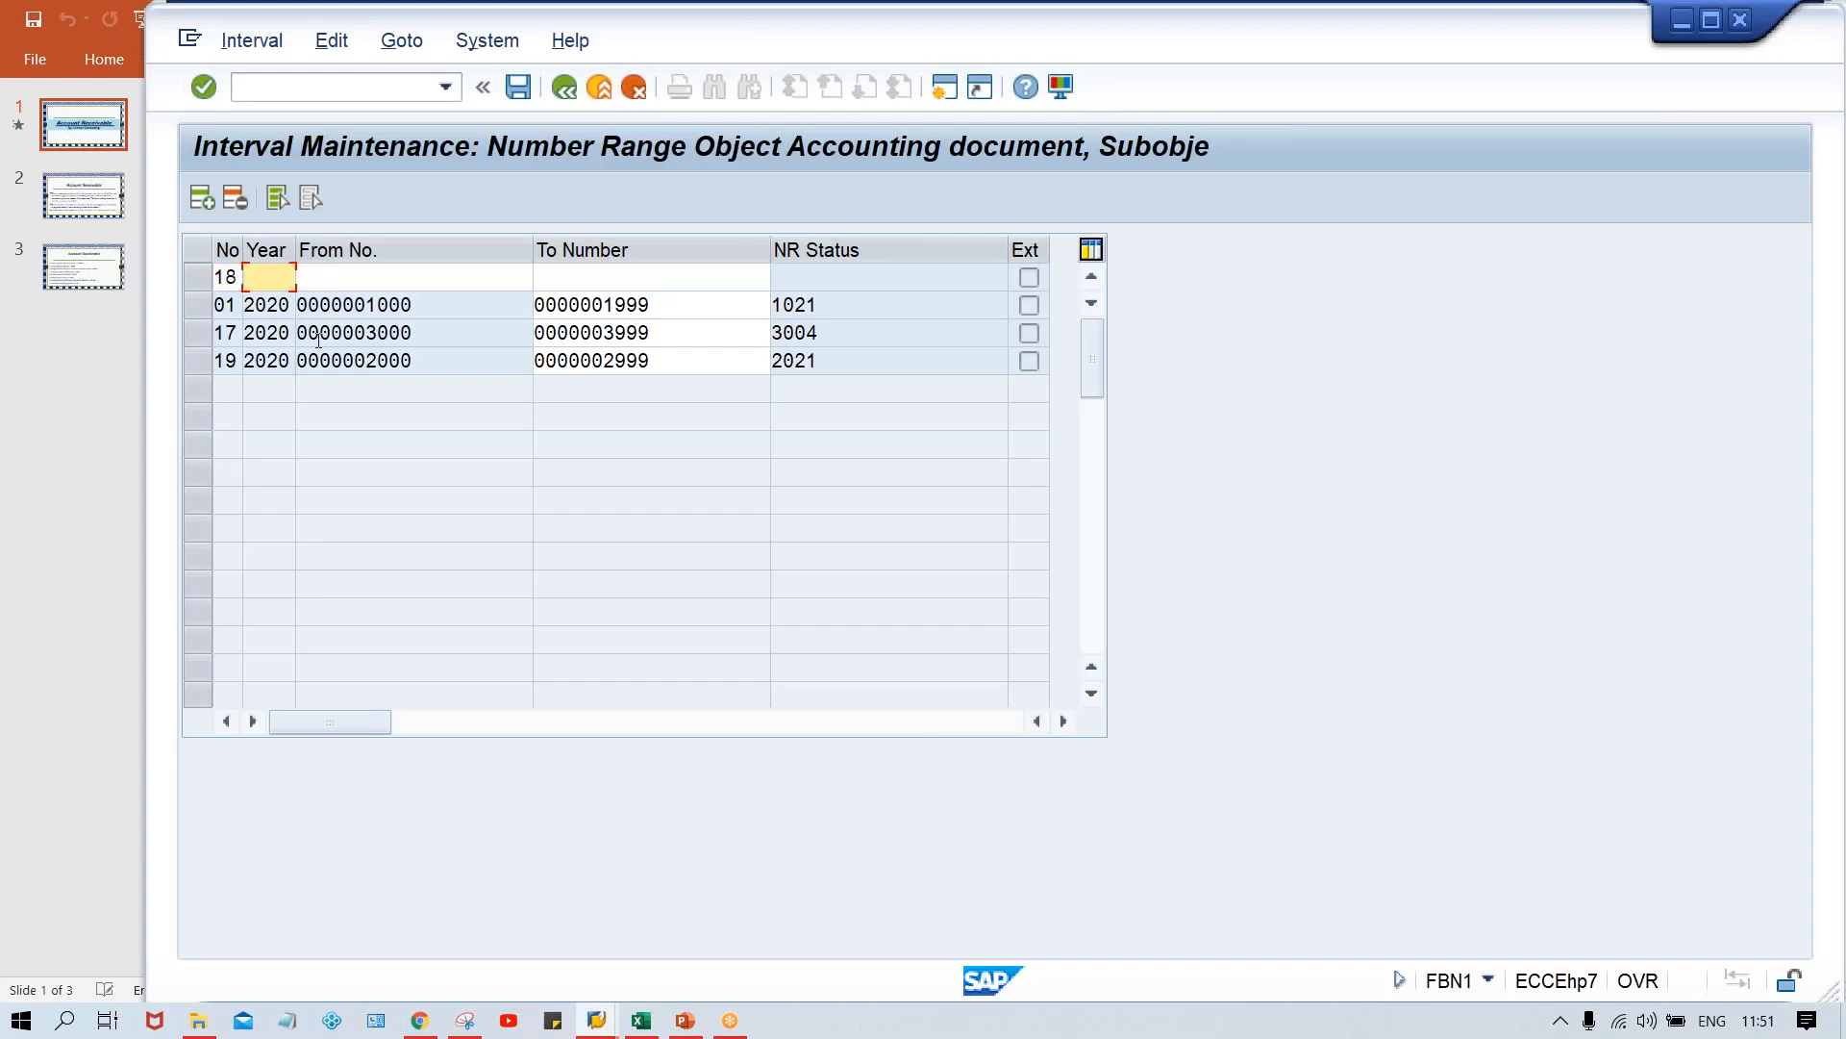
type("2020")
key("Tab")
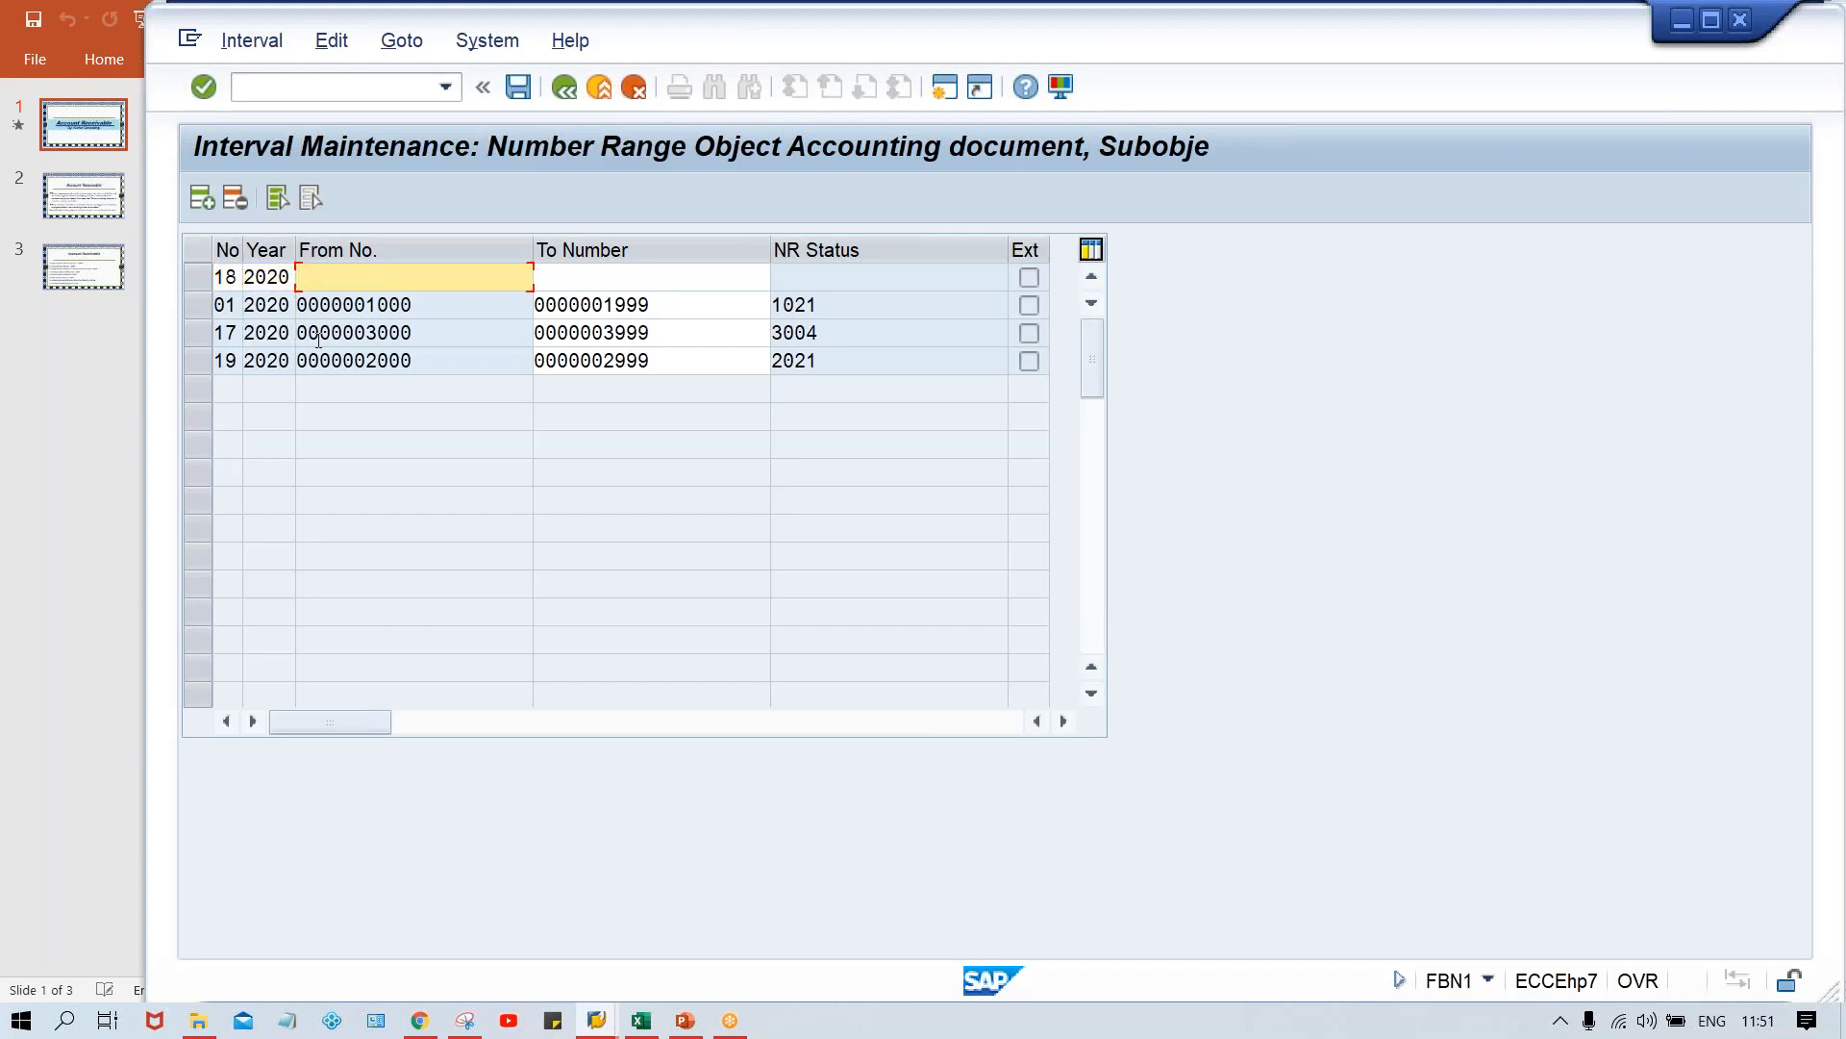
type("4000")
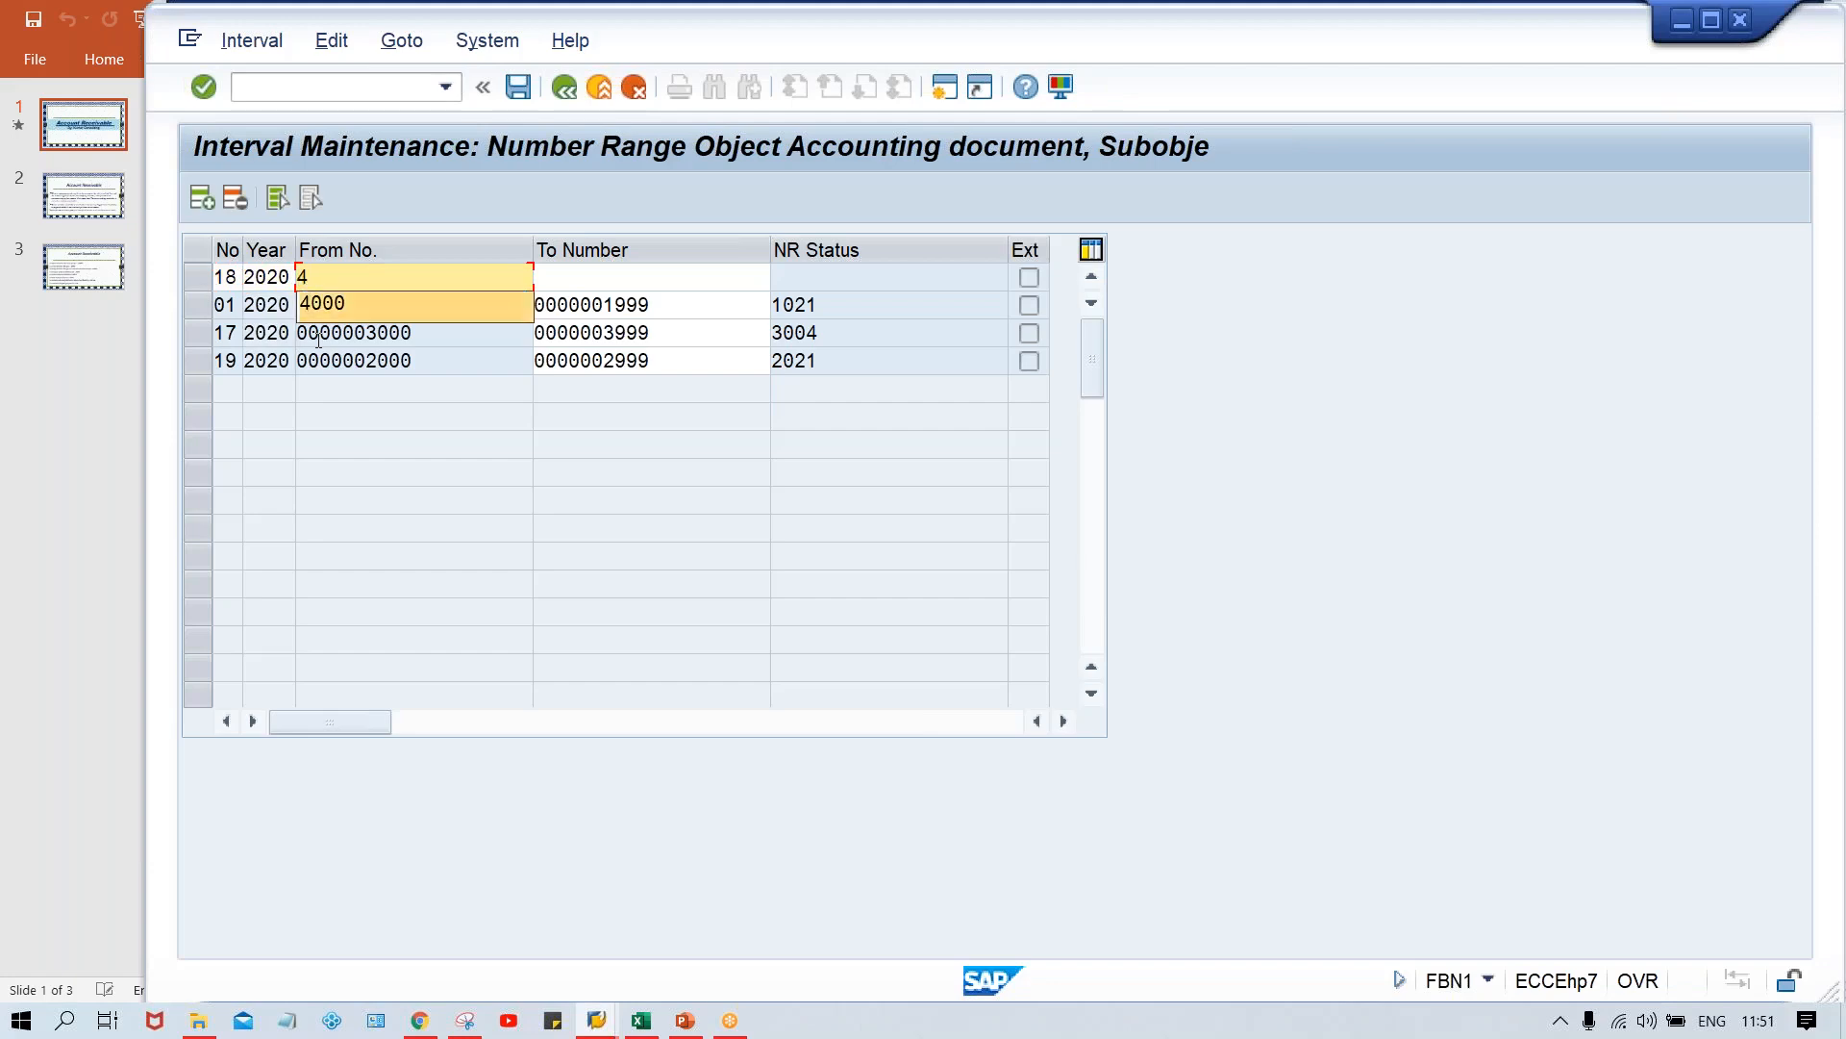
key("Tab")
type("4999")
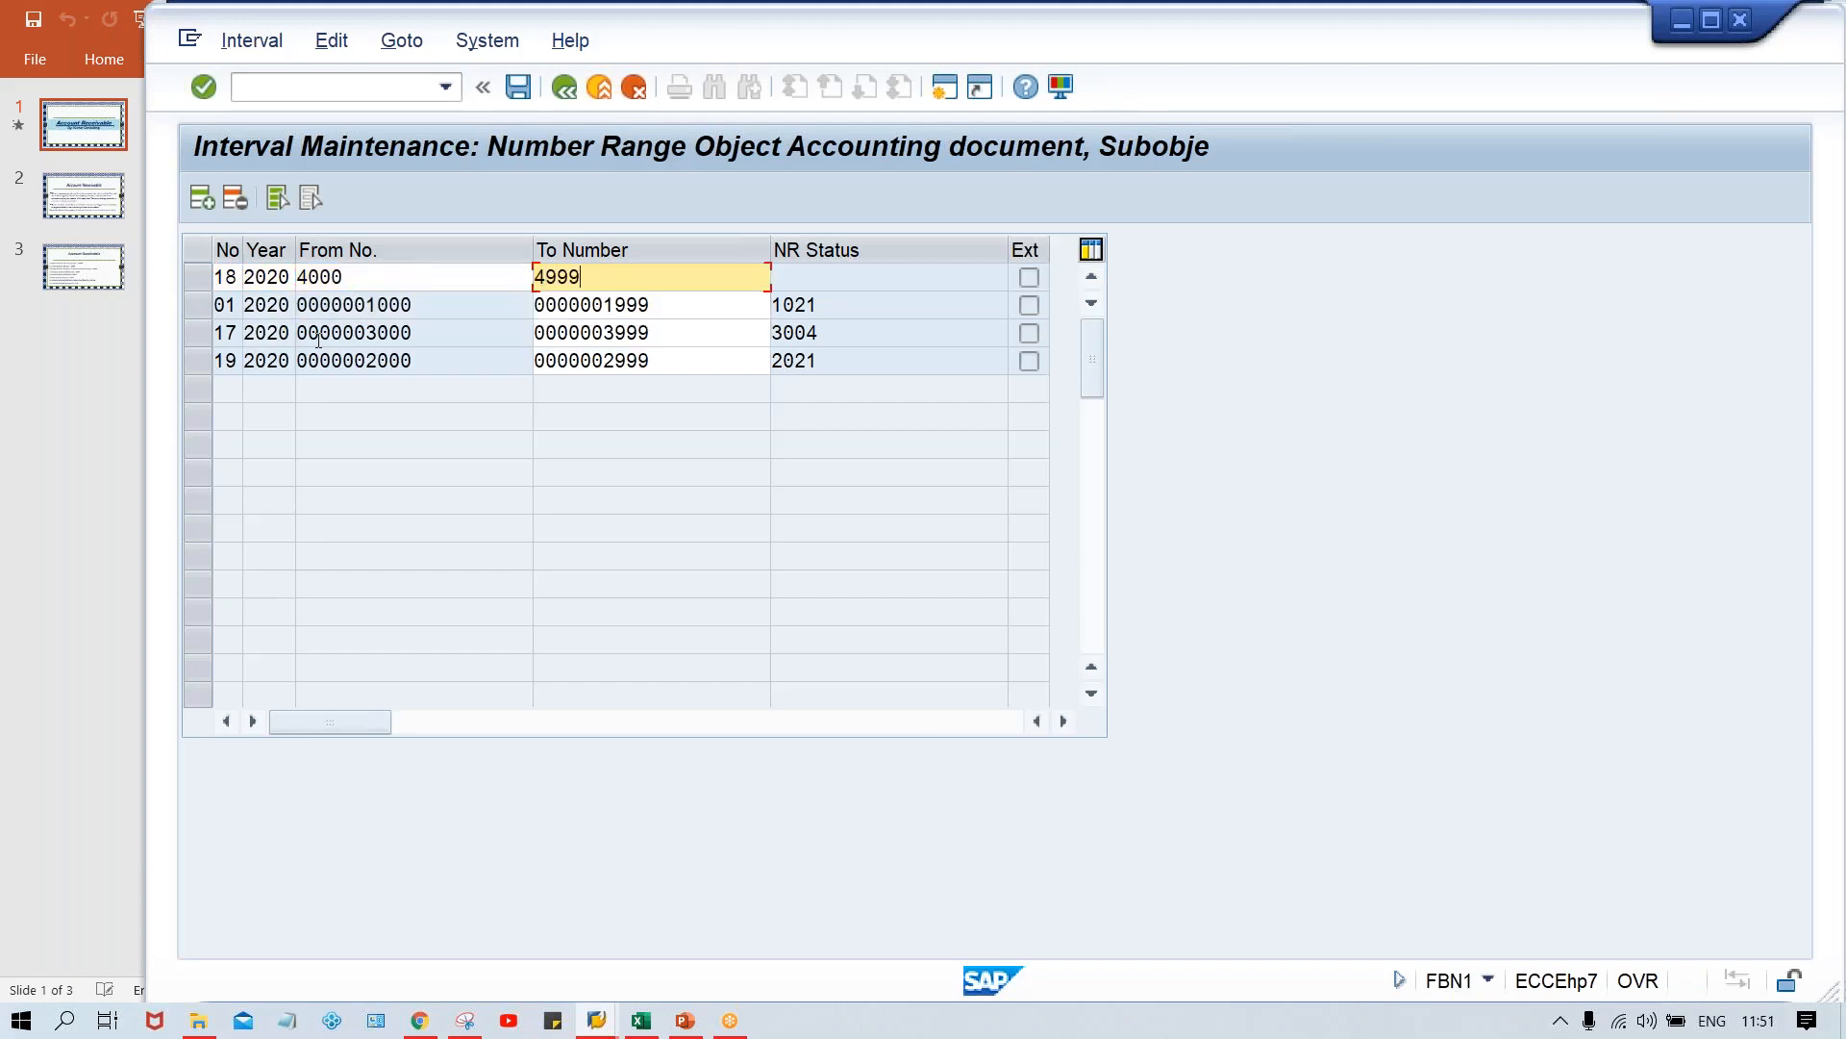
key("Tab")
key("Return")
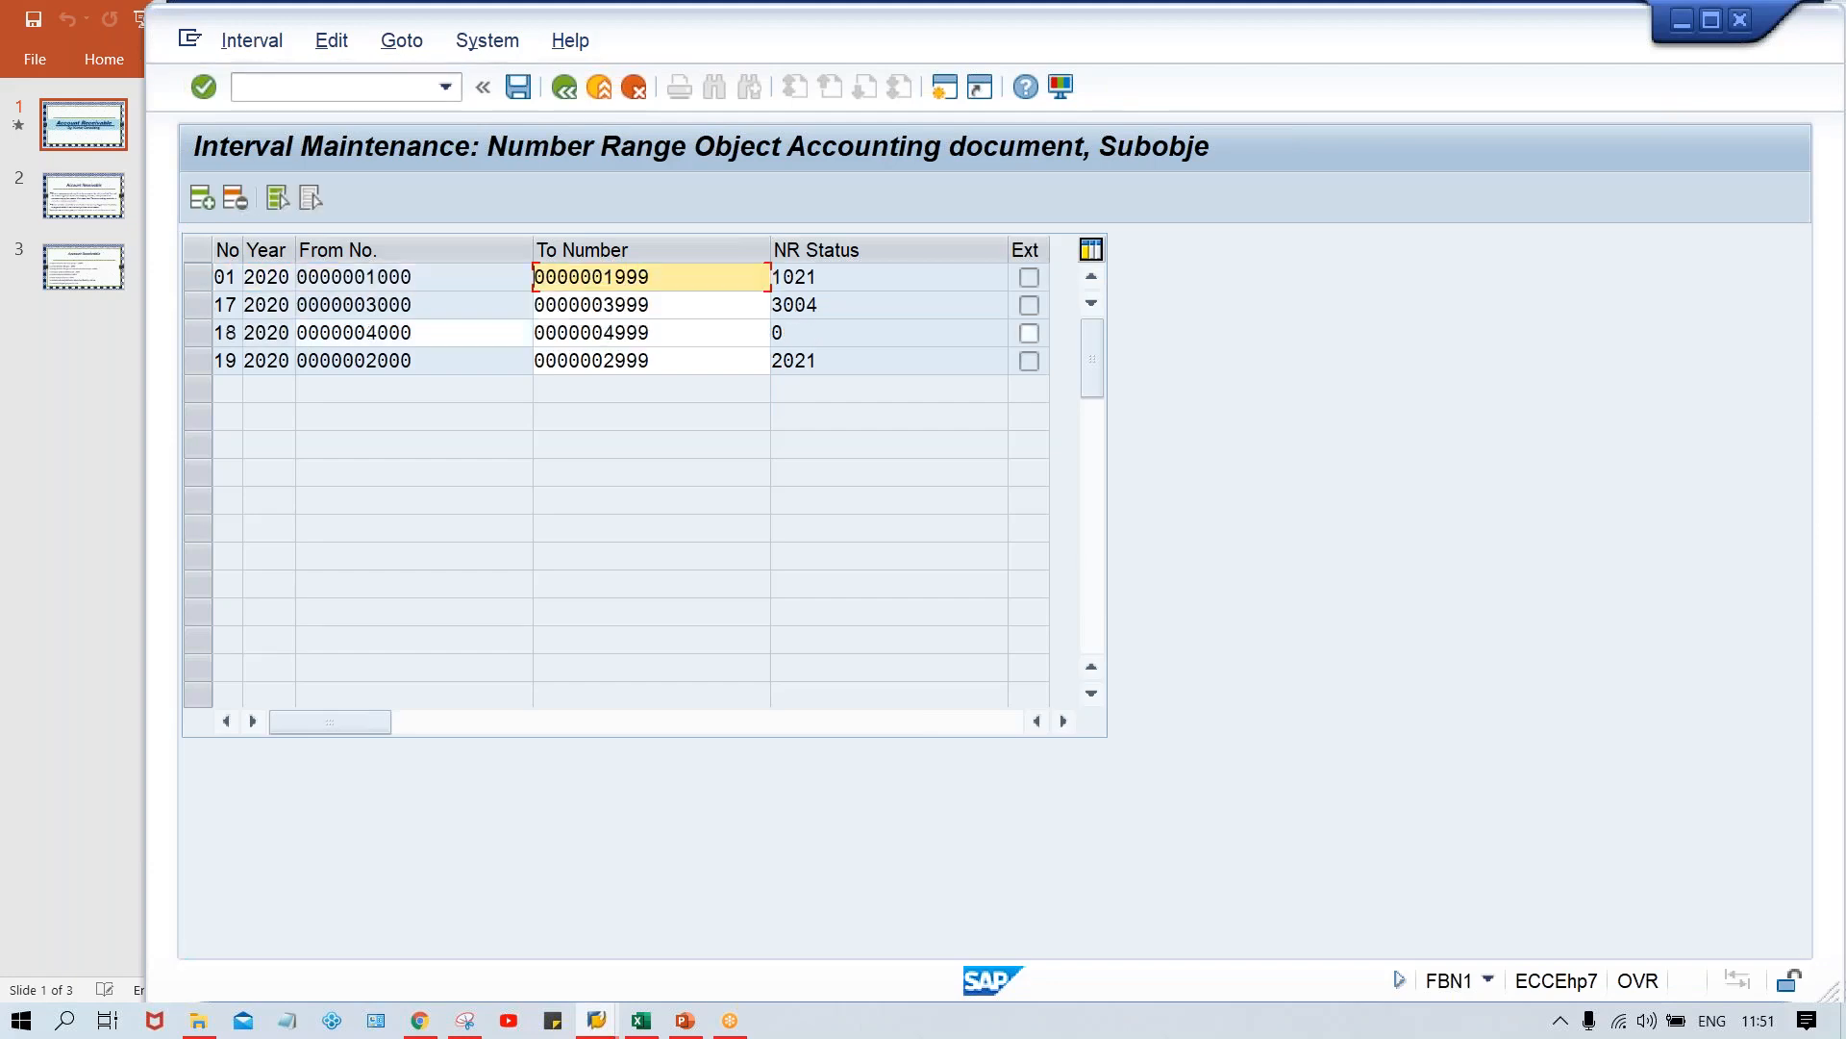
key("ctrl+s")
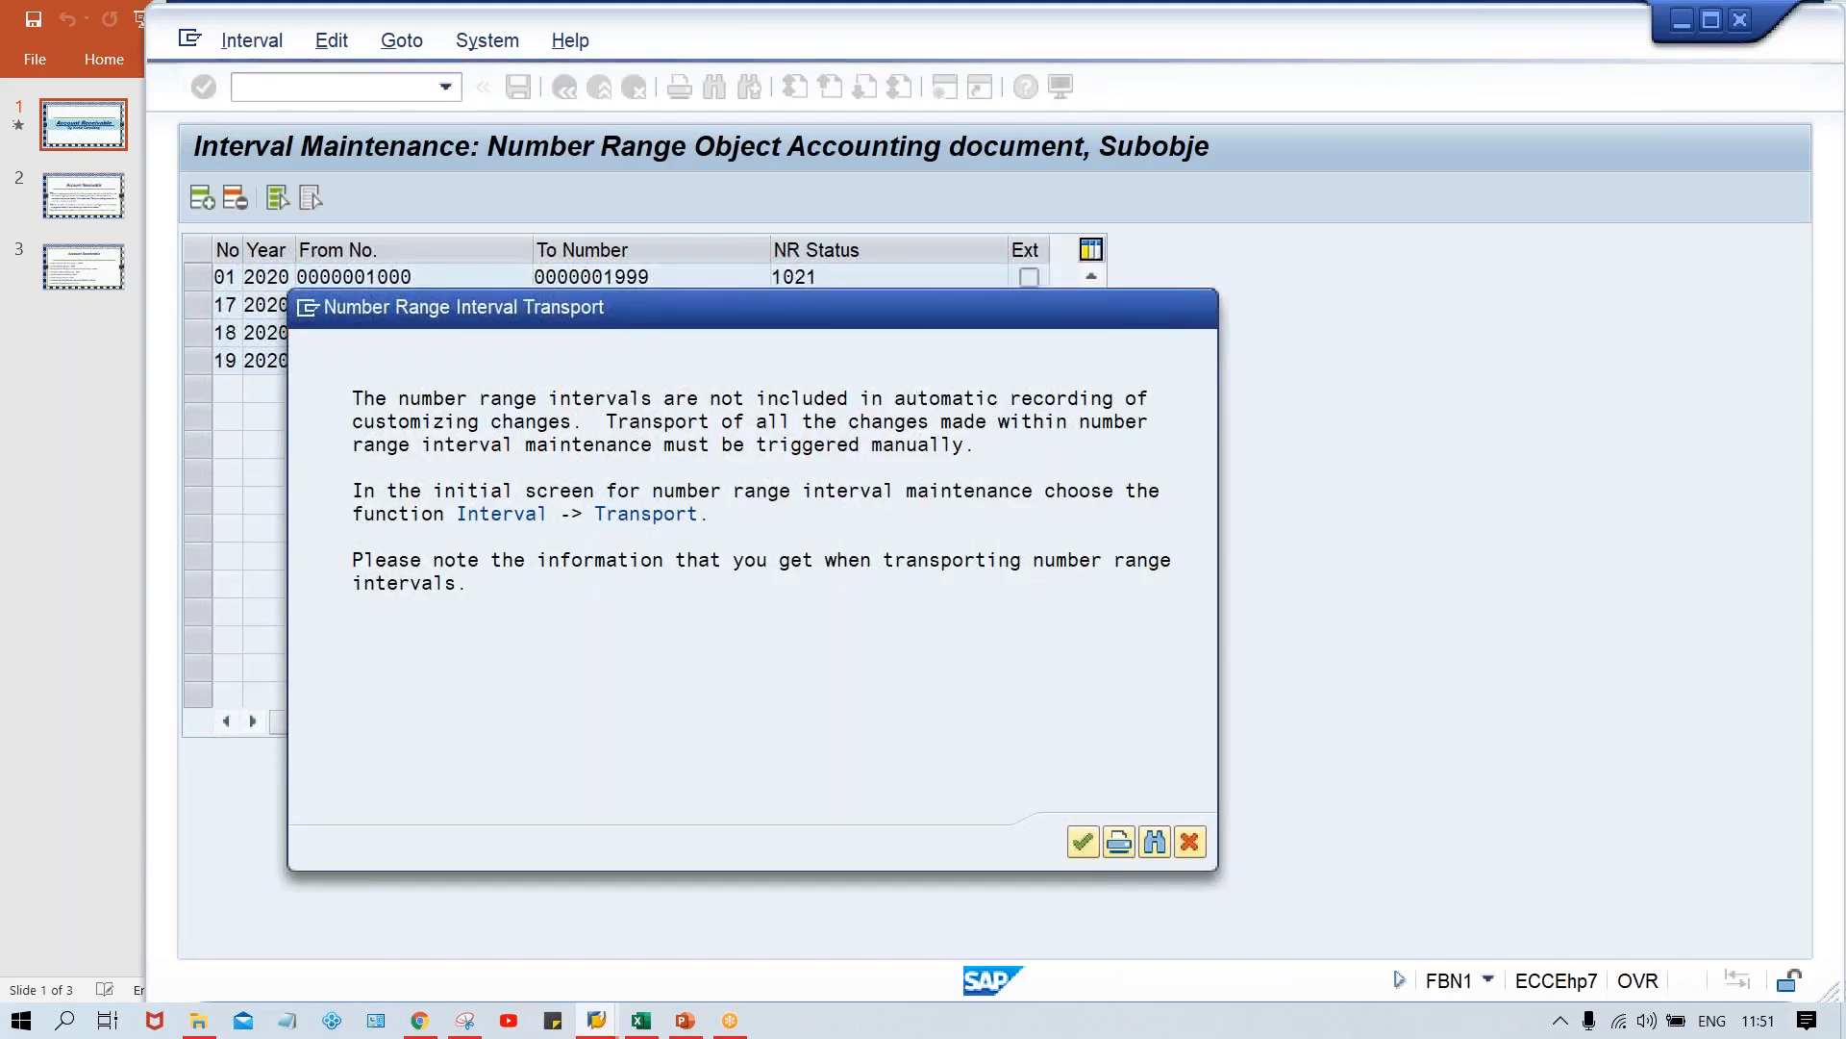
key("Return")
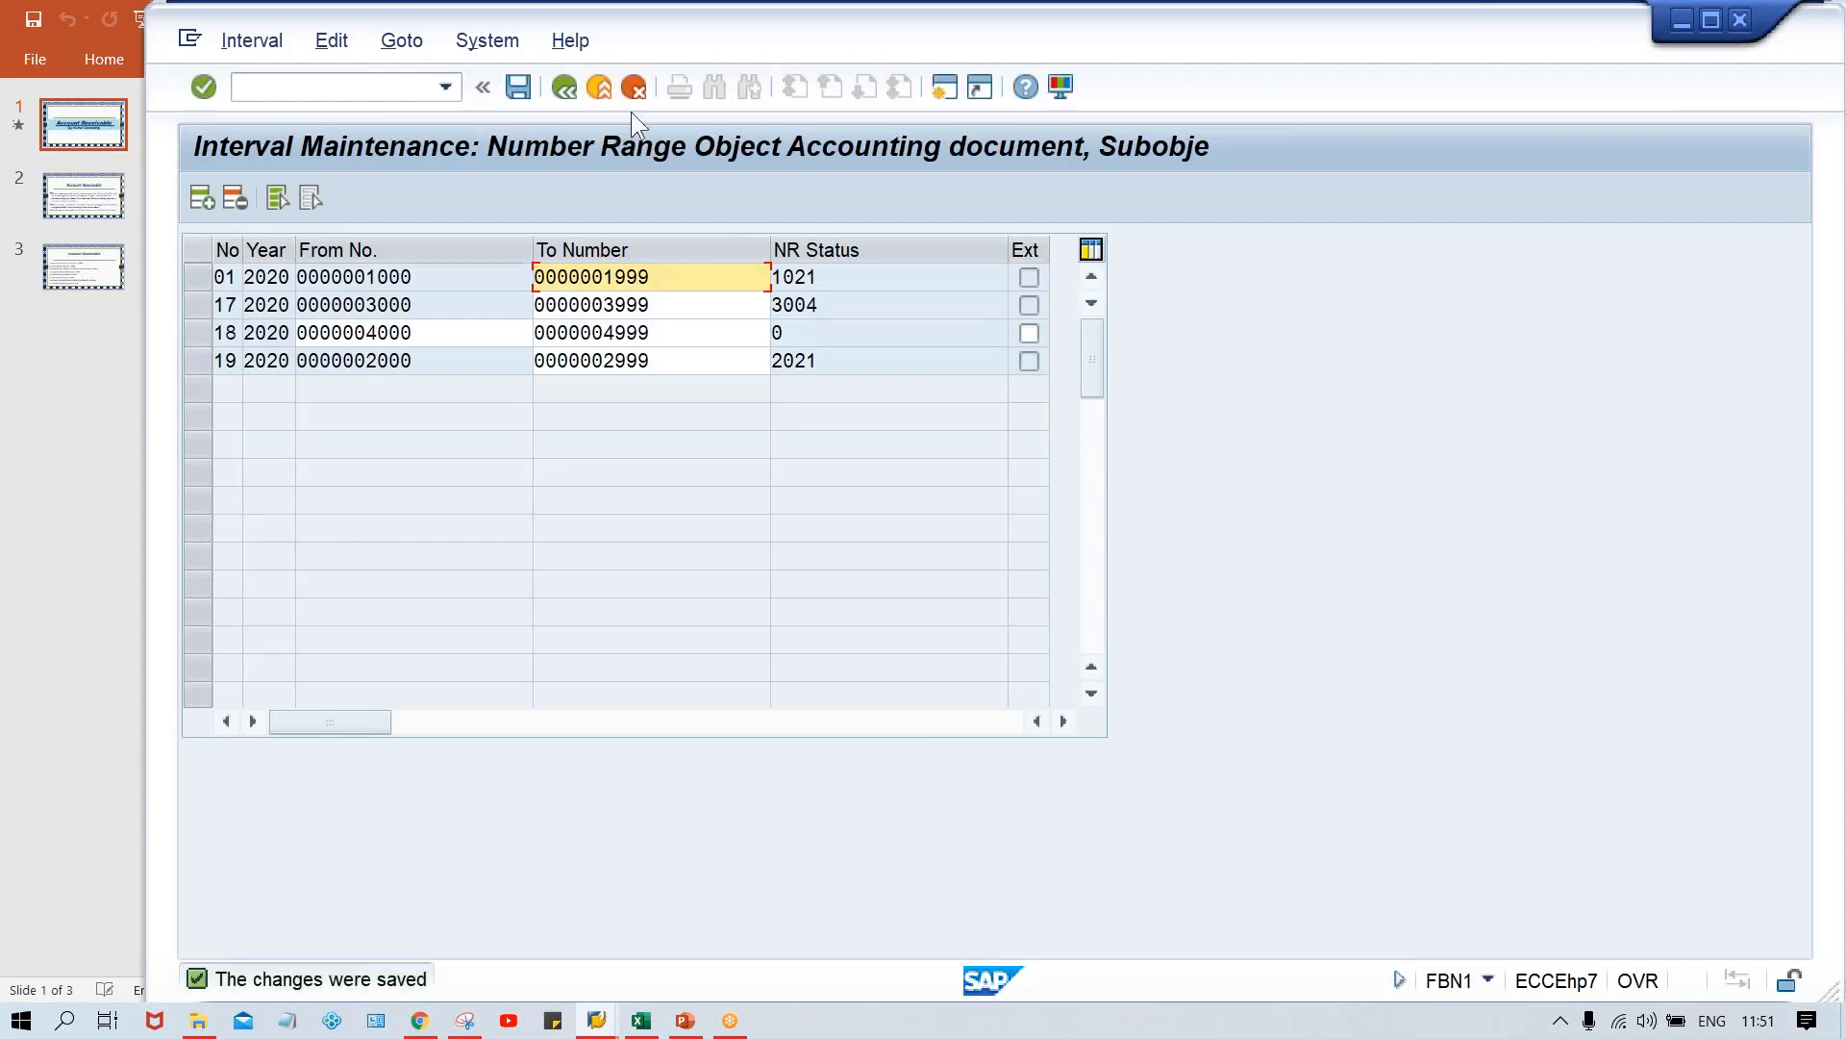
Leave the number range maintenance and return to the details of document type DR
left_click(816, 333)
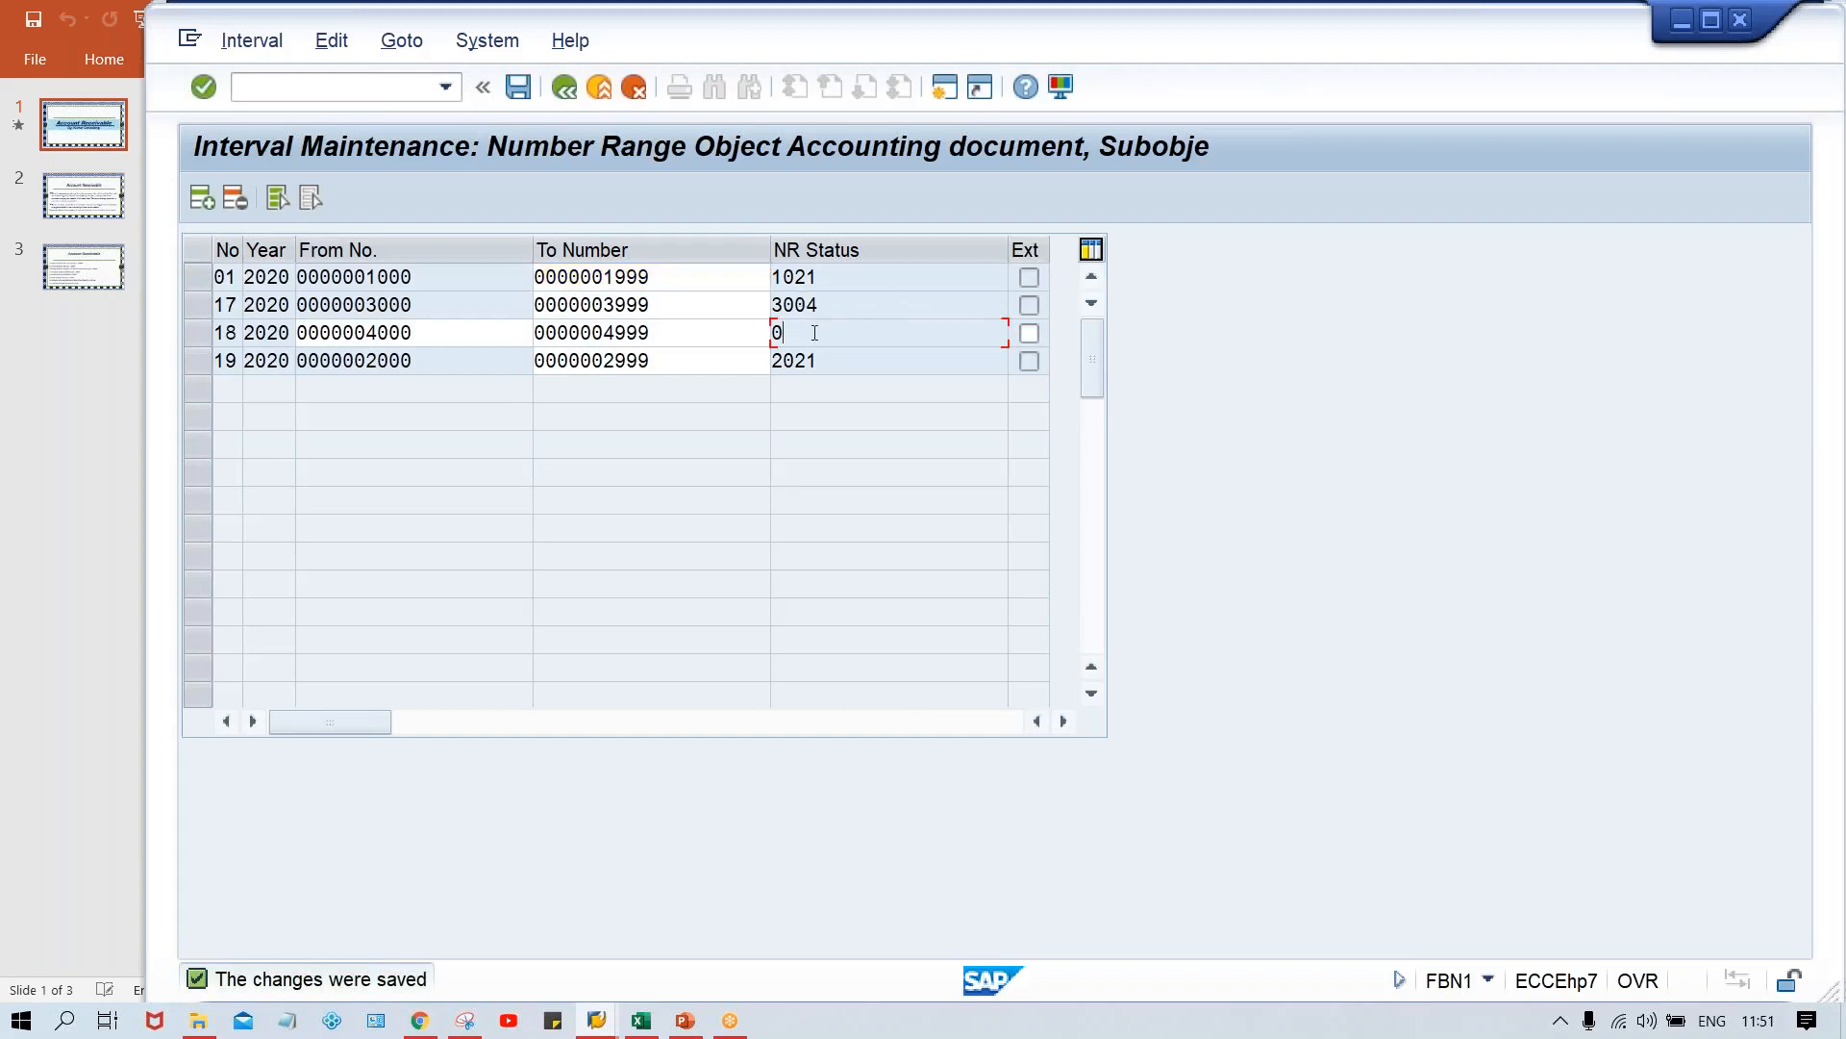
left_click(444, 337)
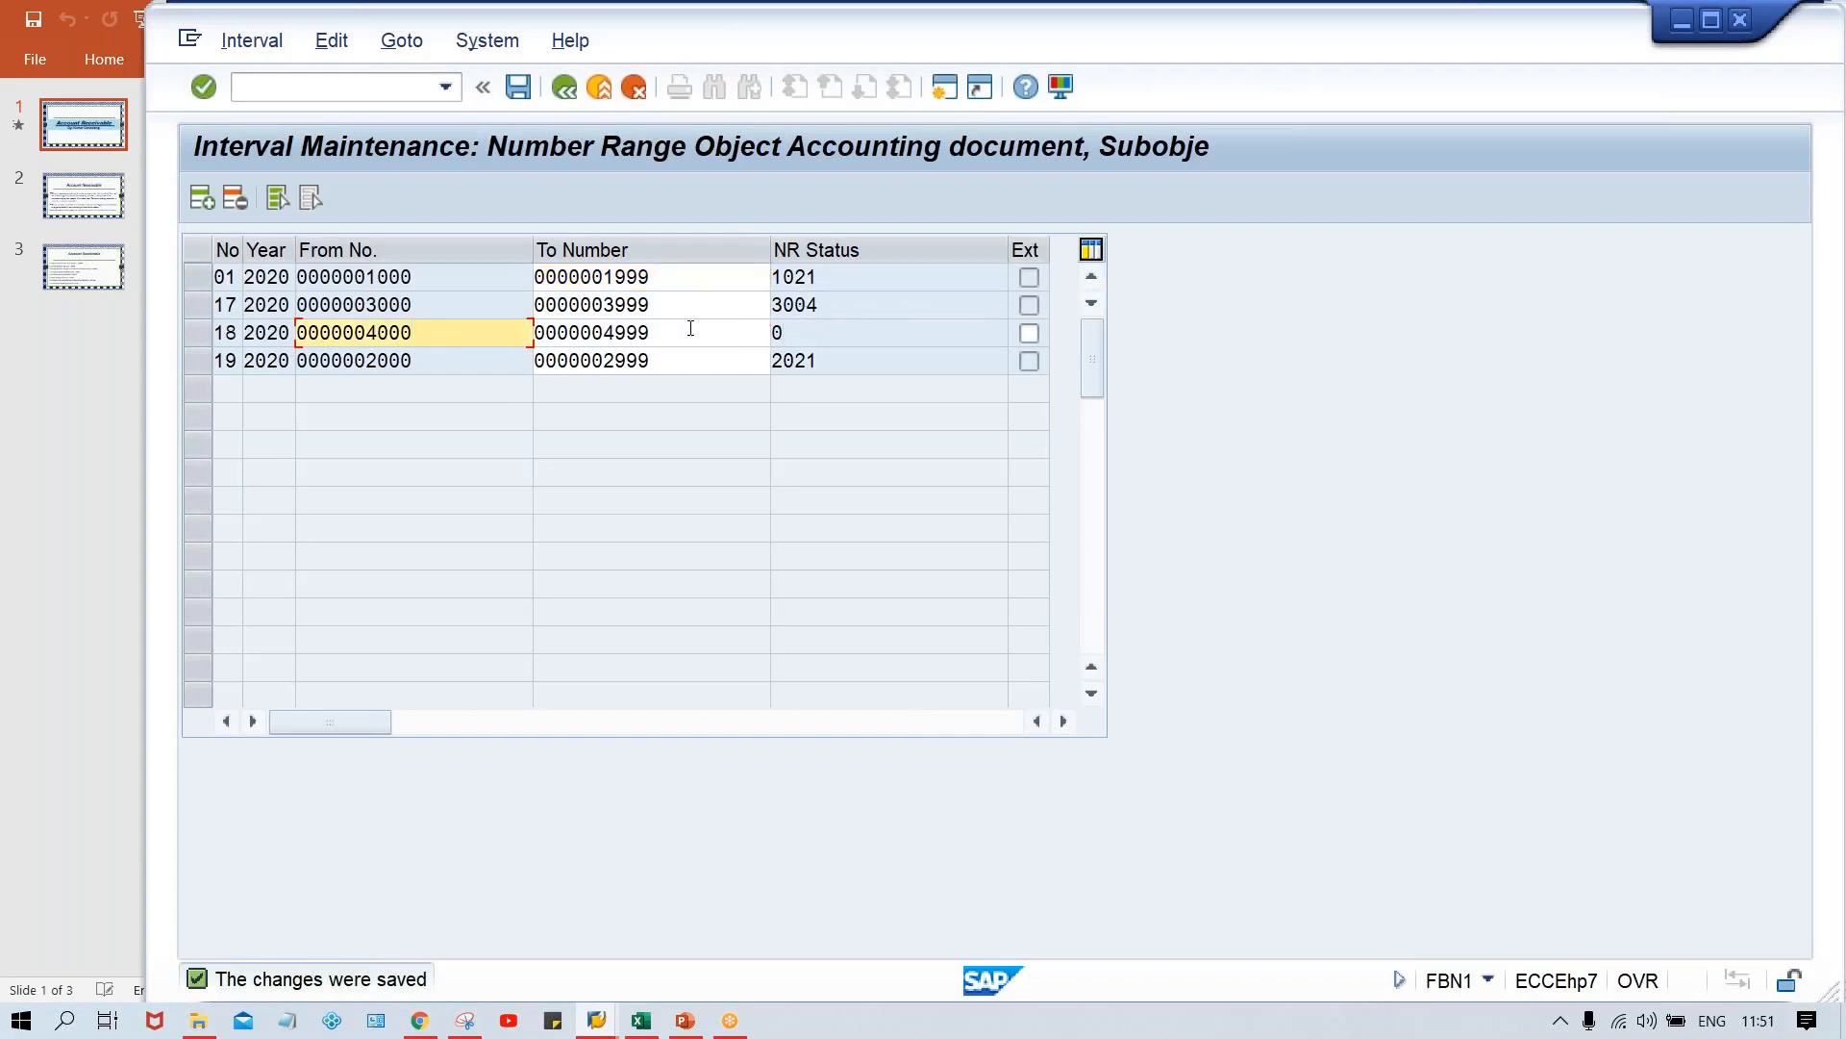
left_click(690, 328)
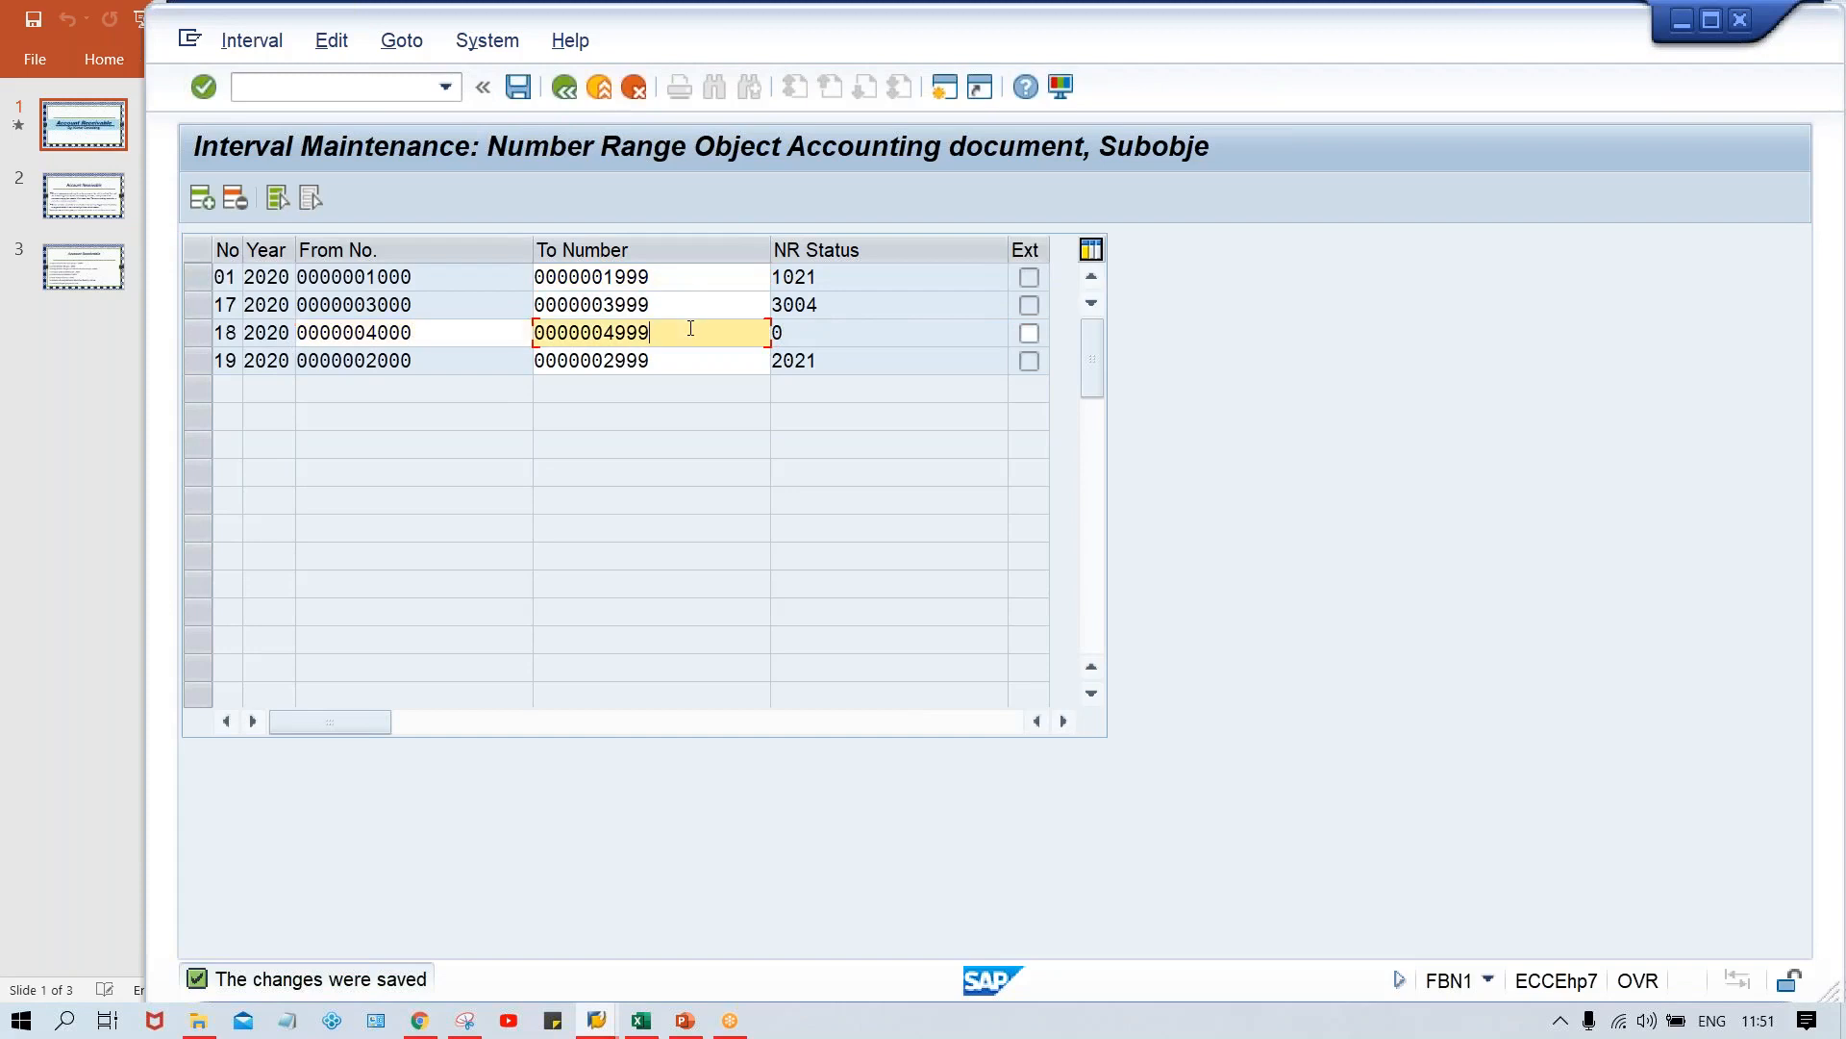
left_click(568, 94)
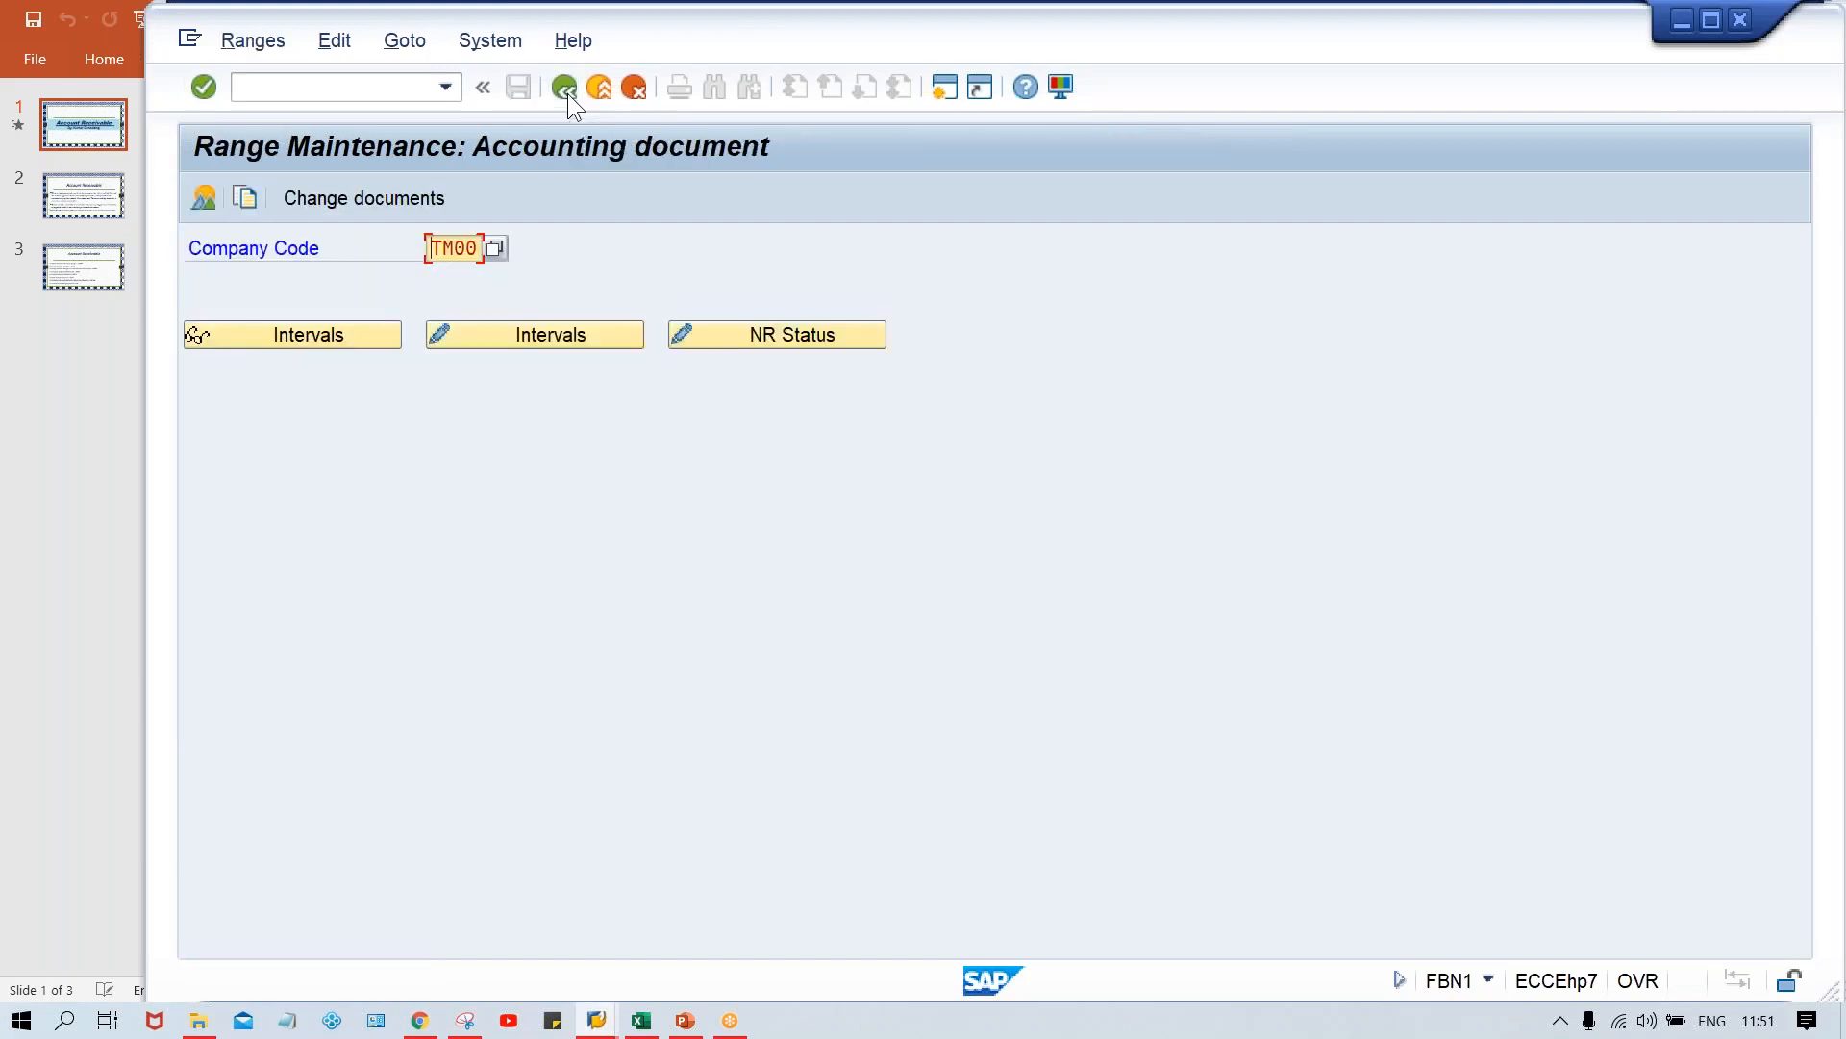
left_click(568, 94)
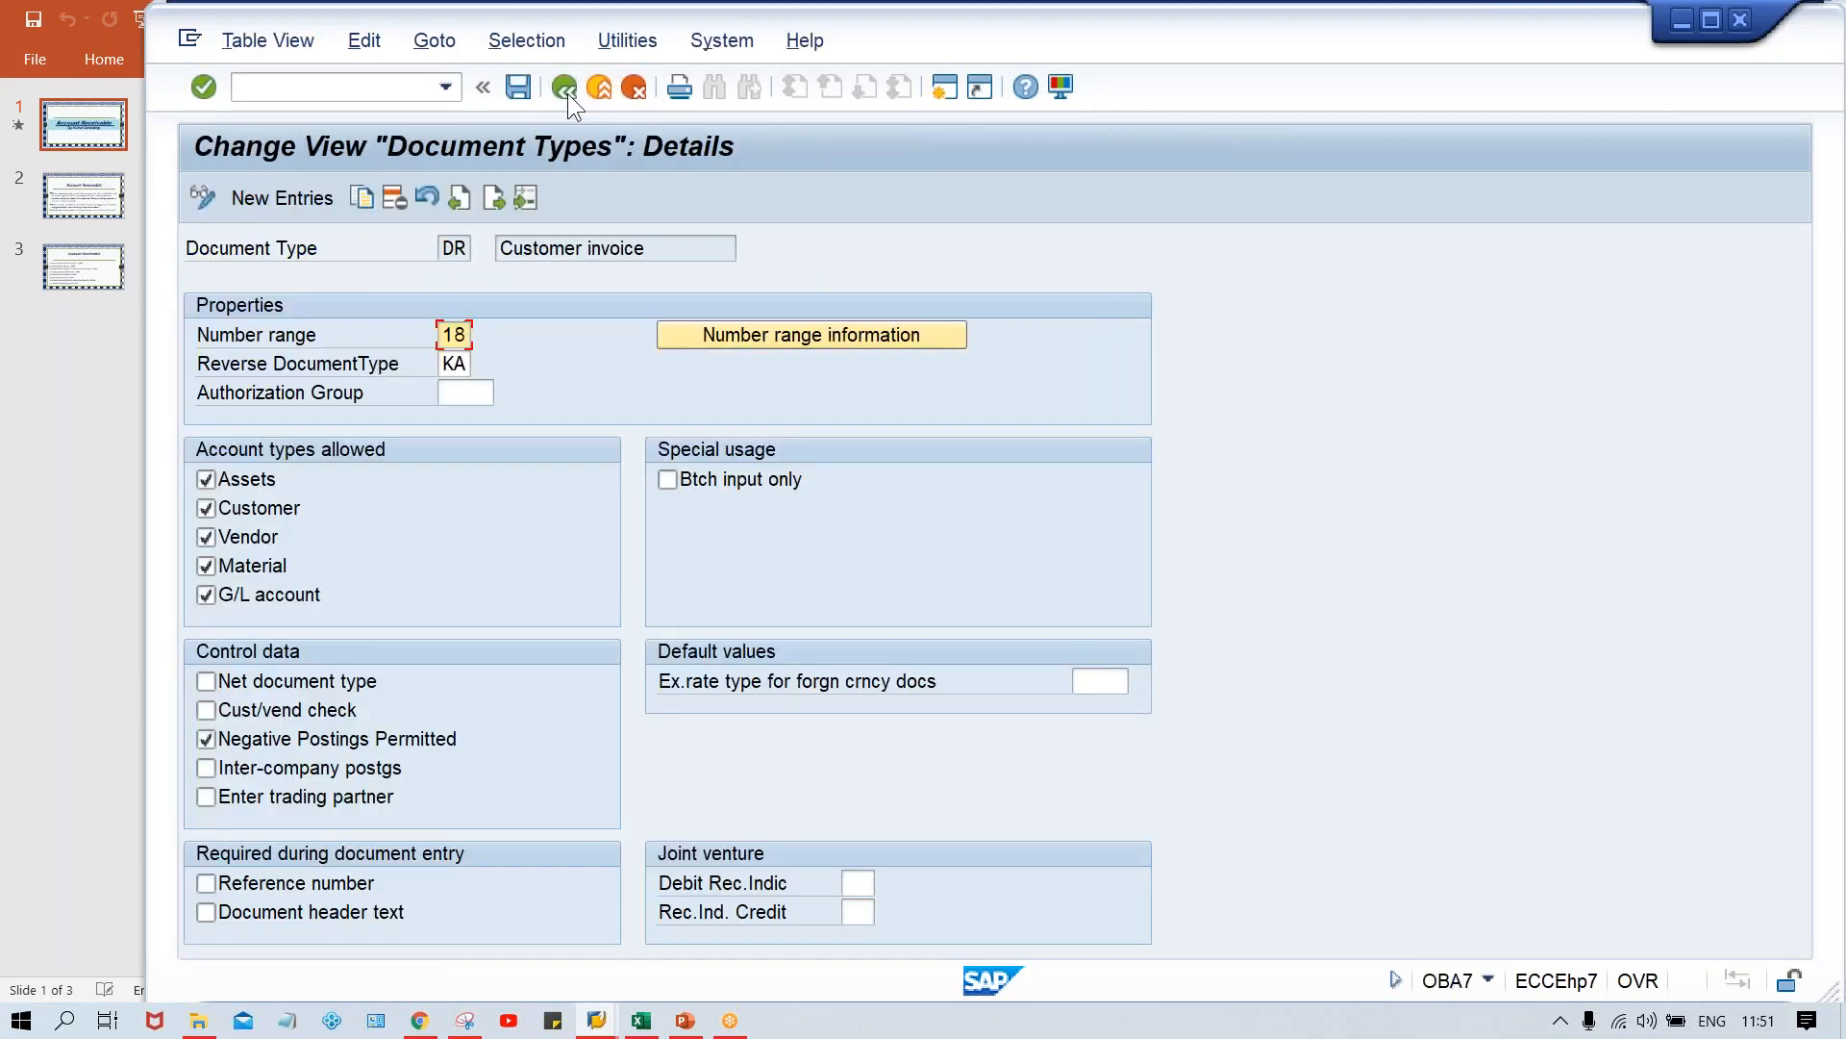
Assign number range 18 to document type DG (Customer credit memo) and save it with the customizing request
left_click(567, 94)
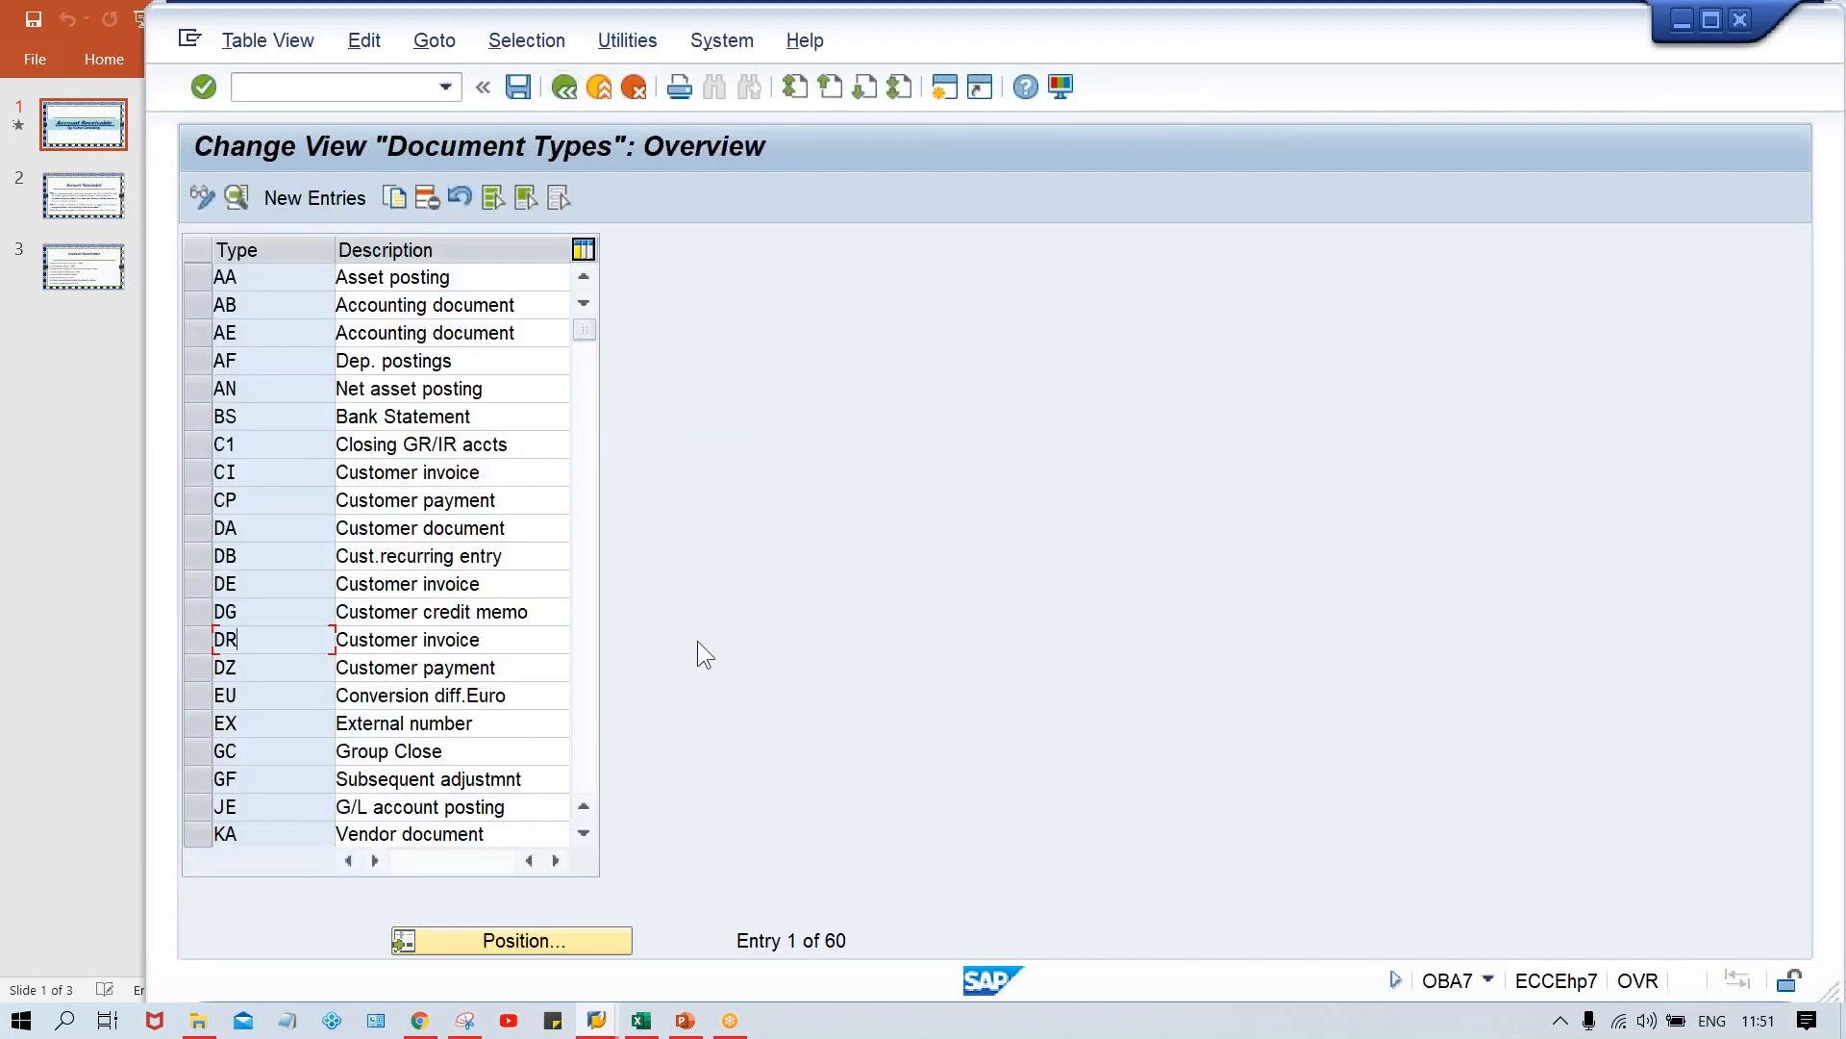
double_click(295, 613)
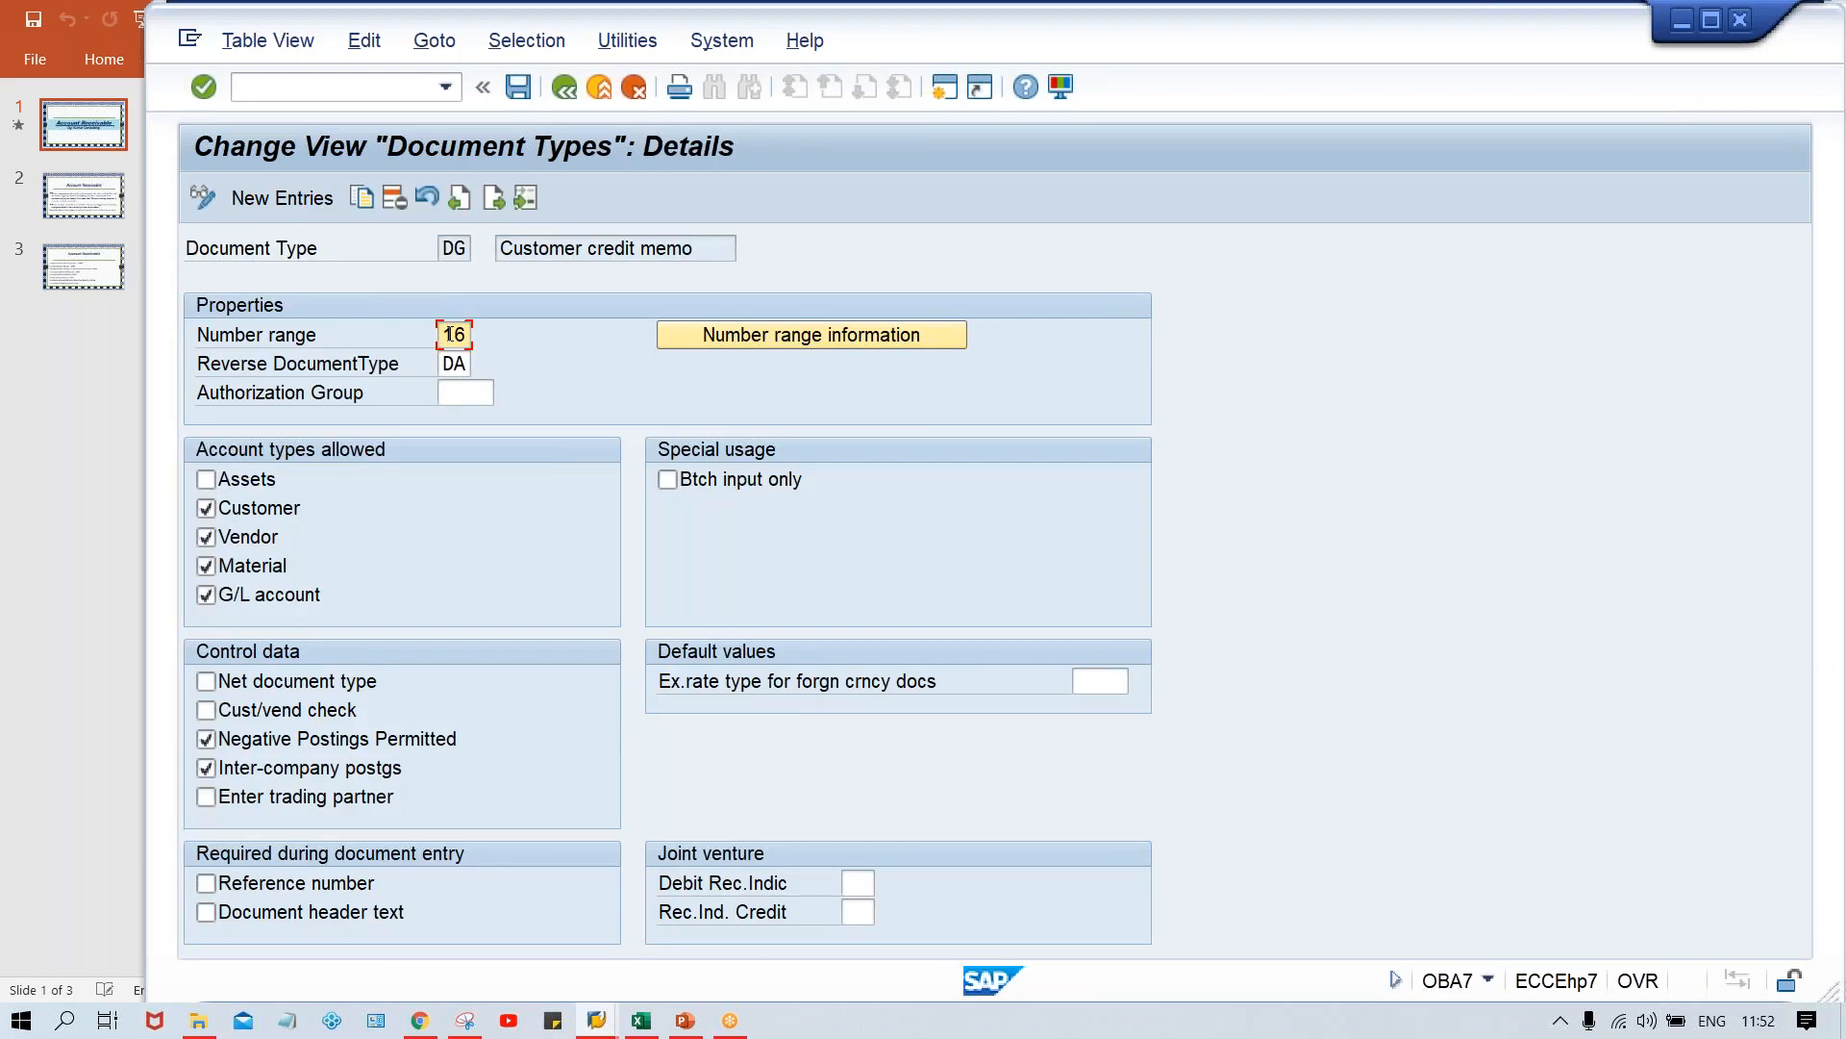
type("8")
key("ctrl+s")
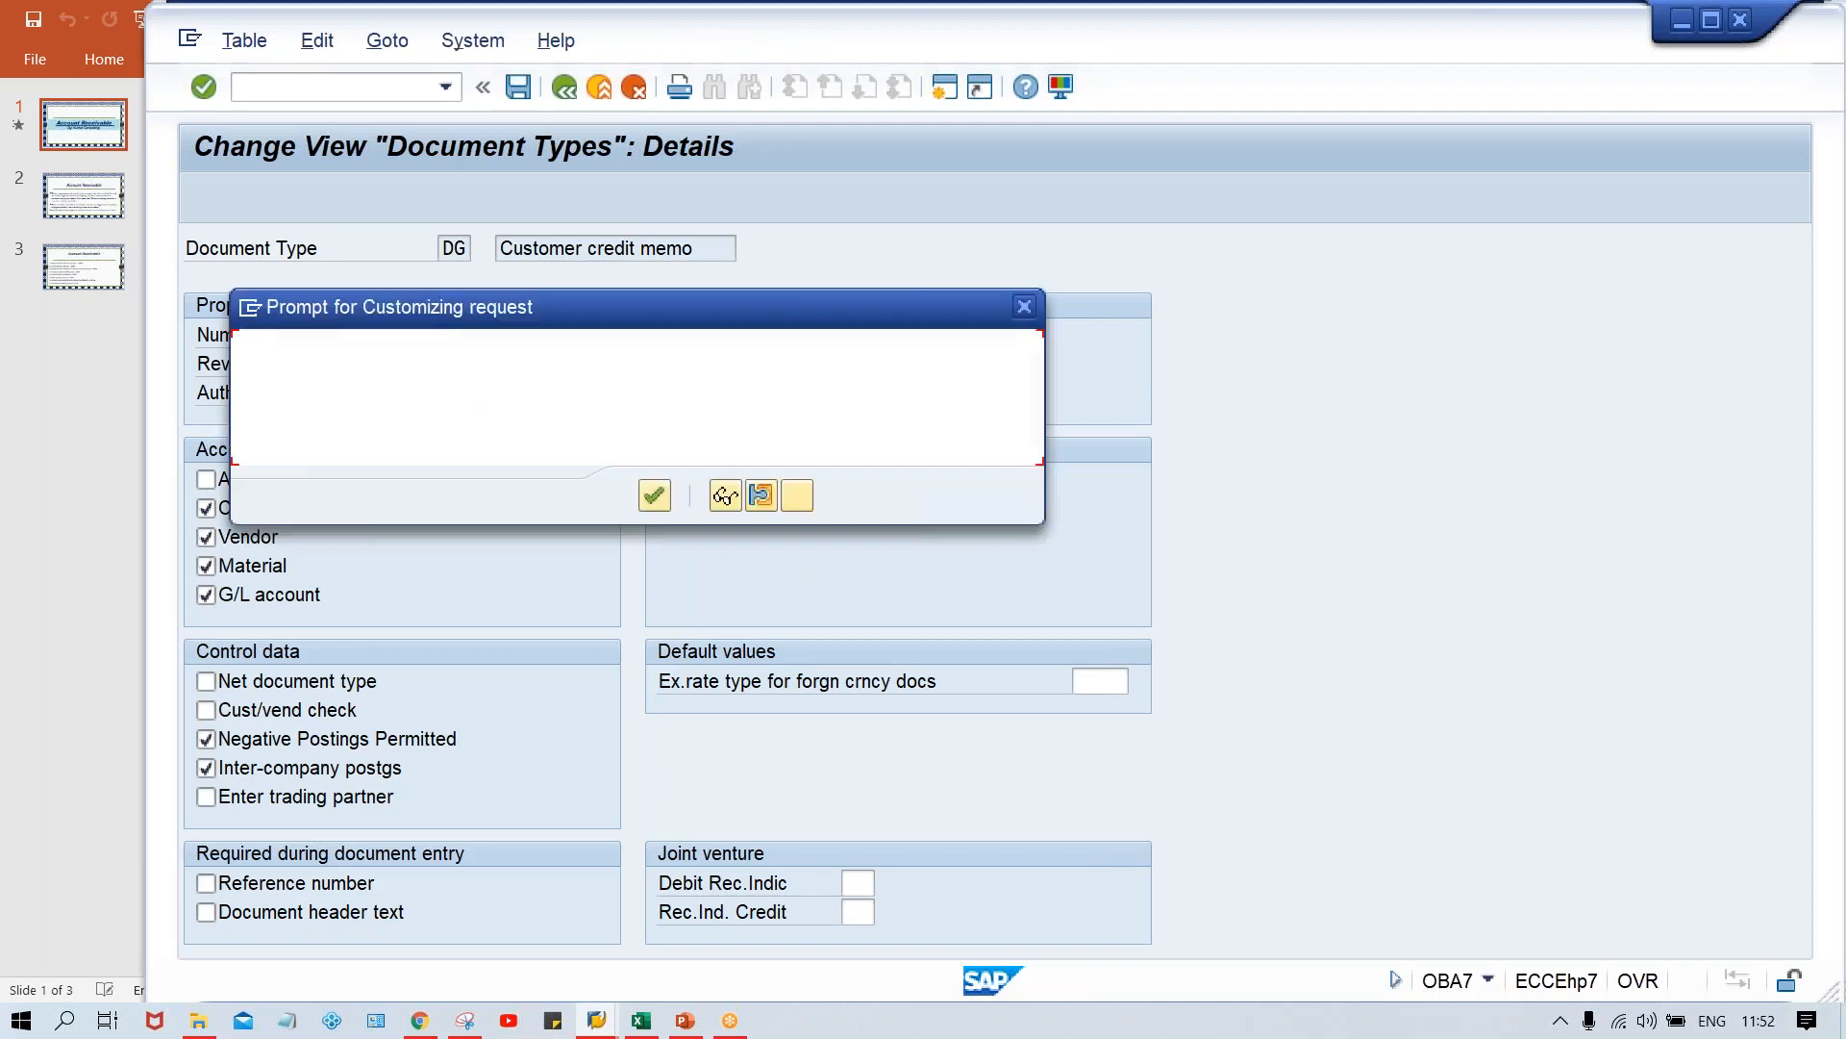
key("Return")
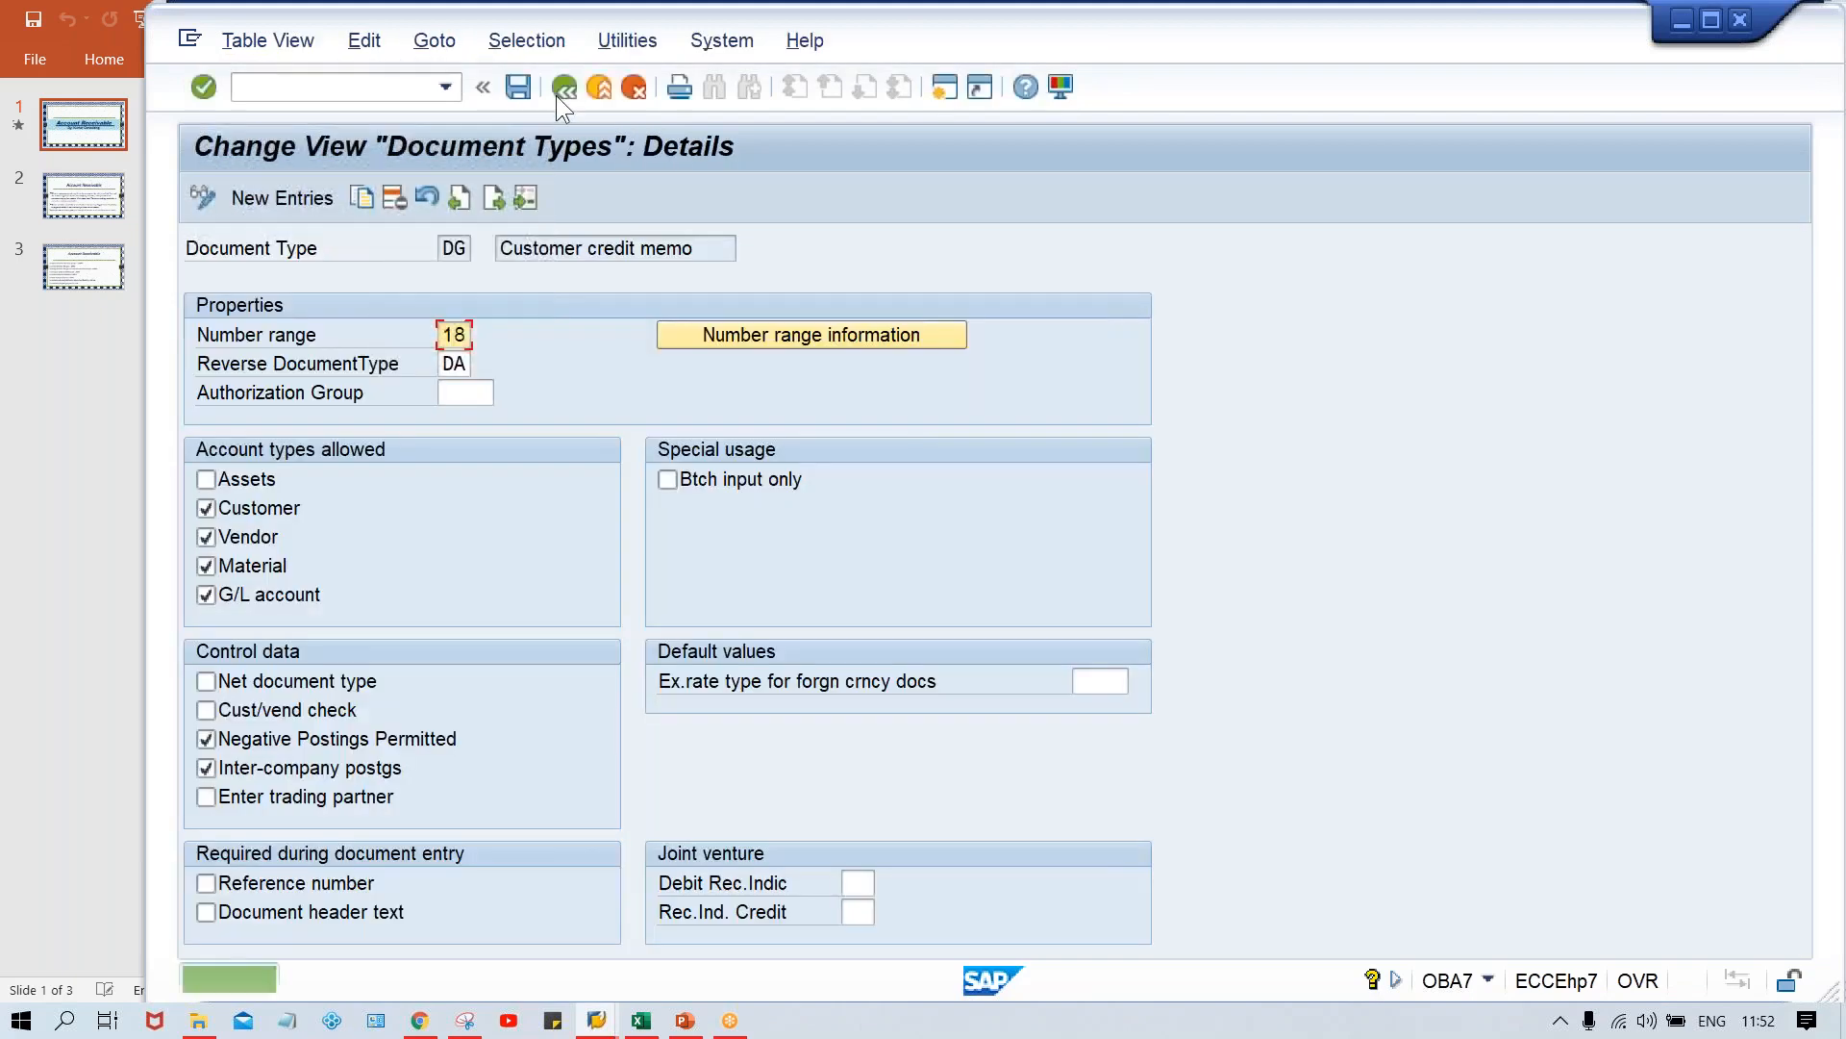
Assign number range 18 to document type DZ (Customer payment) and save the change
left_click(558, 93)
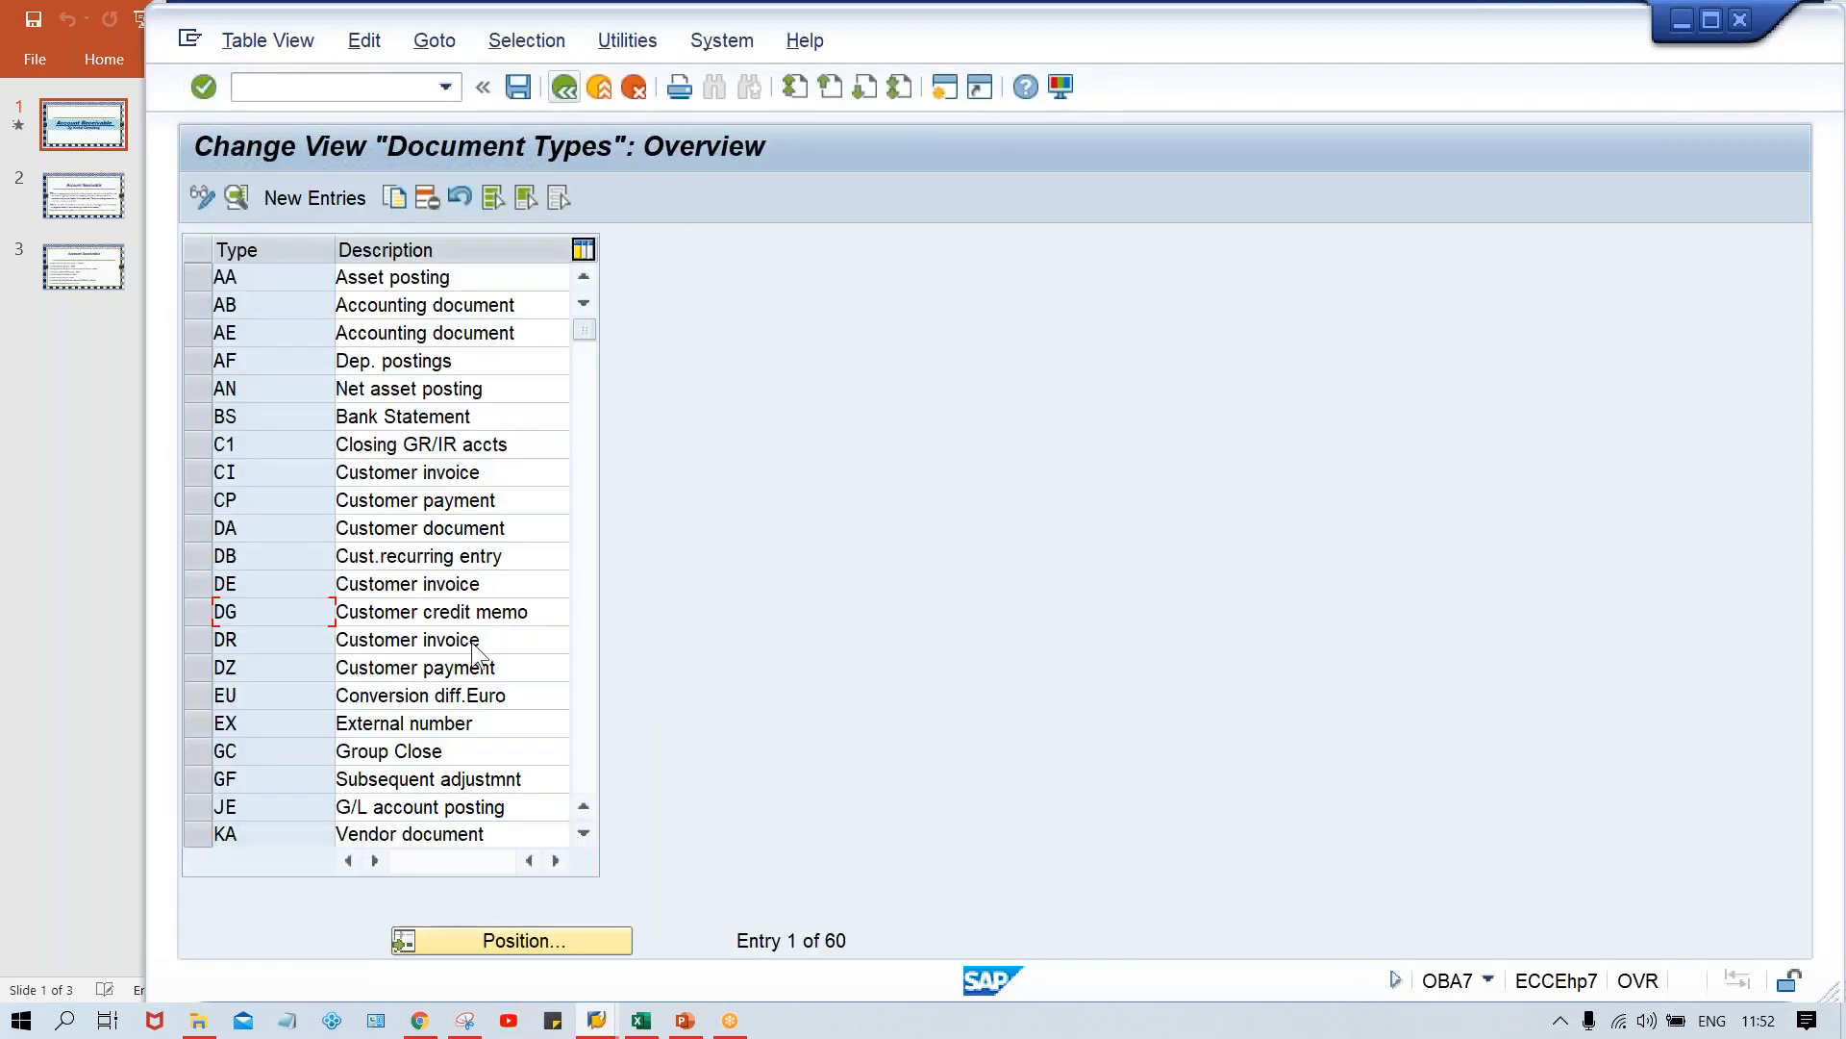
double_click(283, 666)
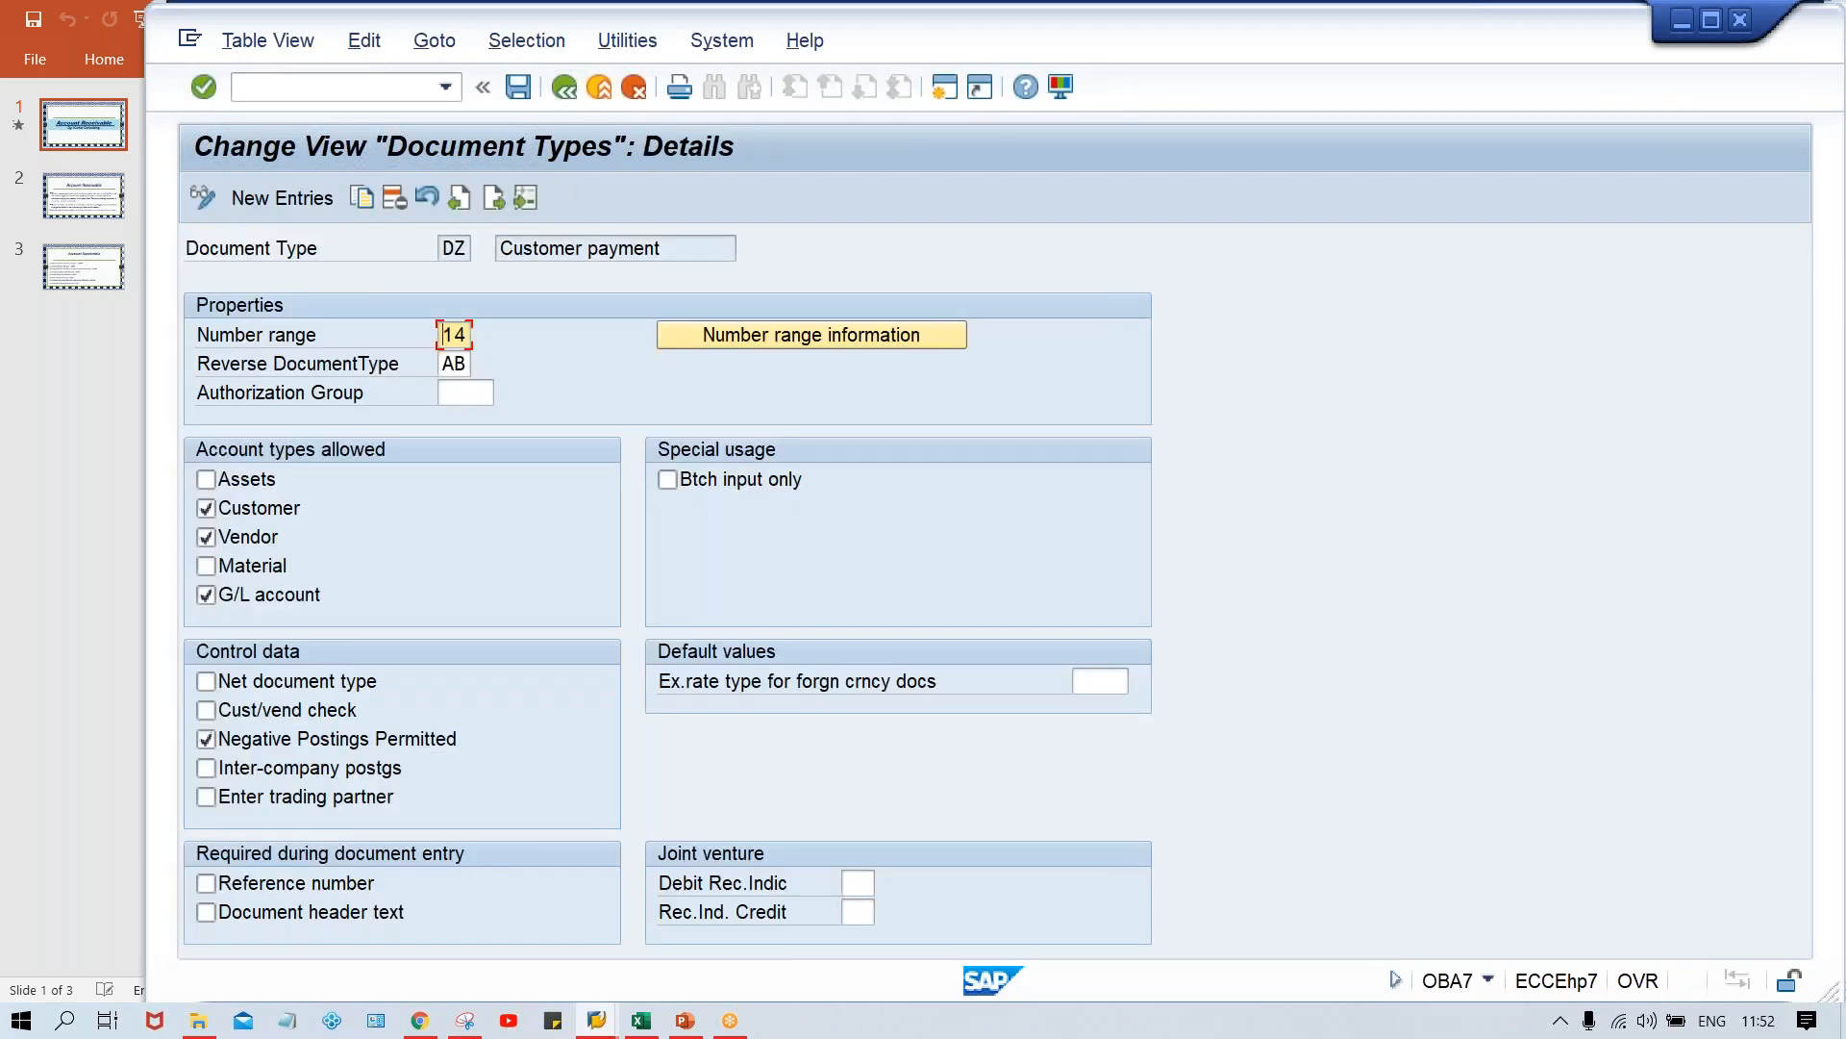
type("18")
key("ctrl+s")
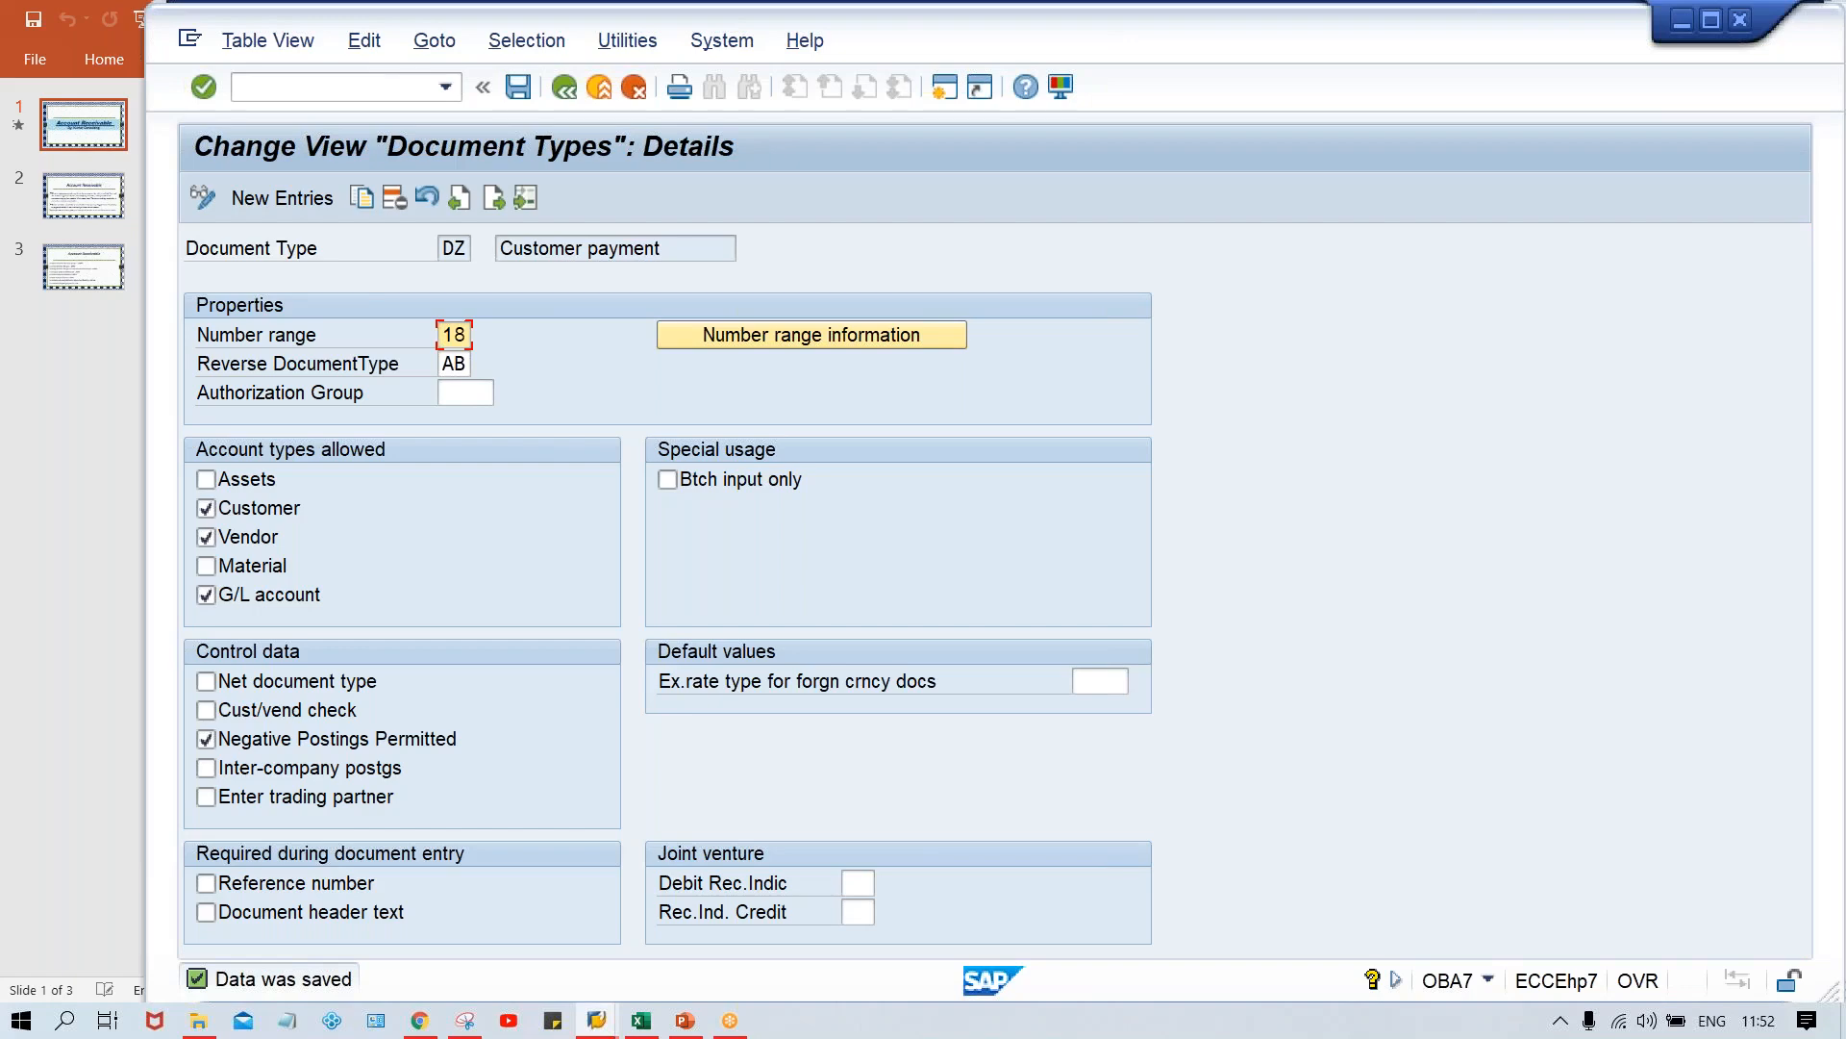
key("ctrl+s")
Switch to the customer invoice window, accept the tax code warning and post the invoice in company code TM00
left_click(595, 1022)
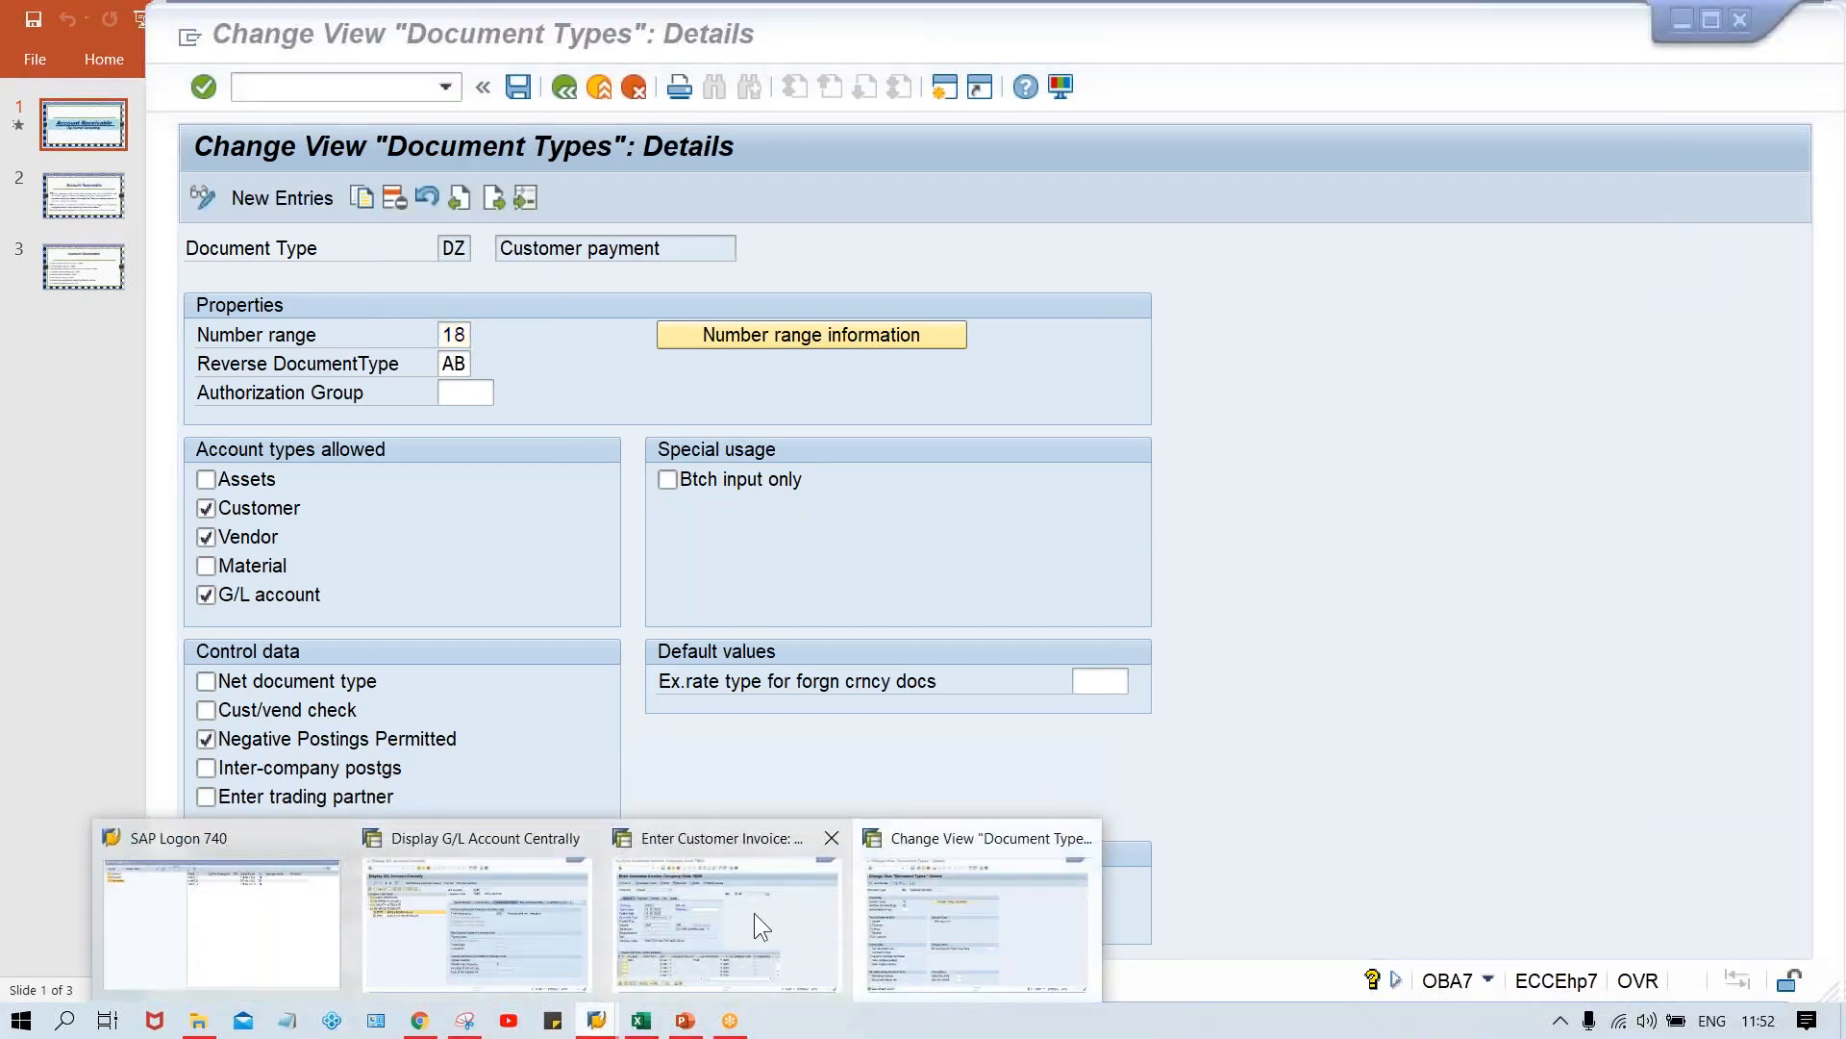
left_click(752, 911)
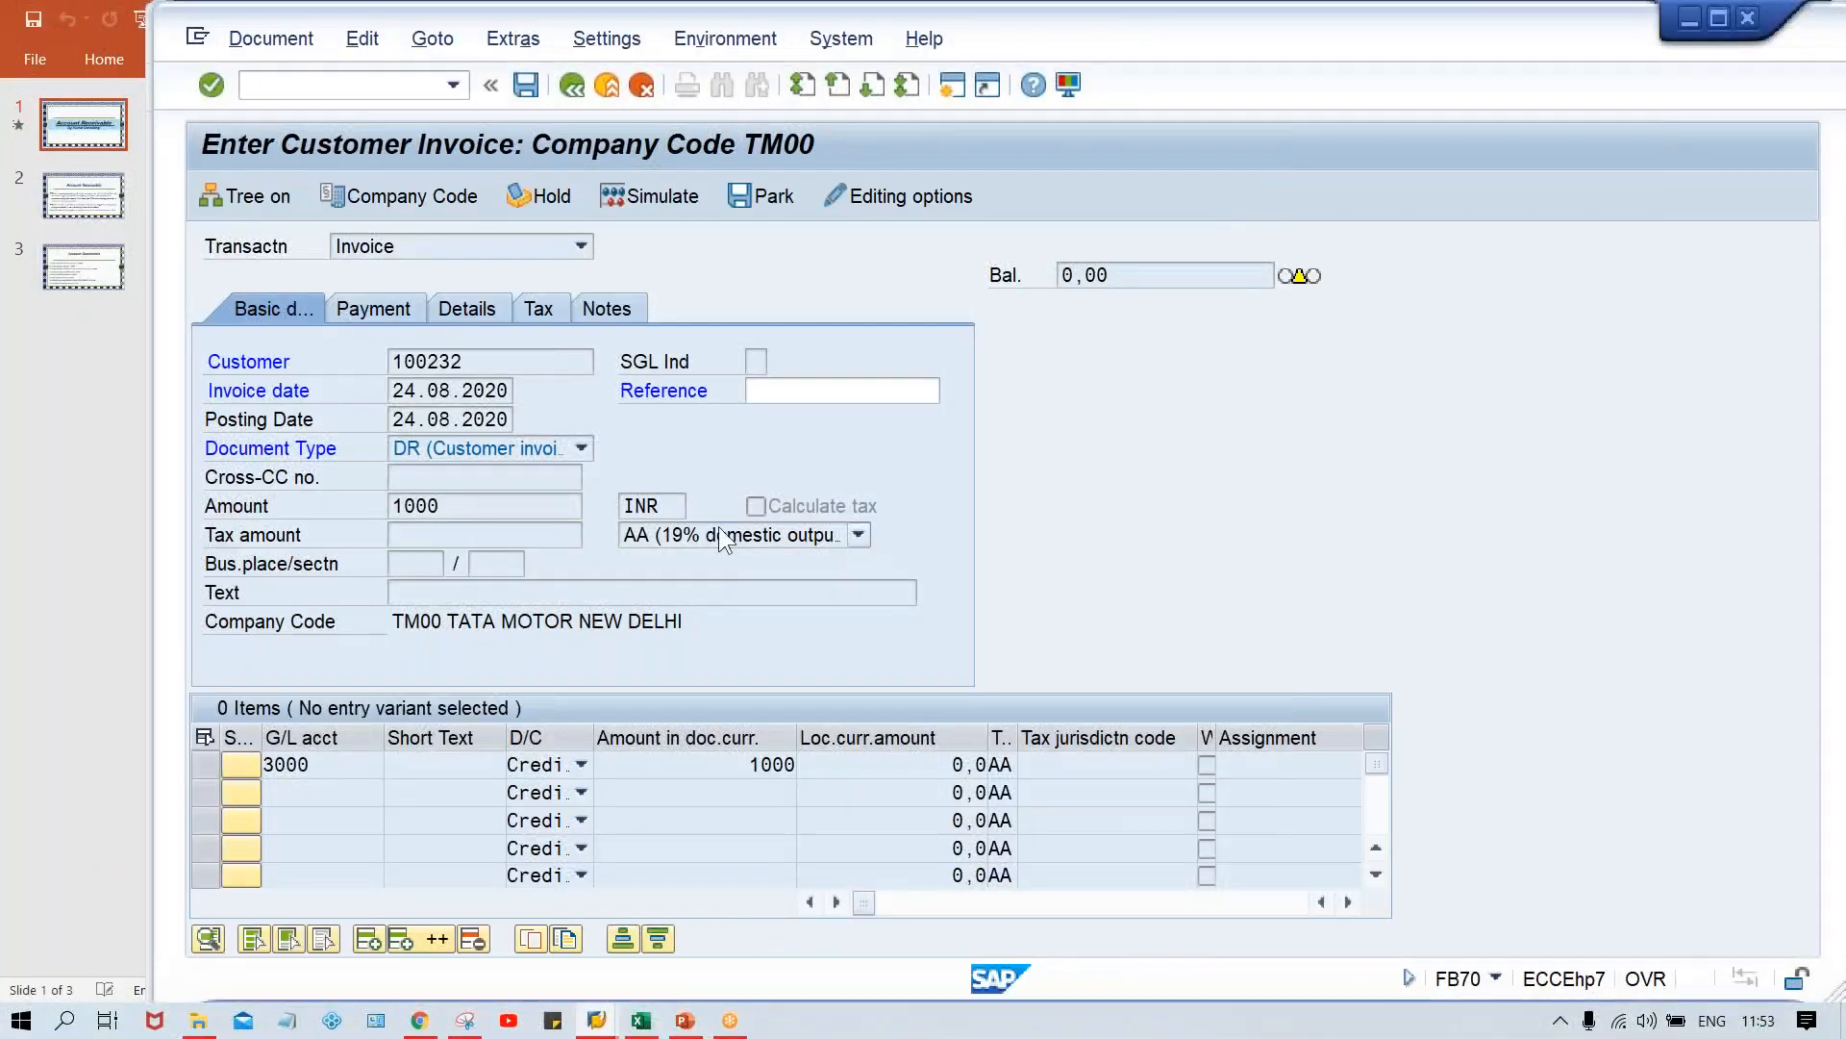
key("Return")
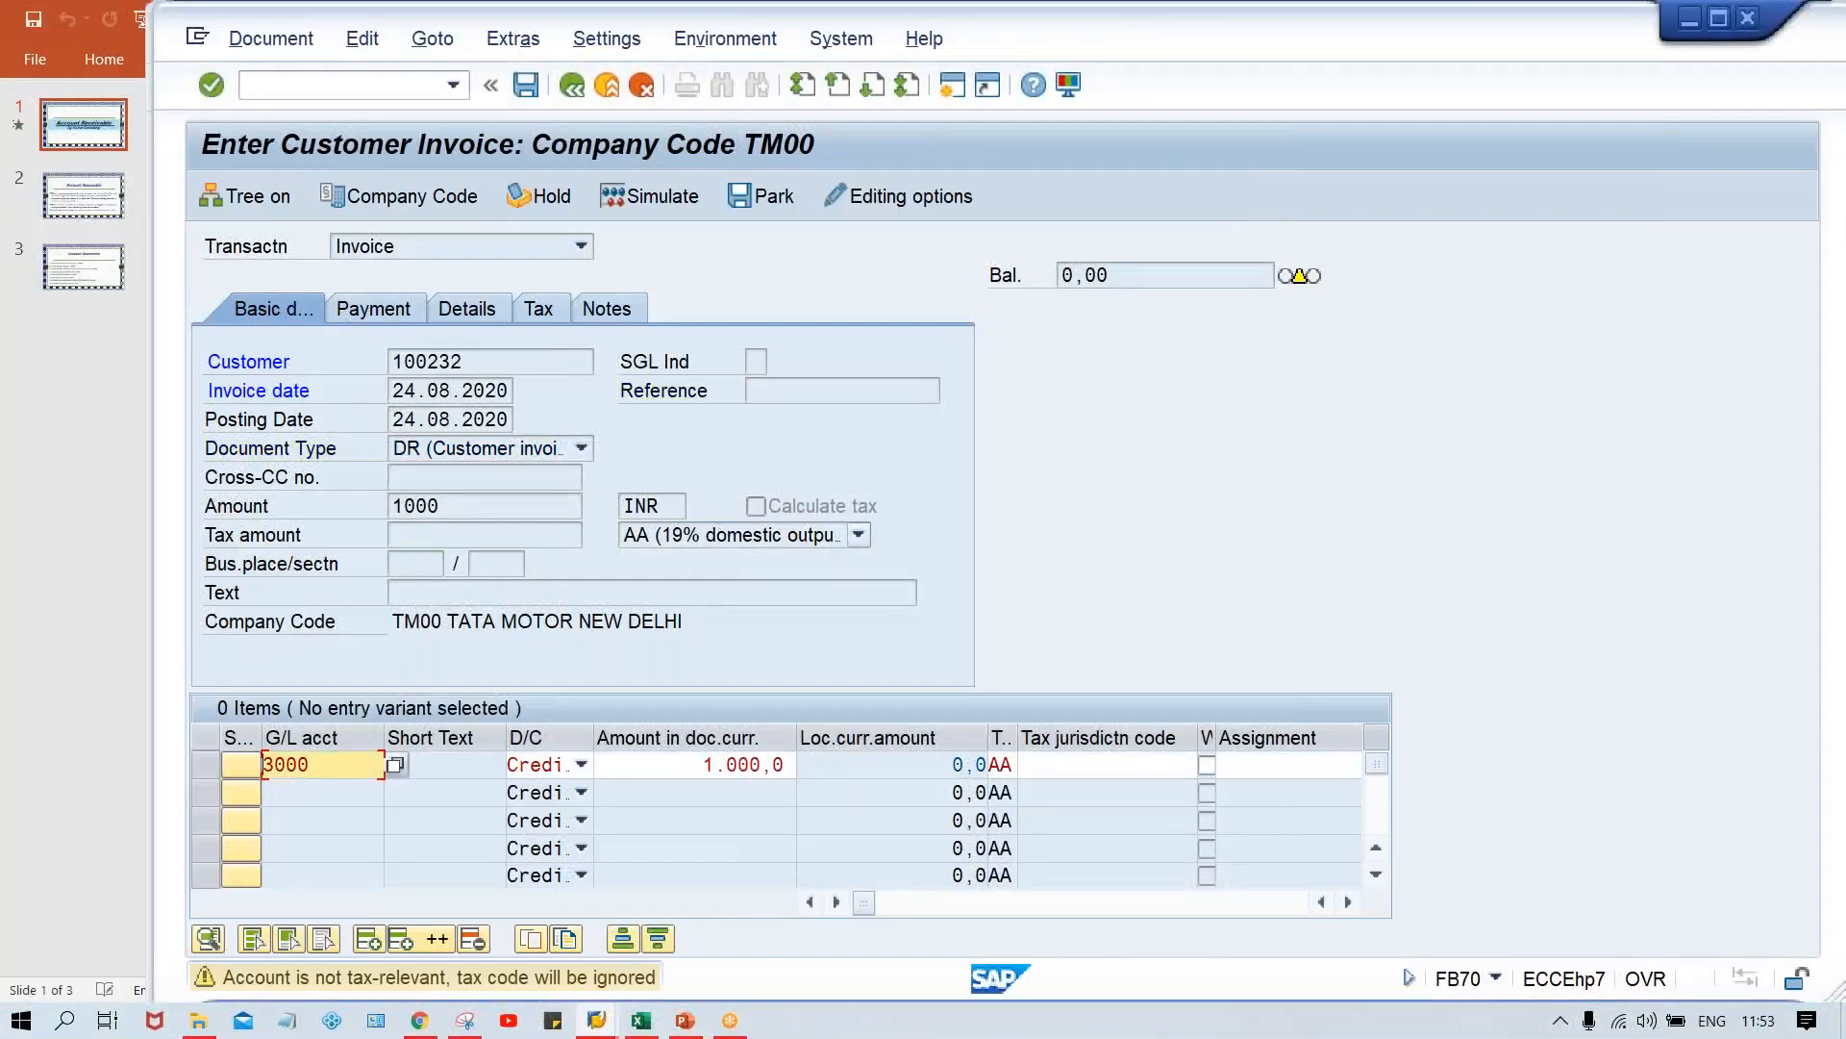
key("Return")
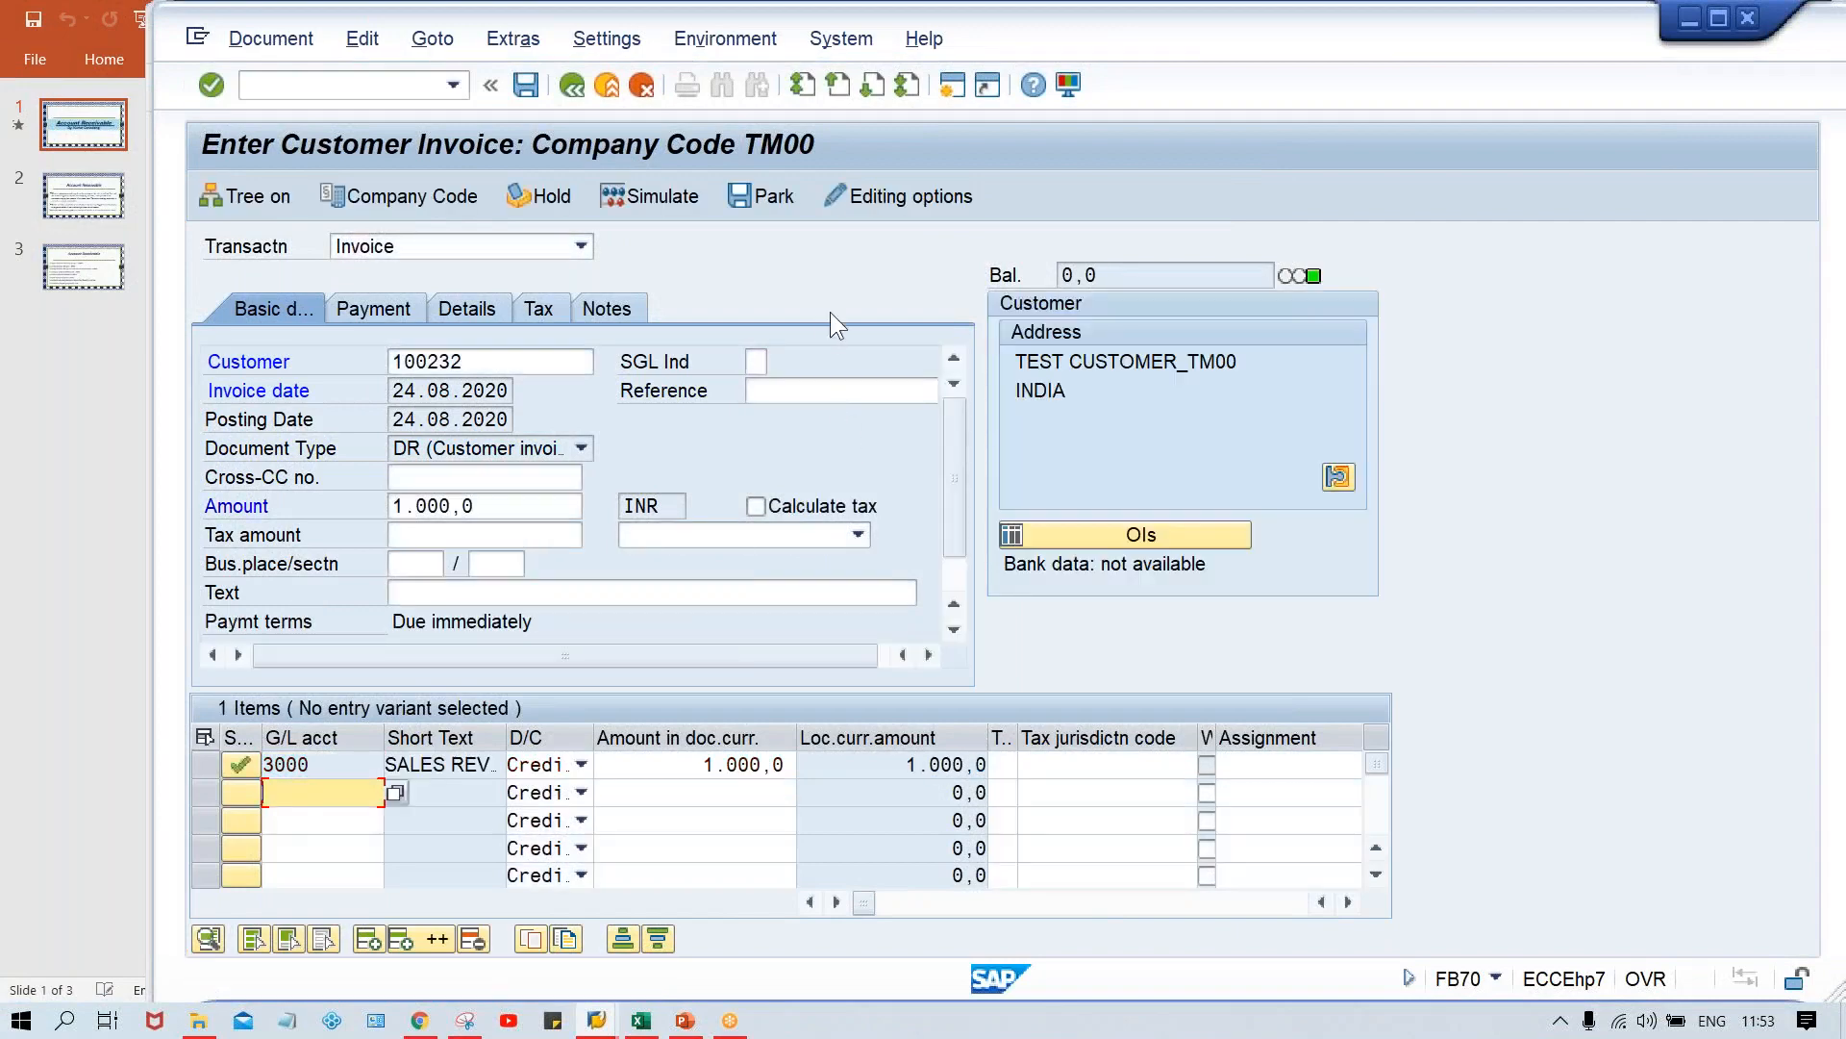
key("ctrl+s")
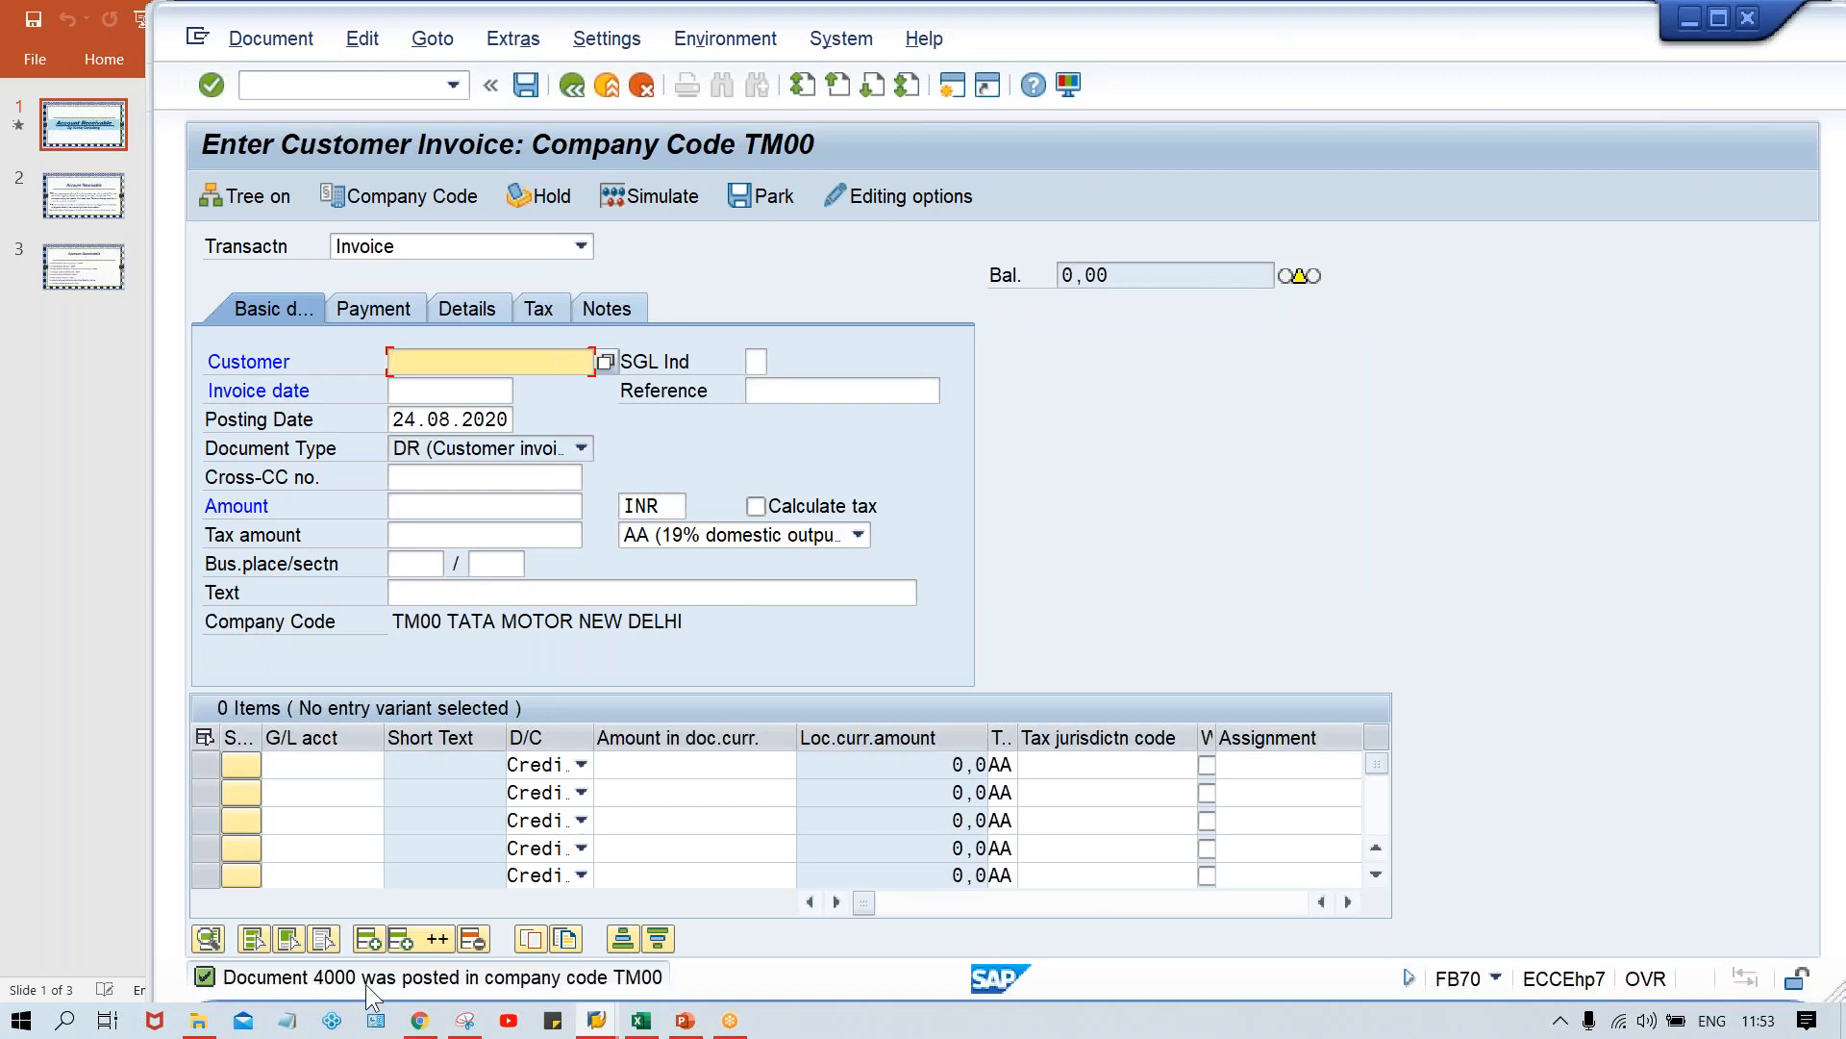
In the document type window, open the number range intervals of company code TM00 and check the status of range 18
left_click(594, 1021)
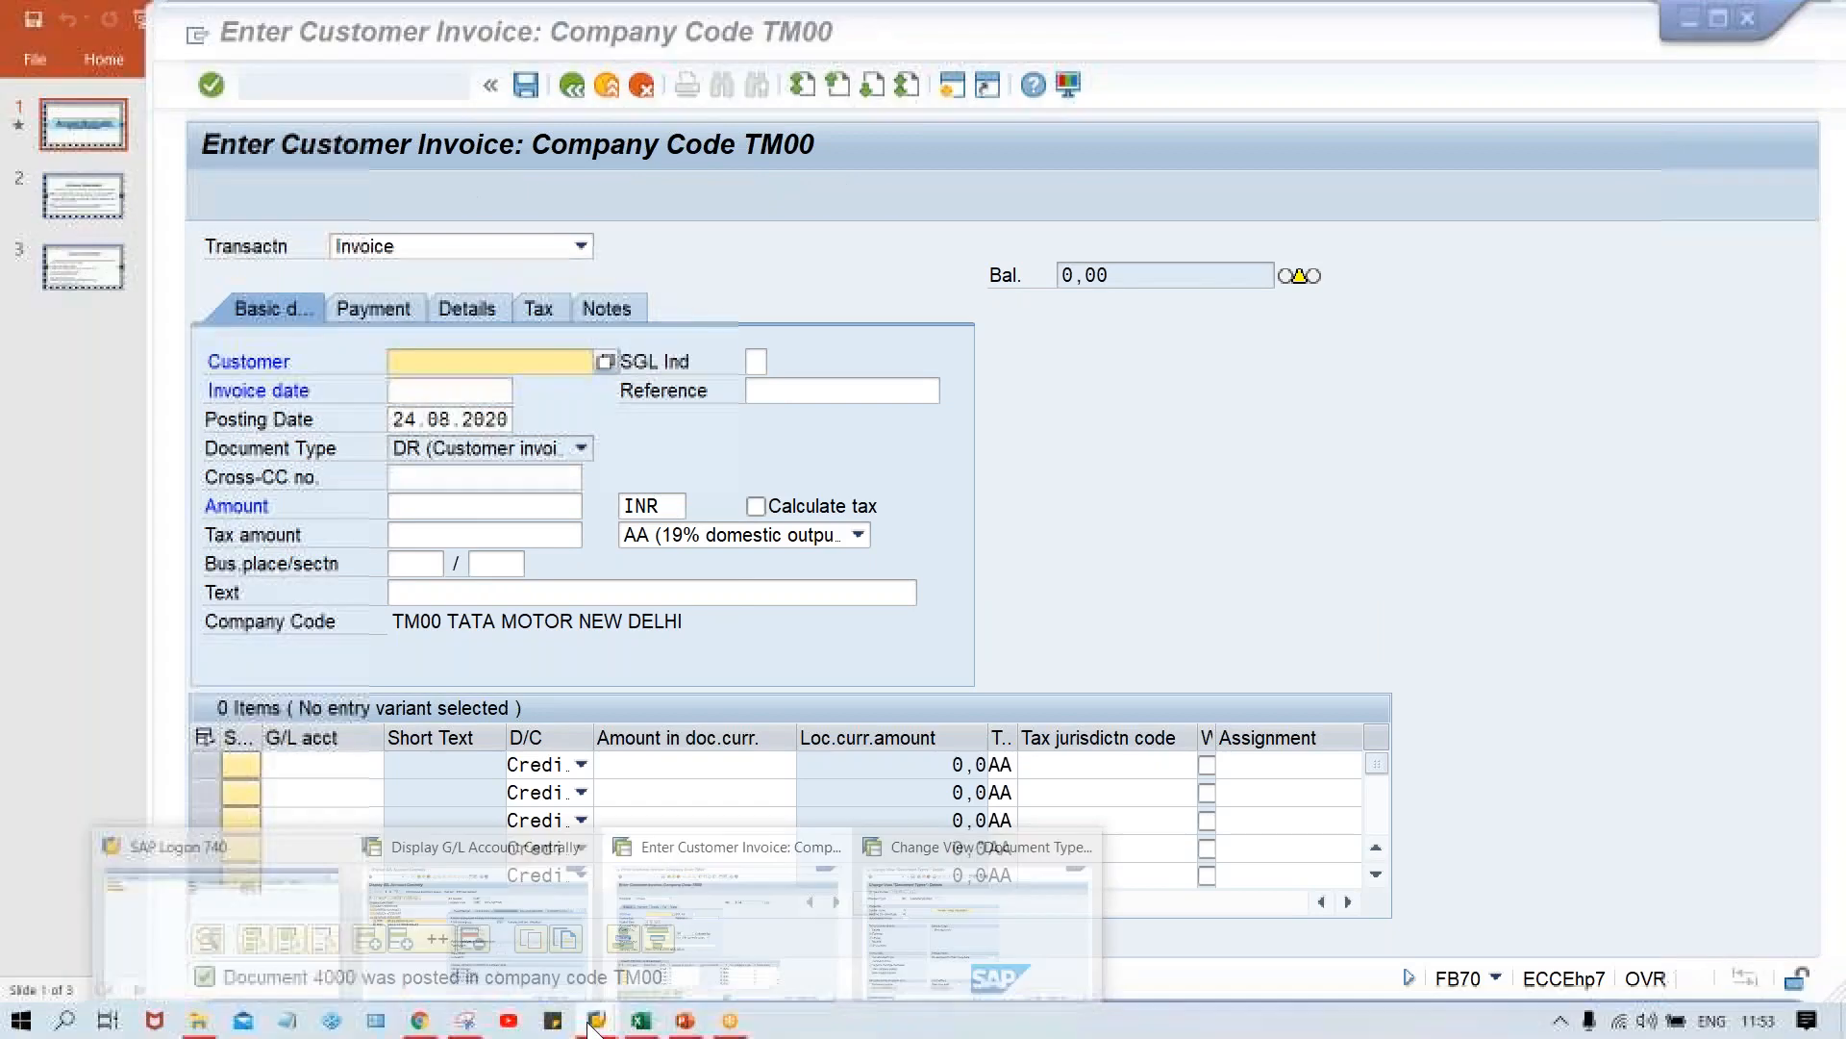
left_click(931, 910)
left_click(829, 332)
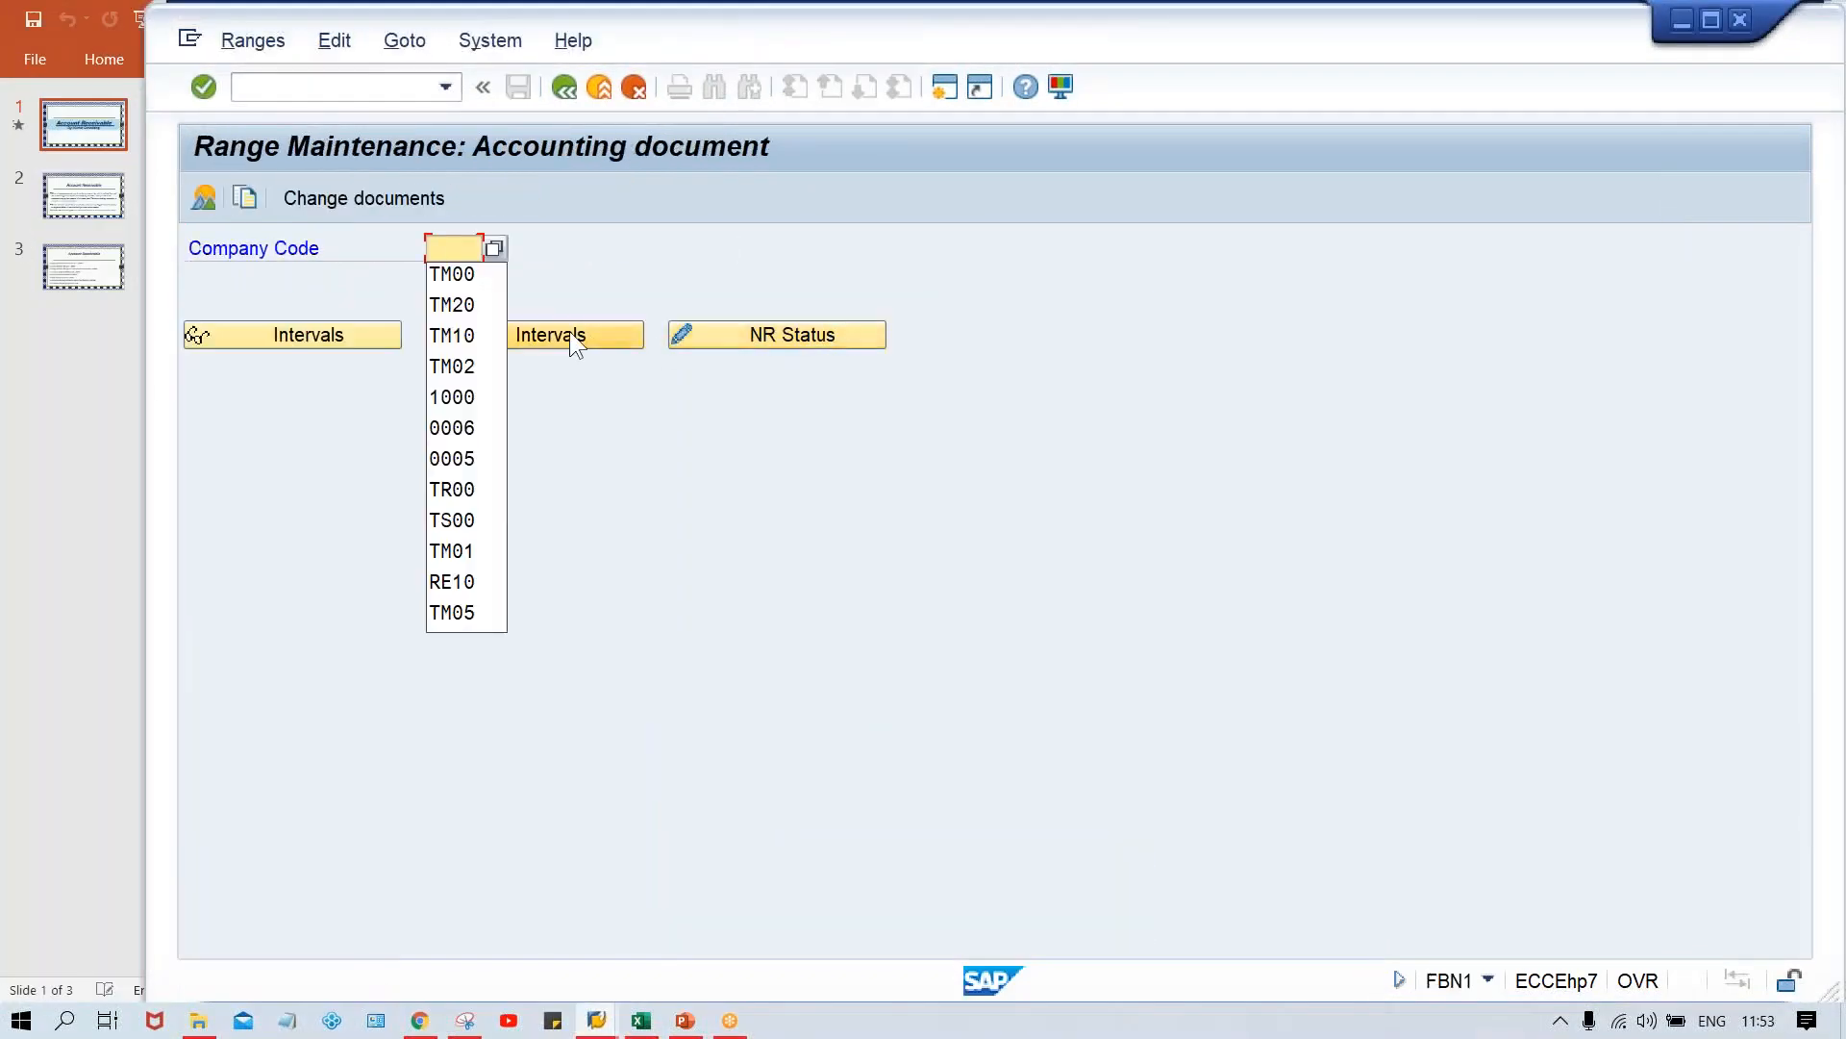
left_click(467, 260)
left_click(467, 260)
left_click(466, 276)
left_click(535, 335)
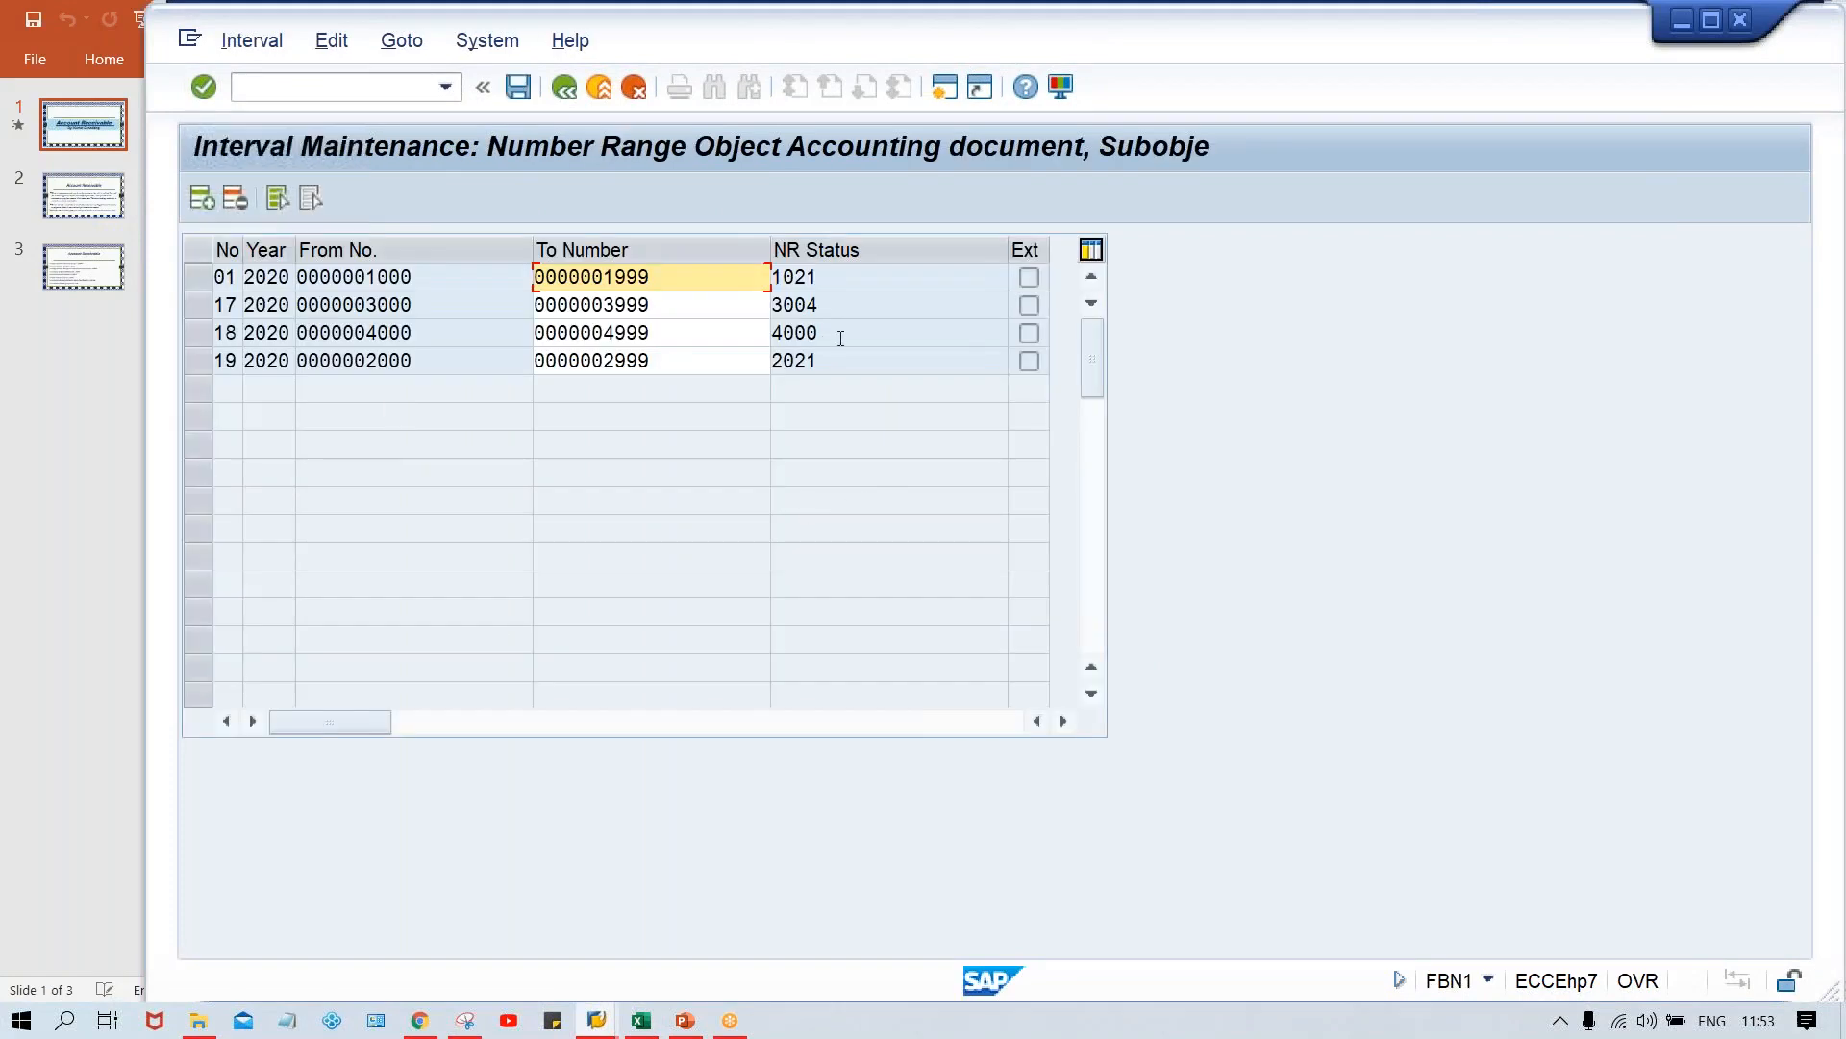
left_click_drag(841, 338, 745, 339)
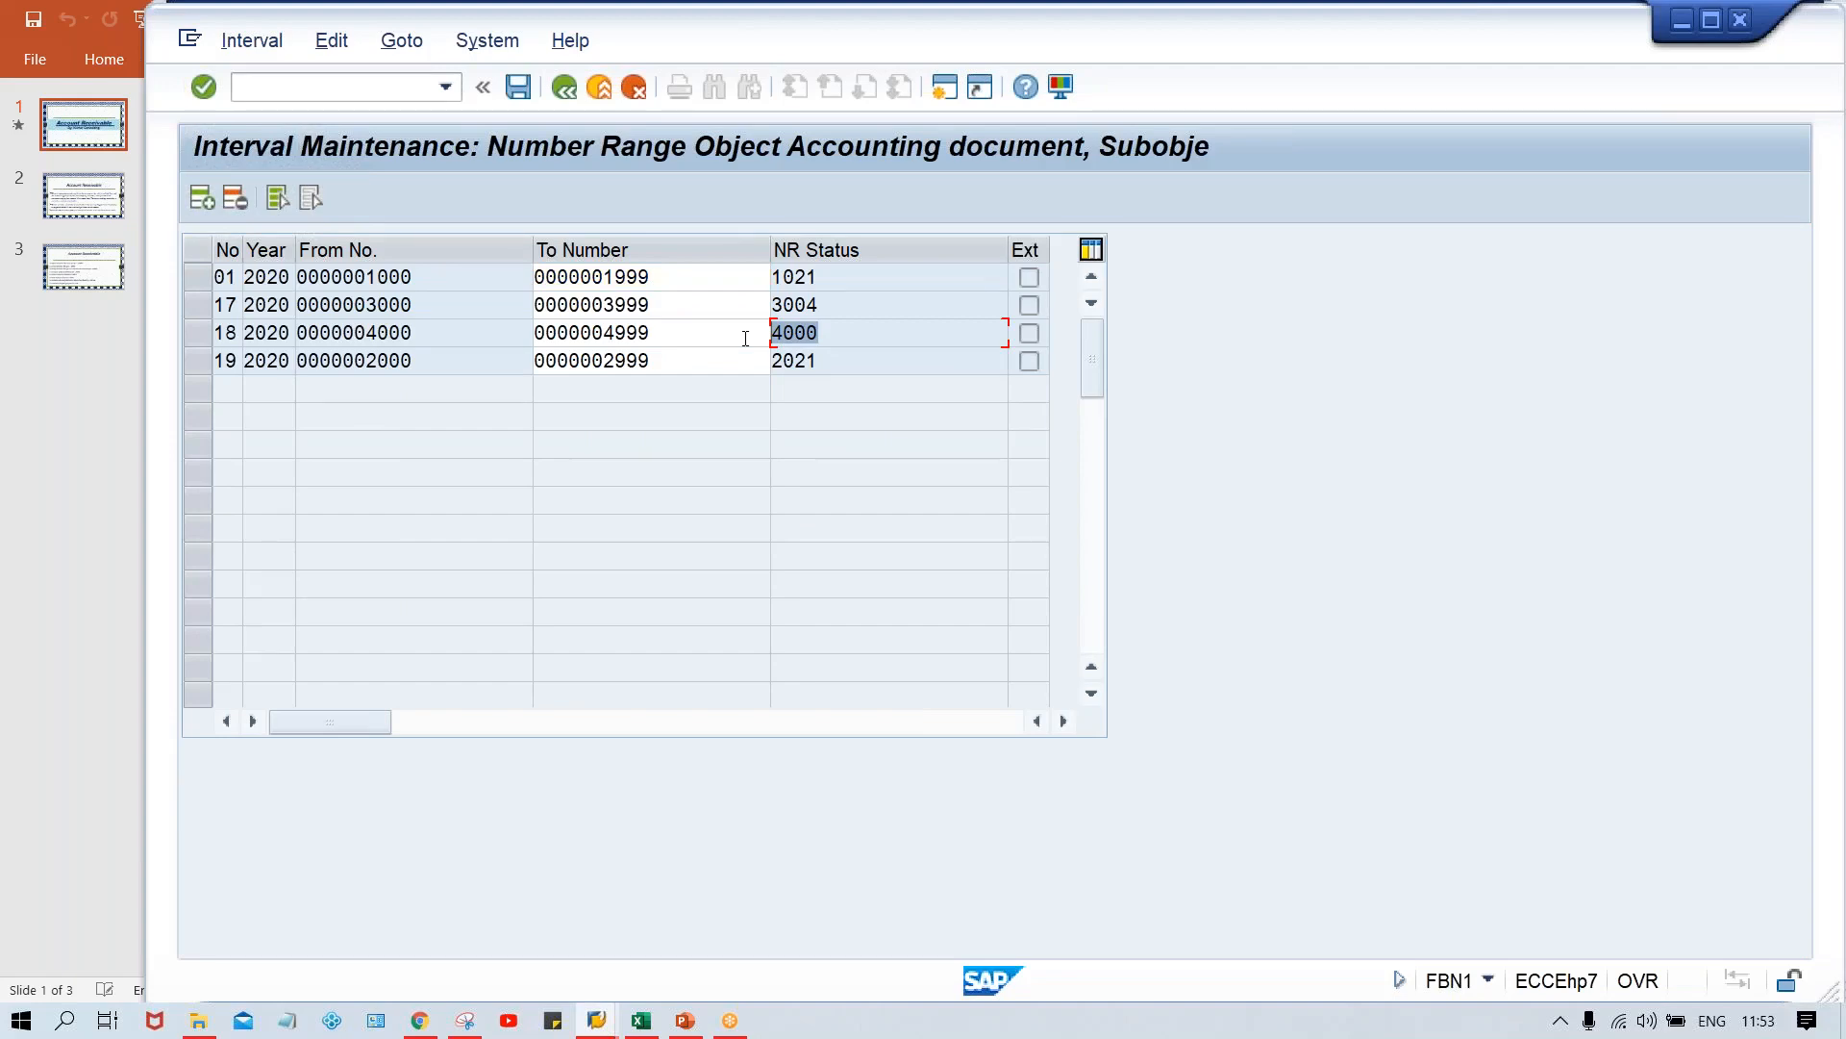
left_click(438, 337)
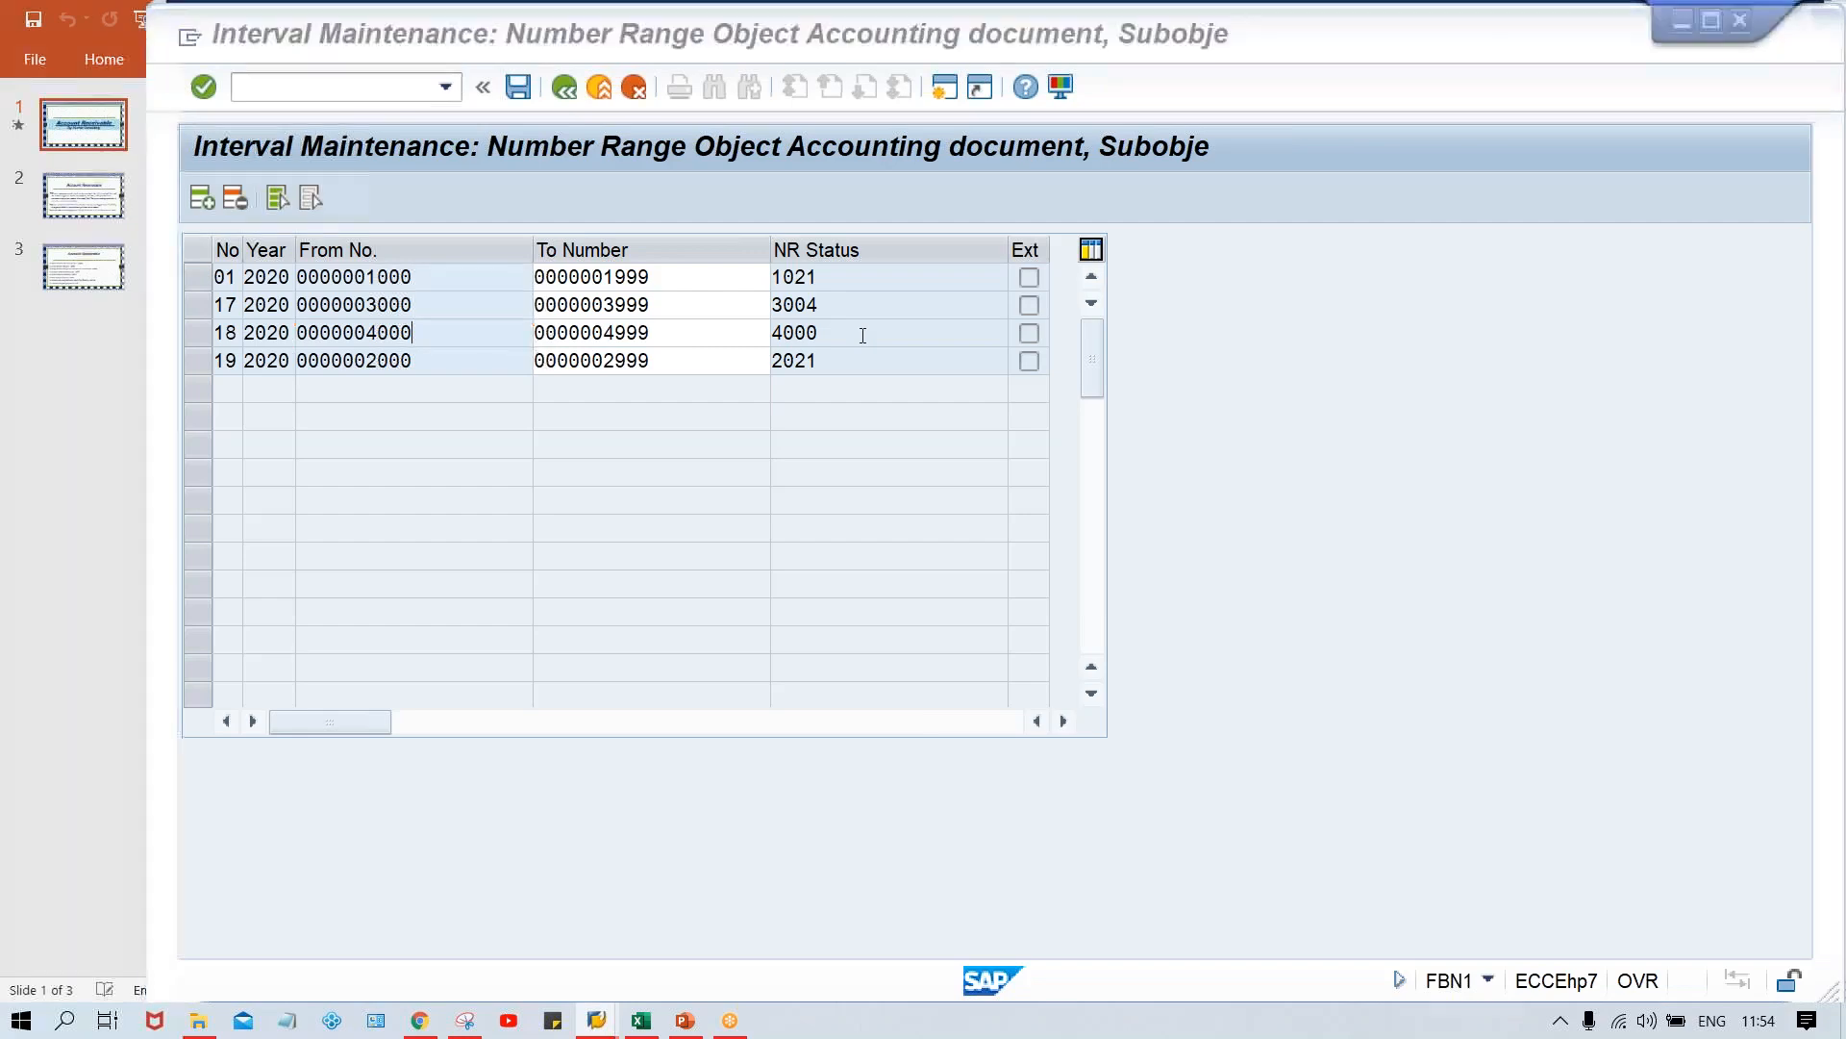
Switch to the Excel workbook and enter INV. in cell F6 with the amount 1000 in G6
key("alt+Tab")
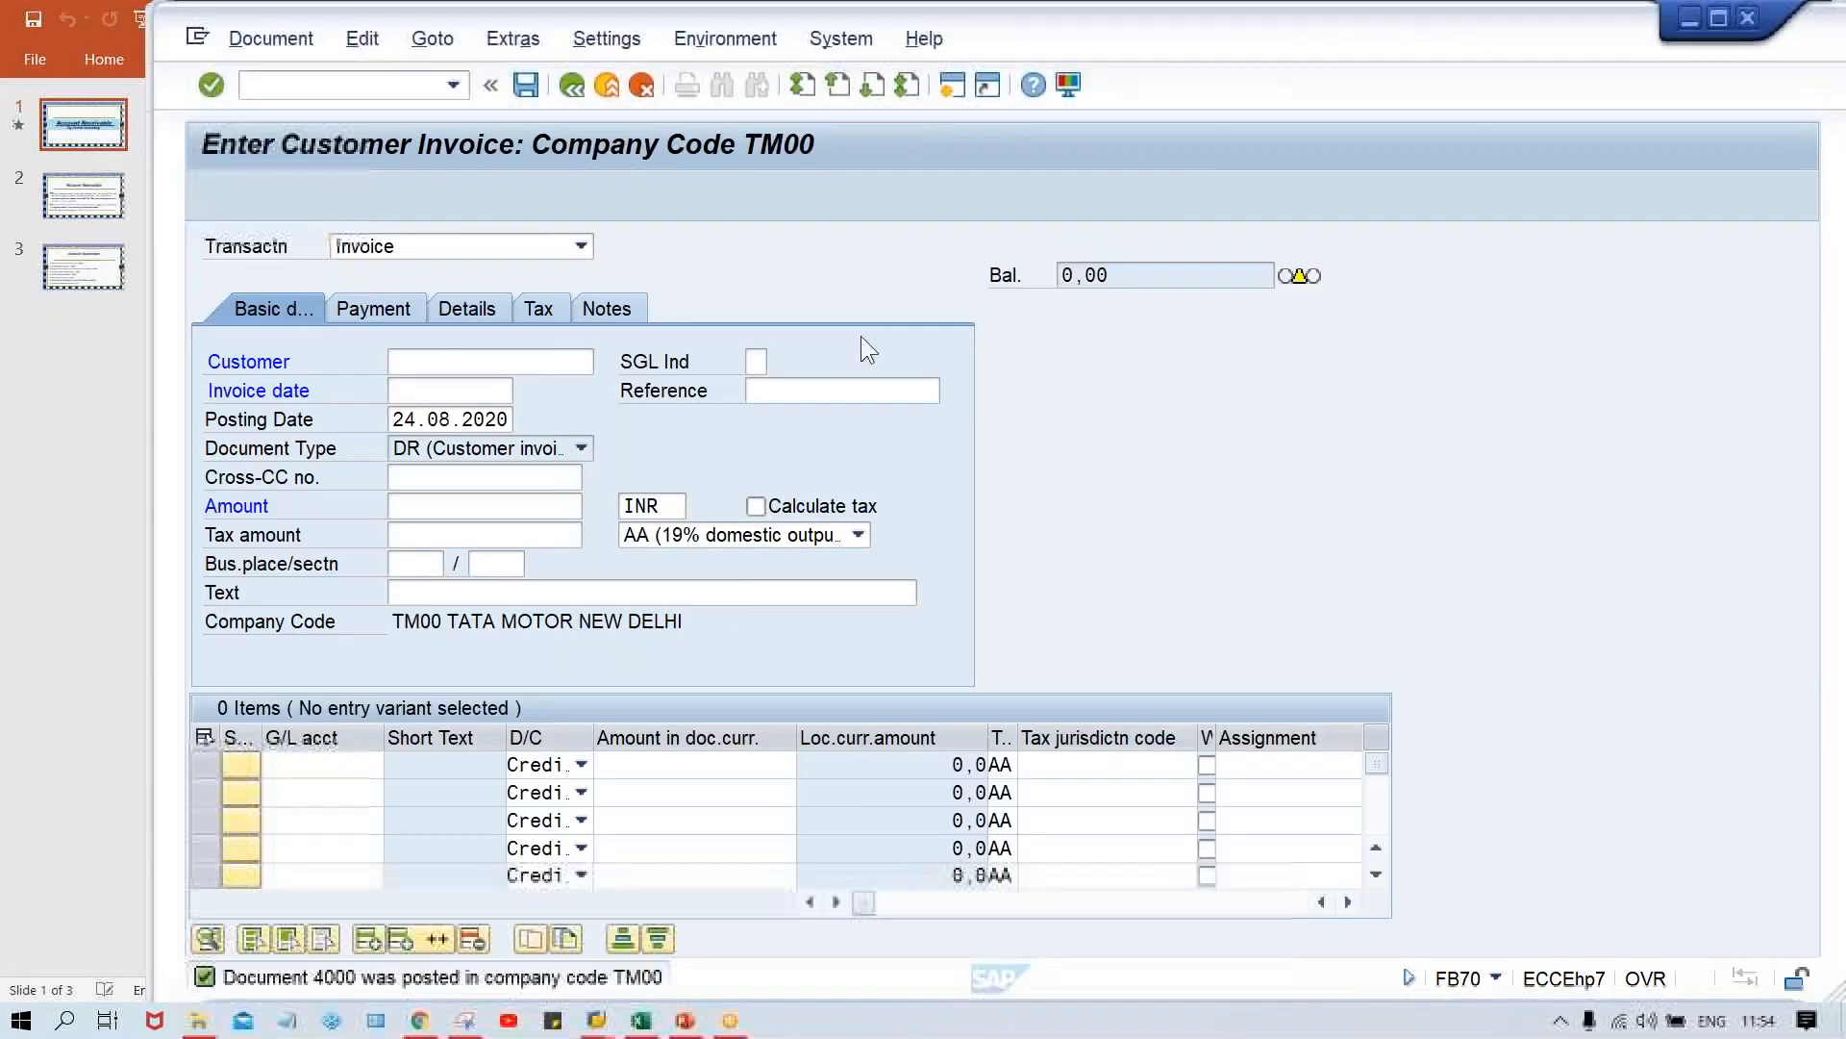
left_click(641, 1021)
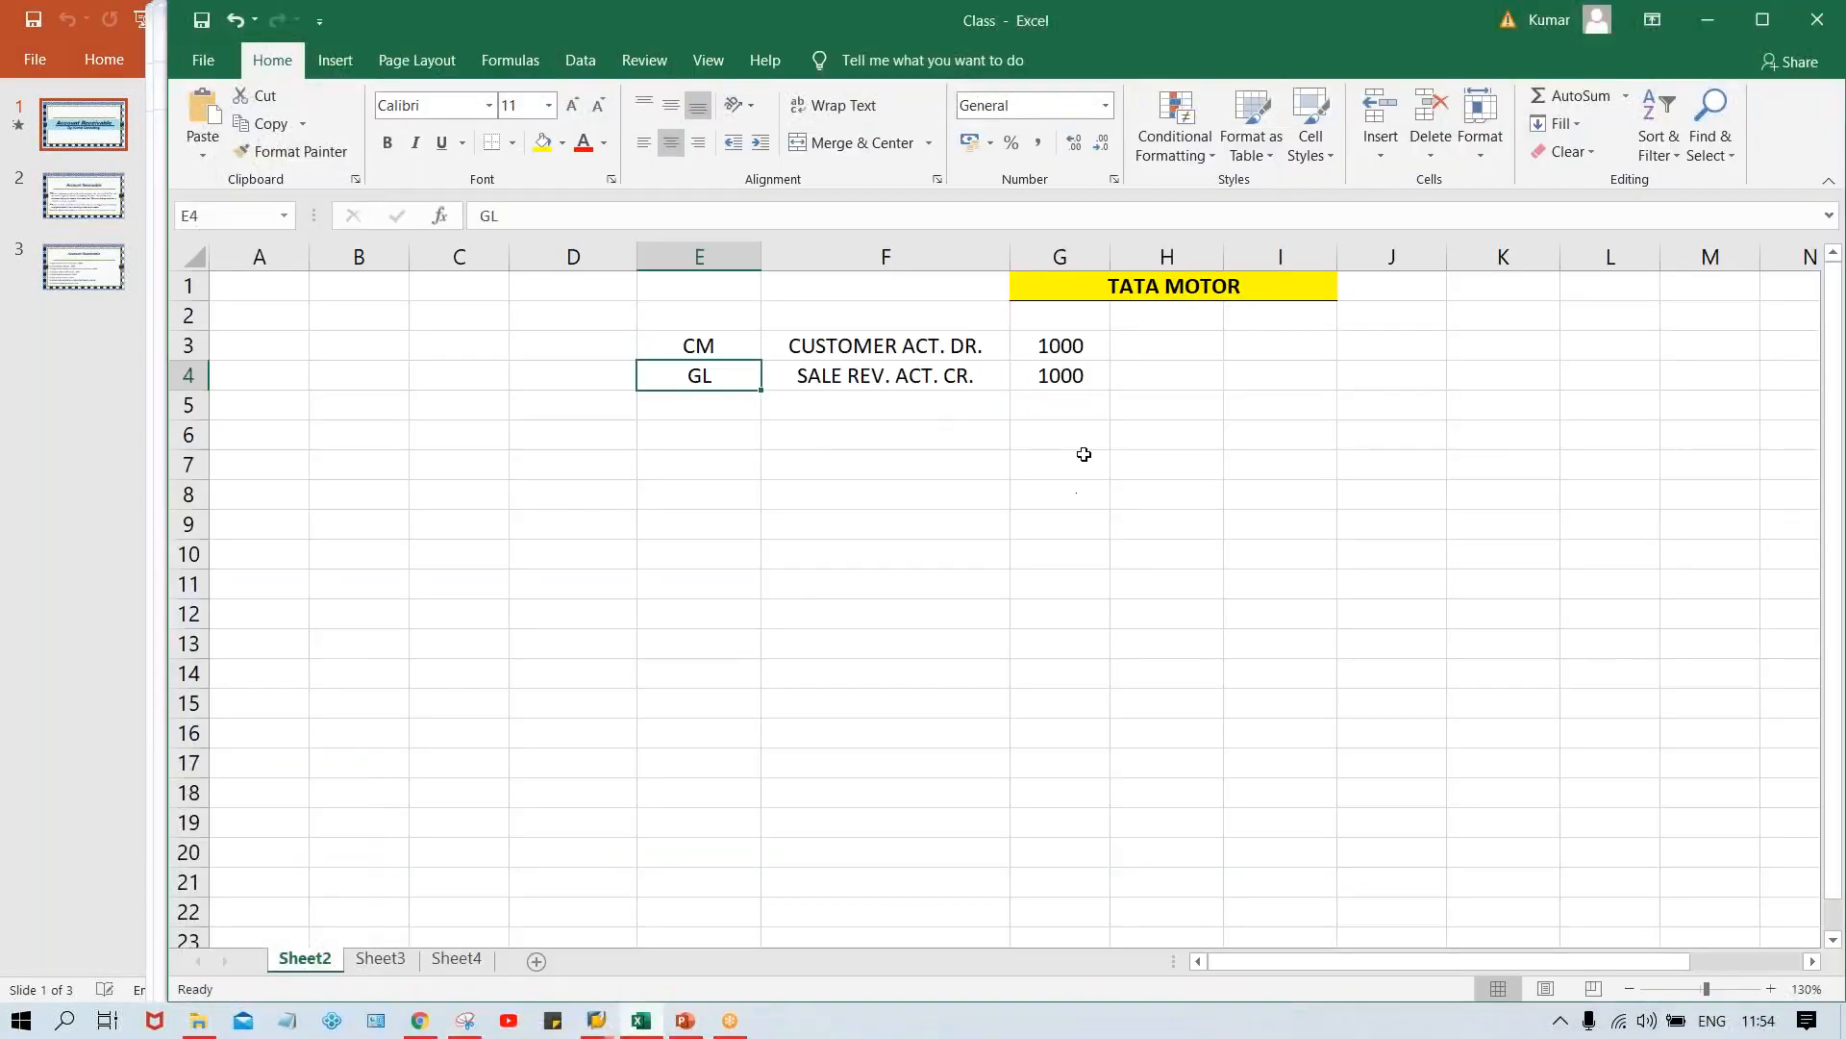
left_click(1054, 441)
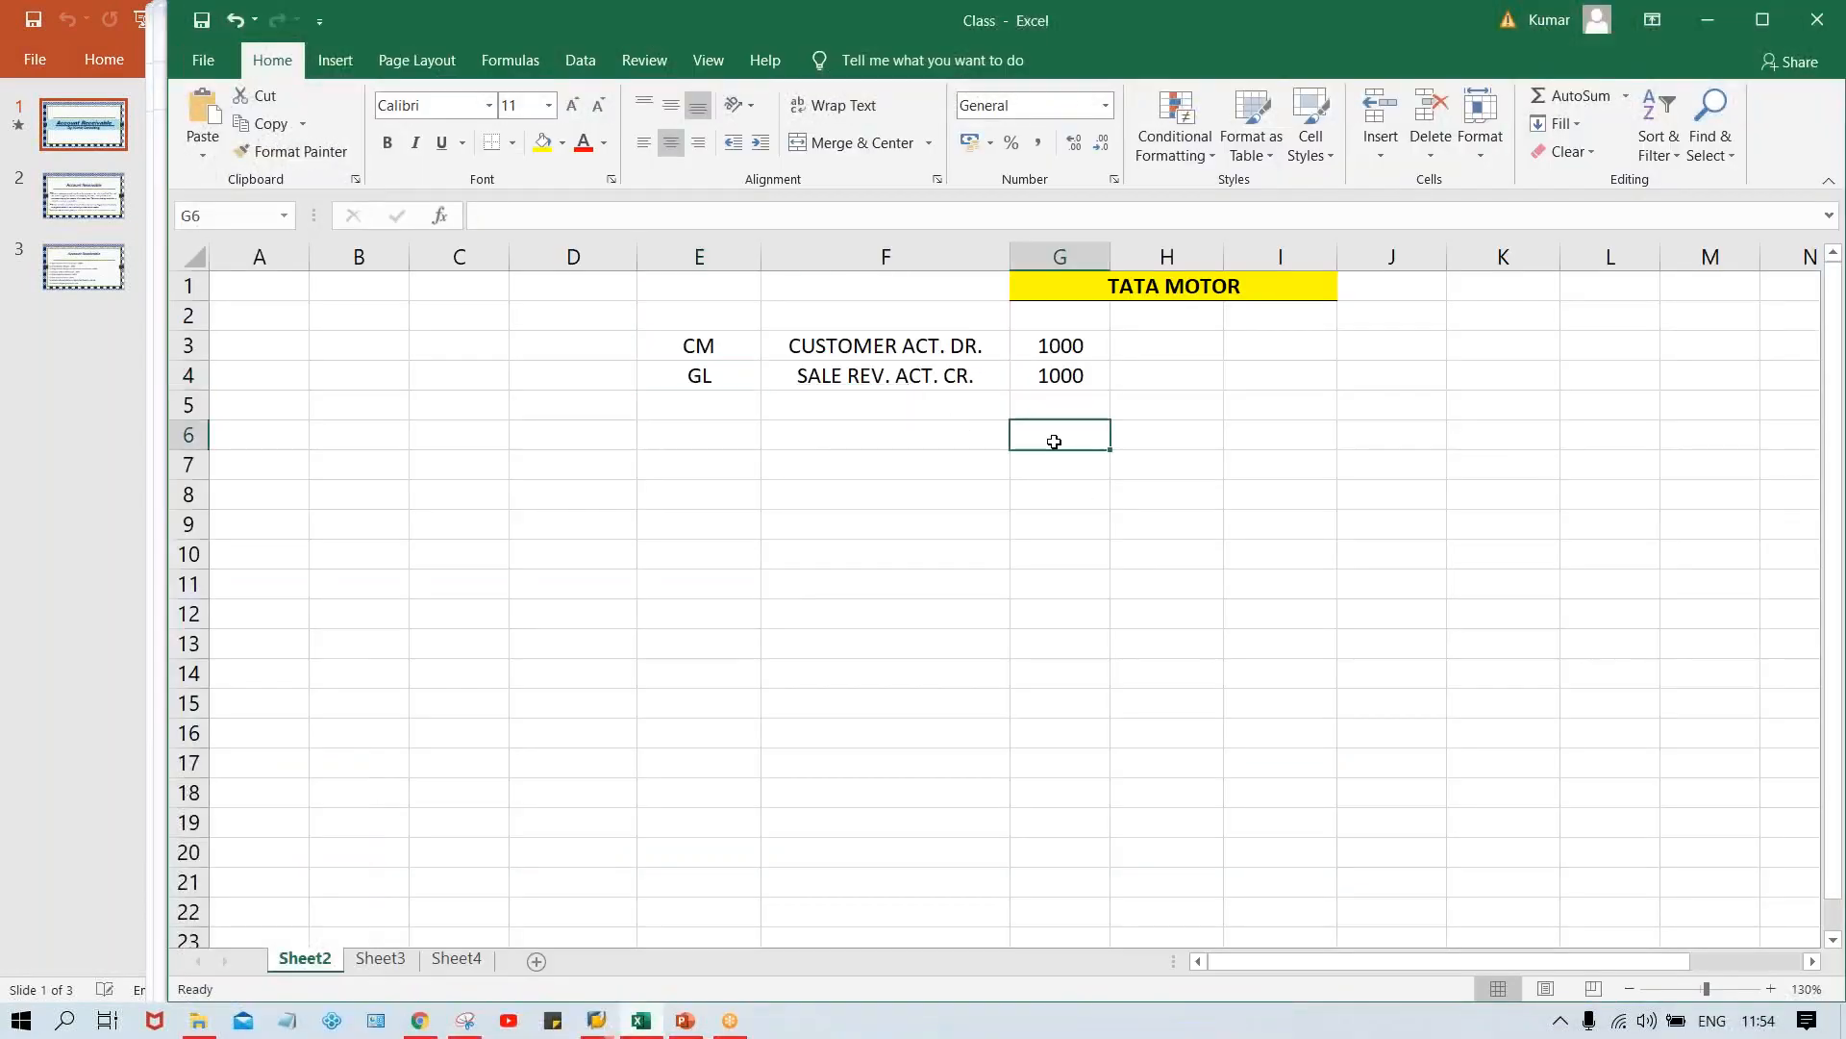
left_click(934, 442)
type("INV.")
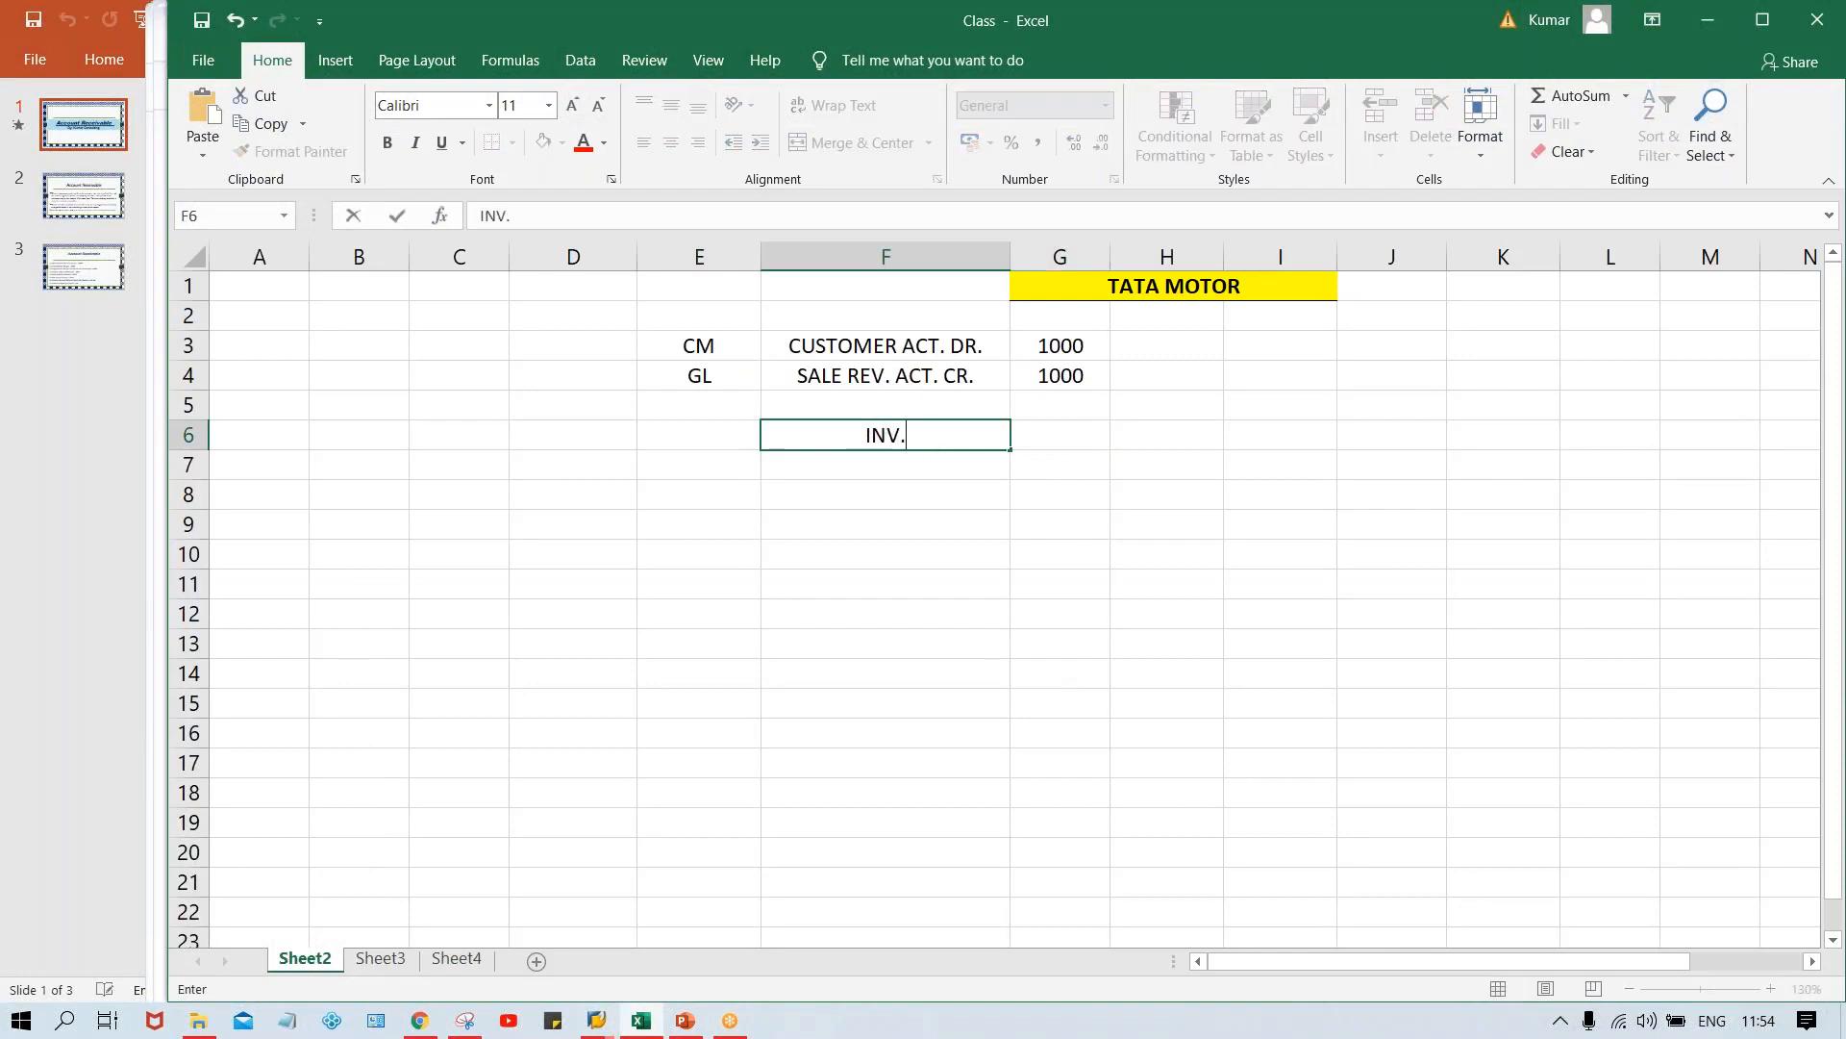
key("Tab")
type("1000")
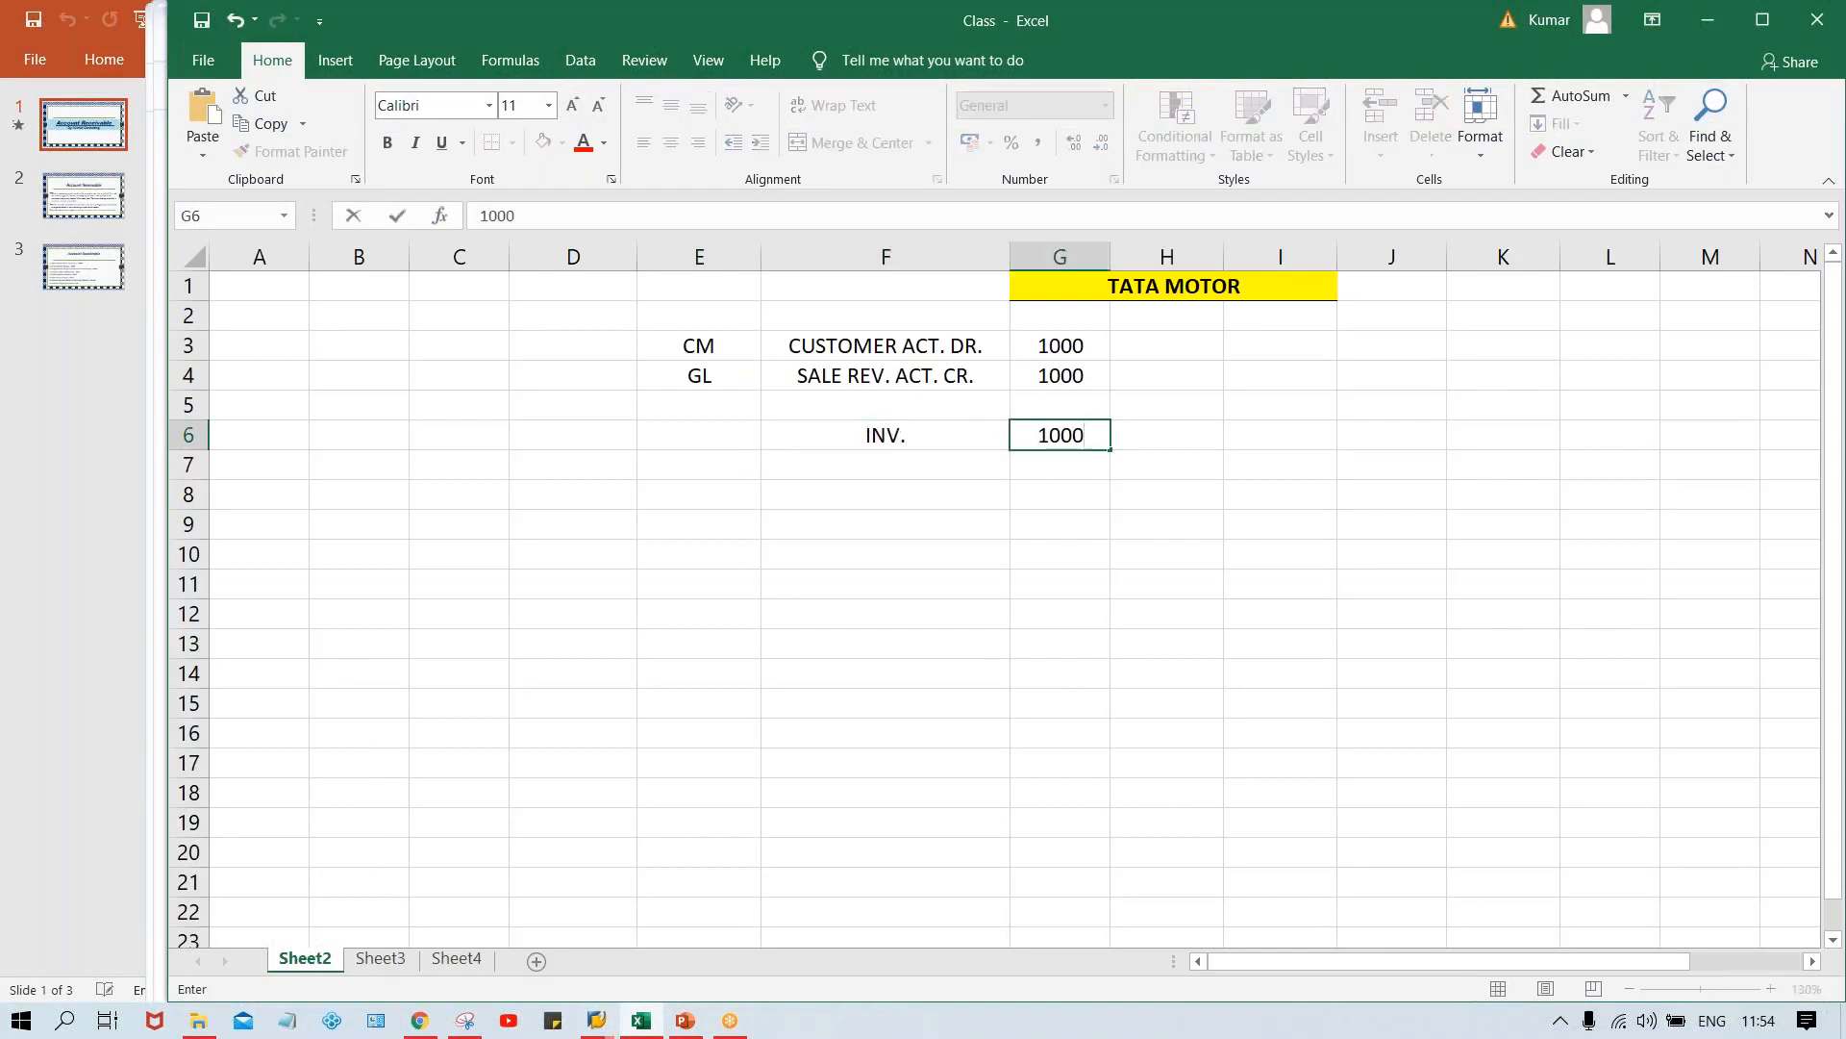
key("Return")
Enter CCM in cell F7 with the amount 400 in G7
type("CCM")
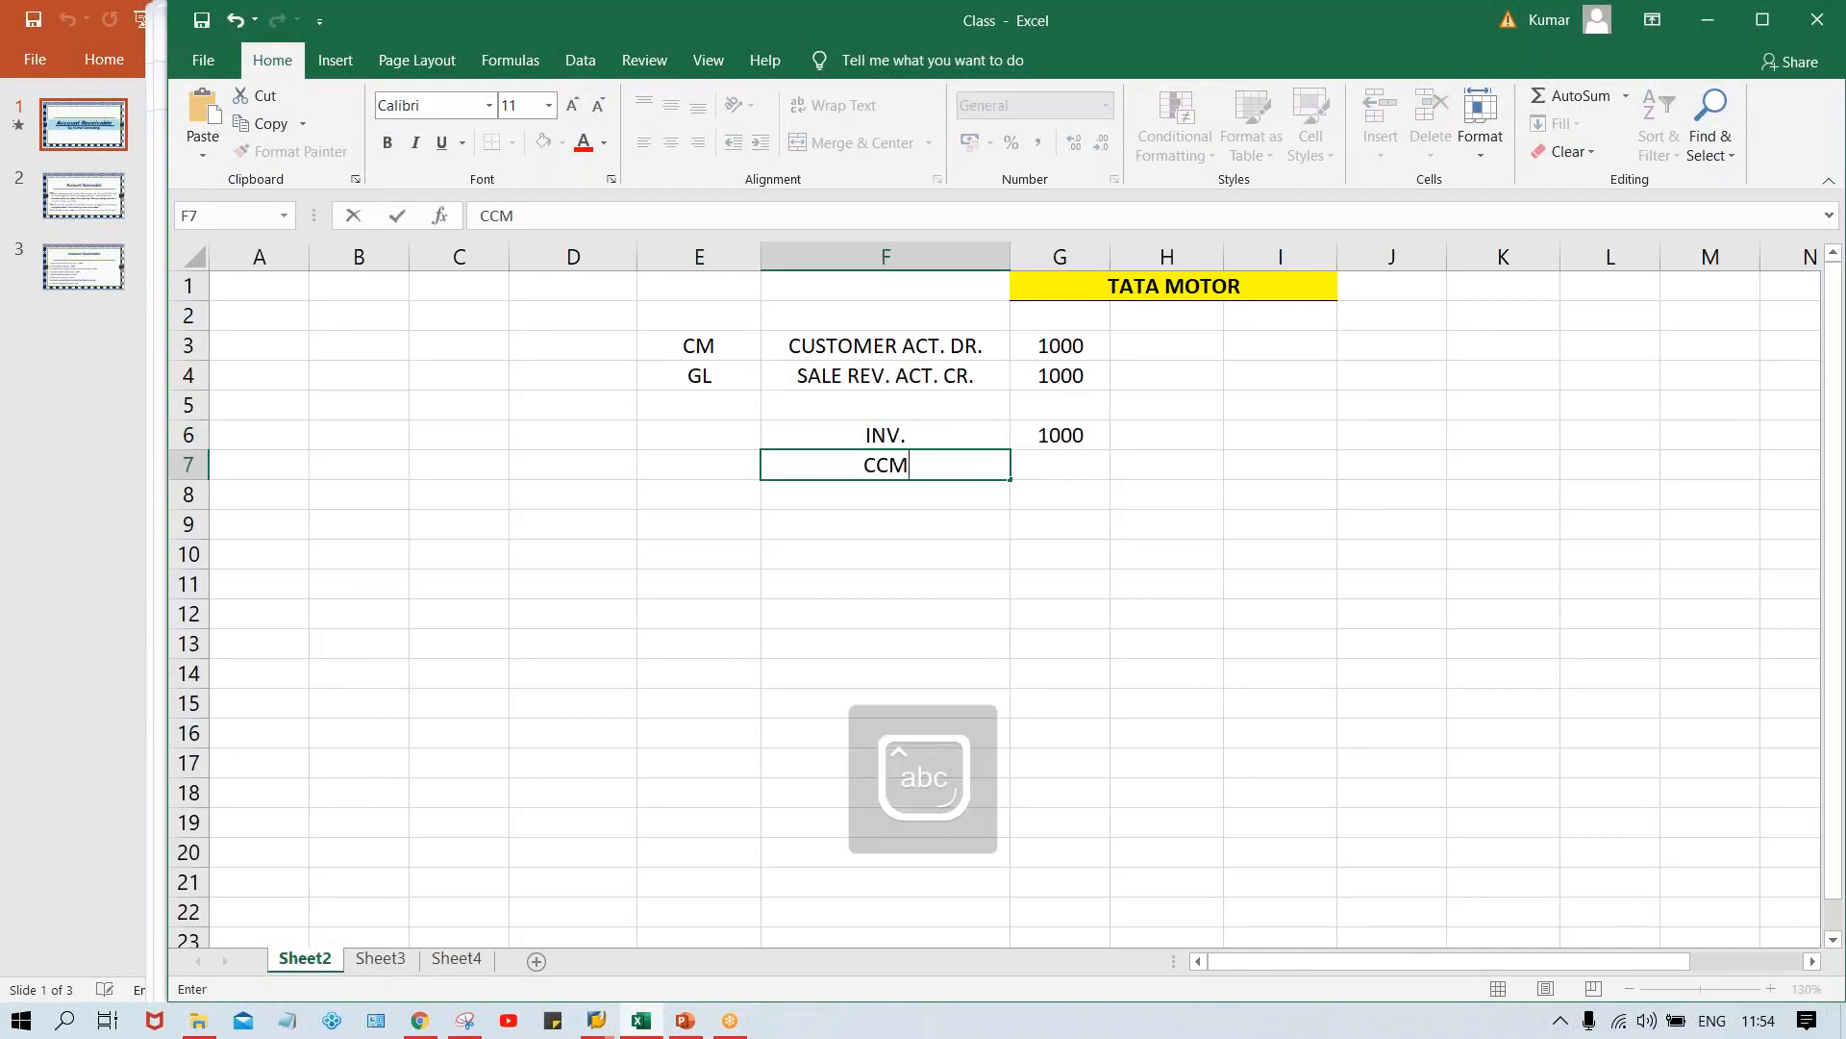
key("Tab")
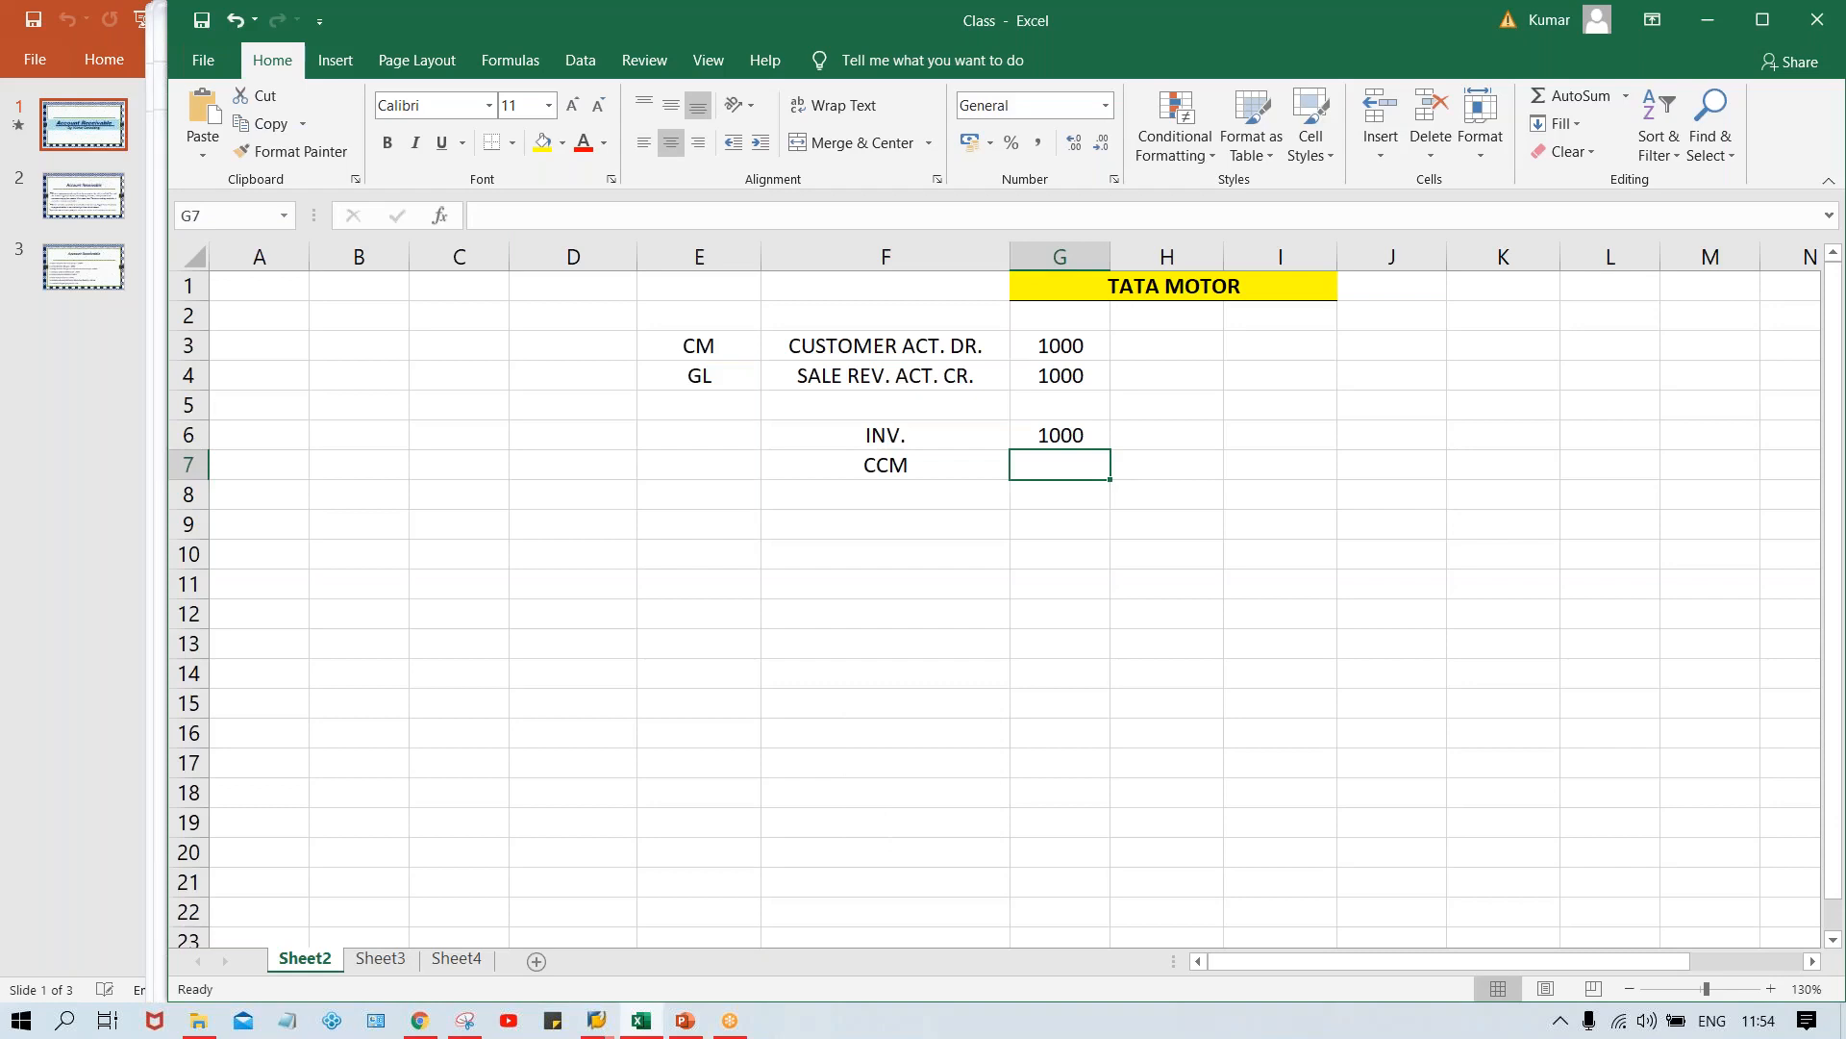
type("400")
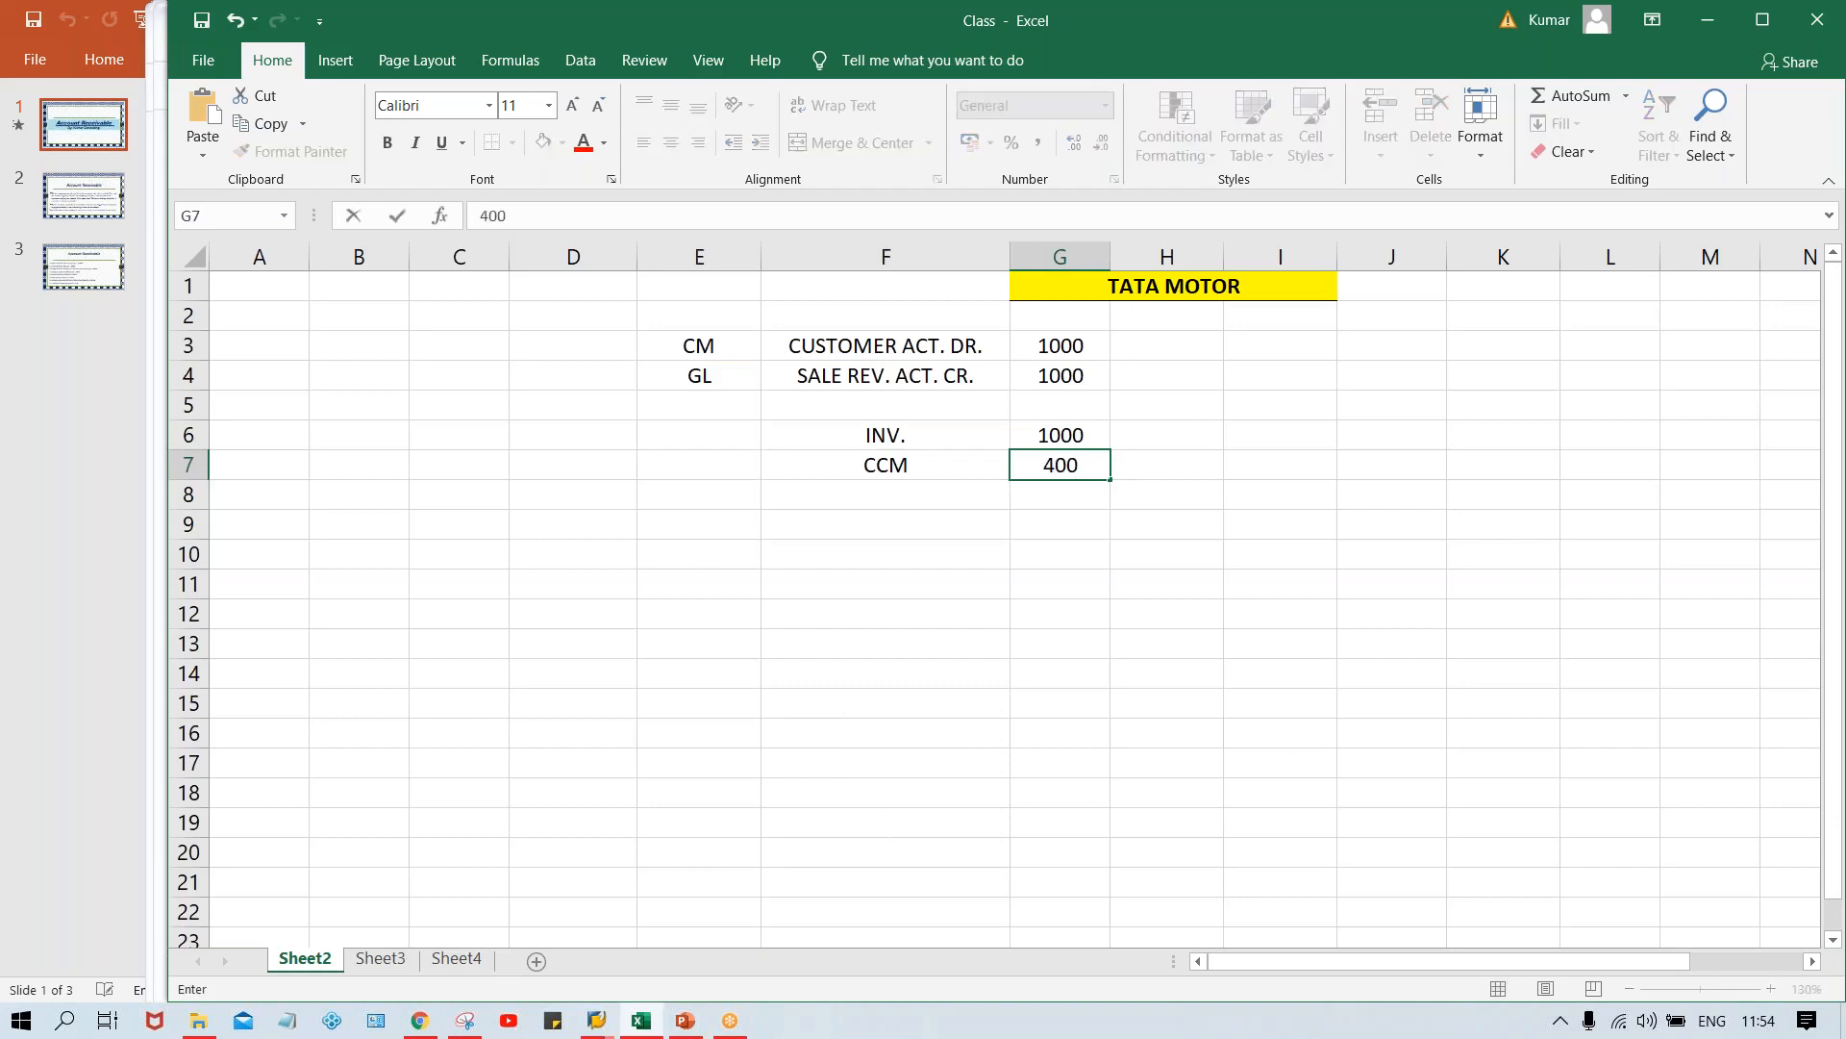
key("Return")
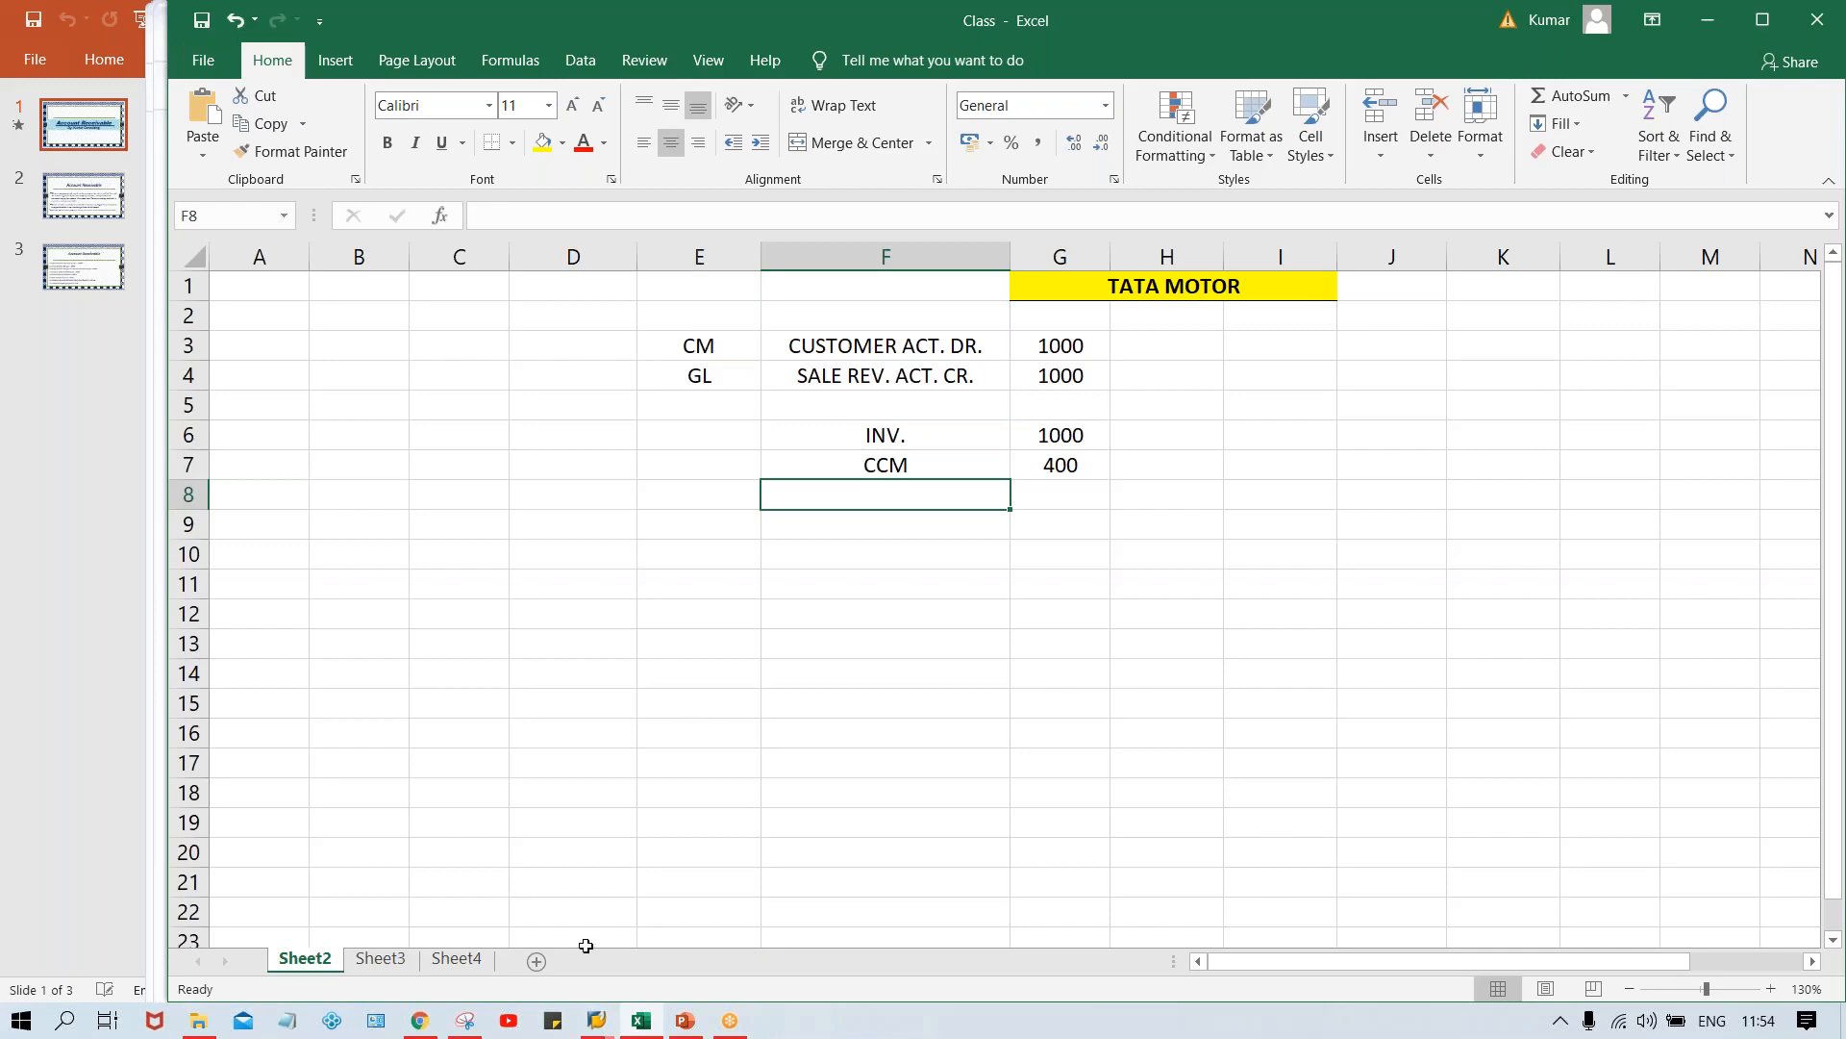
Switch back to the SAP customer invoice window and set the transaction type to Credit memo
mouse_move(595, 1025)
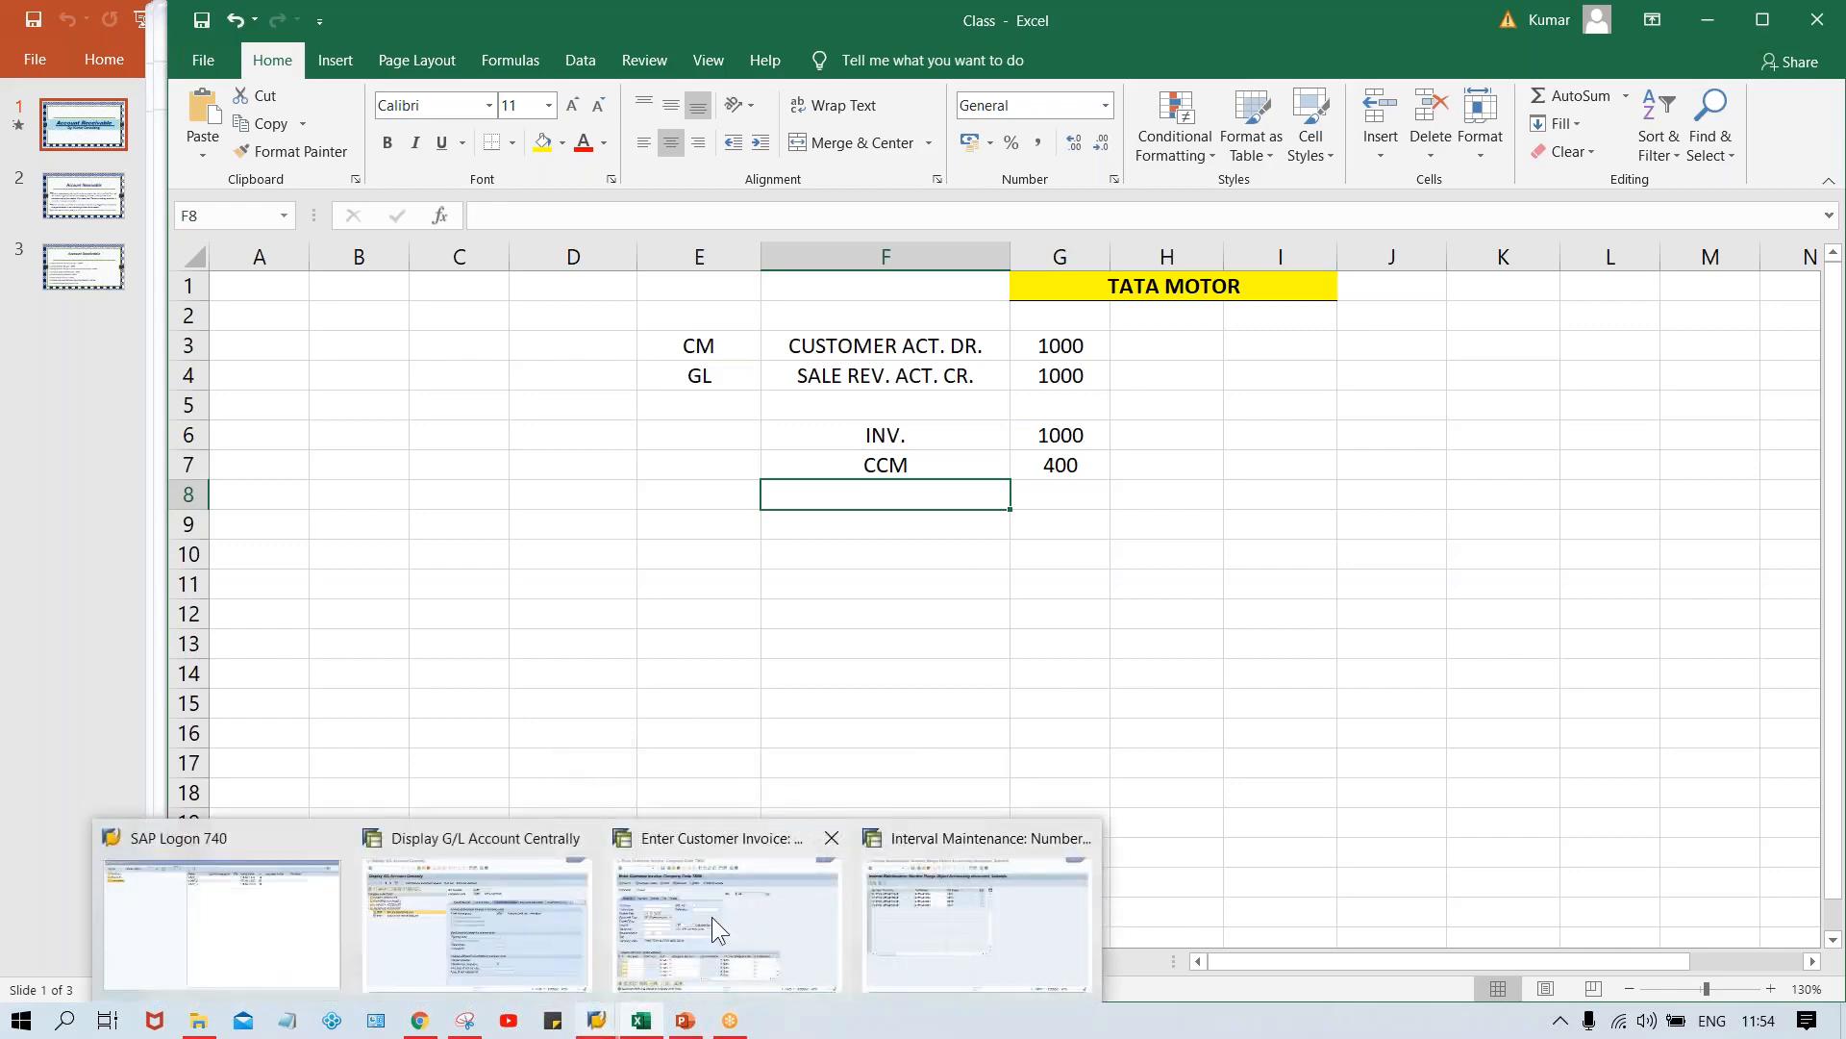
left_click(711, 915)
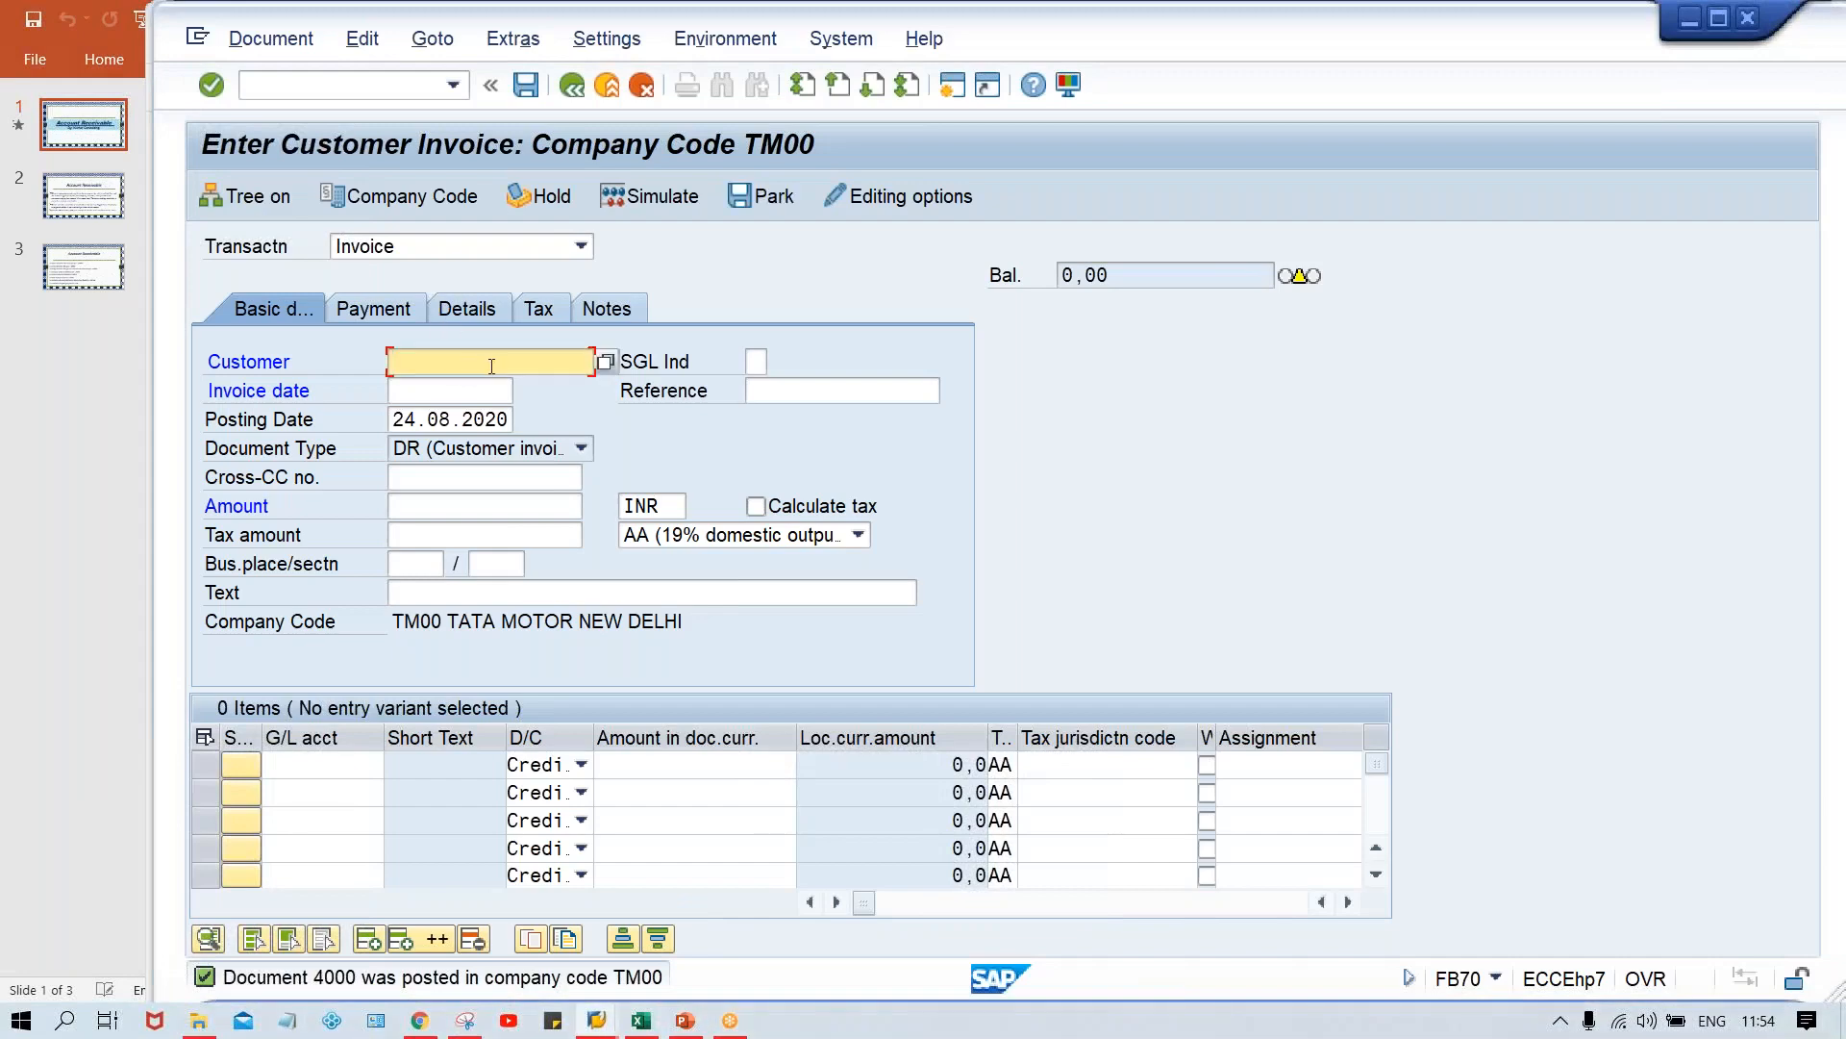
left_click(448, 256)
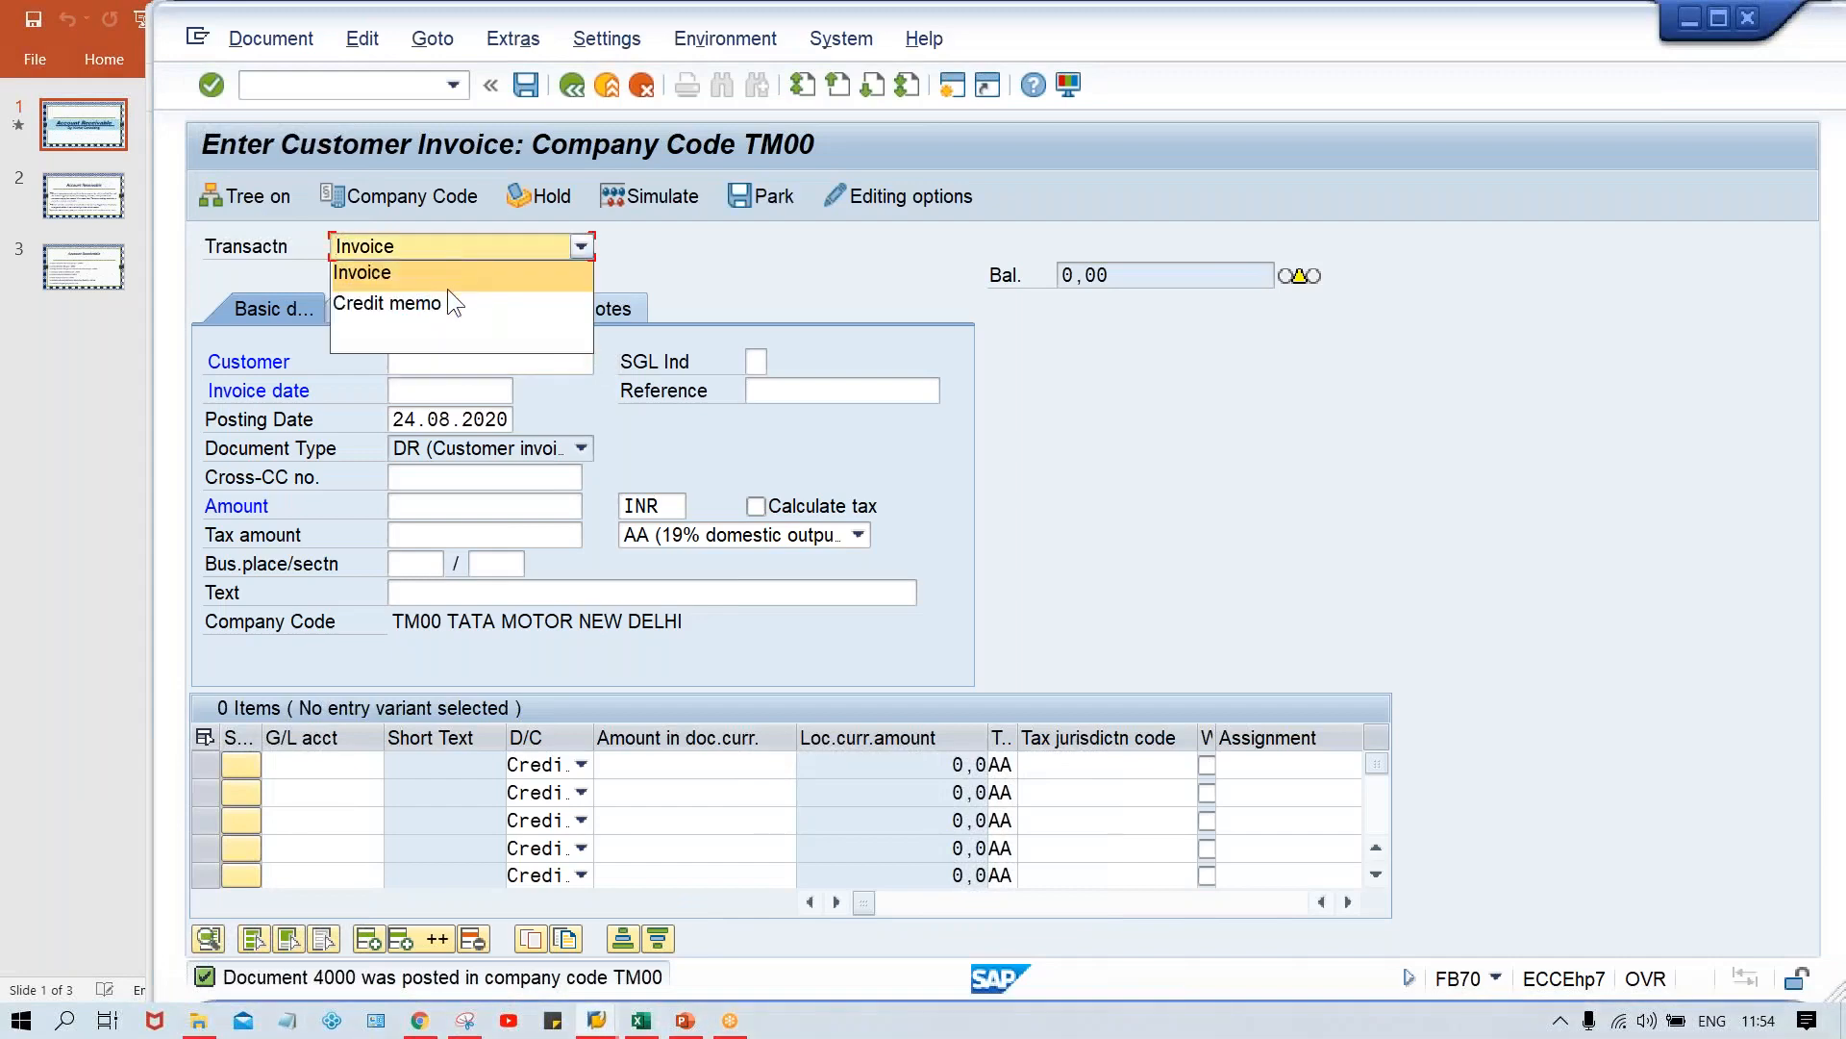
left_click(448, 292)
left_click(448, 256)
left_click(441, 301)
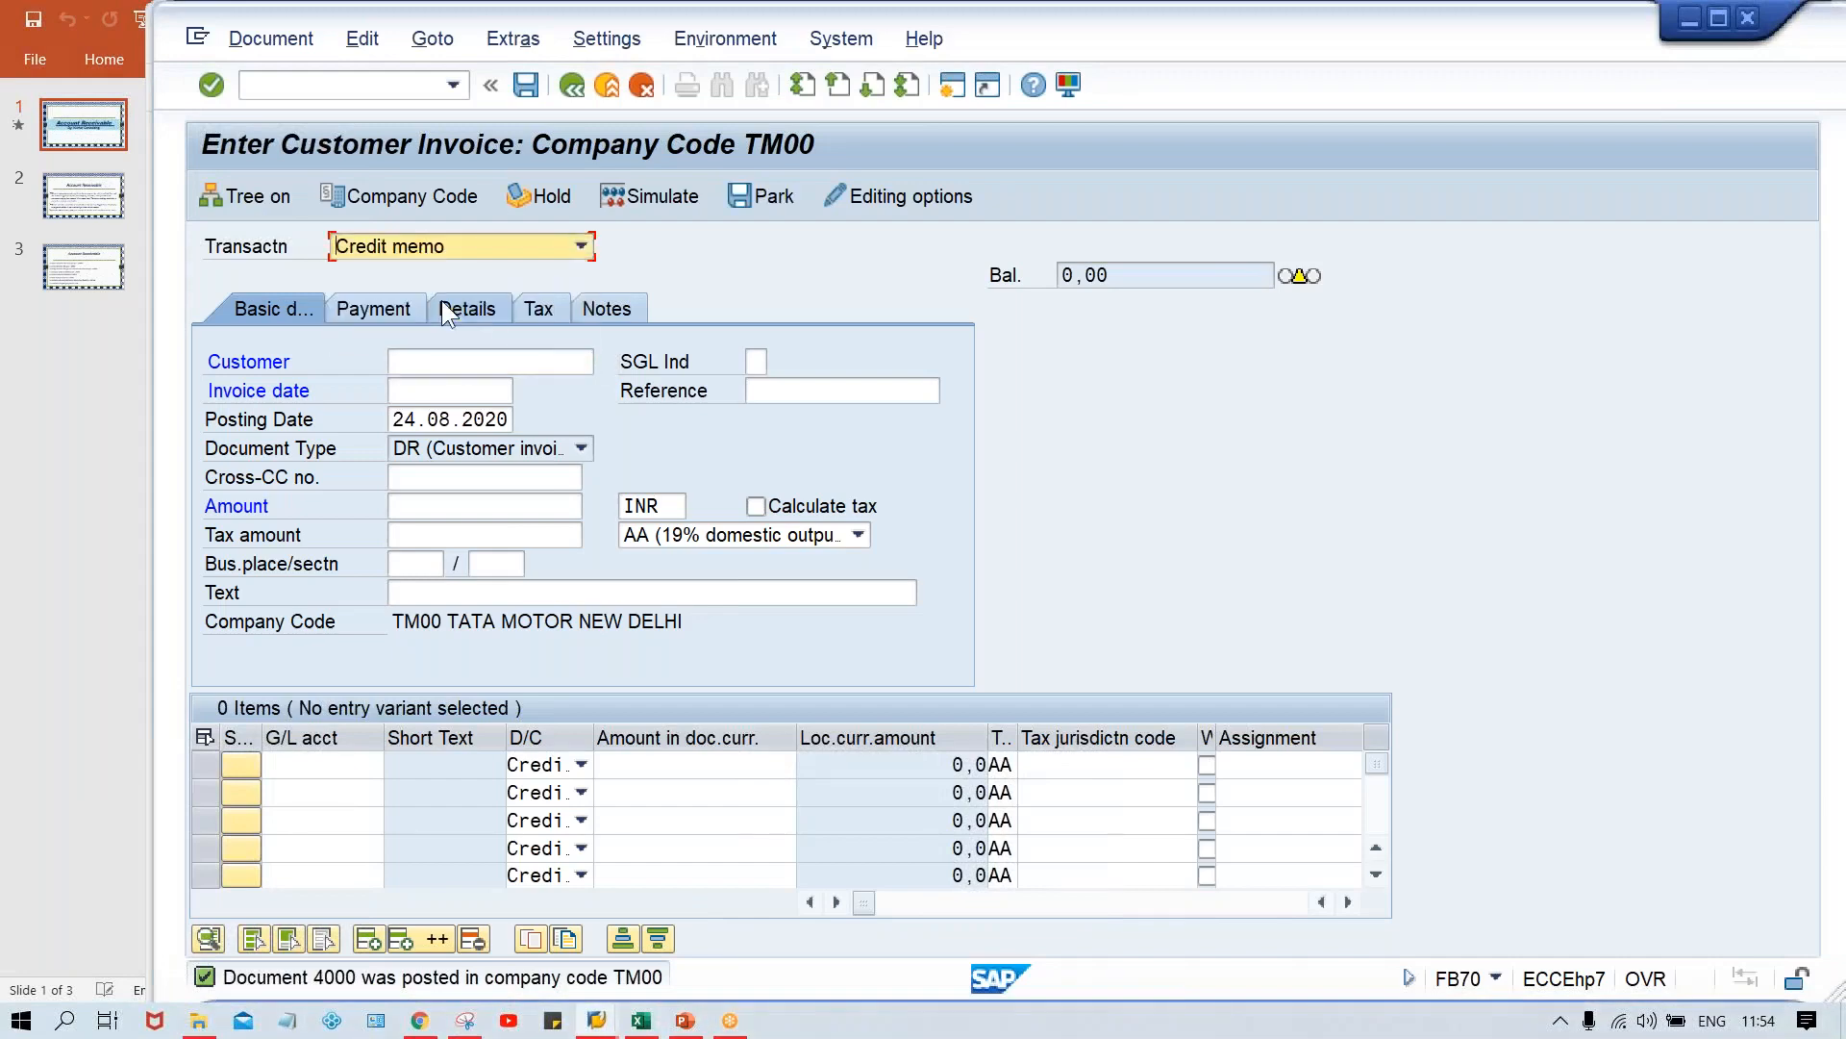
Start the customer credit memo transaction FB75 in the same session in place of the invoice entry
left_click(331, 89)
type("/")
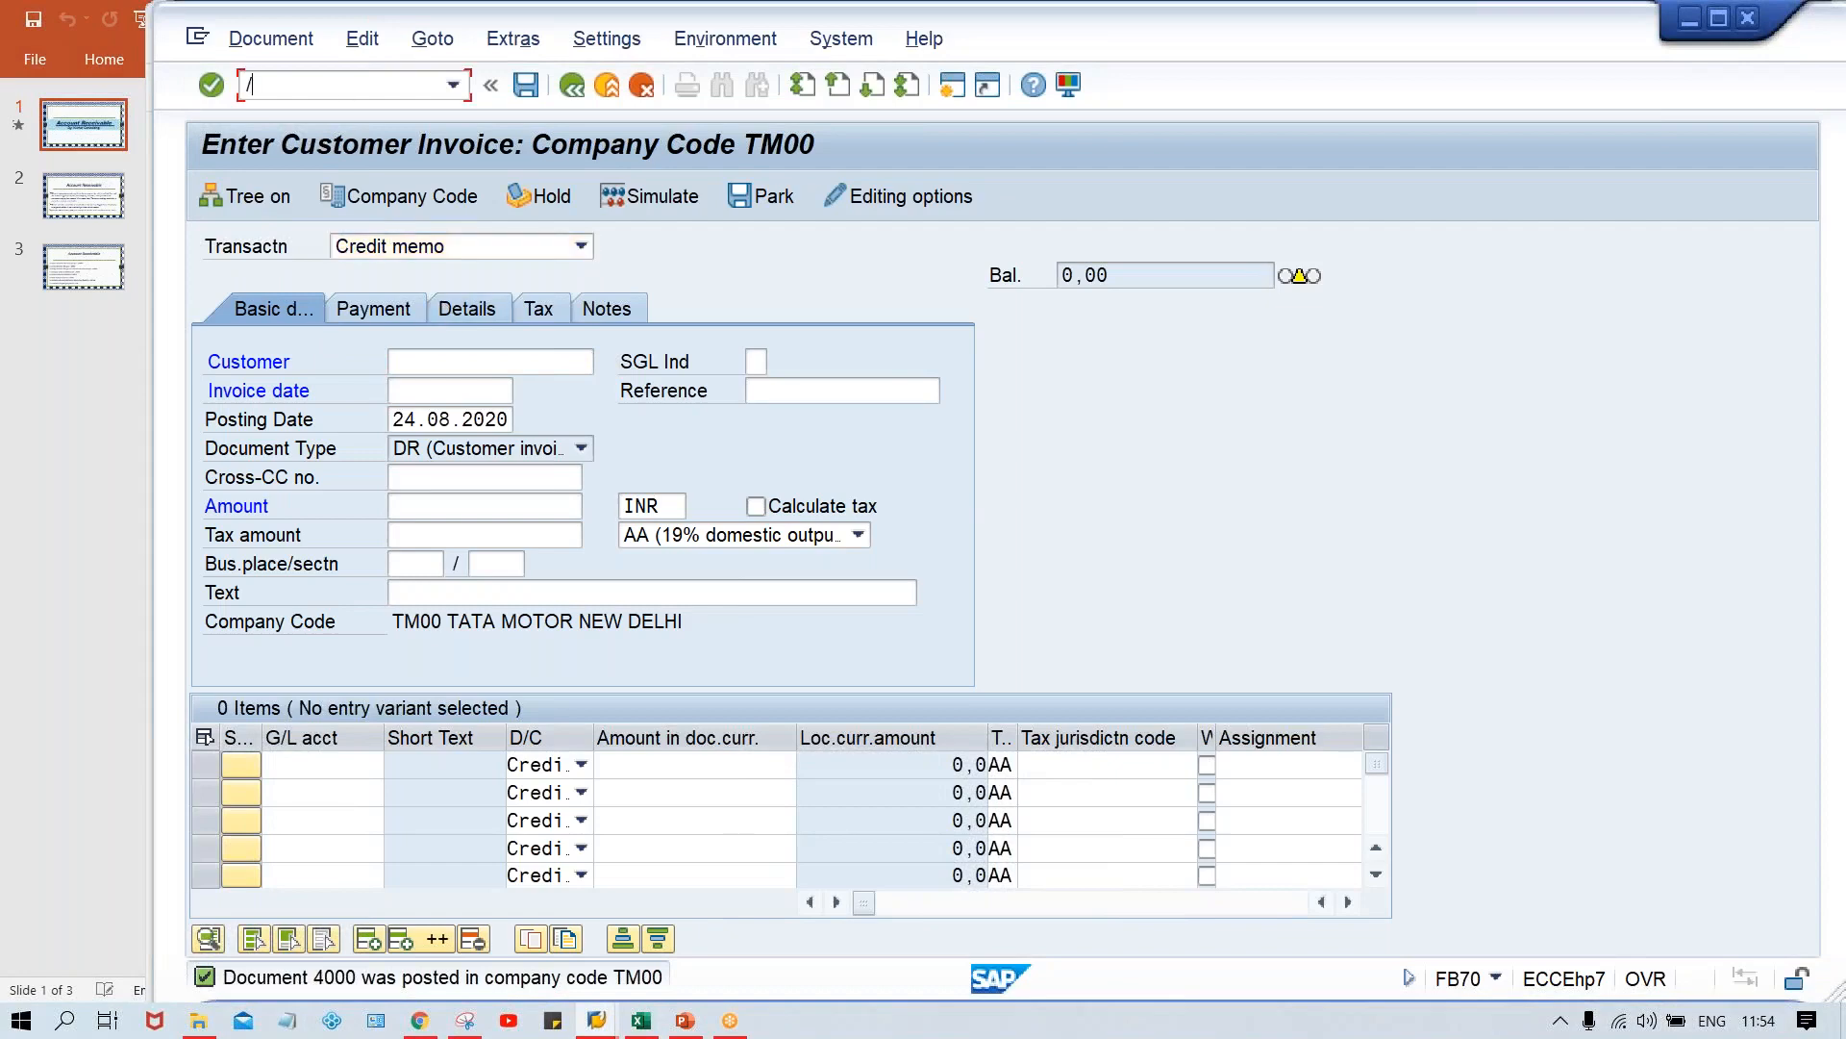
type("NFB70")
key("BackSpace")
type("5")
key("Return")
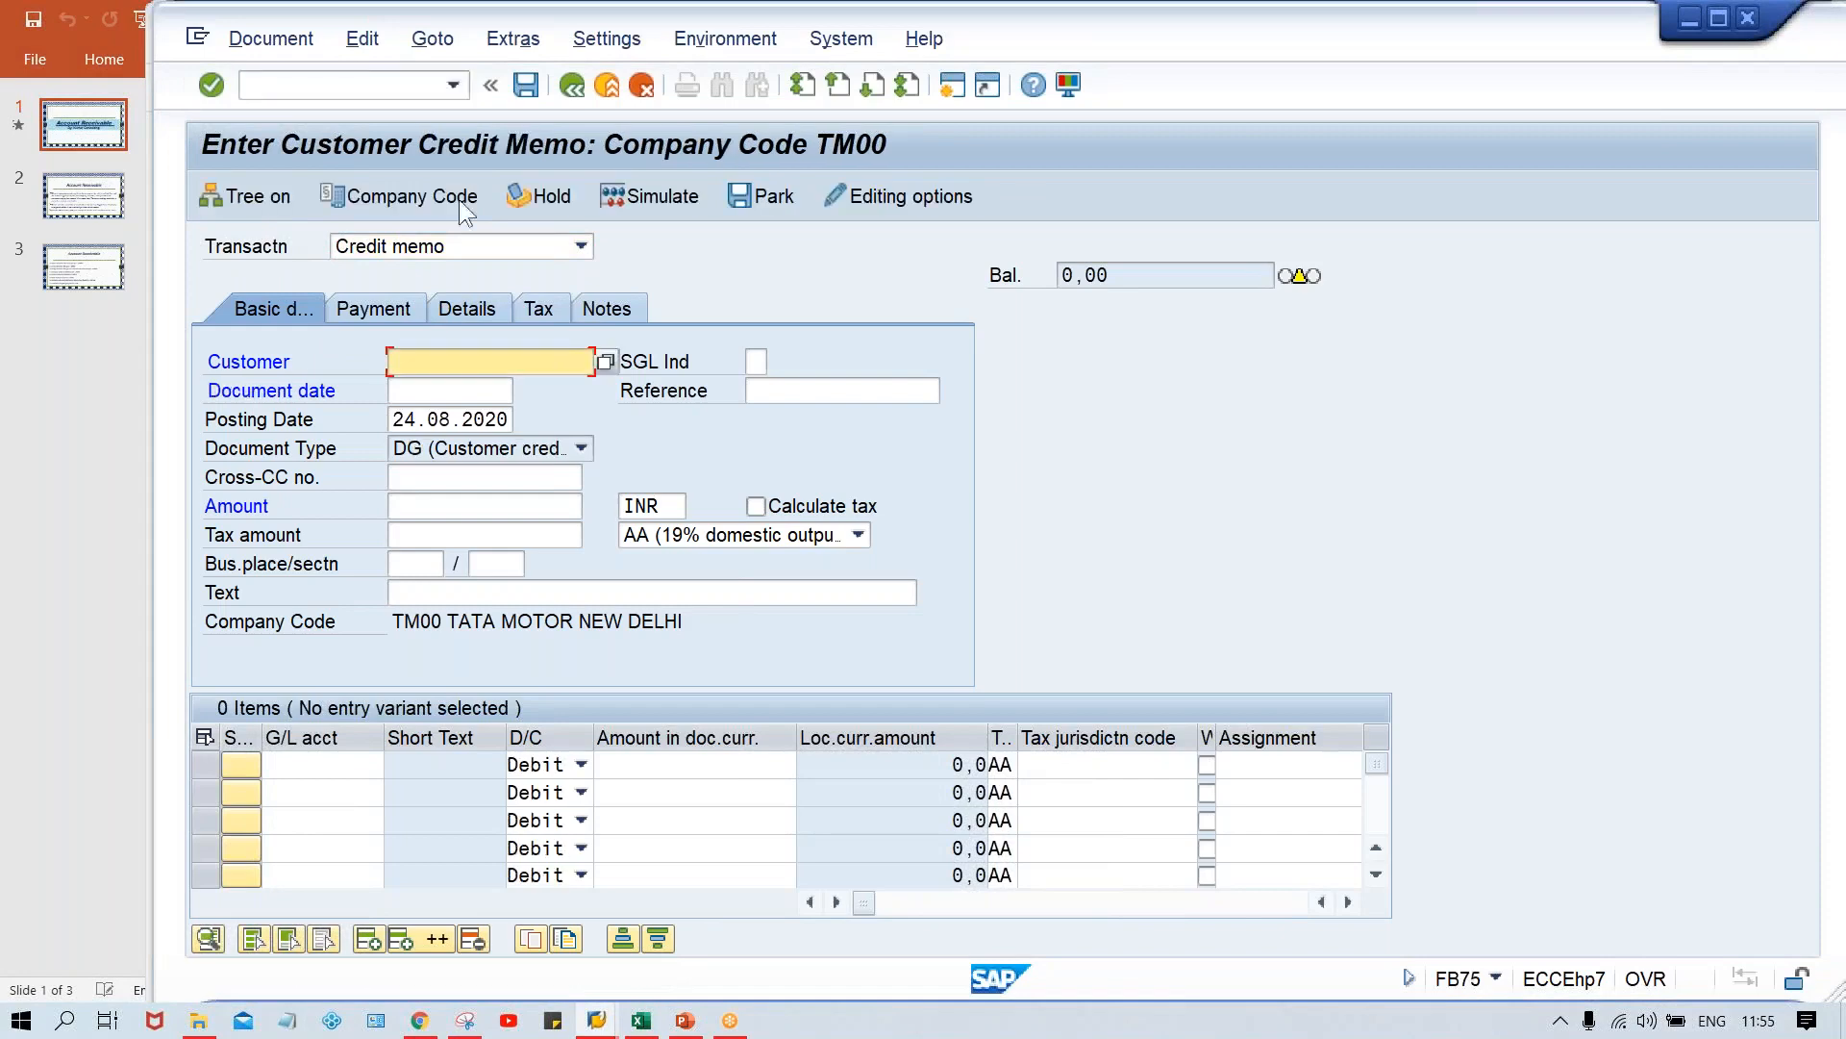
Fill in the customer number and the document date 24.08.2020 in the credit memo's basic data
key("Down")
key("Return")
key("Tab")
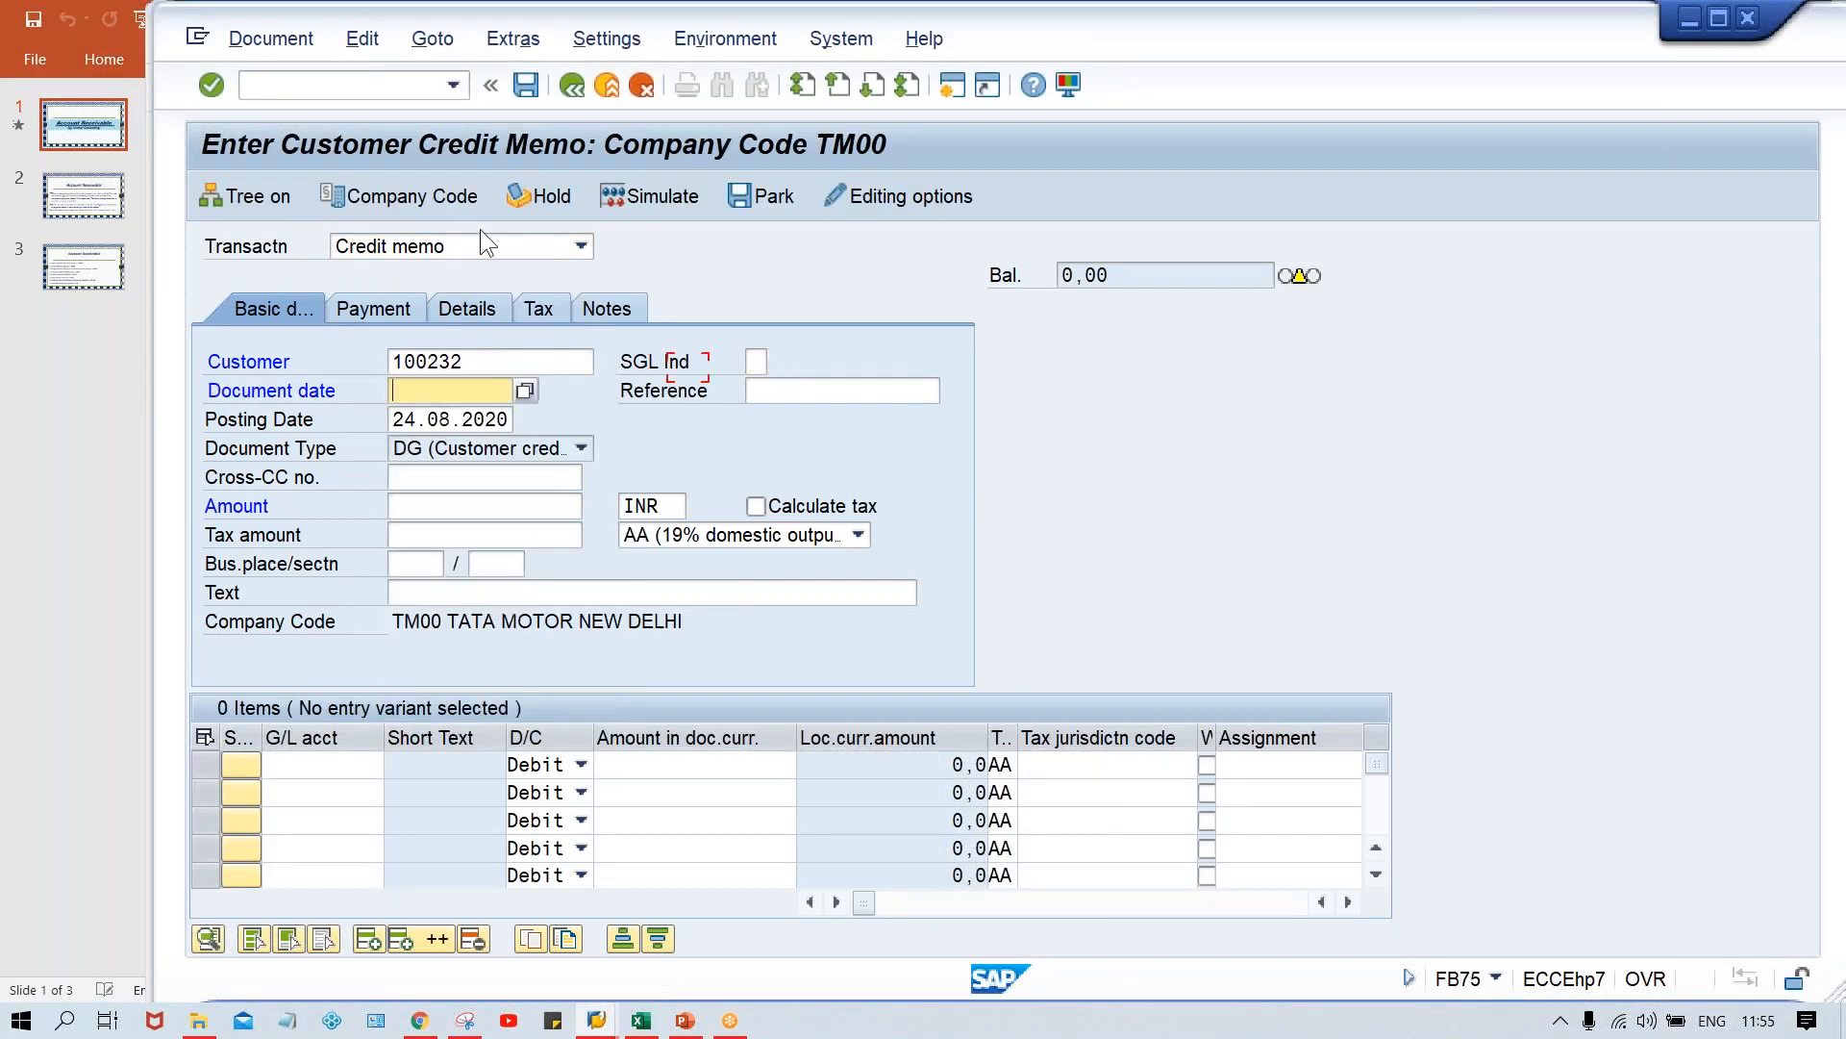
key("Down")
key("Return")
key("Tab")
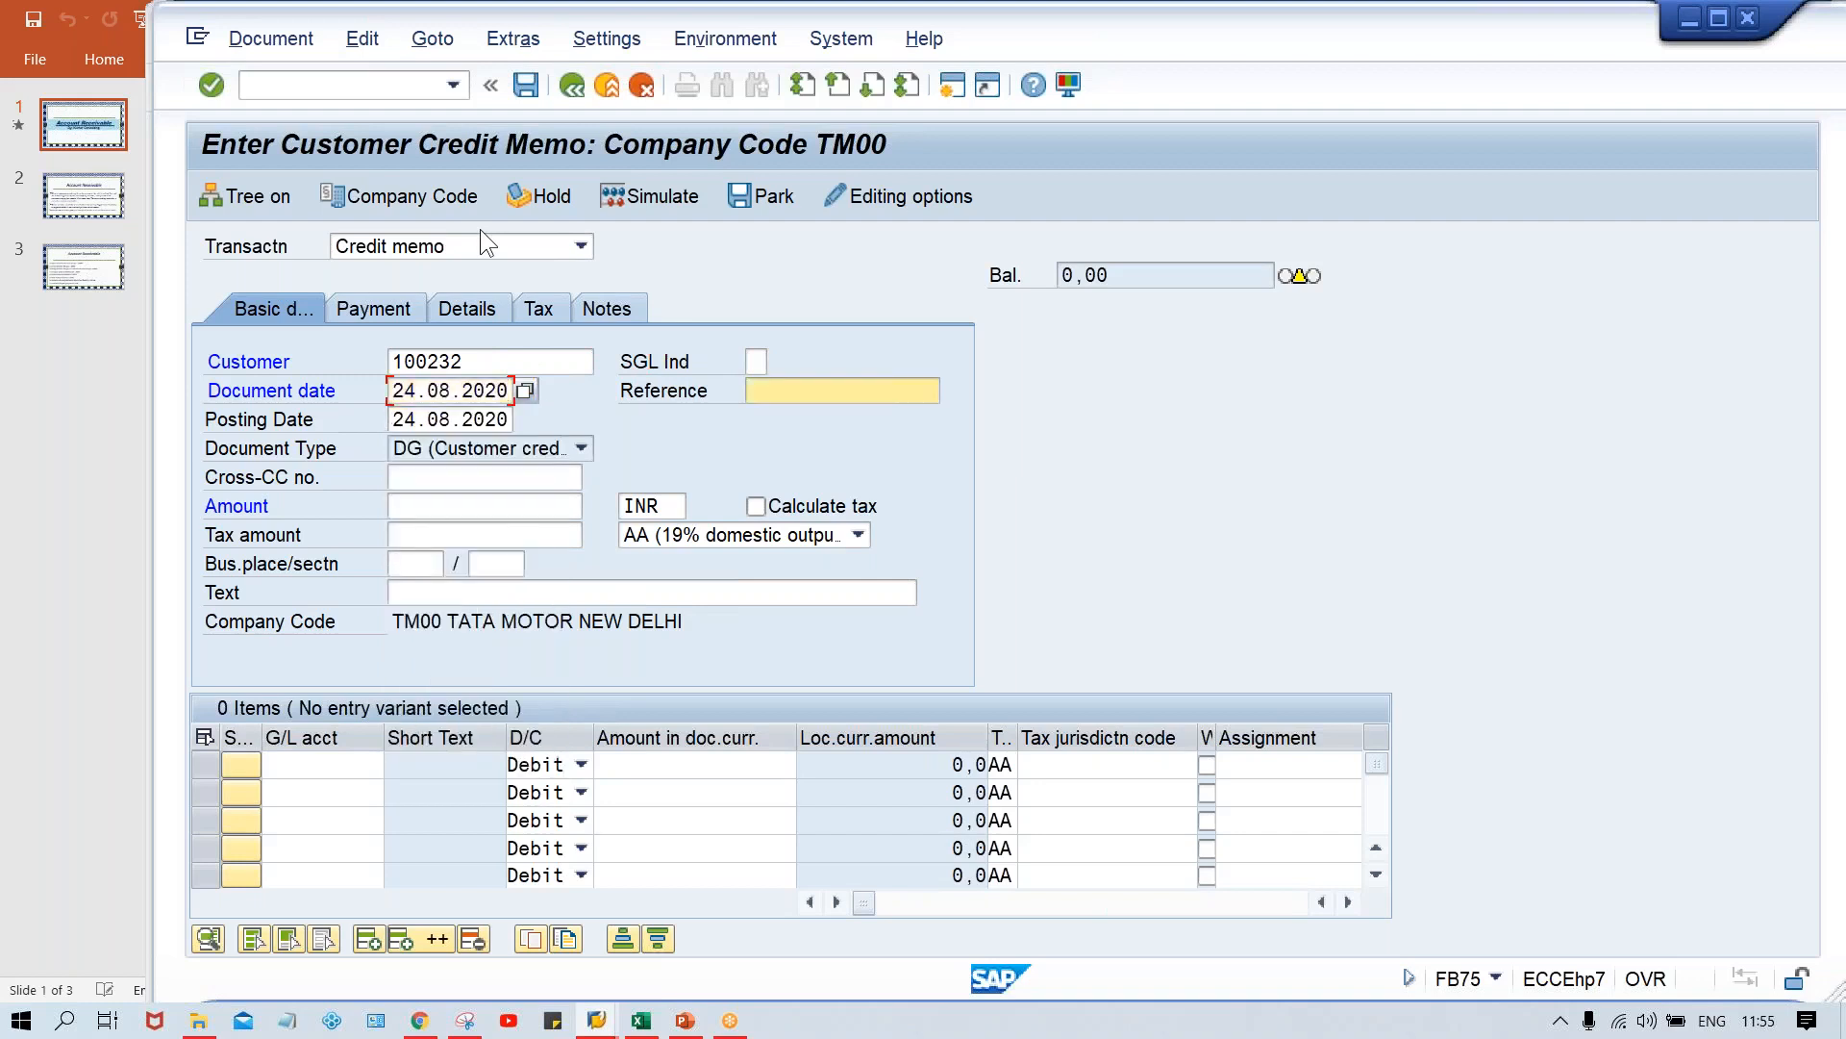
Enter 4000 as the credit memo amount in INR
key("Tab")
key("Tab")
key("Tab")
key("Tab")
type("4000")
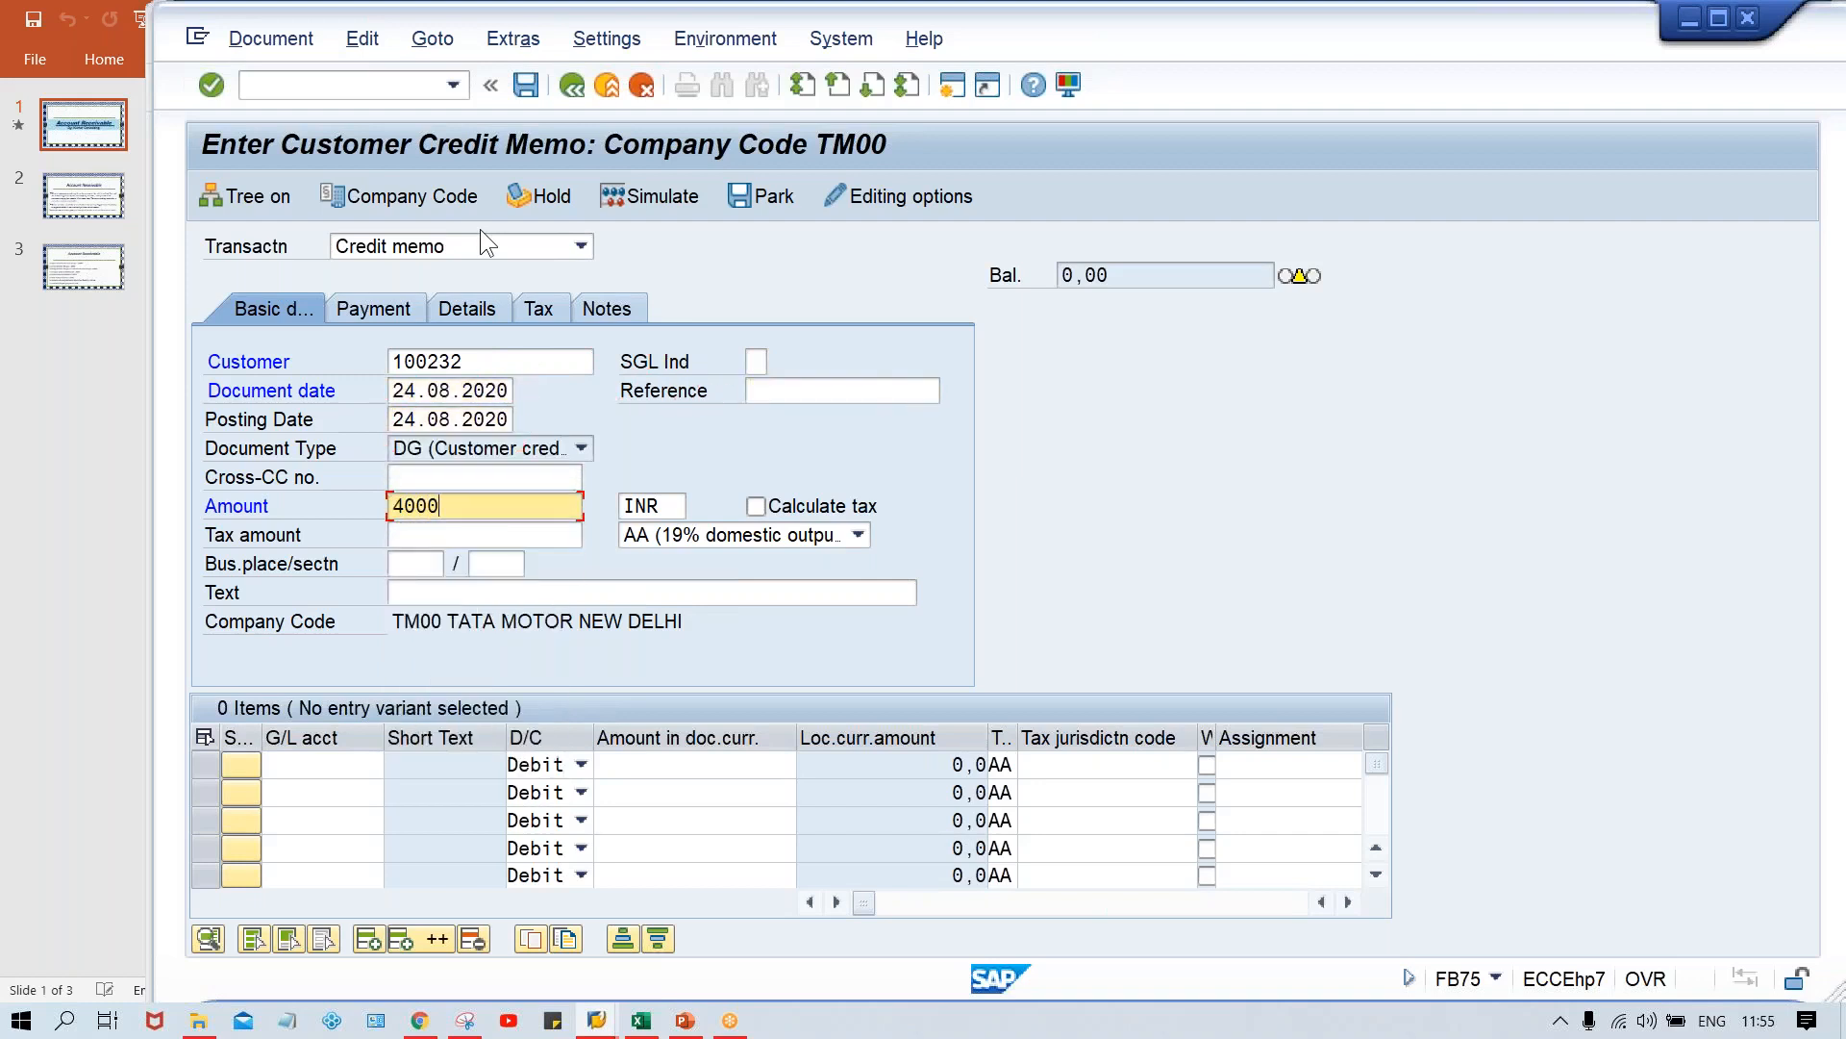
Correct the credit memo amount to 400 INR and enter G/L account 3000 in the first debit line item
key("BackSpace")
key("Return")
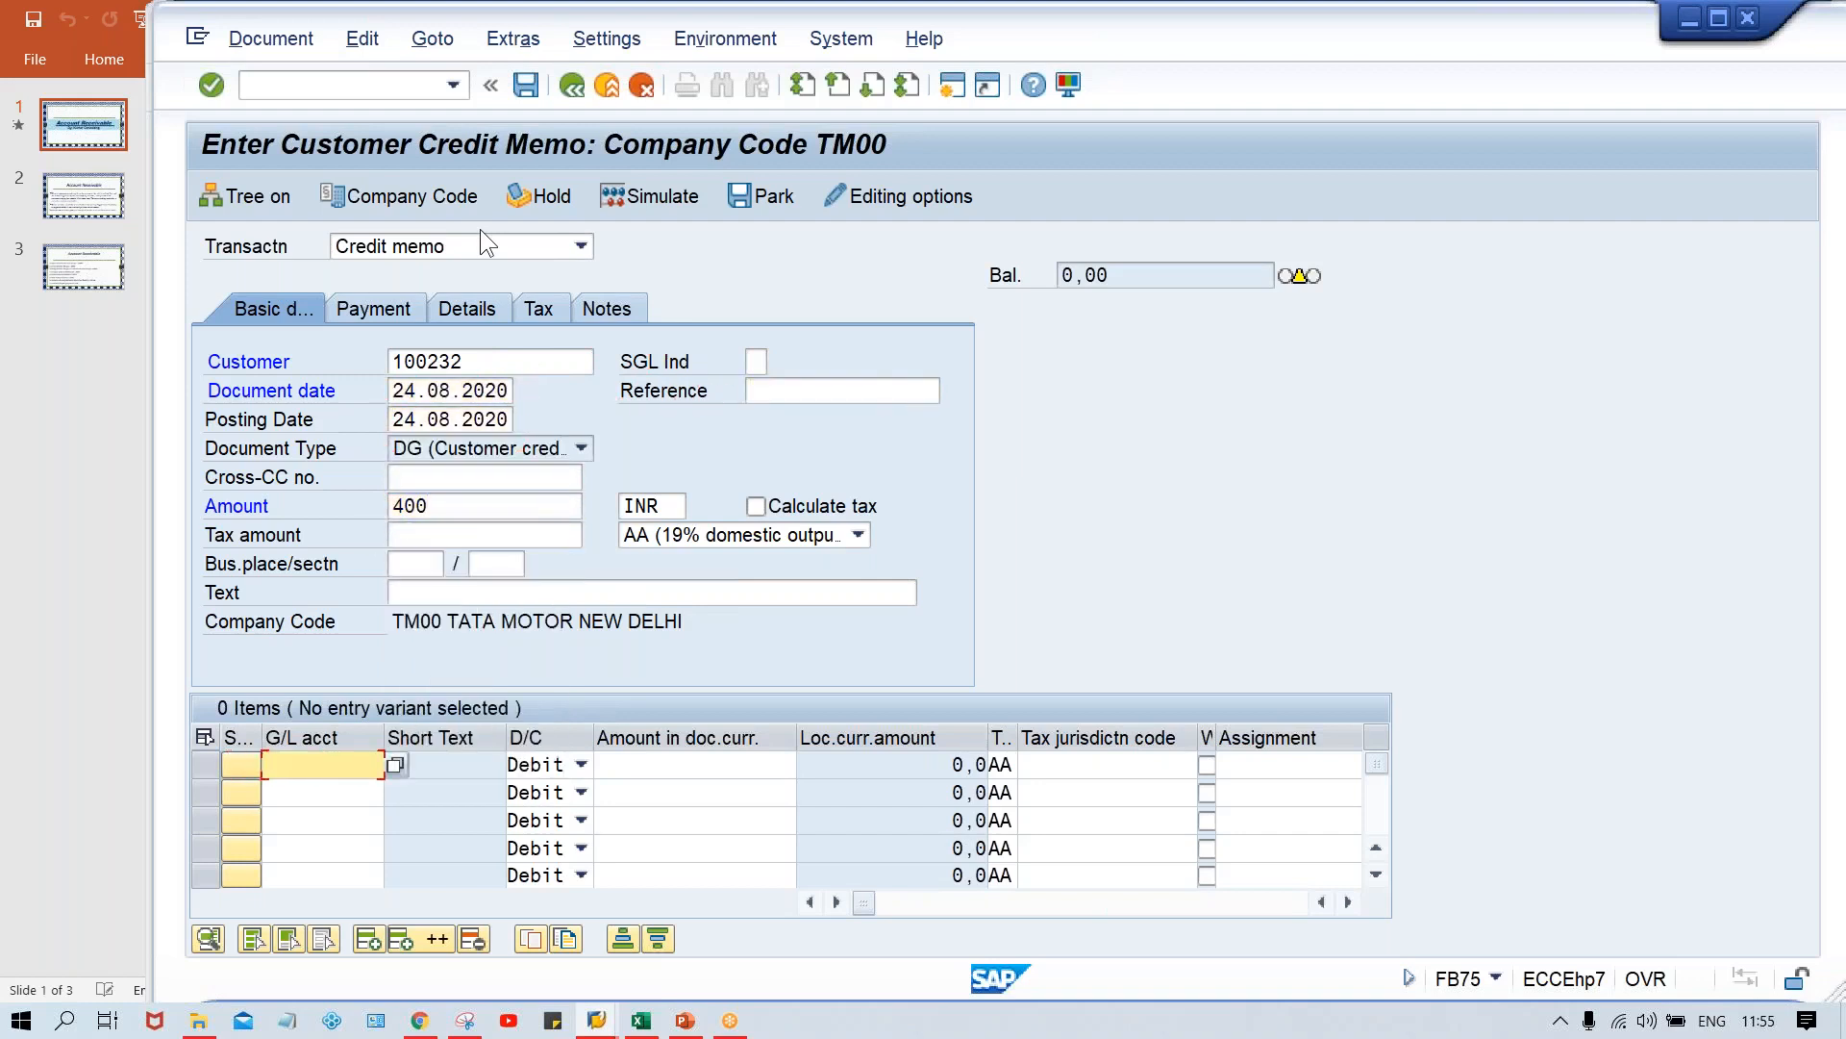
type("3000")
key("Tab")
key("Tab")
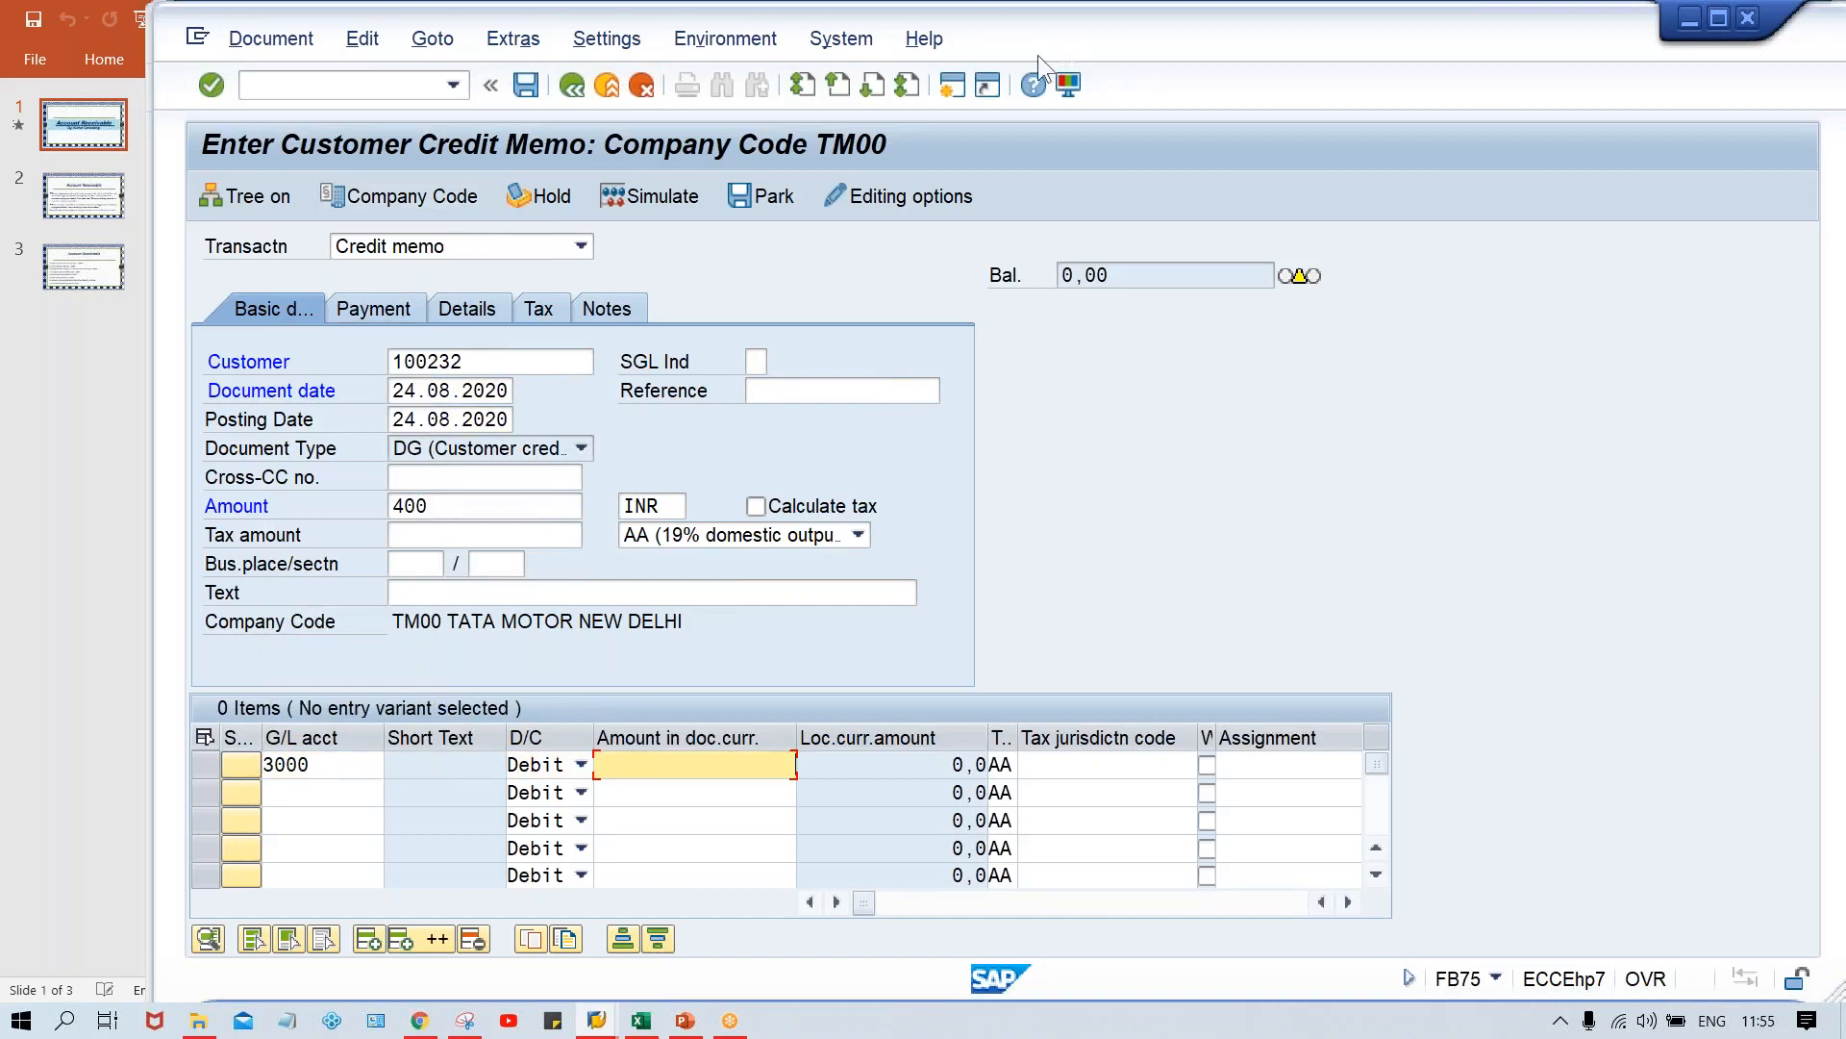
Open a new SAP session and start the customer line item display transaction FBL5N
left_click(952, 87)
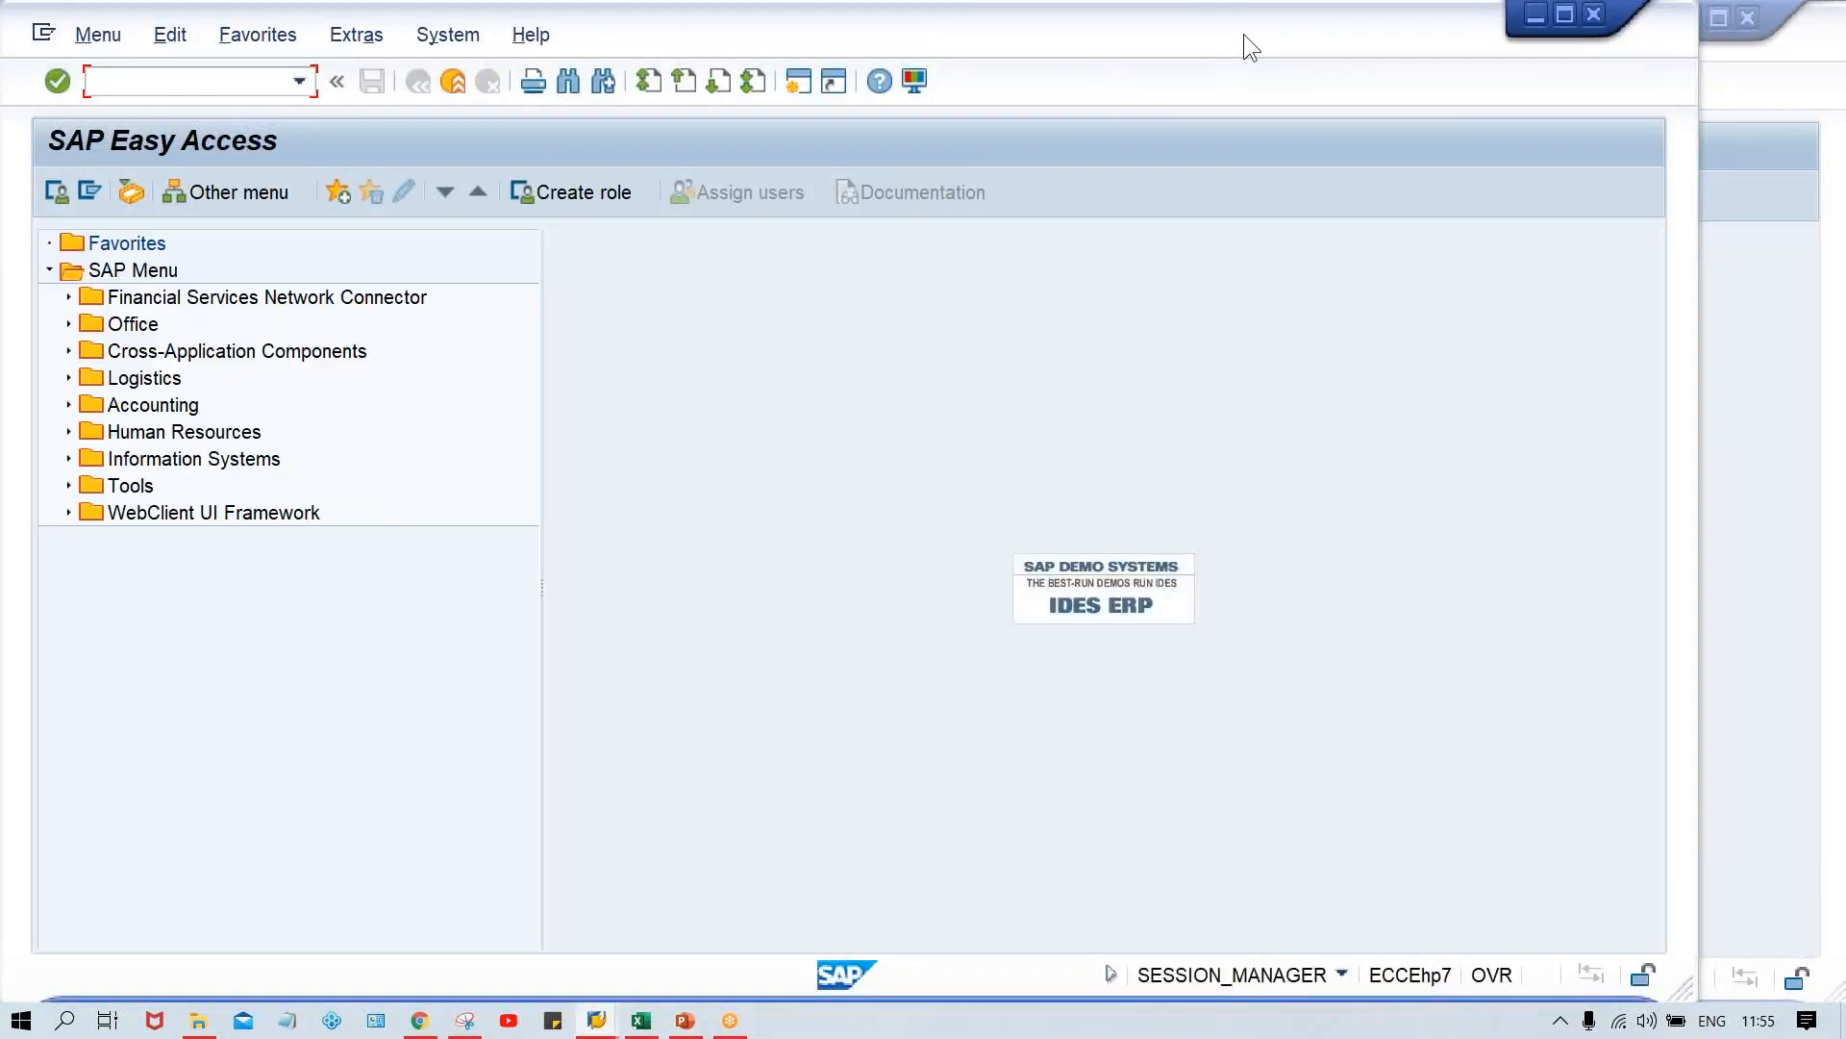
left_click_drag(1244, 33, 1375, 36)
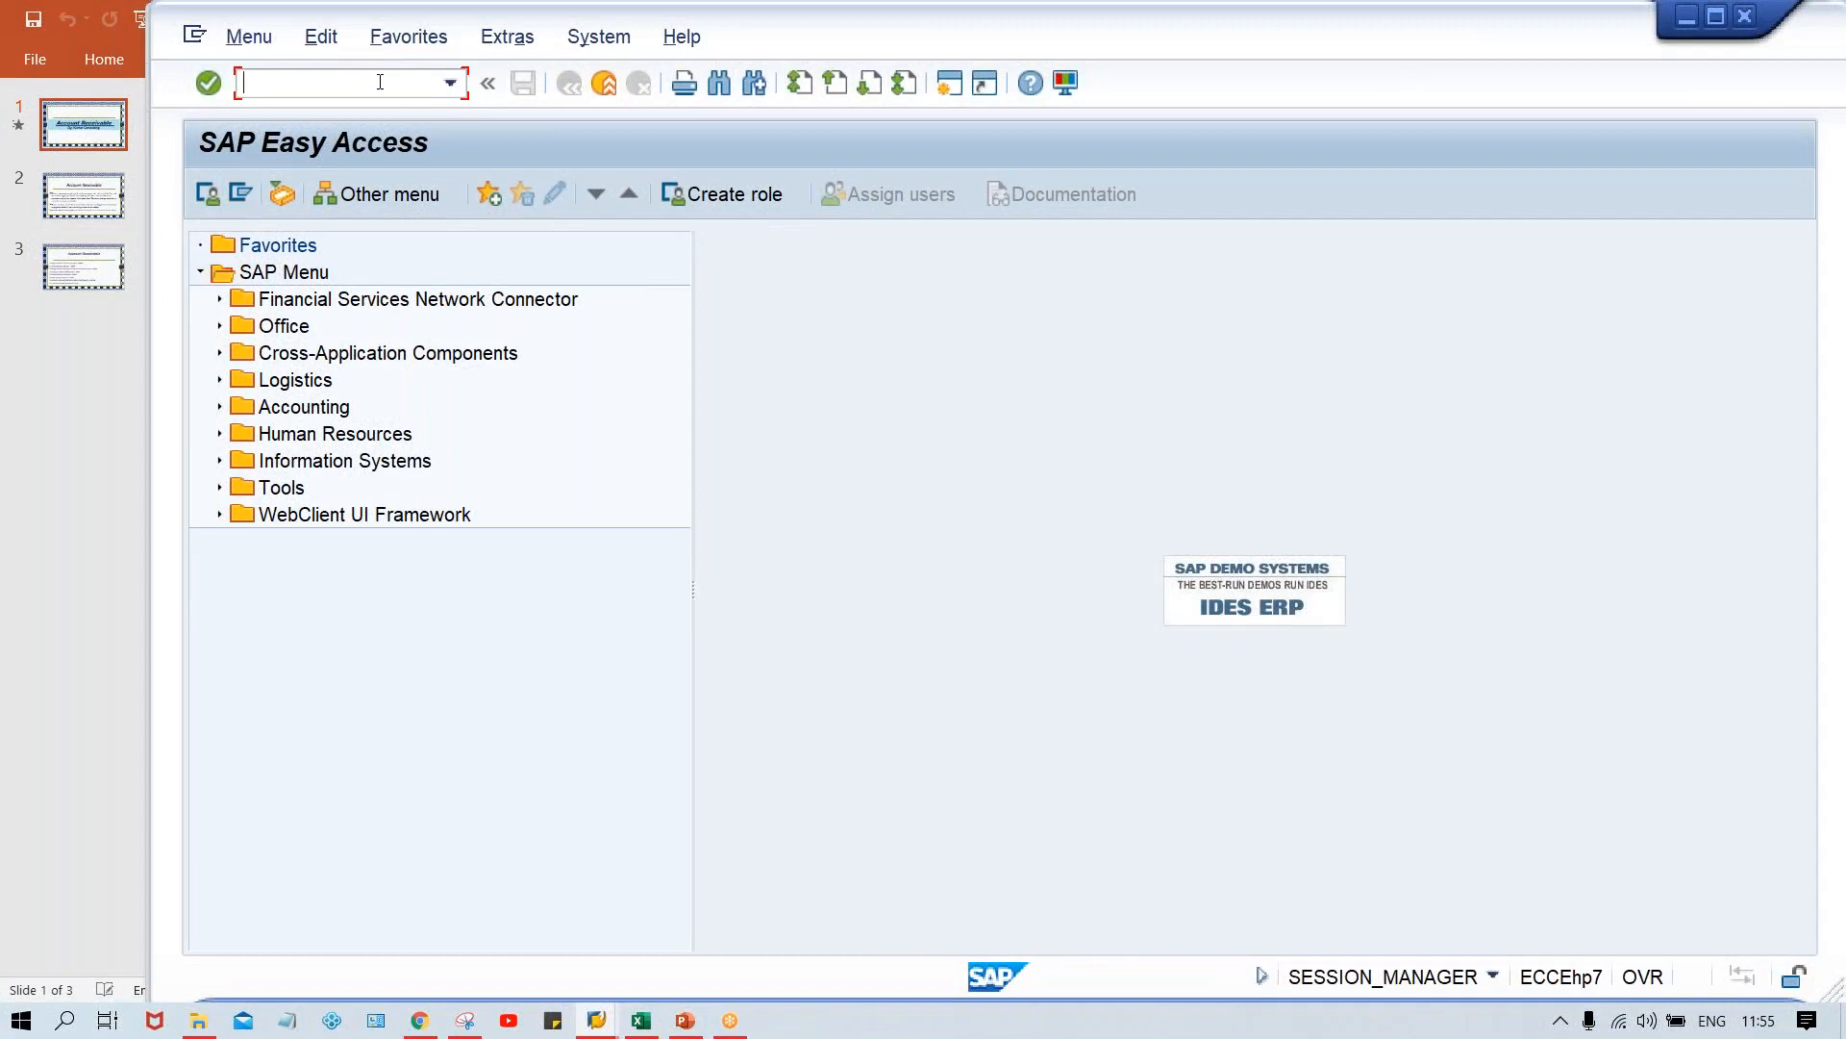
type("FBL5N")
key("Return")
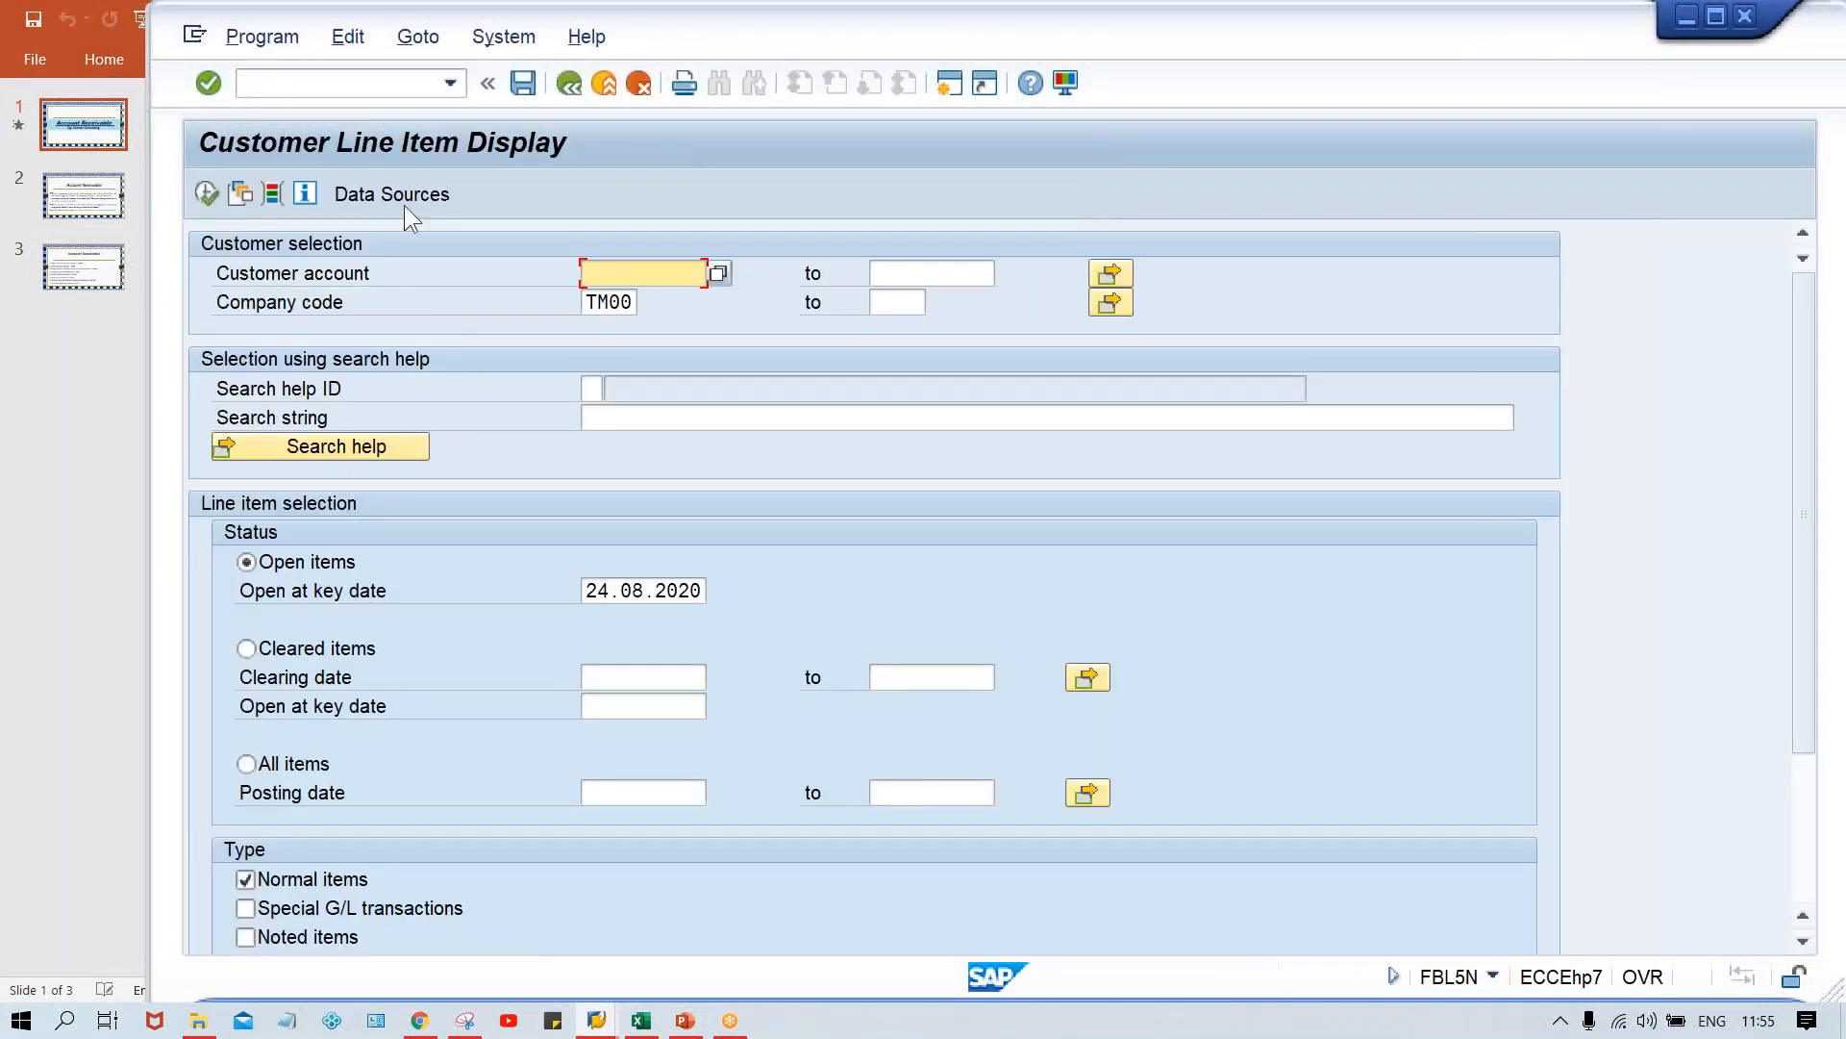
Enter the customer account number and display the customer's open items in company code TM00
type("100232")
left_click(205, 195)
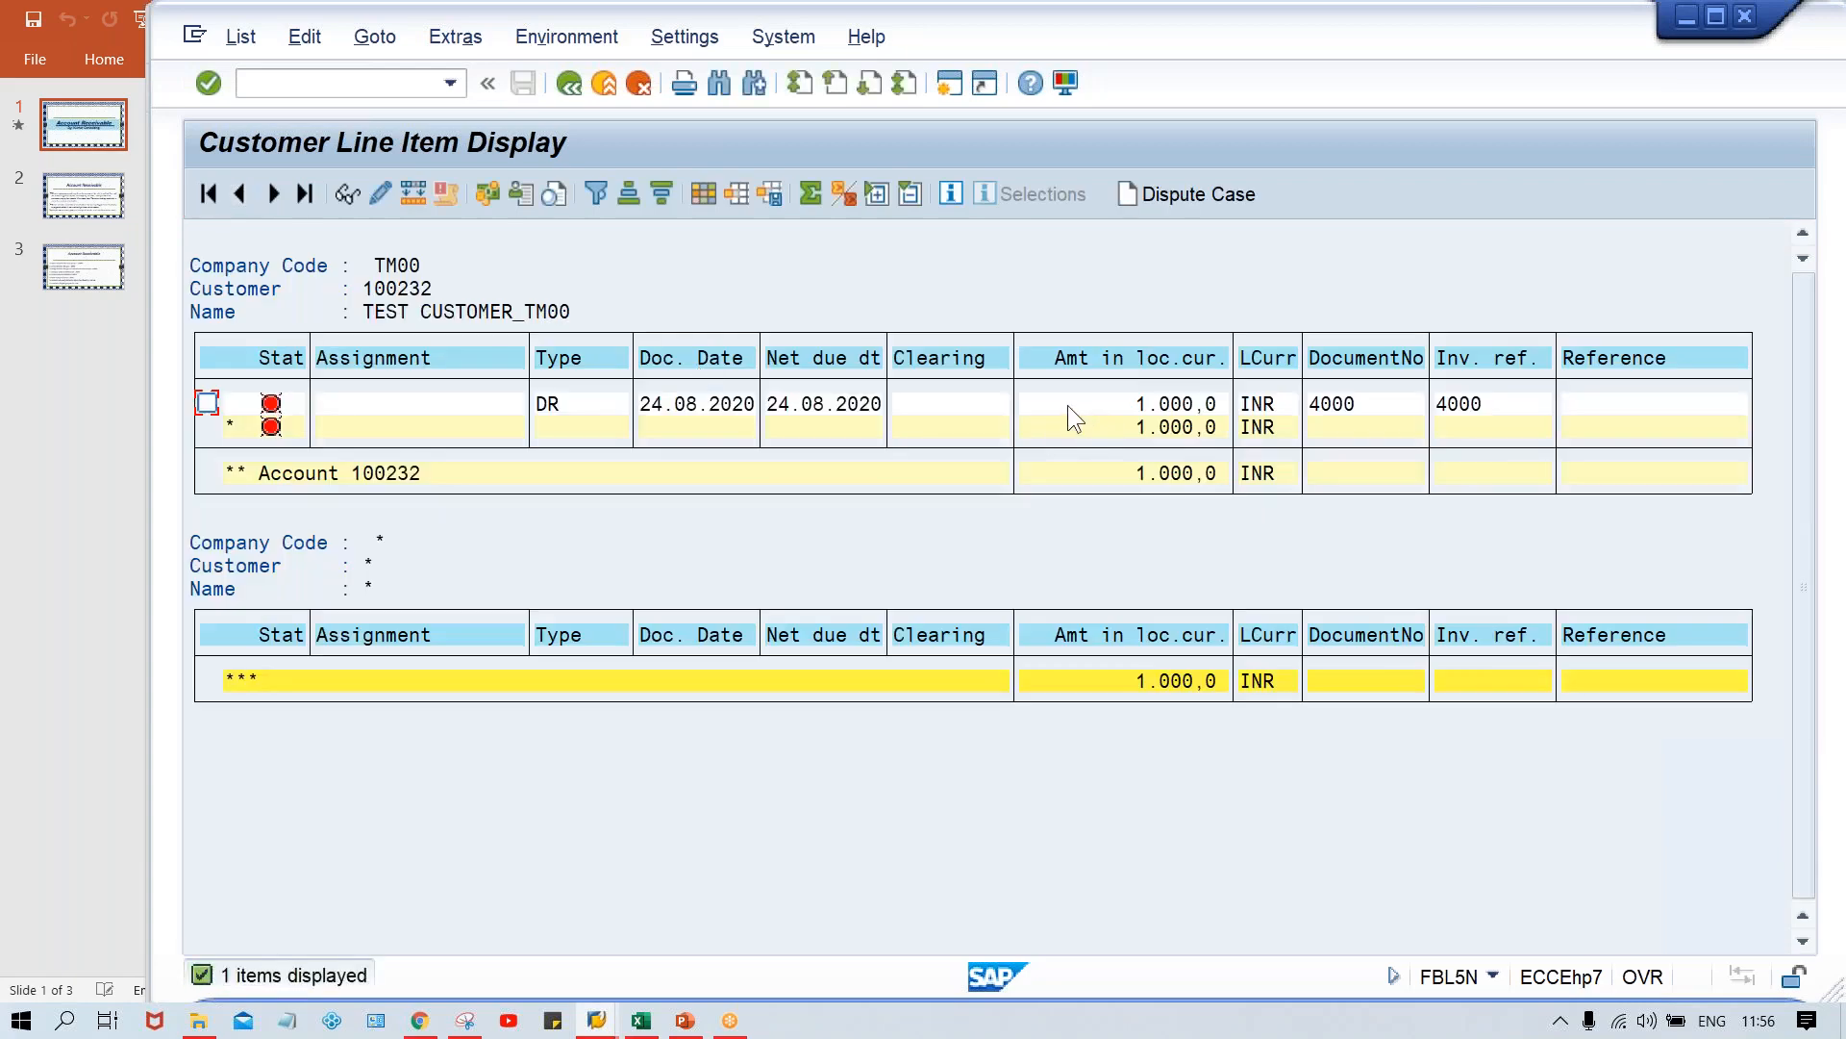
left_click(1131, 404)
In the credit memo window, set the G/L line item's amount to 400 and simulate the document
key("alt+Tab")
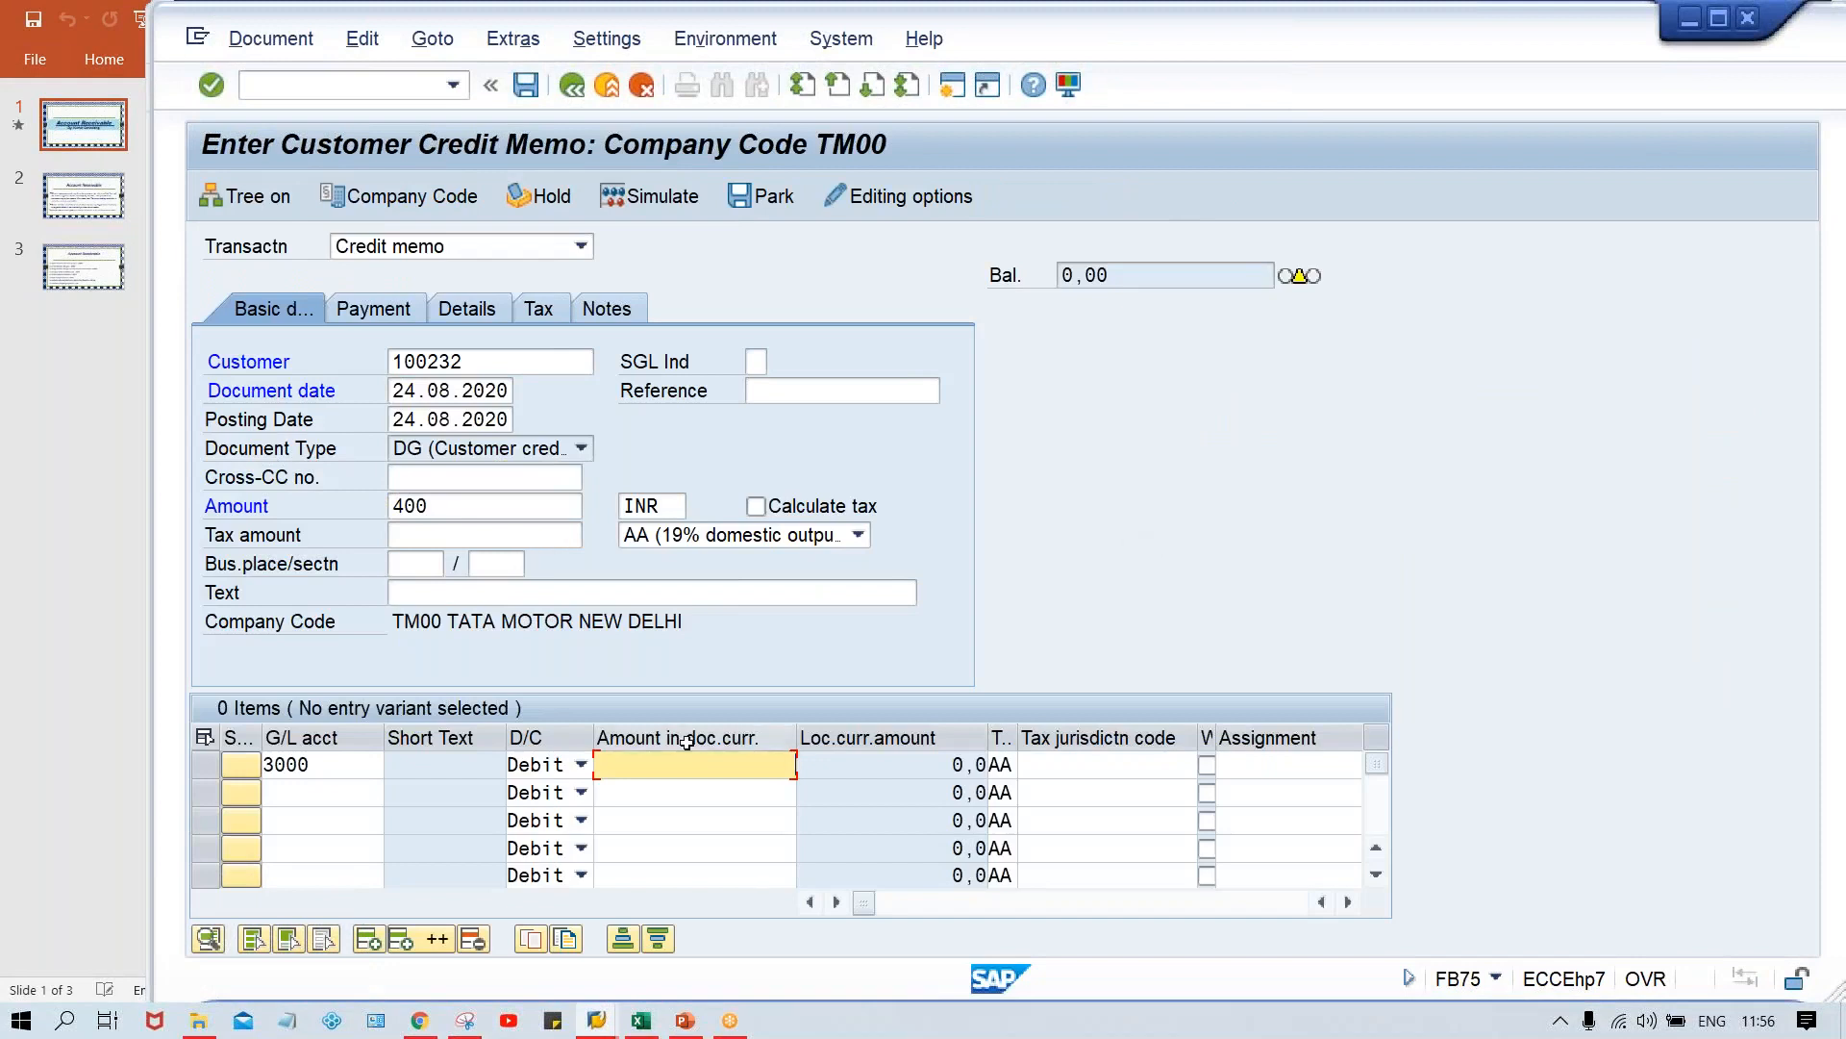
type("400")
key("Return")
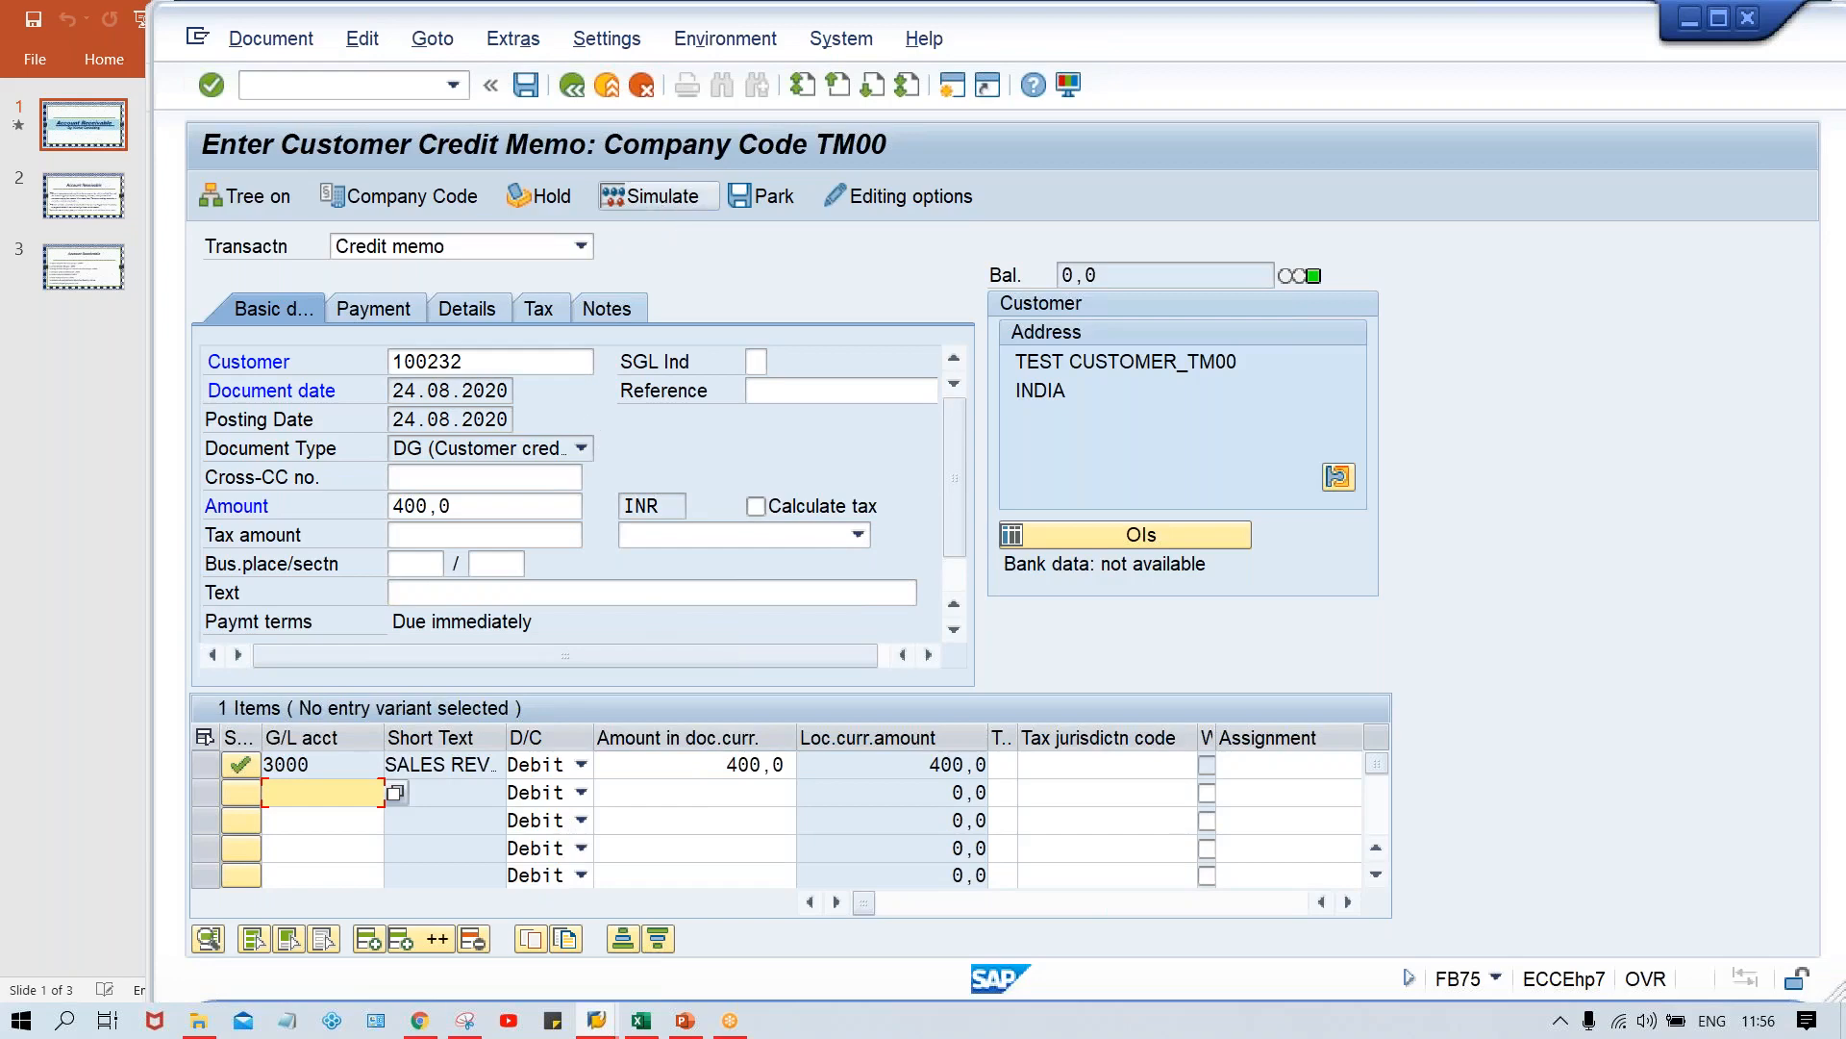
left_click(644, 199)
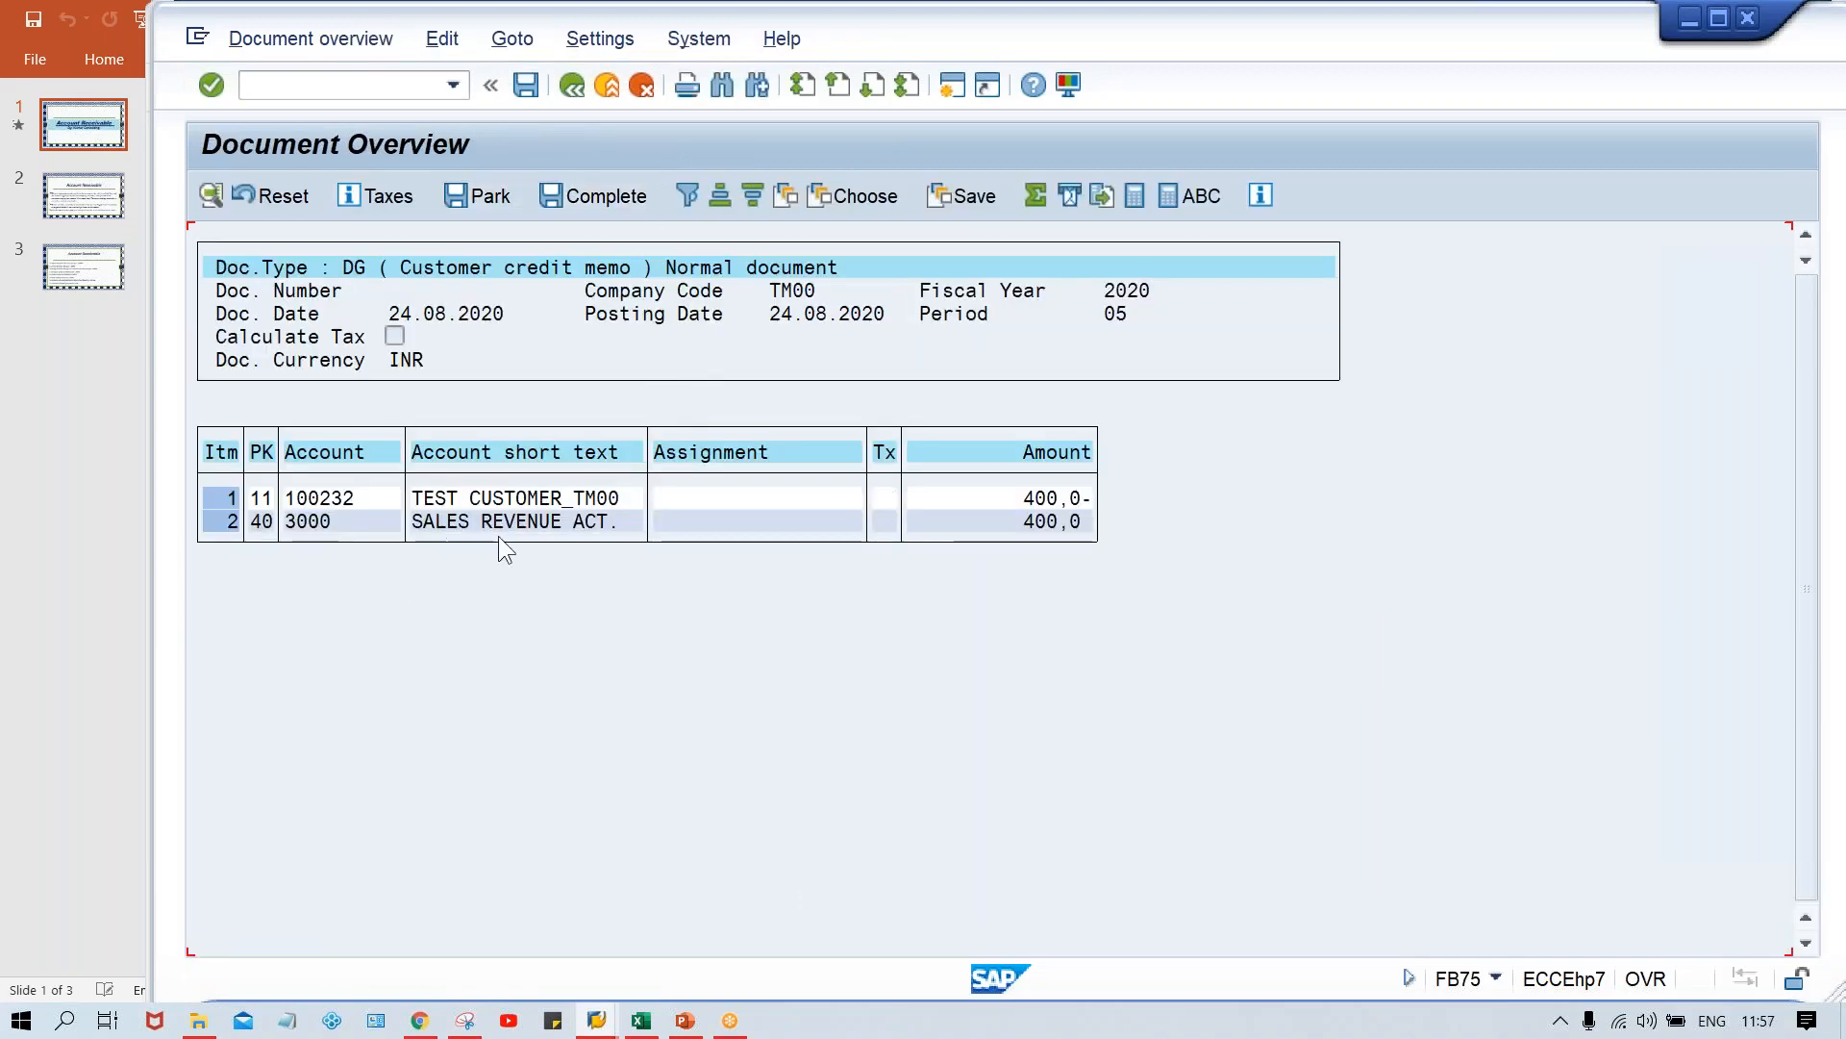
Compare the amounts of the simulated credit memo with the open invoice in the customer line item display
left_click(1031, 519)
key("alt+Tab")
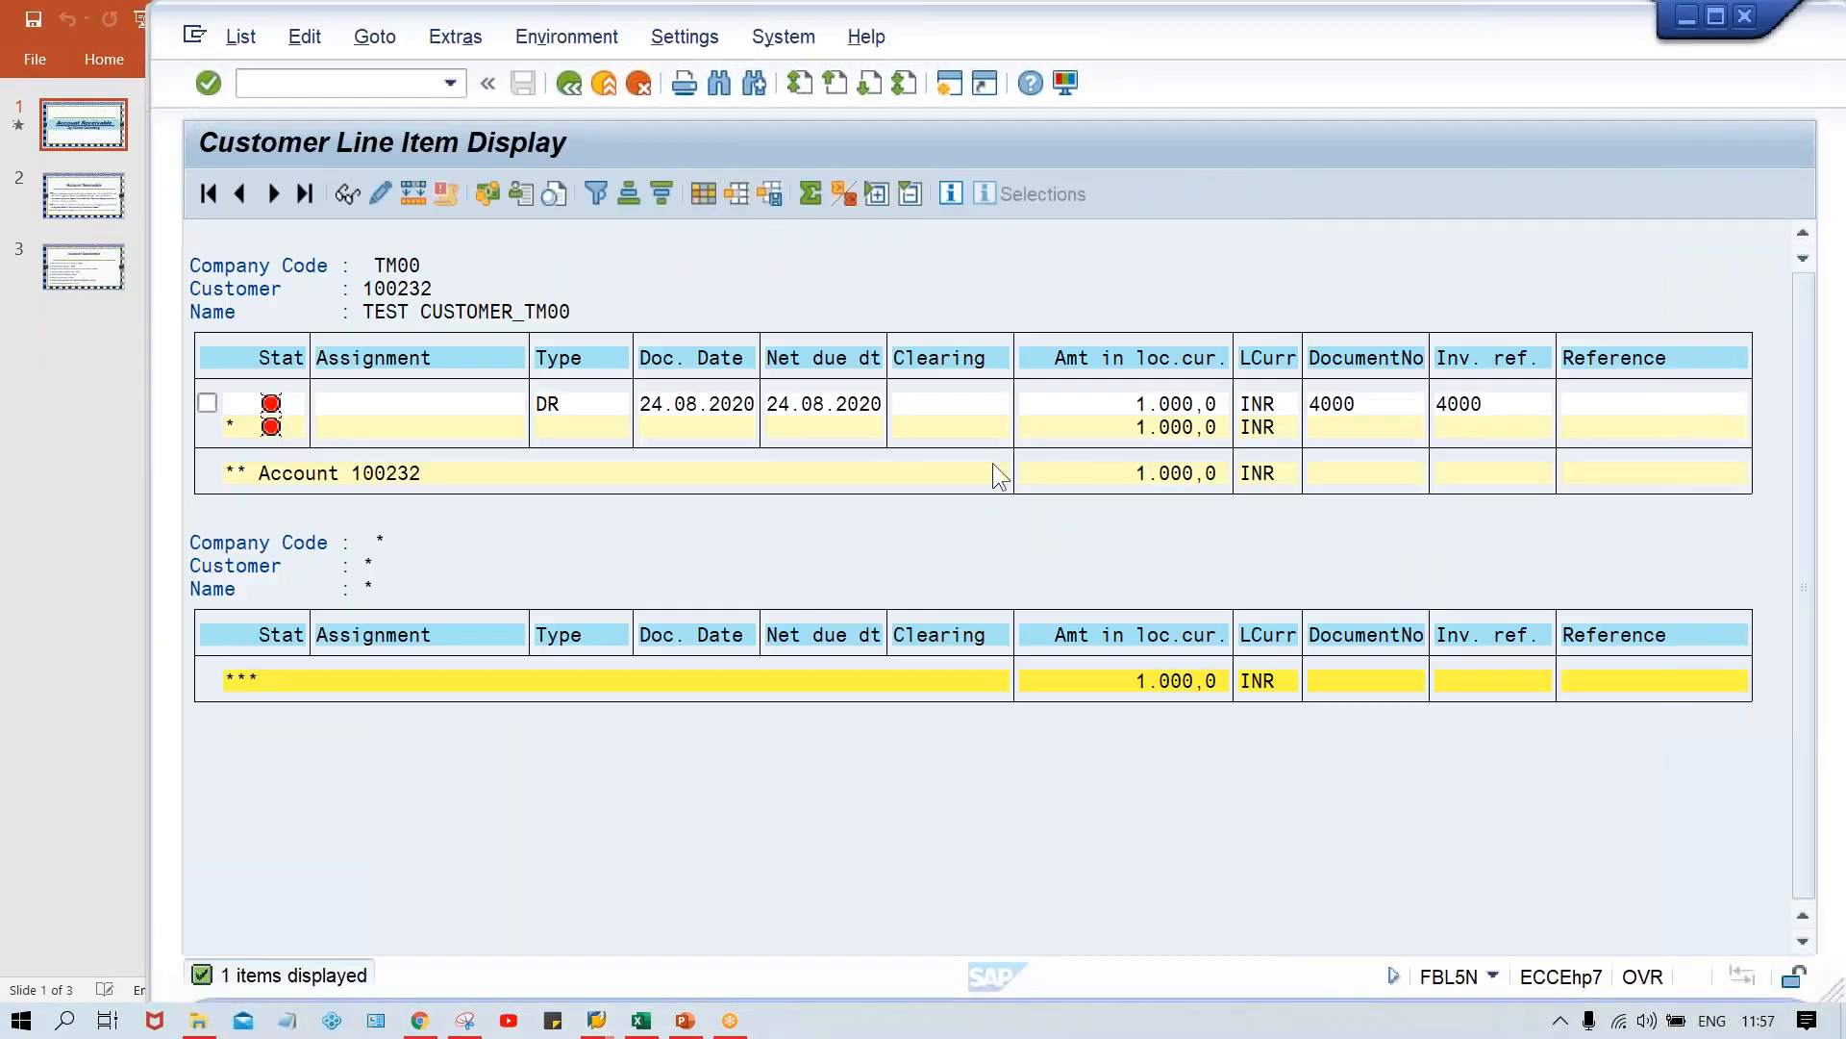
left_click(1133, 411)
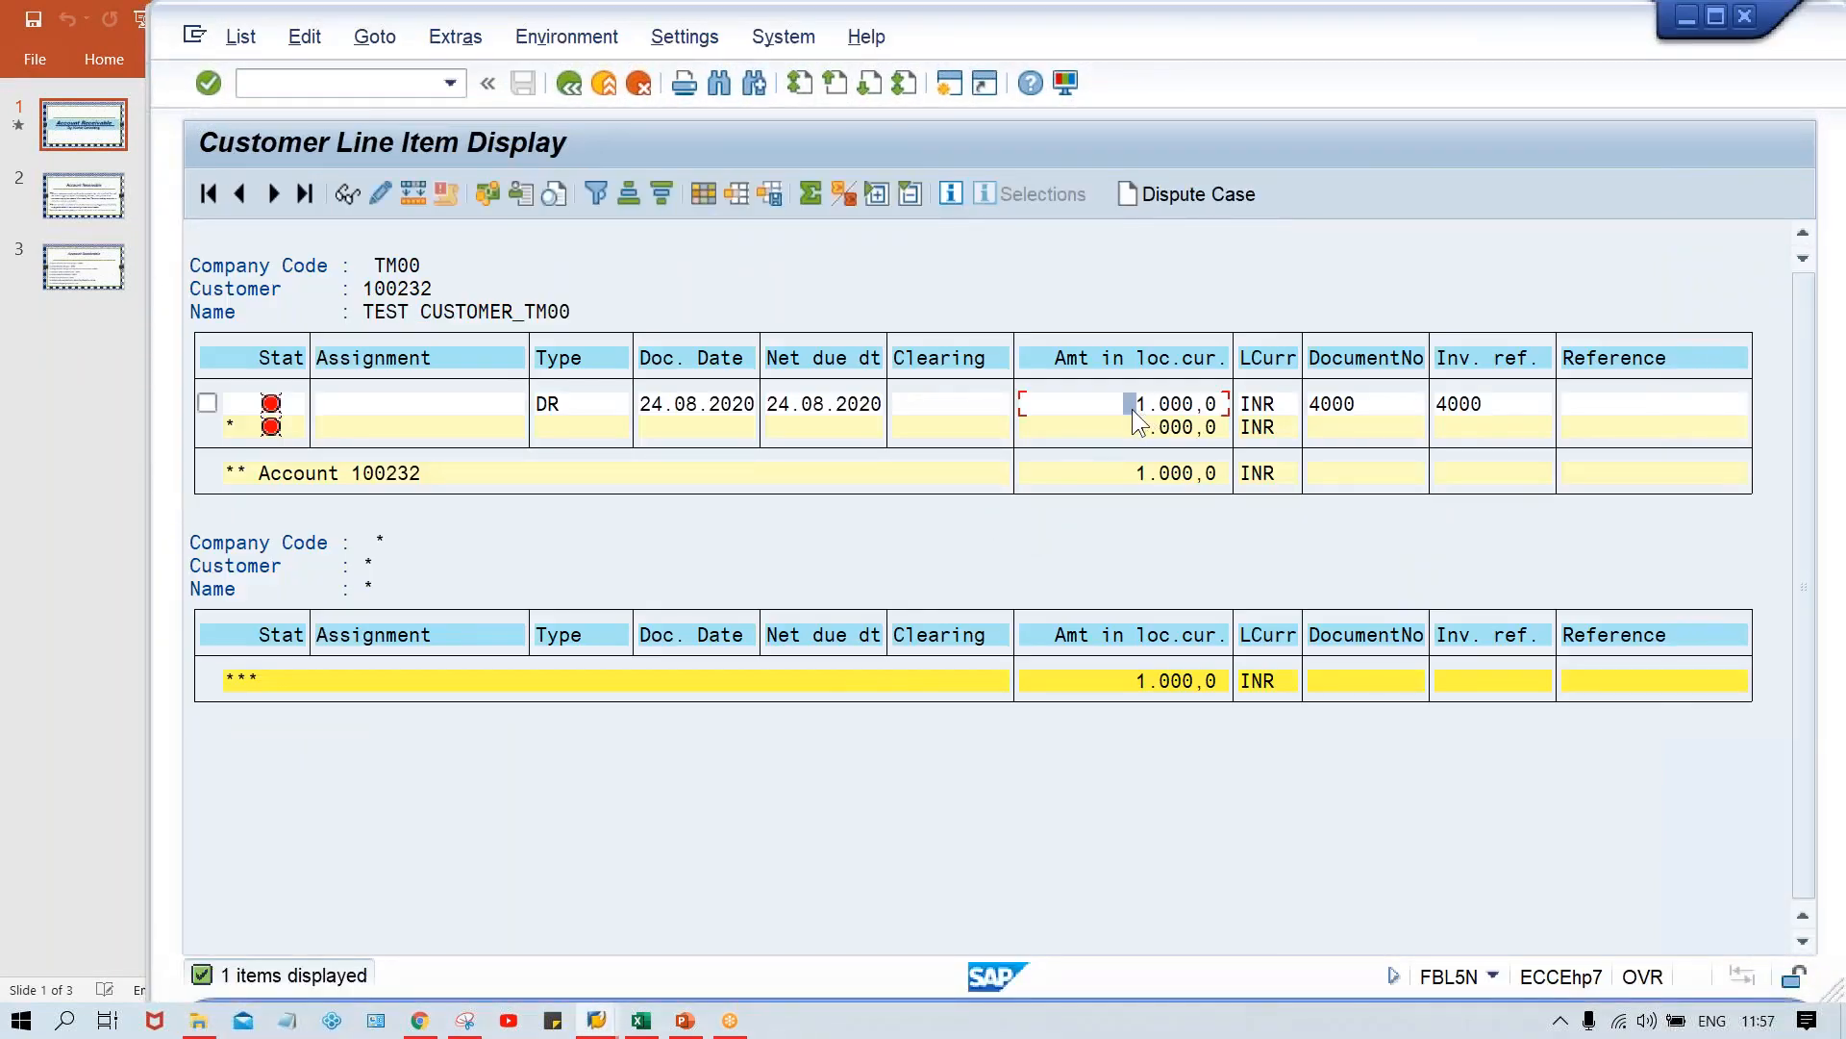
key("alt+Tab")
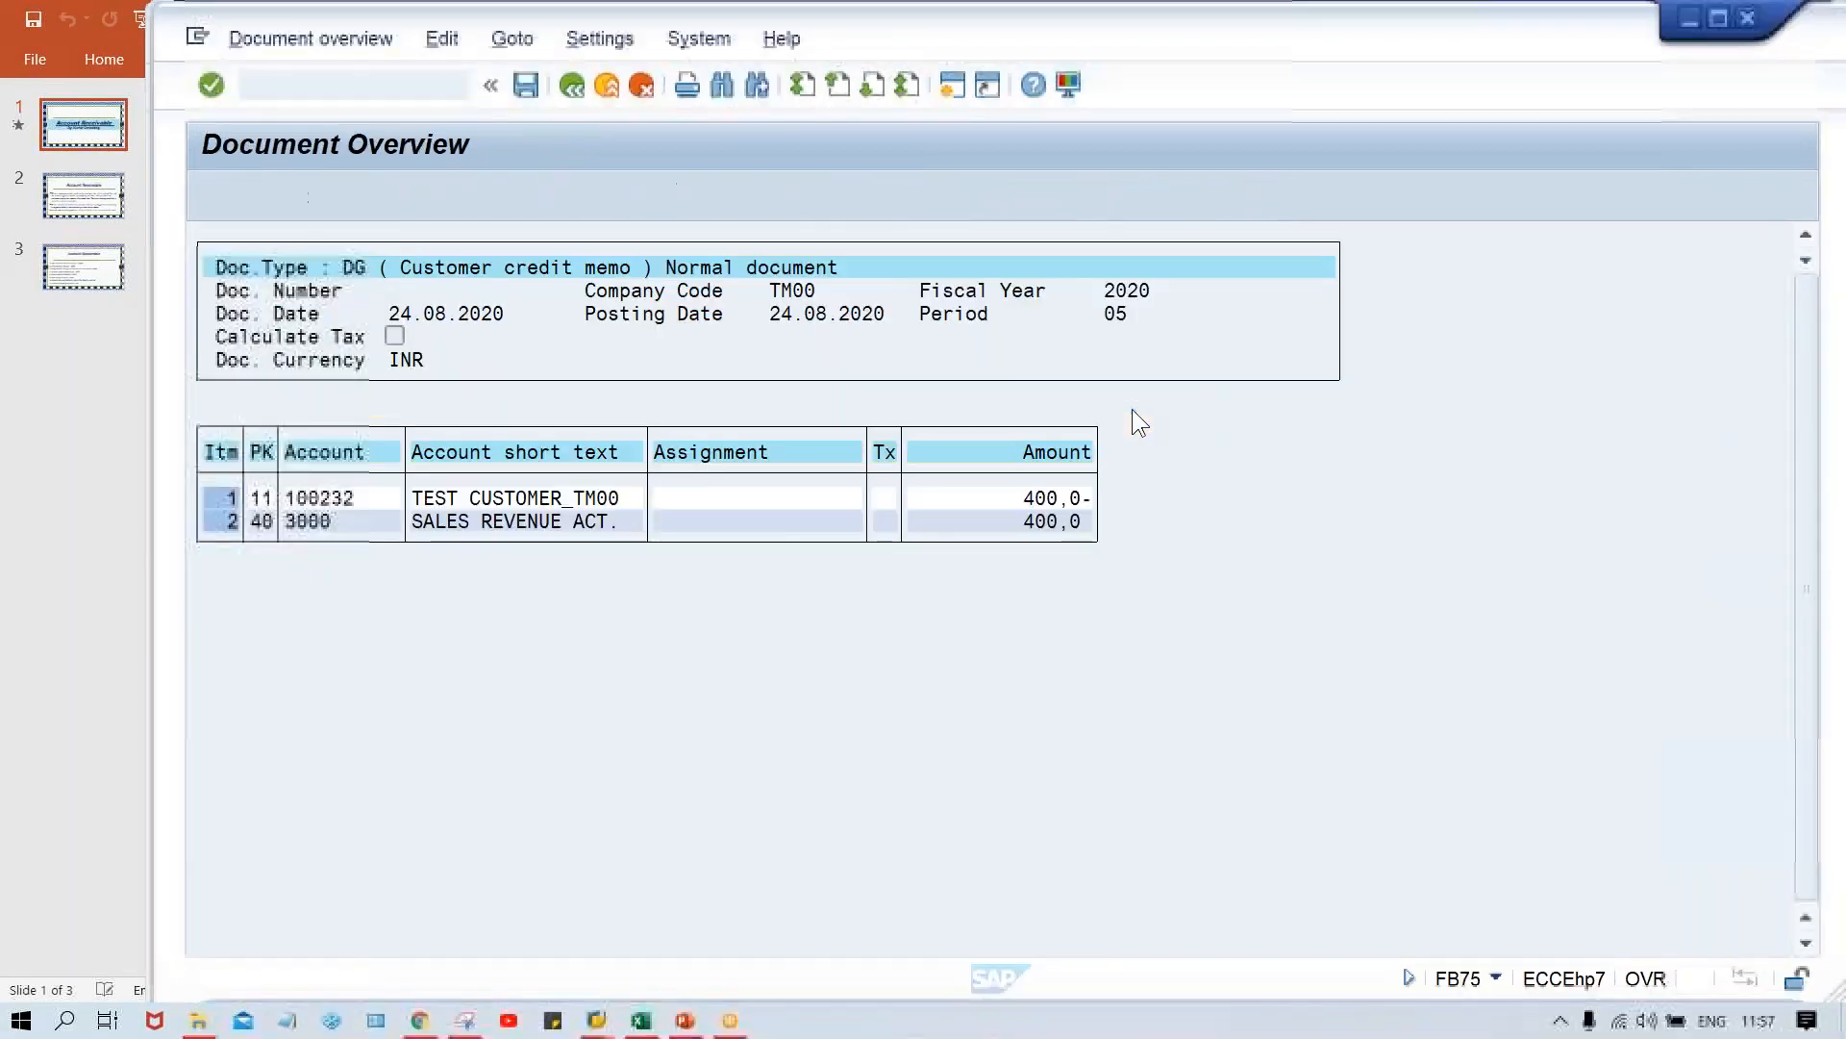
left_click(1085, 521)
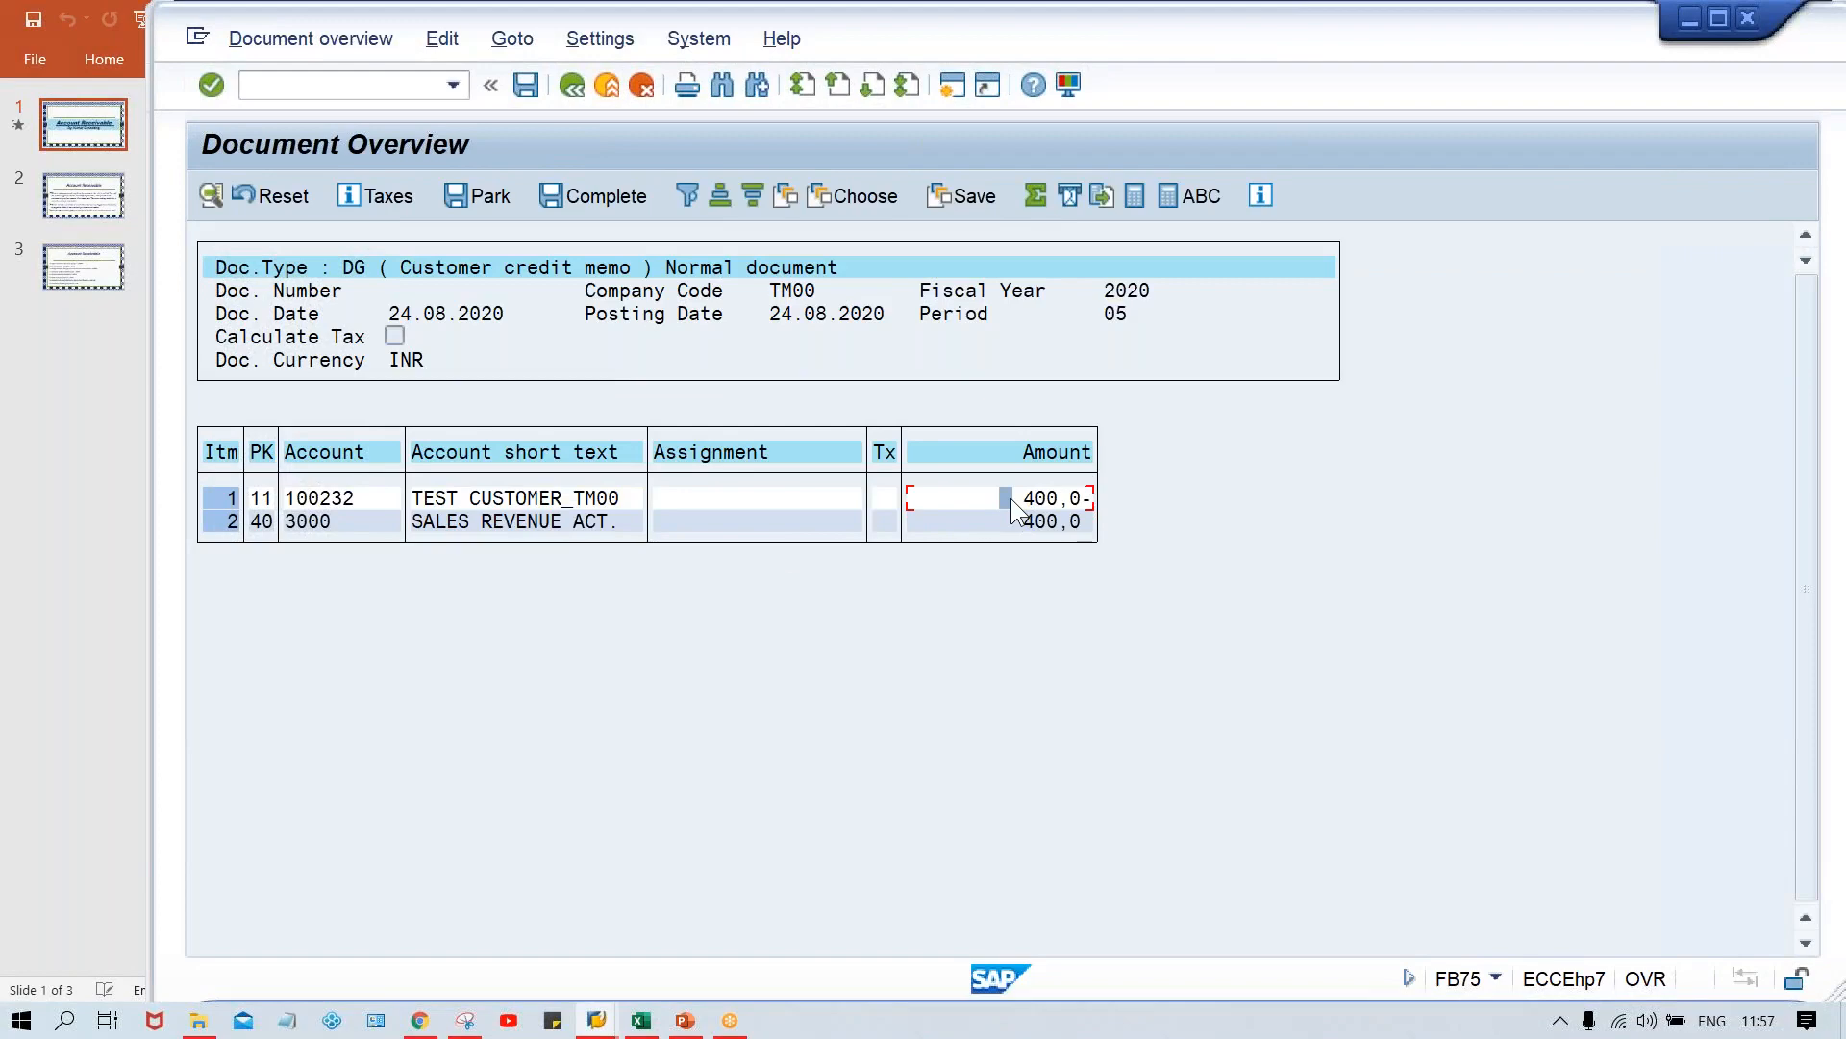
key("alt+Tab")
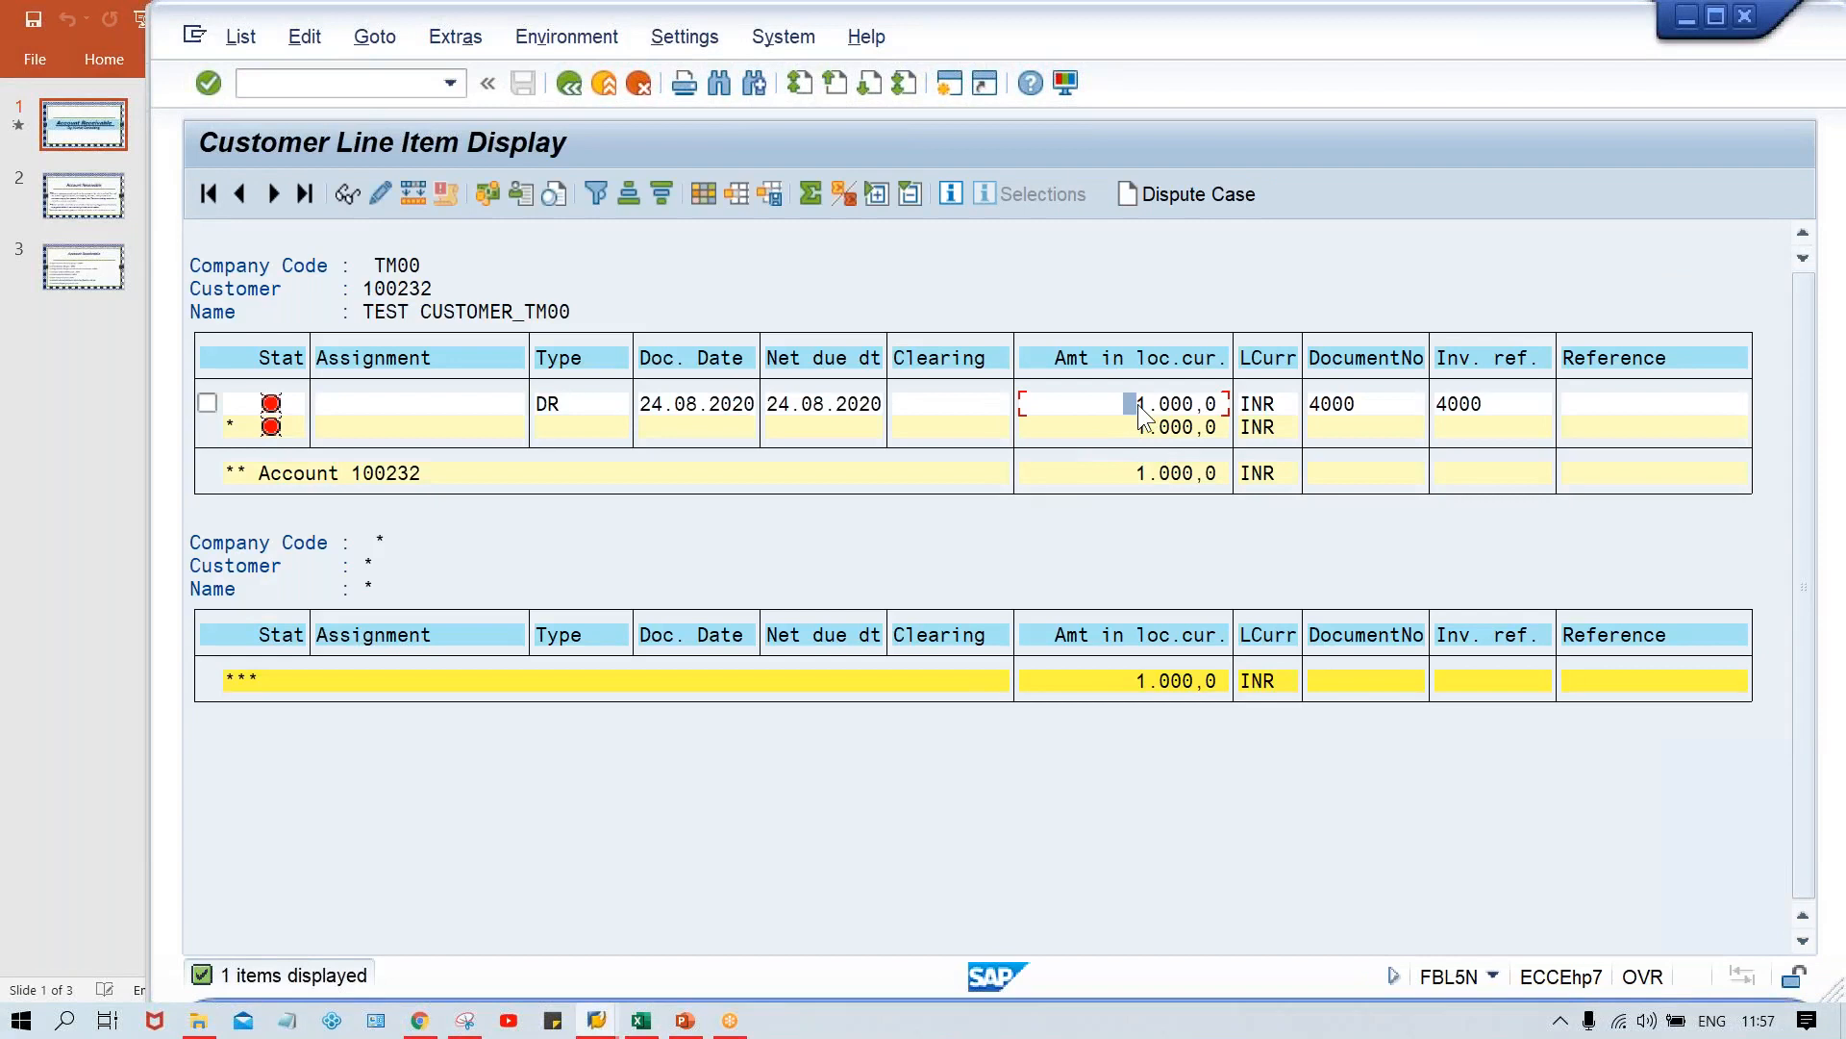
left_click(1133, 483)
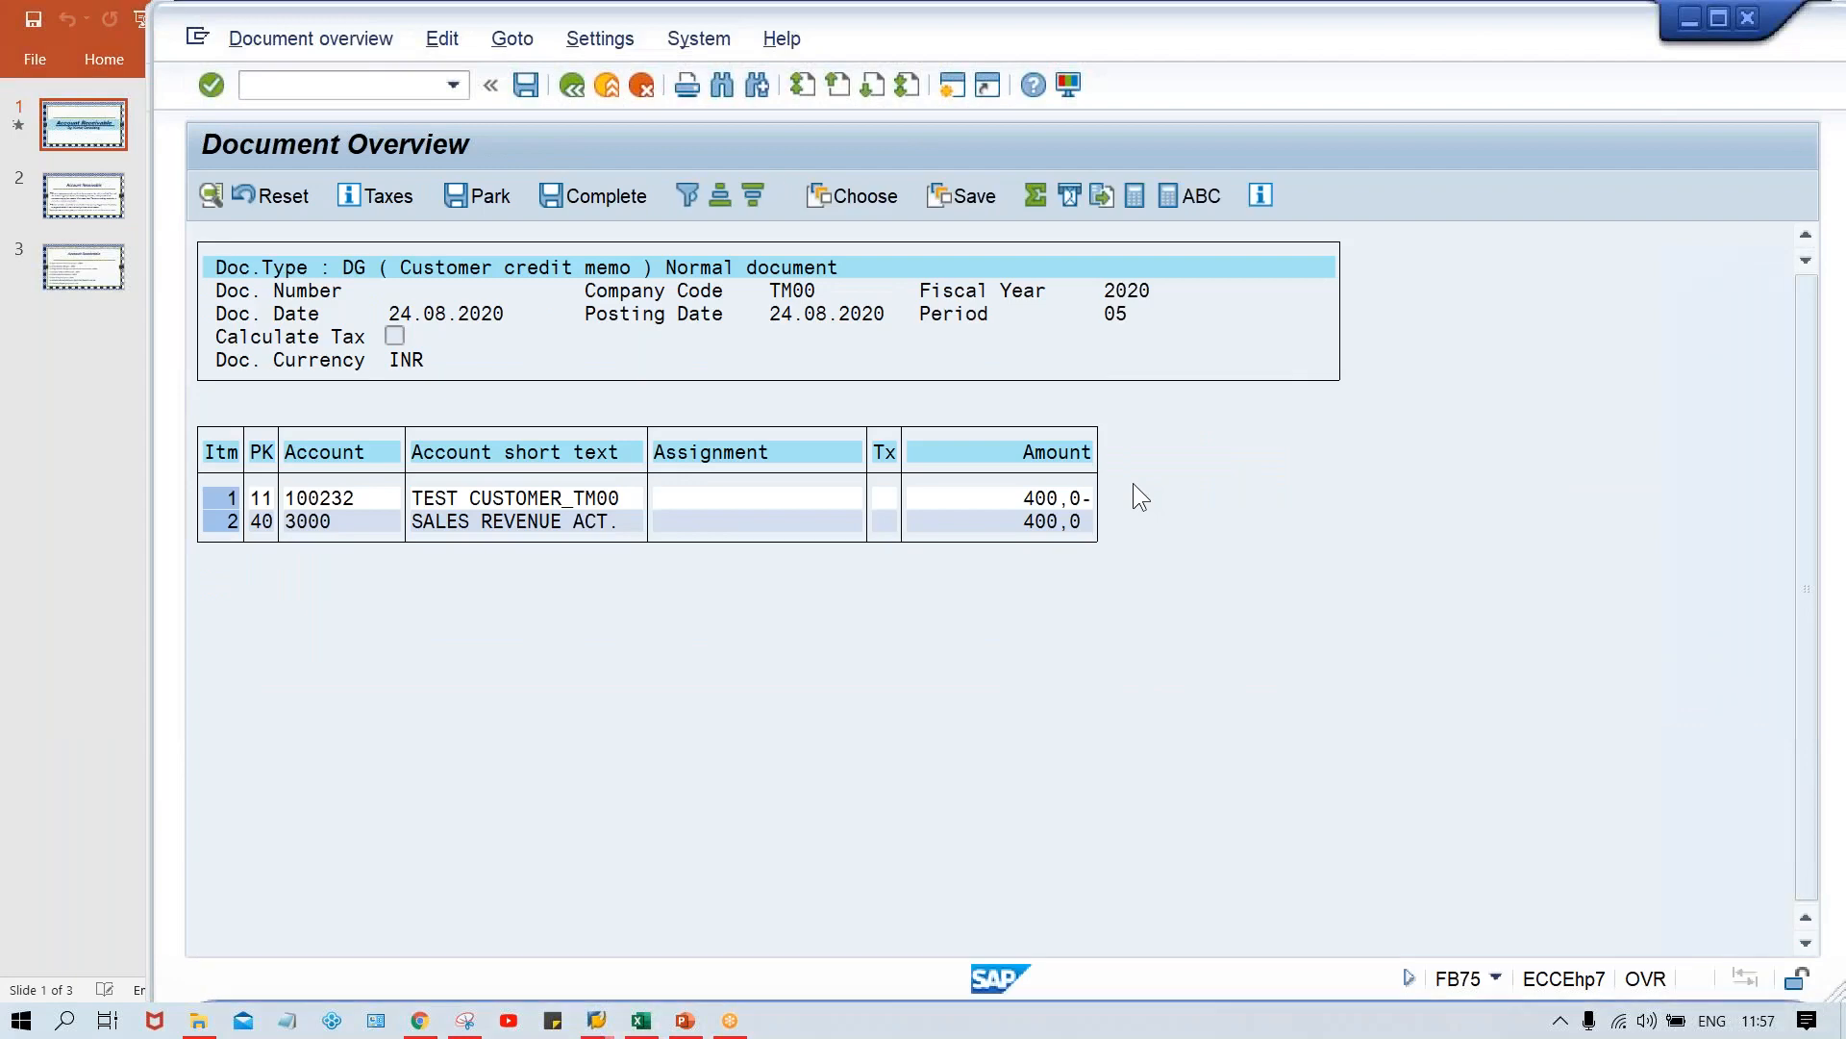
Post the customer credit memo and refresh the customer's line item list in the FBL5N session
key("ctrl+s")
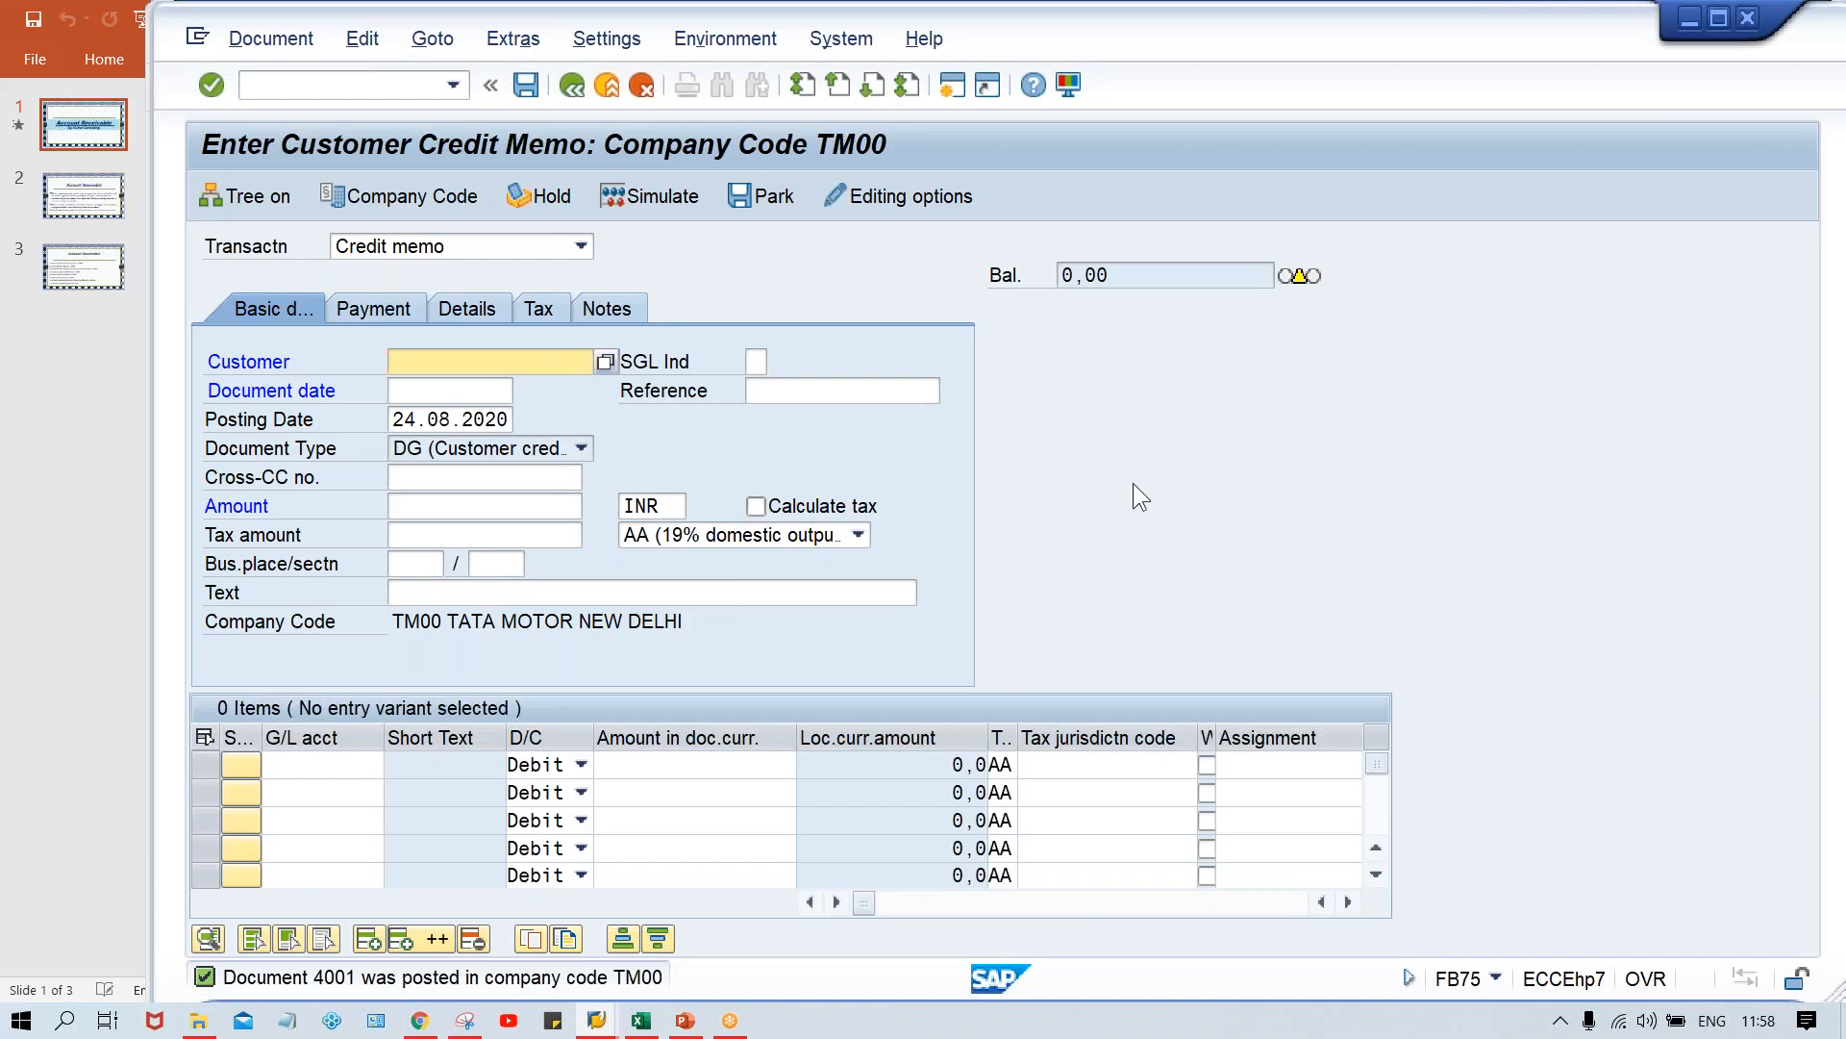
key("alt+Tab")
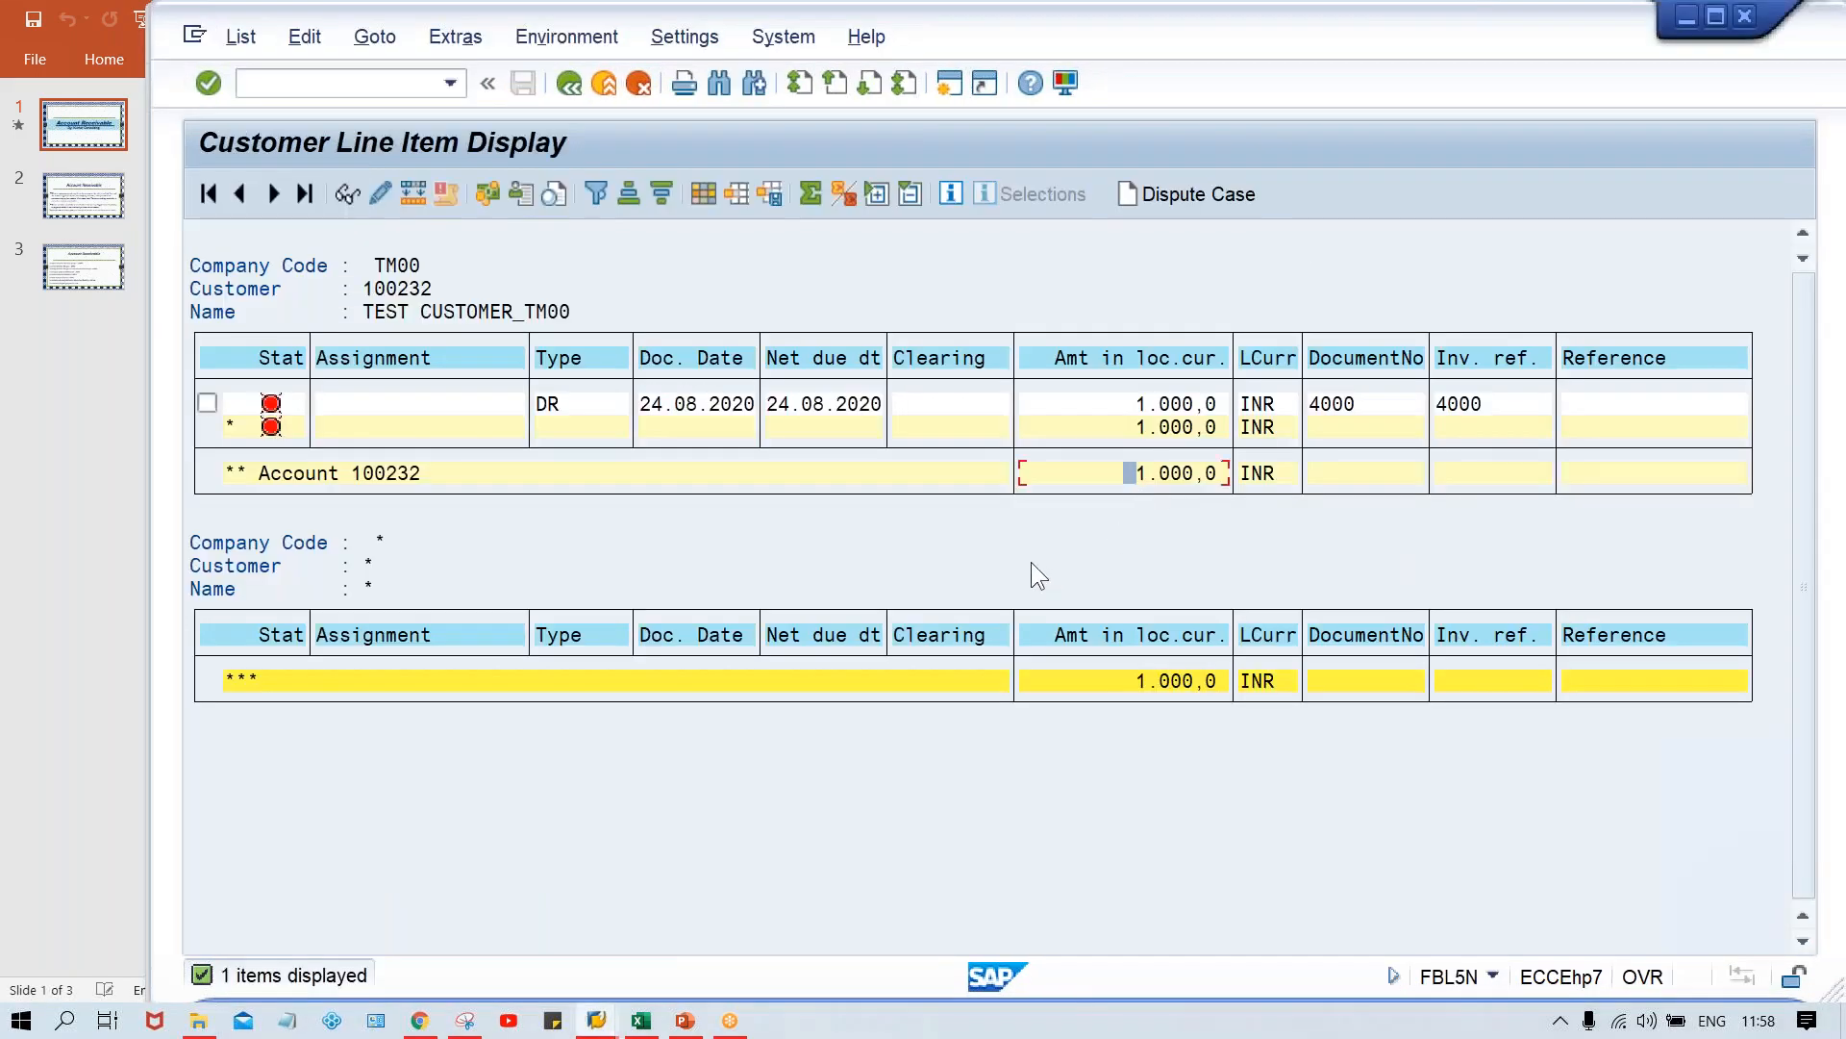
key("alt+Tab")
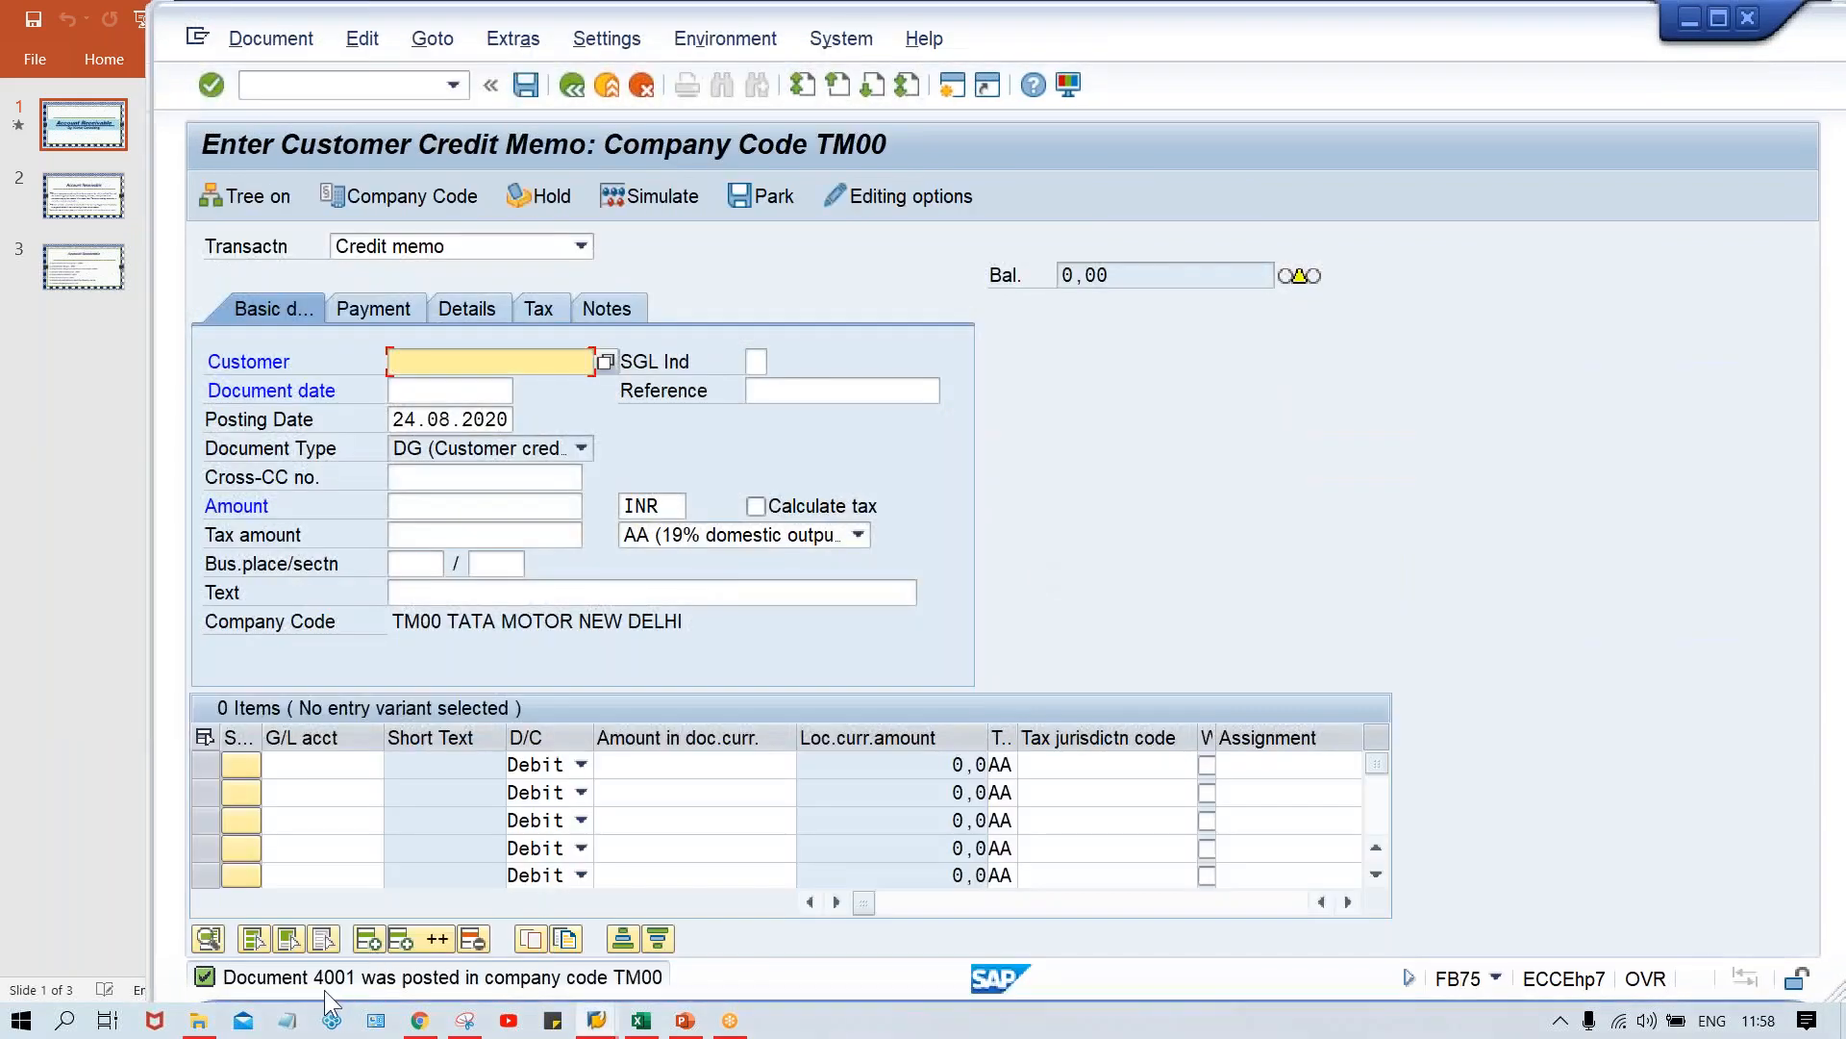
key("alt+Tab")
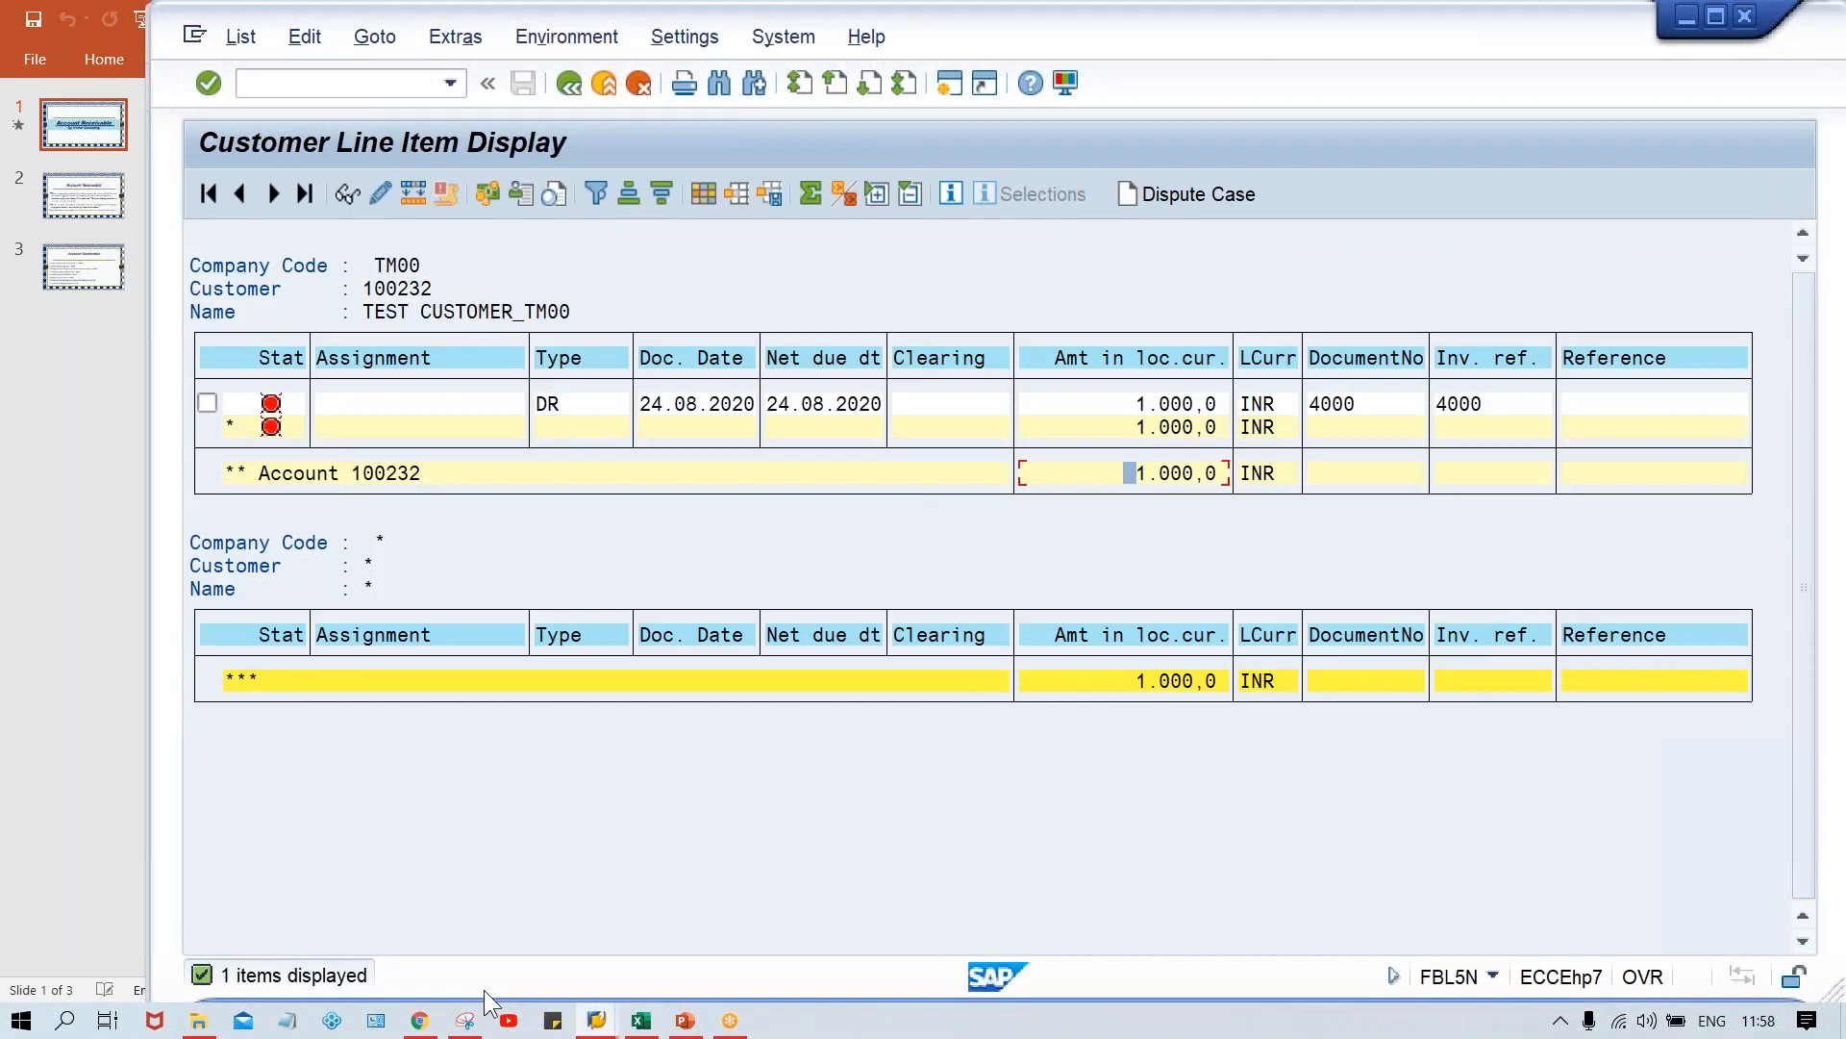
left_click(240, 40)
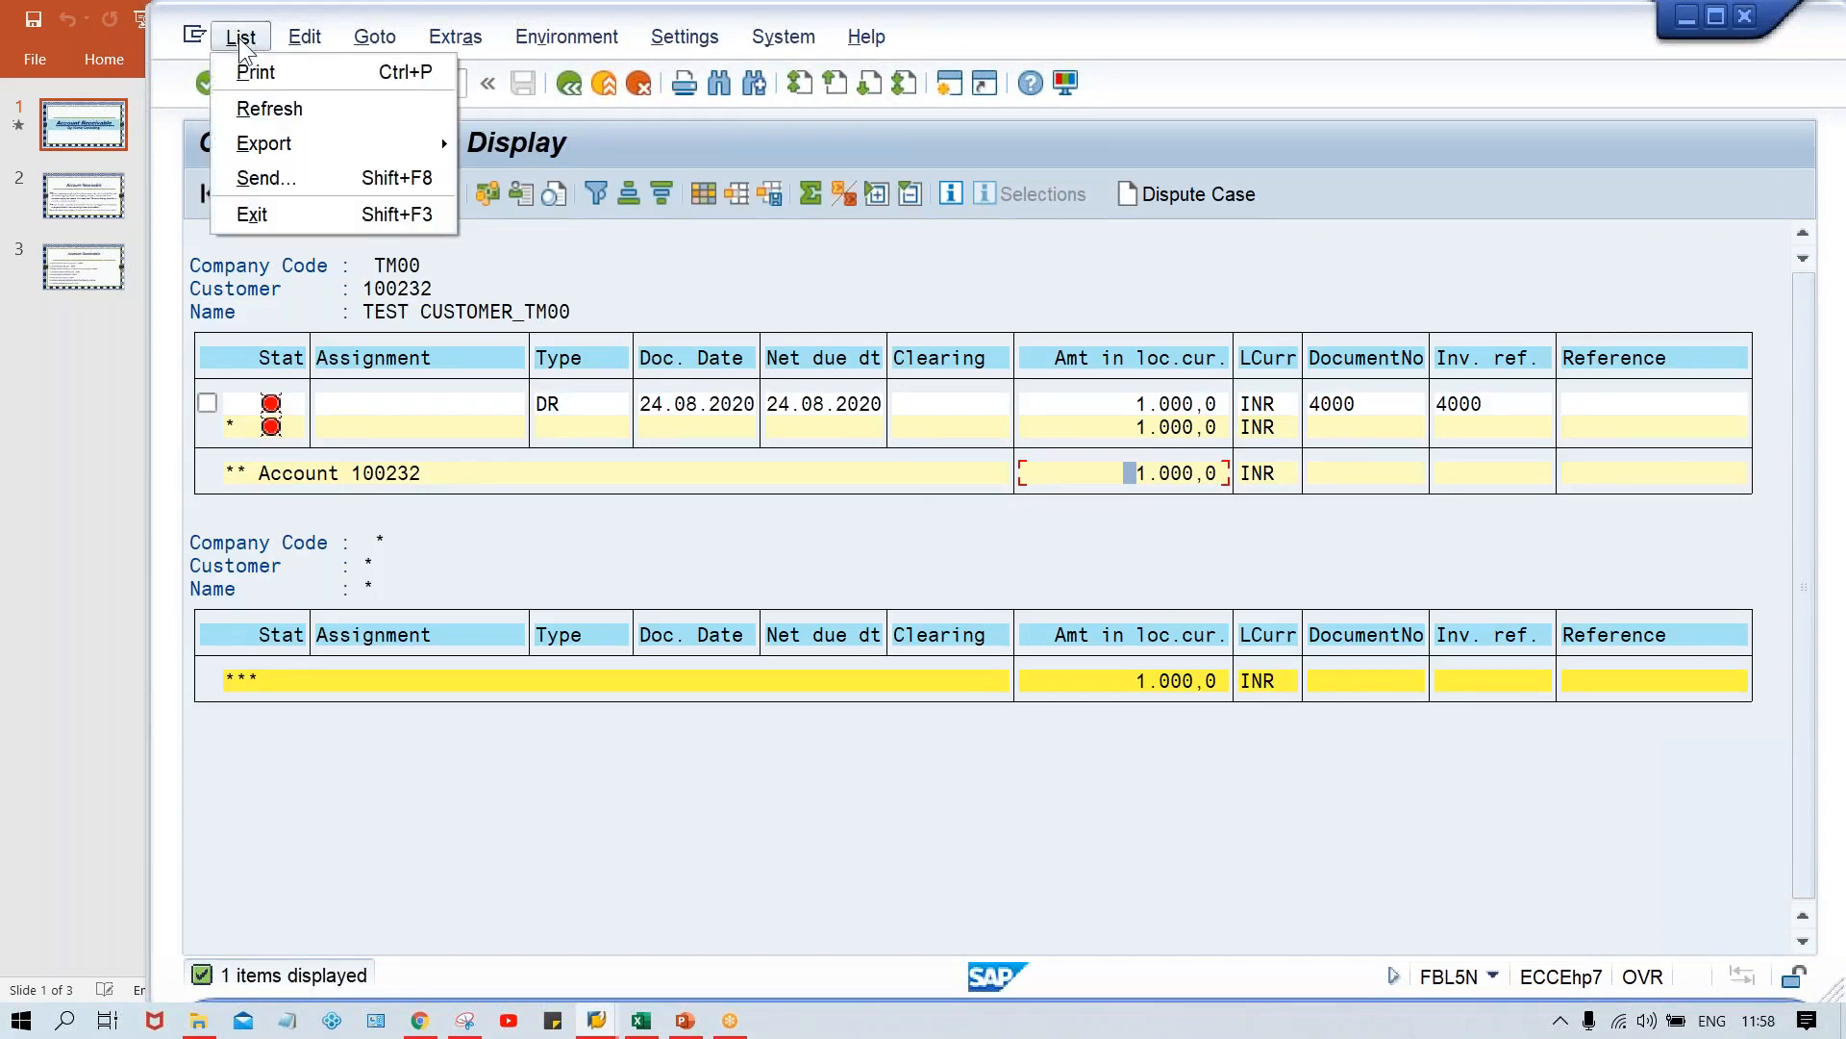
left_click(269, 111)
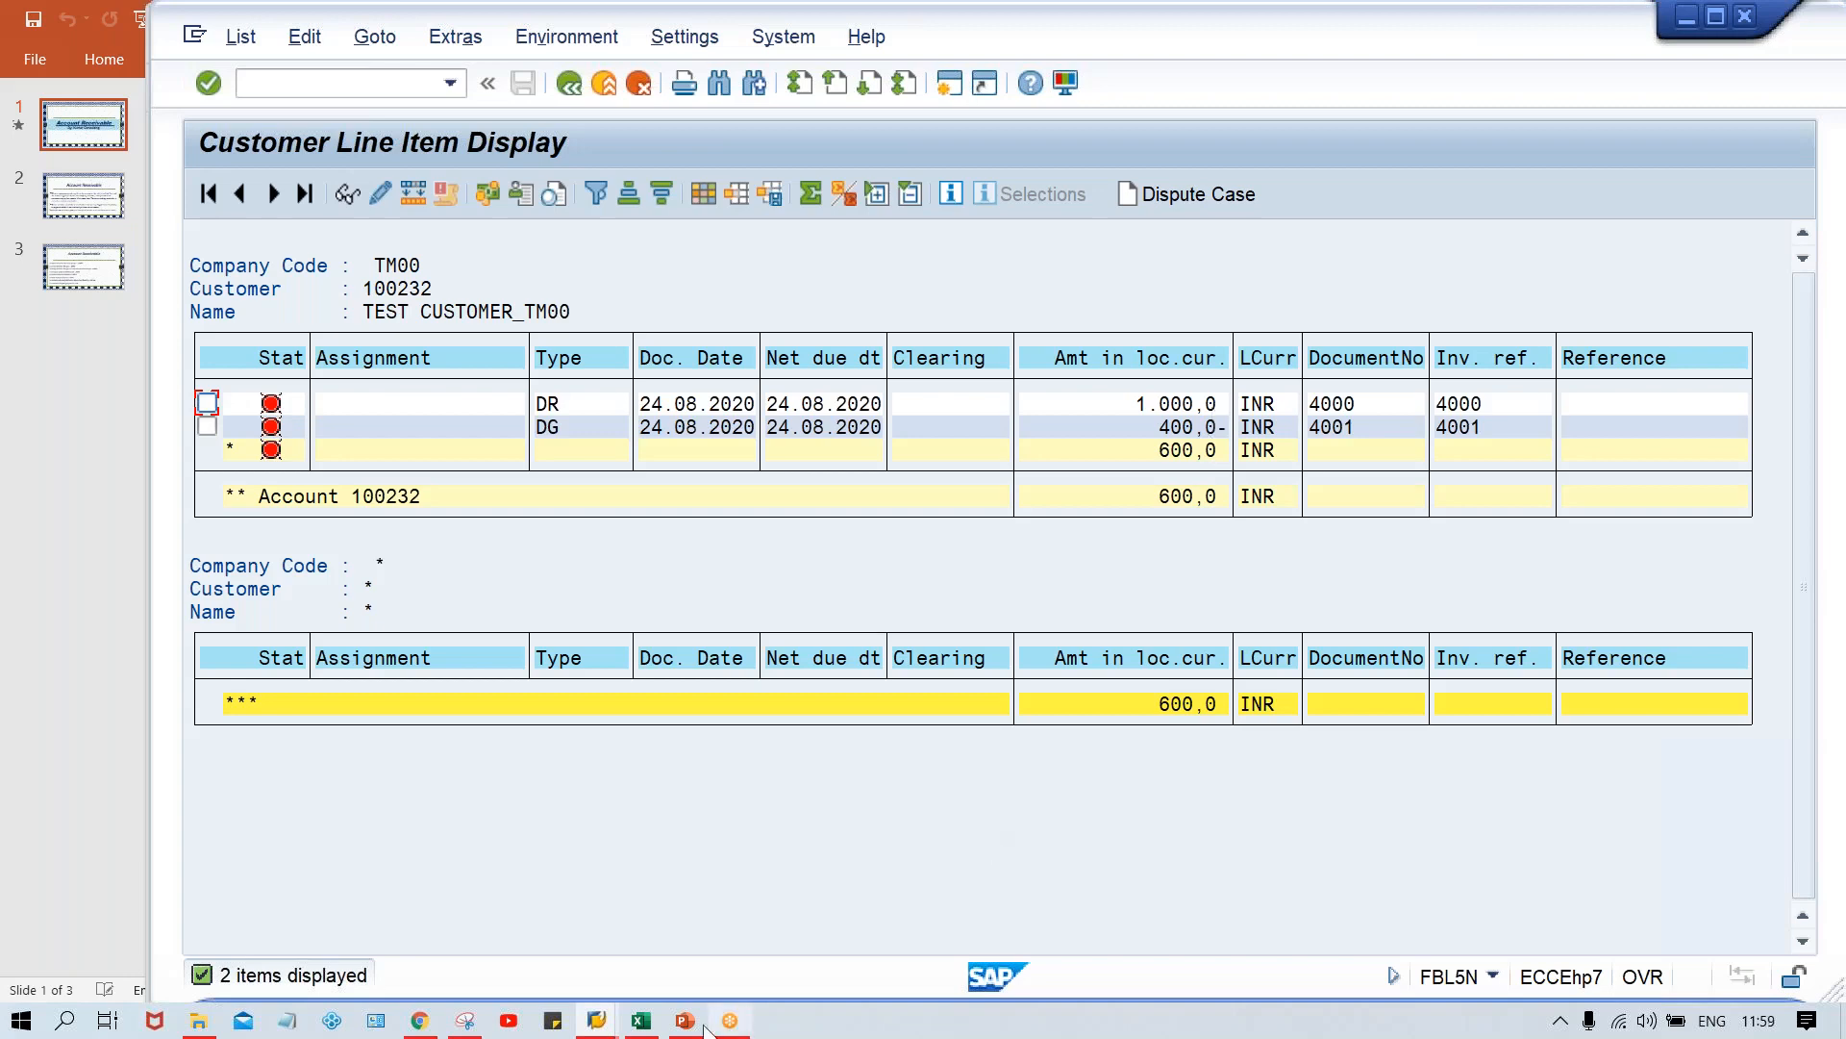
Switch to the Excel workbook and enter 1000.00 in cell G10 and 400.00 in cell G11 as text
left_click(640, 1021)
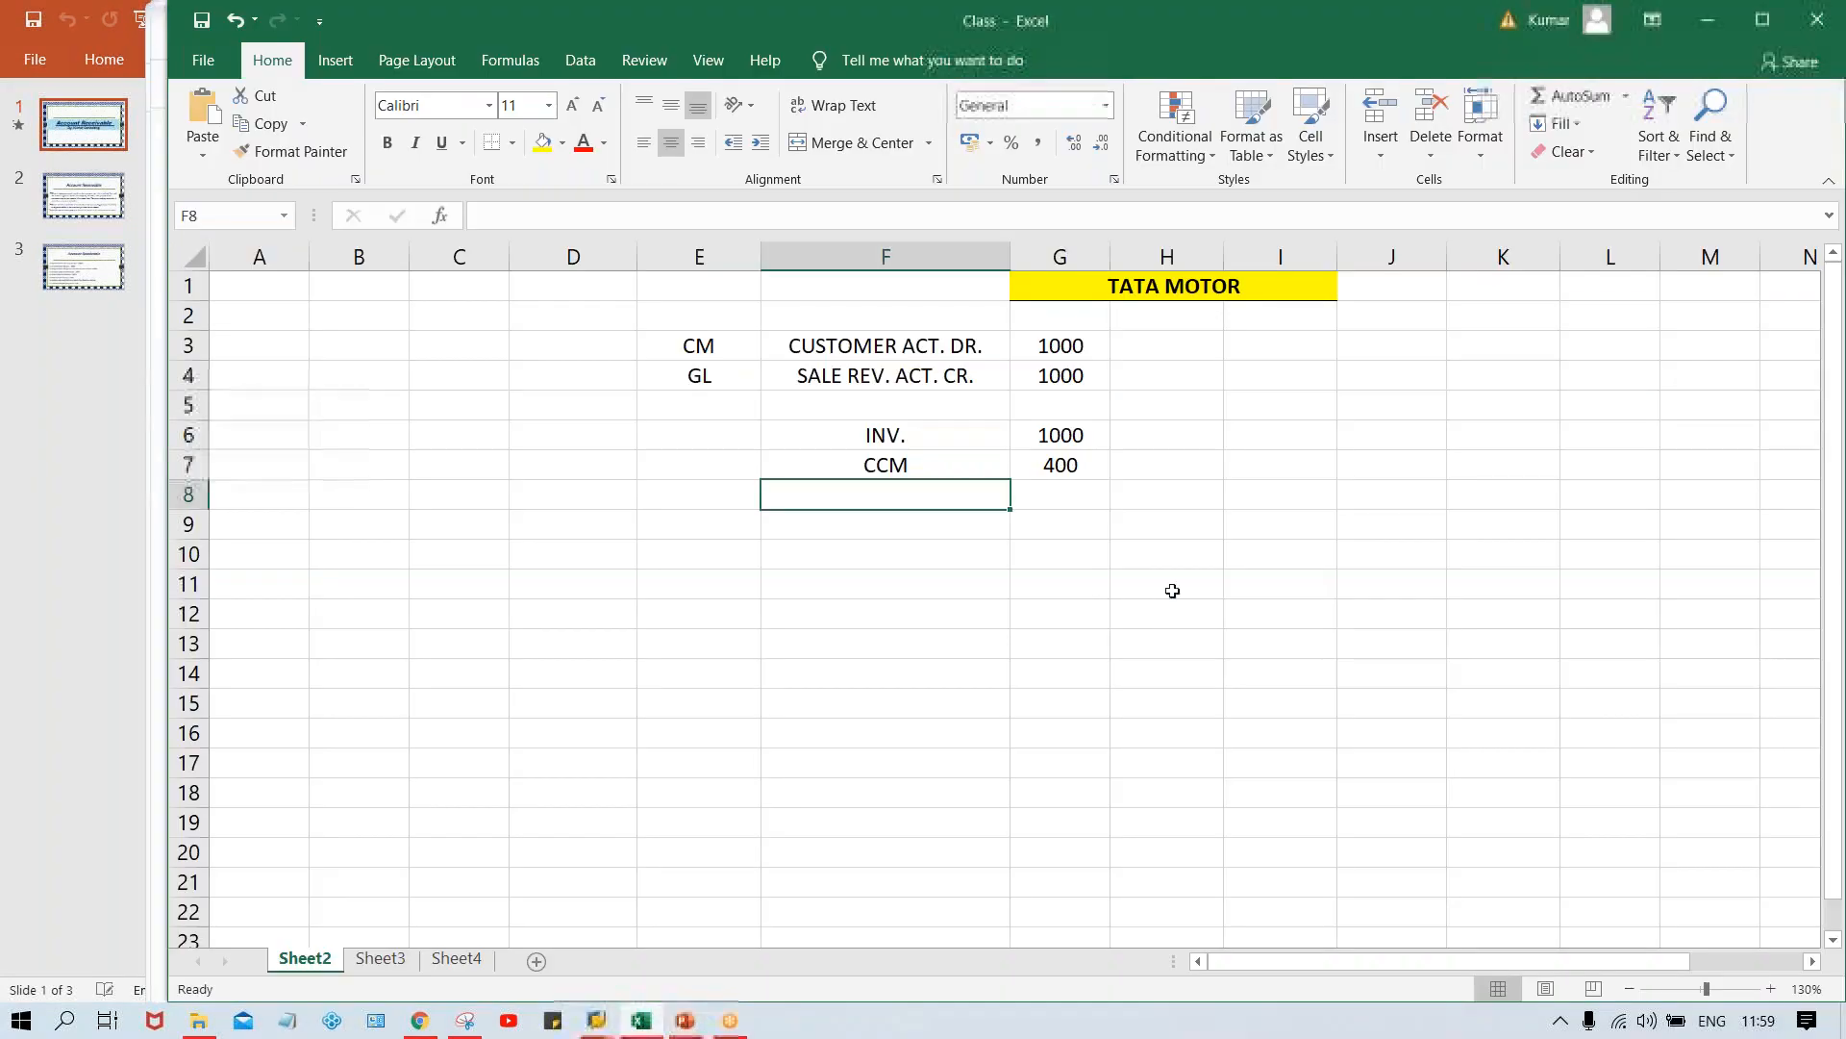
left_click(1083, 558)
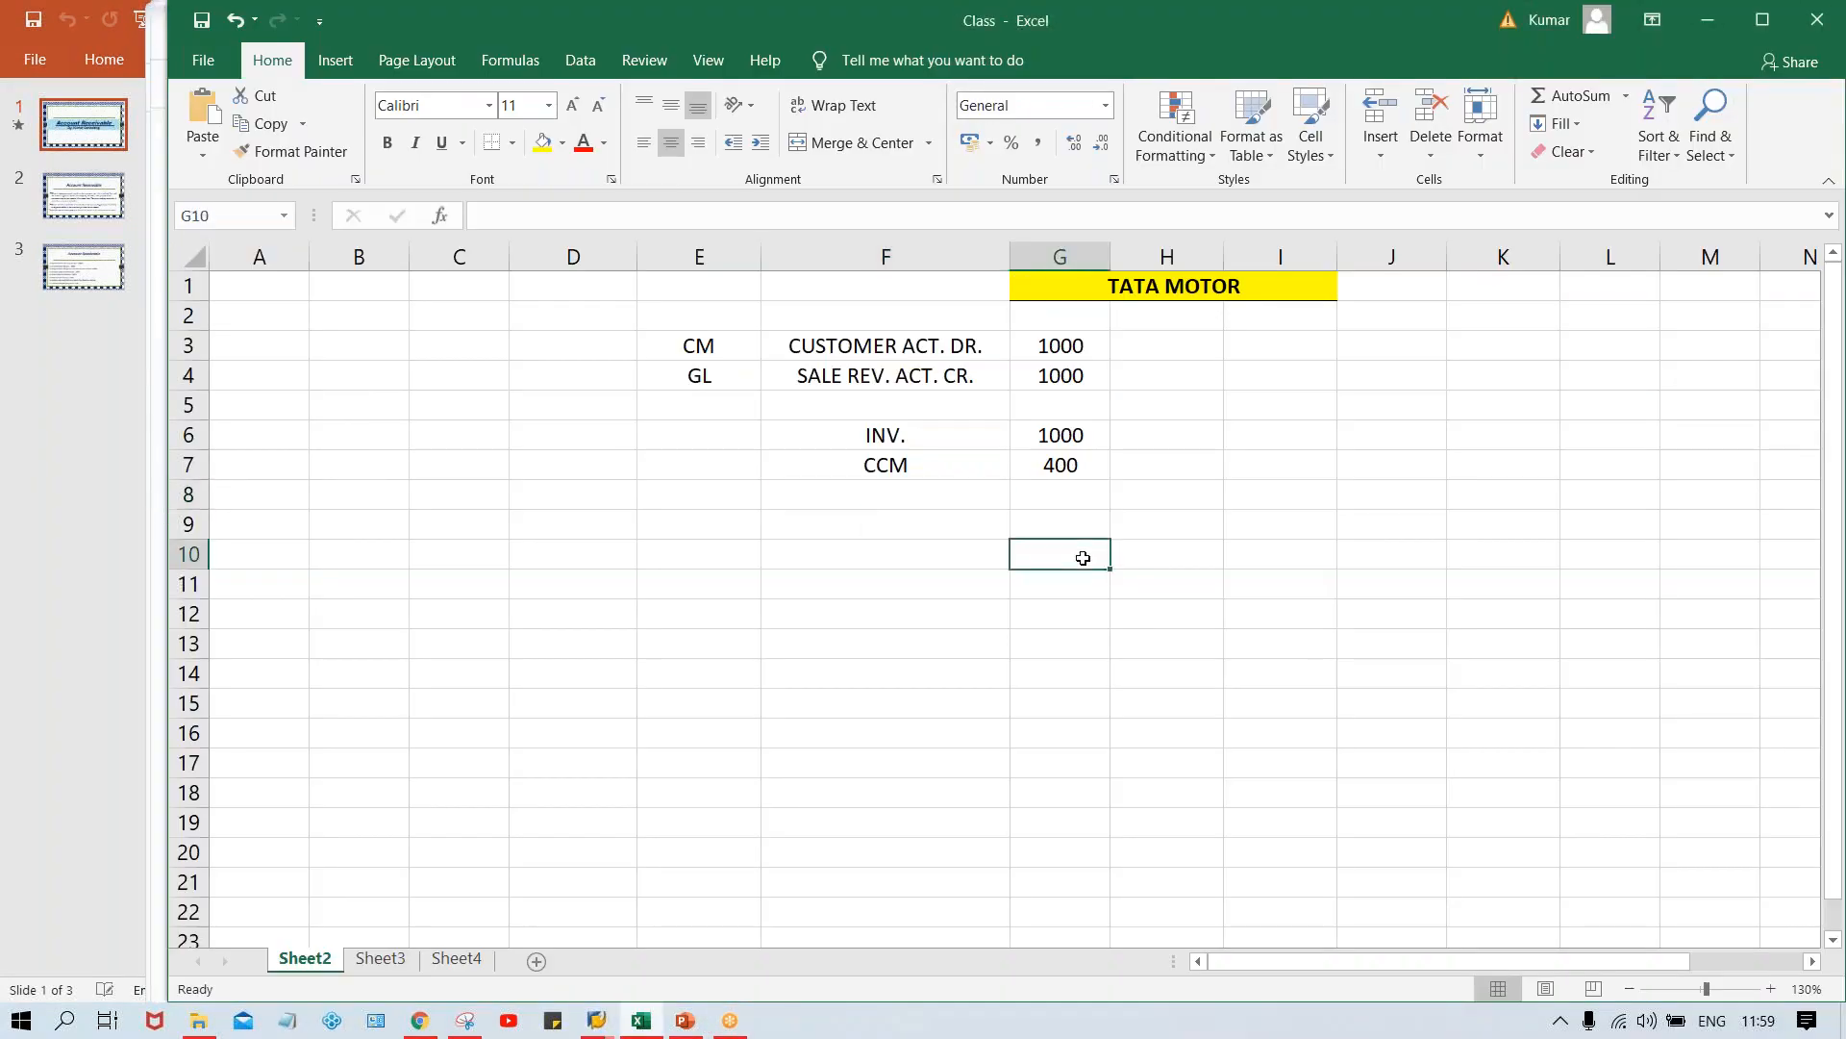
type("1000.")
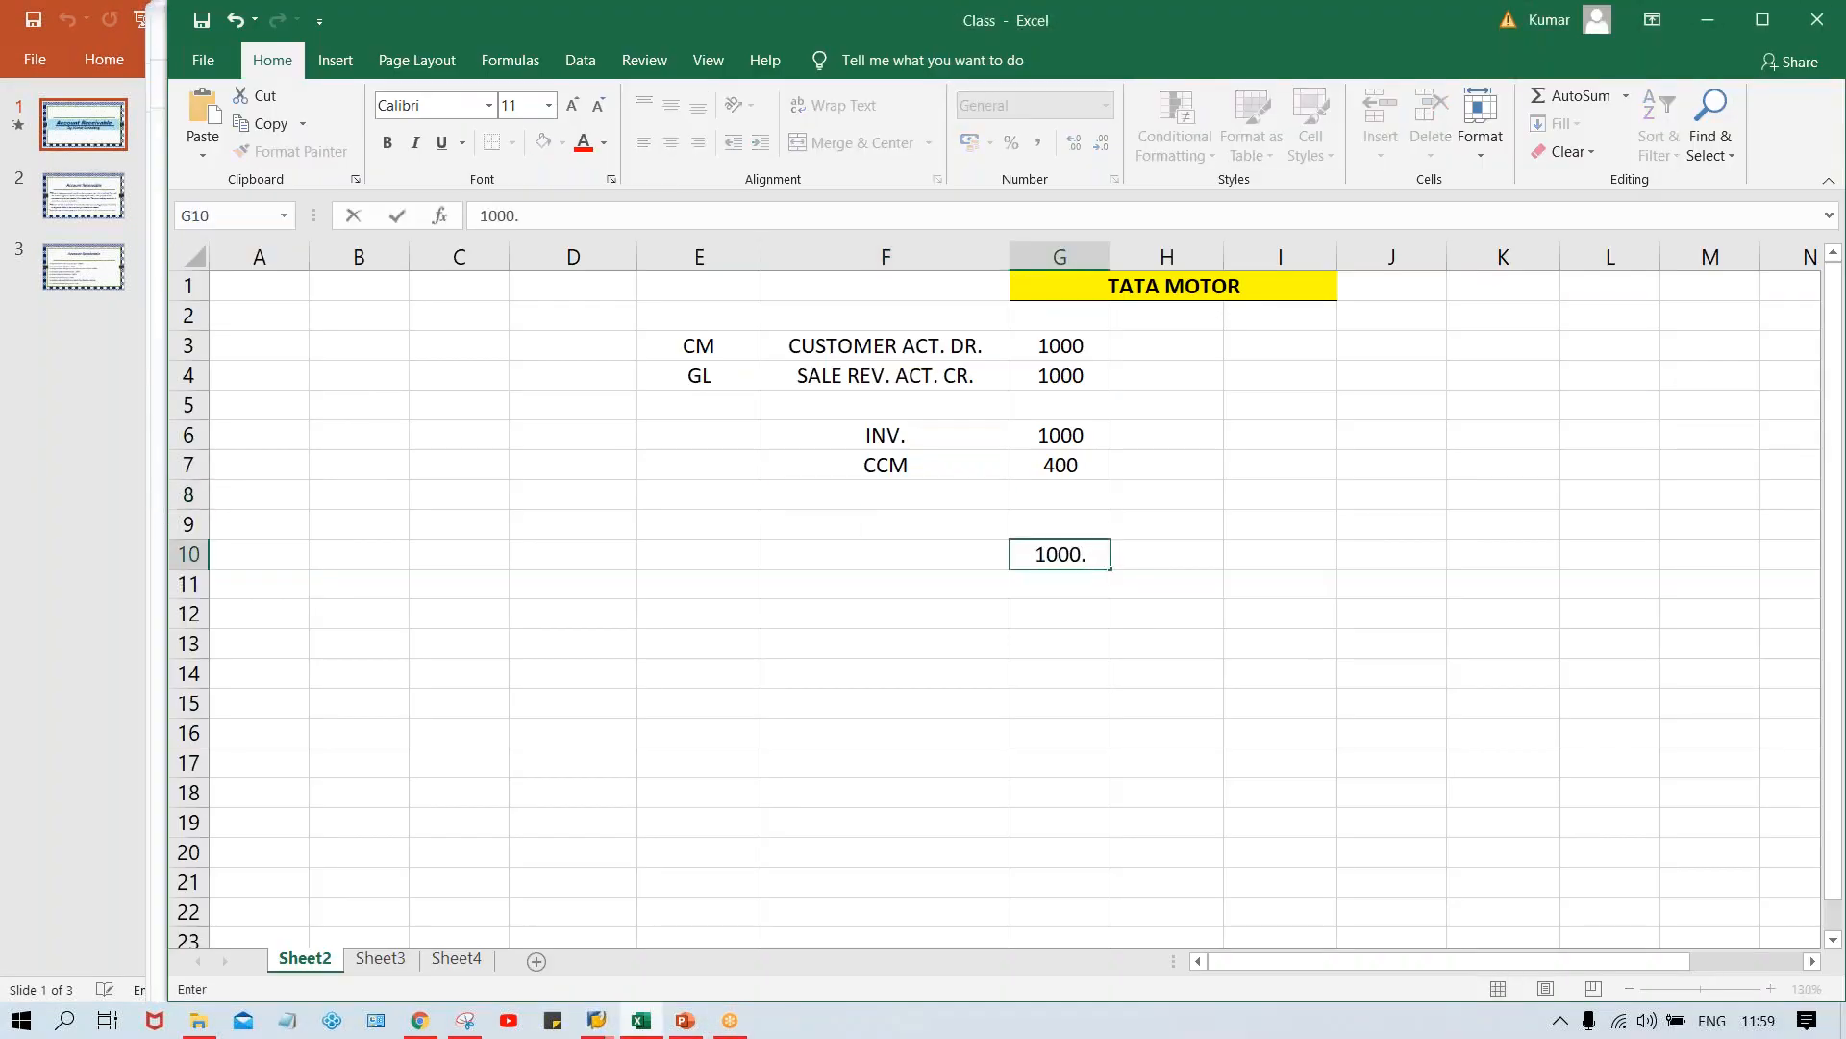
type("00")
key("Return")
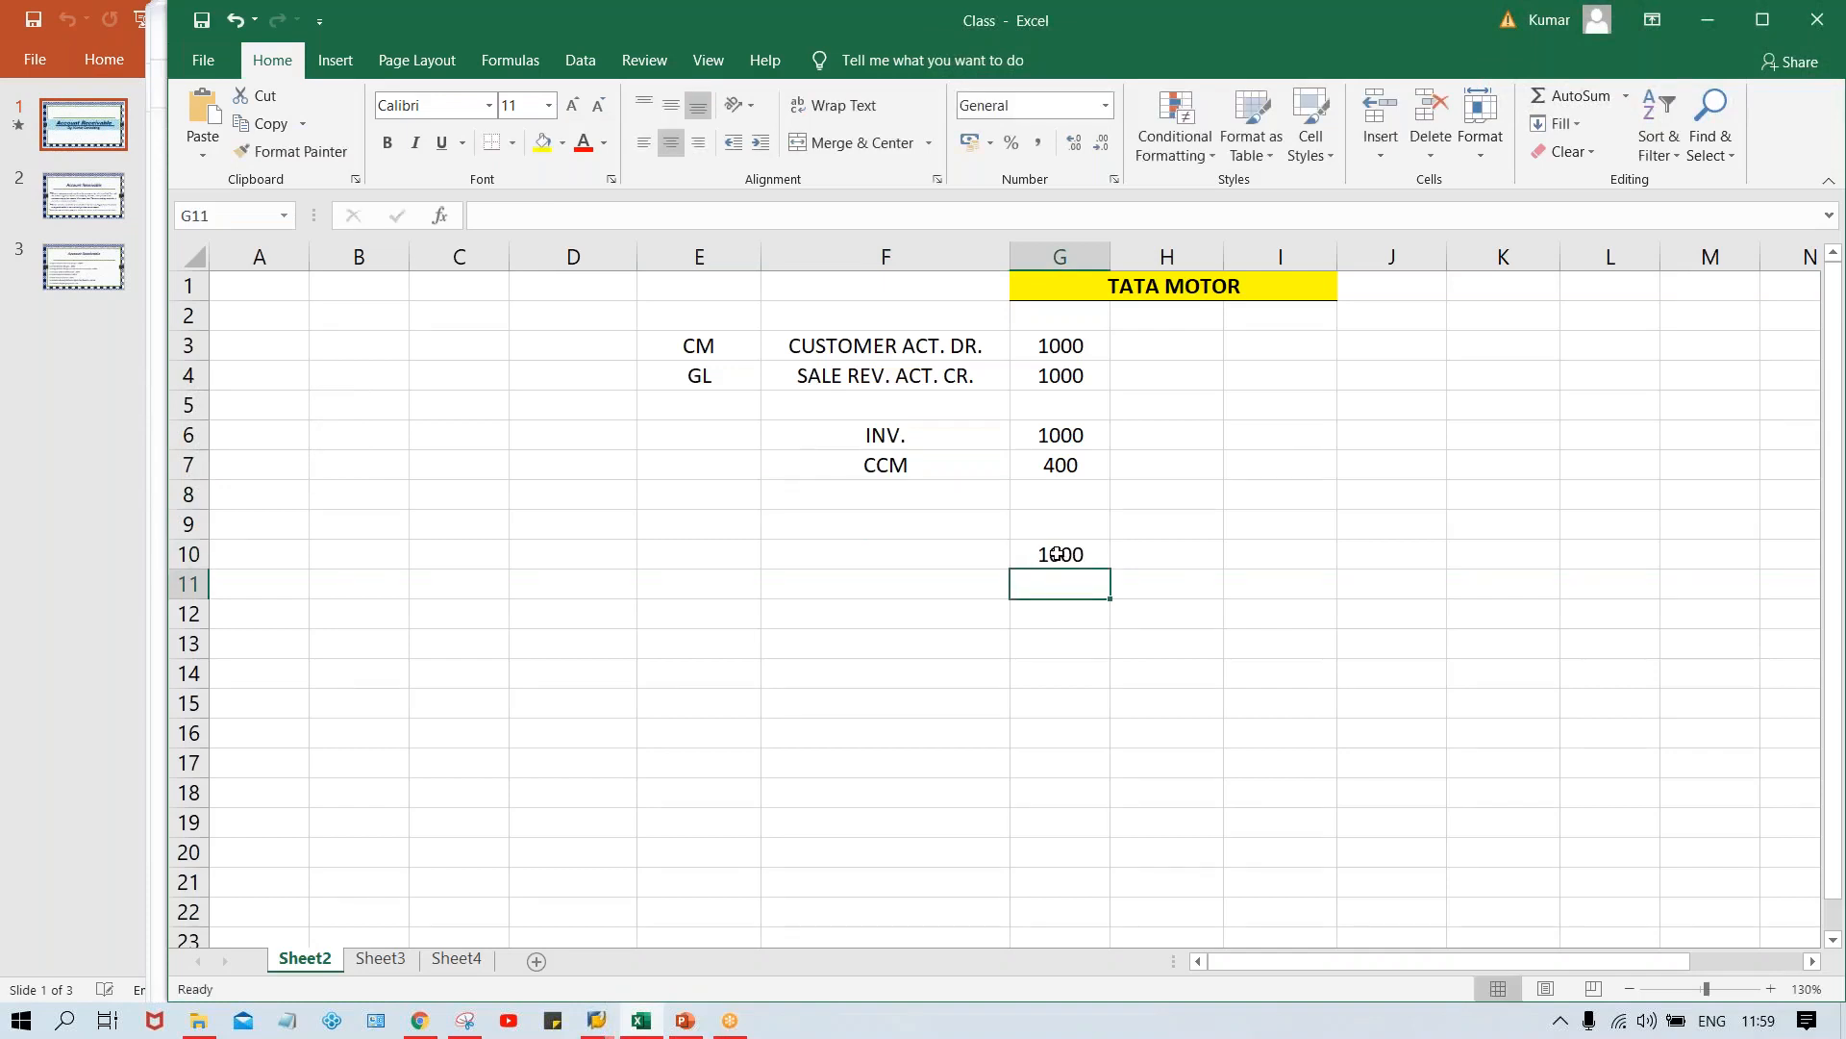
left_click(1058, 554)
type("'")
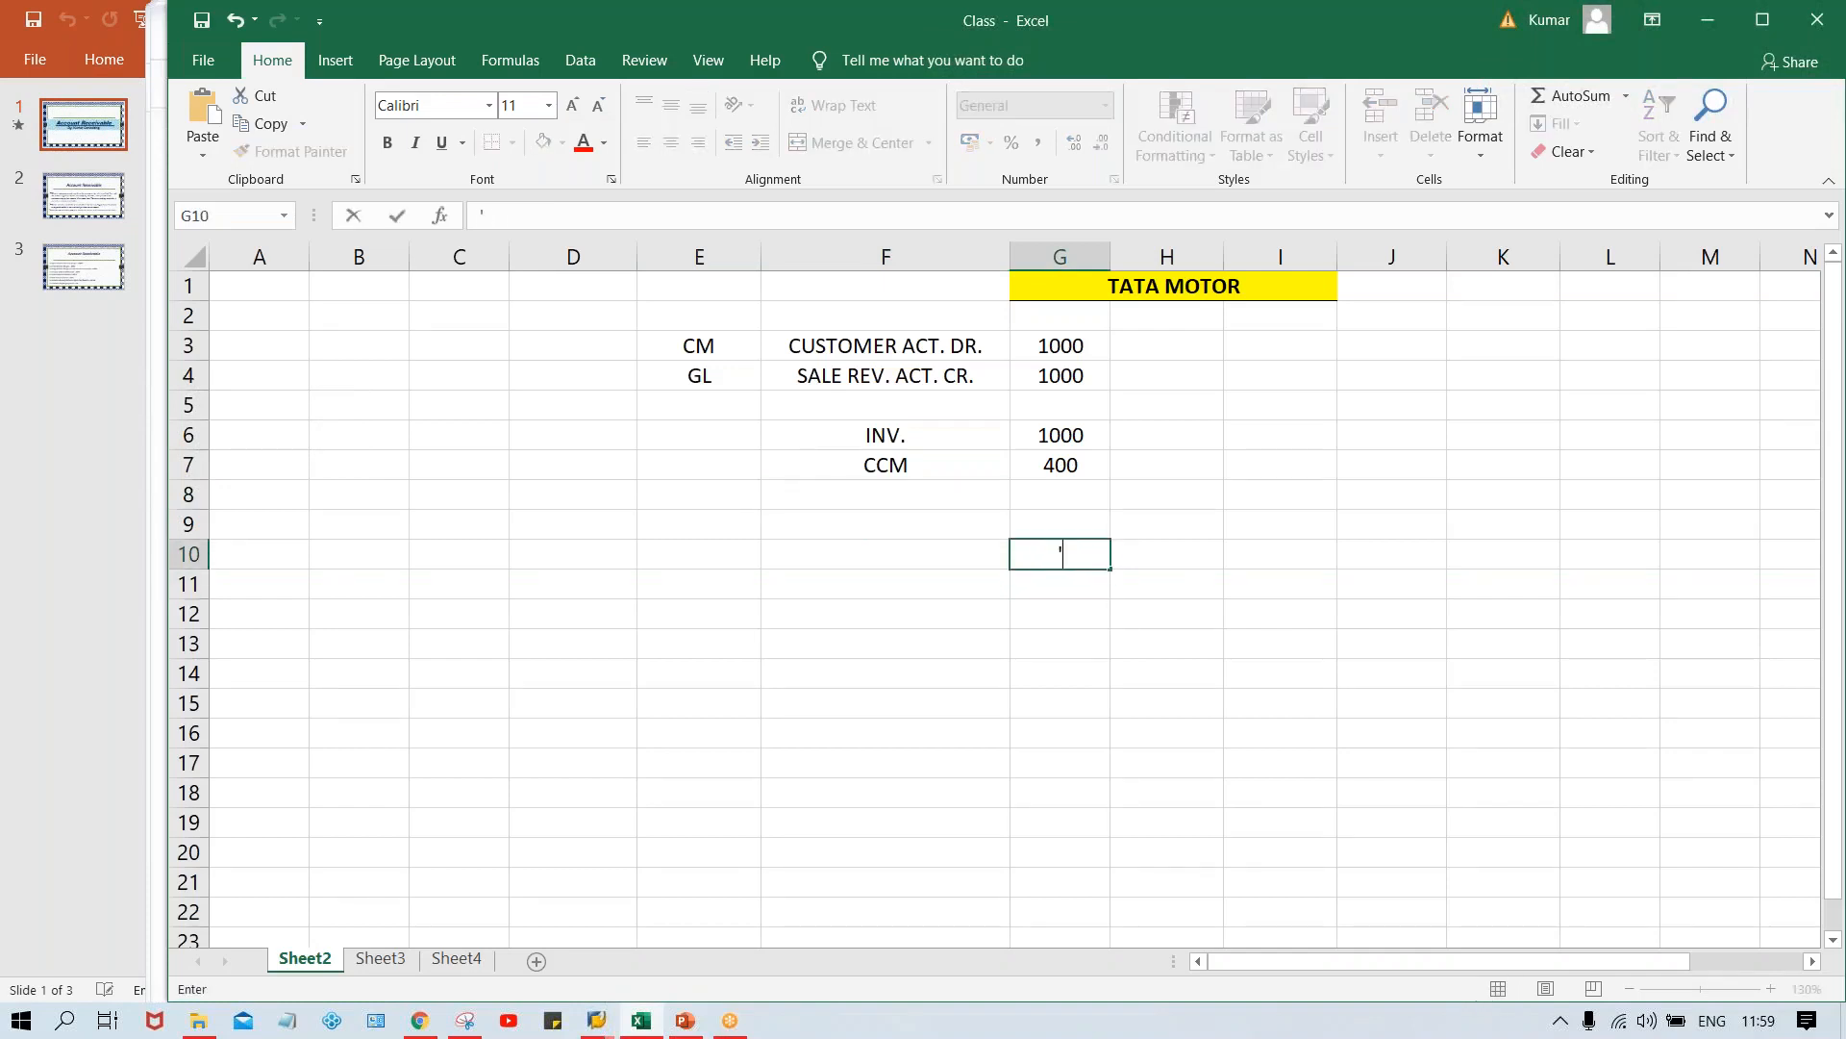
type("1000.00")
key("Return")
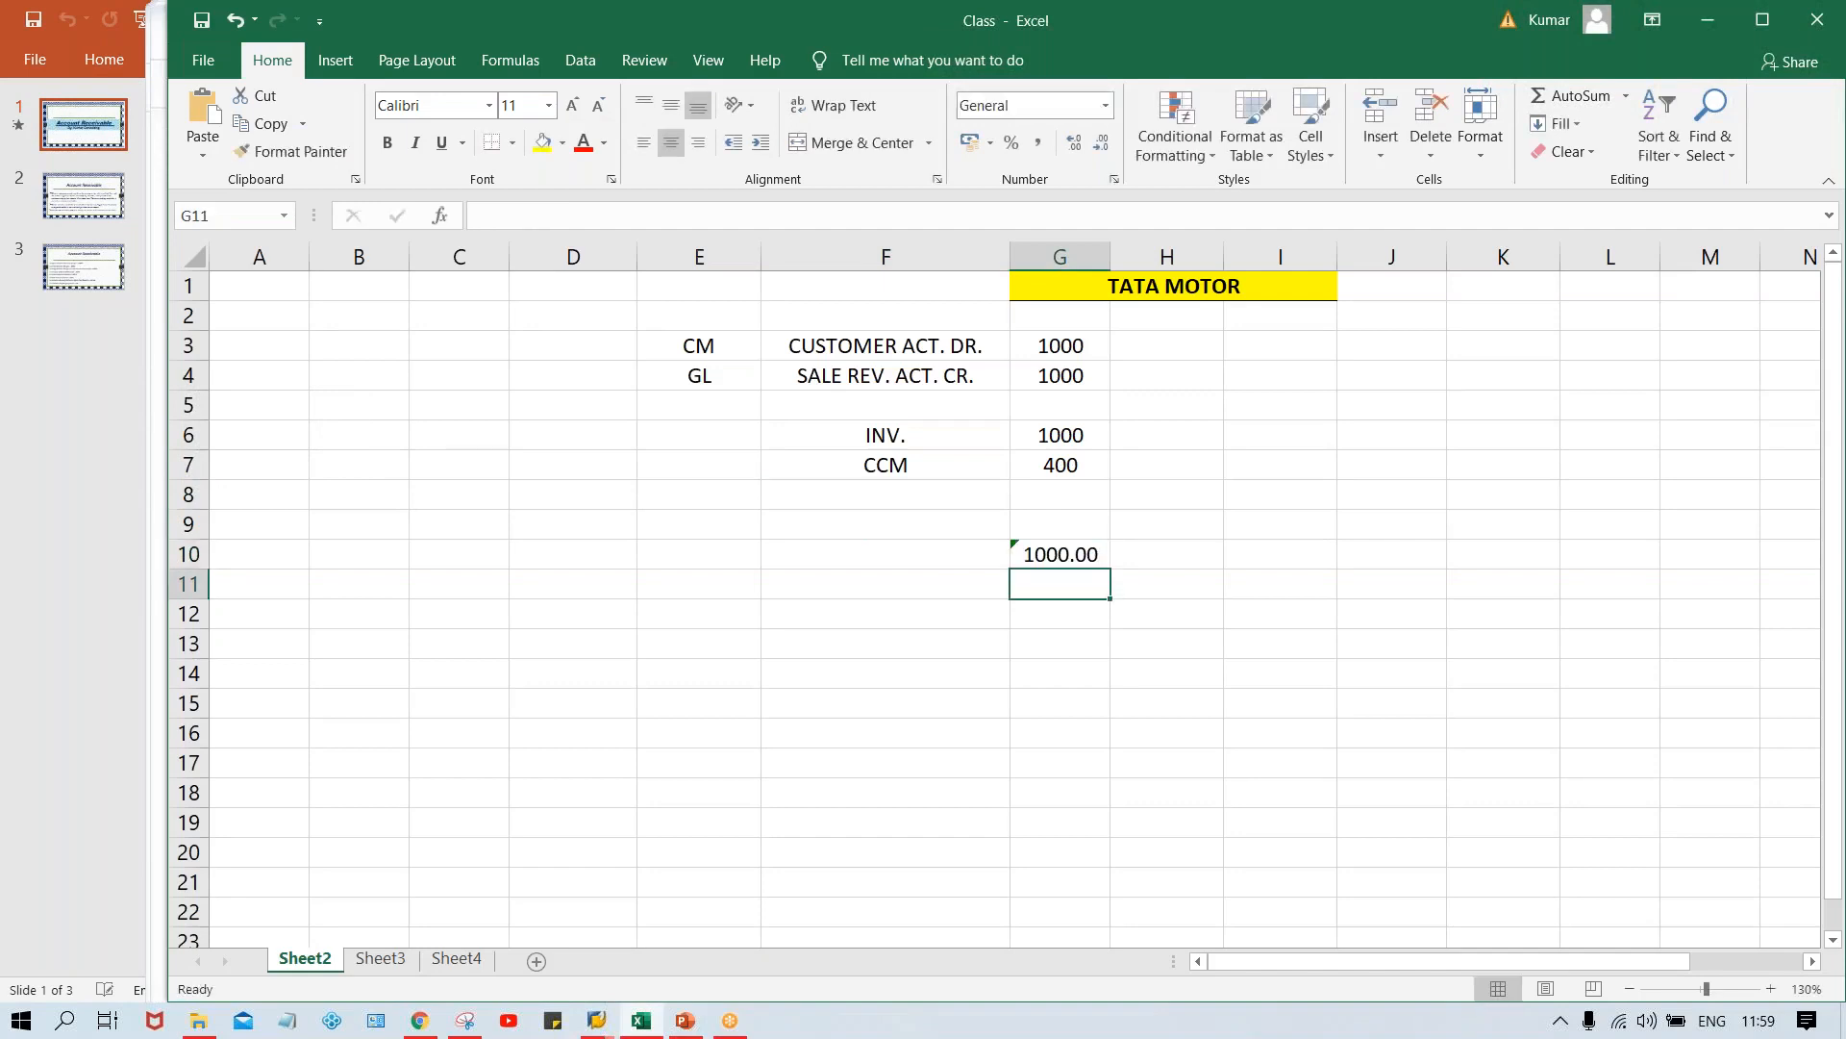
type("'400.00")
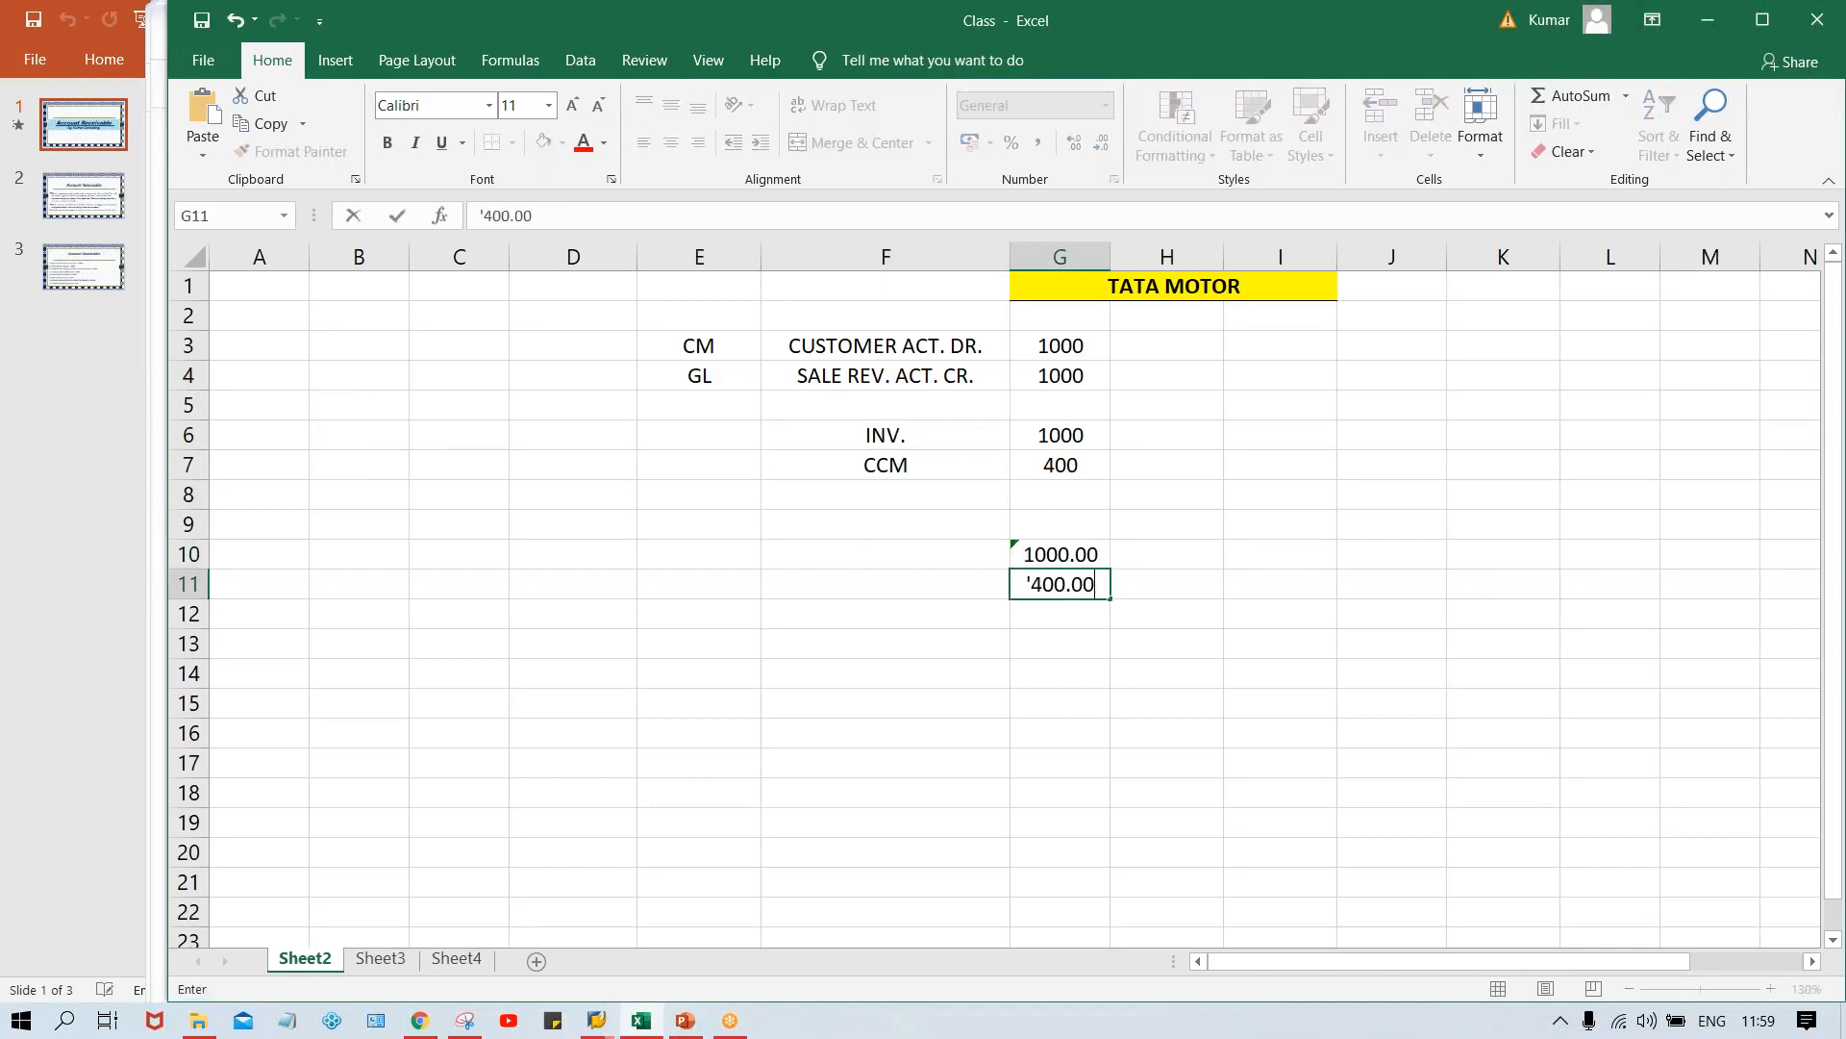
key("Return")
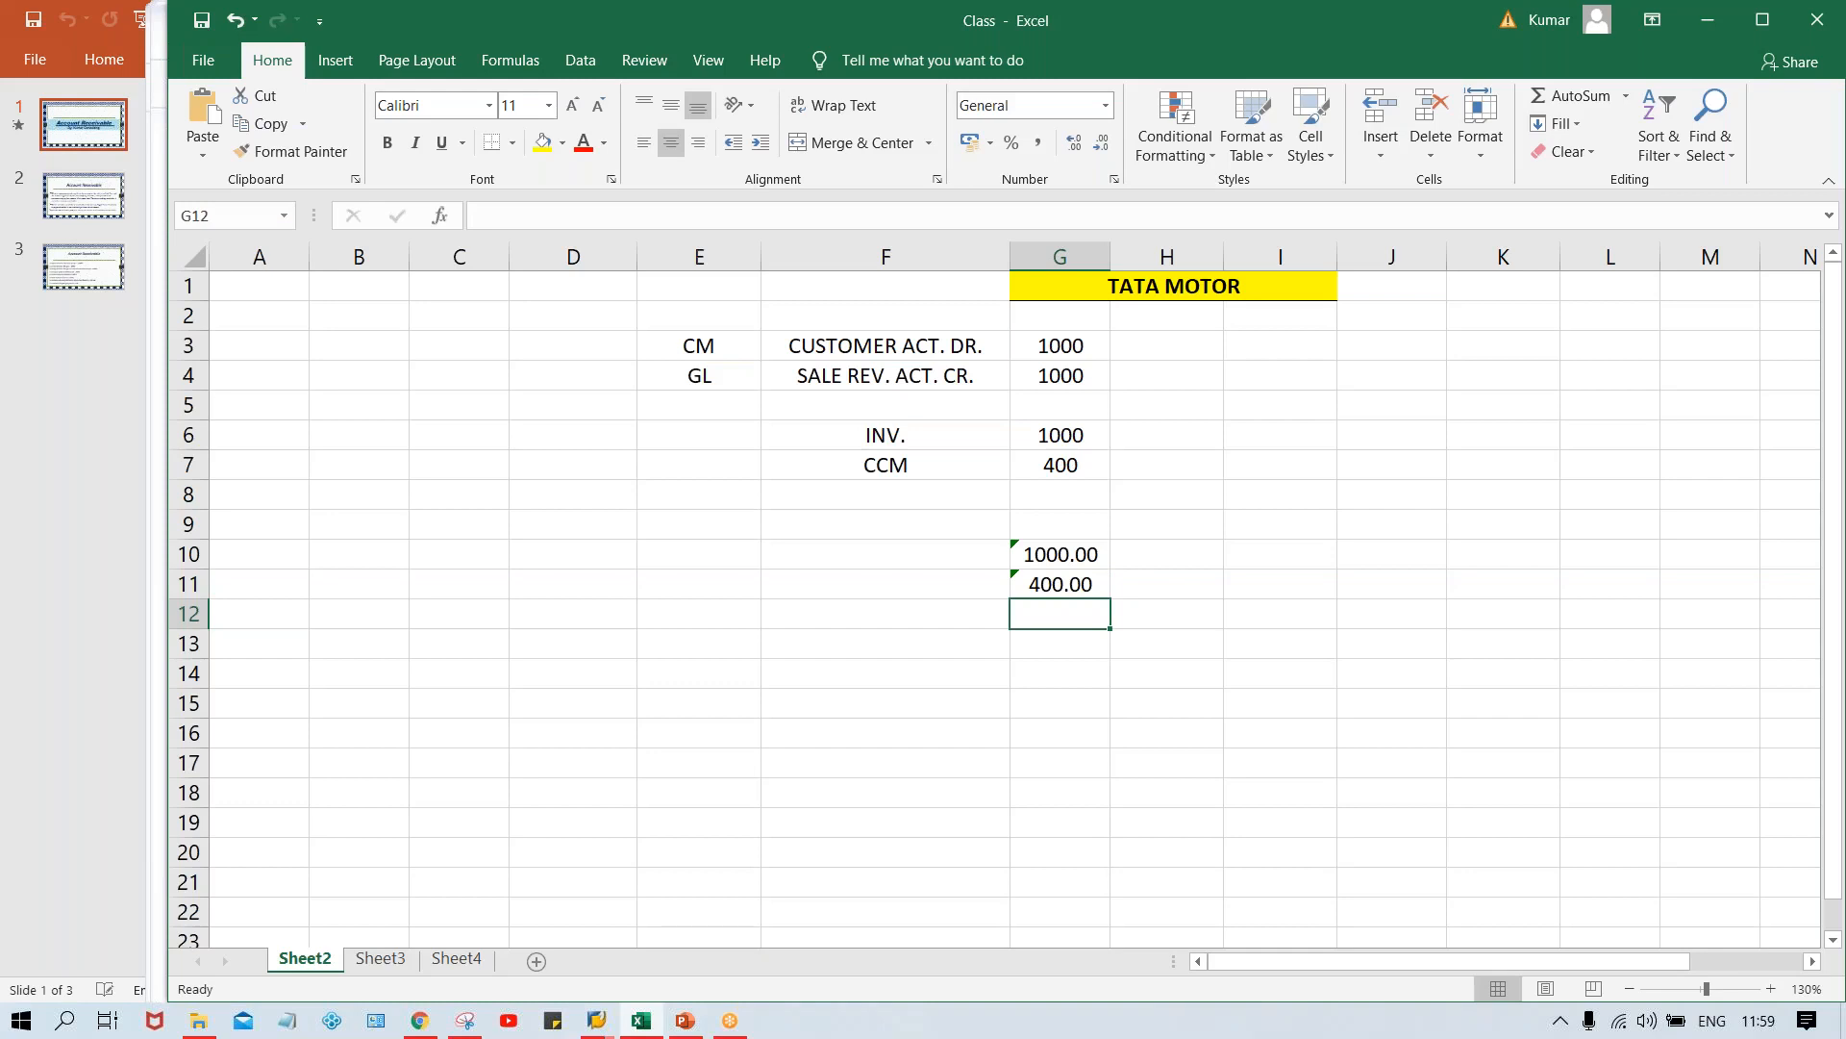
Clear the trial amounts from cells G9 to G12
left_click(1064, 589)
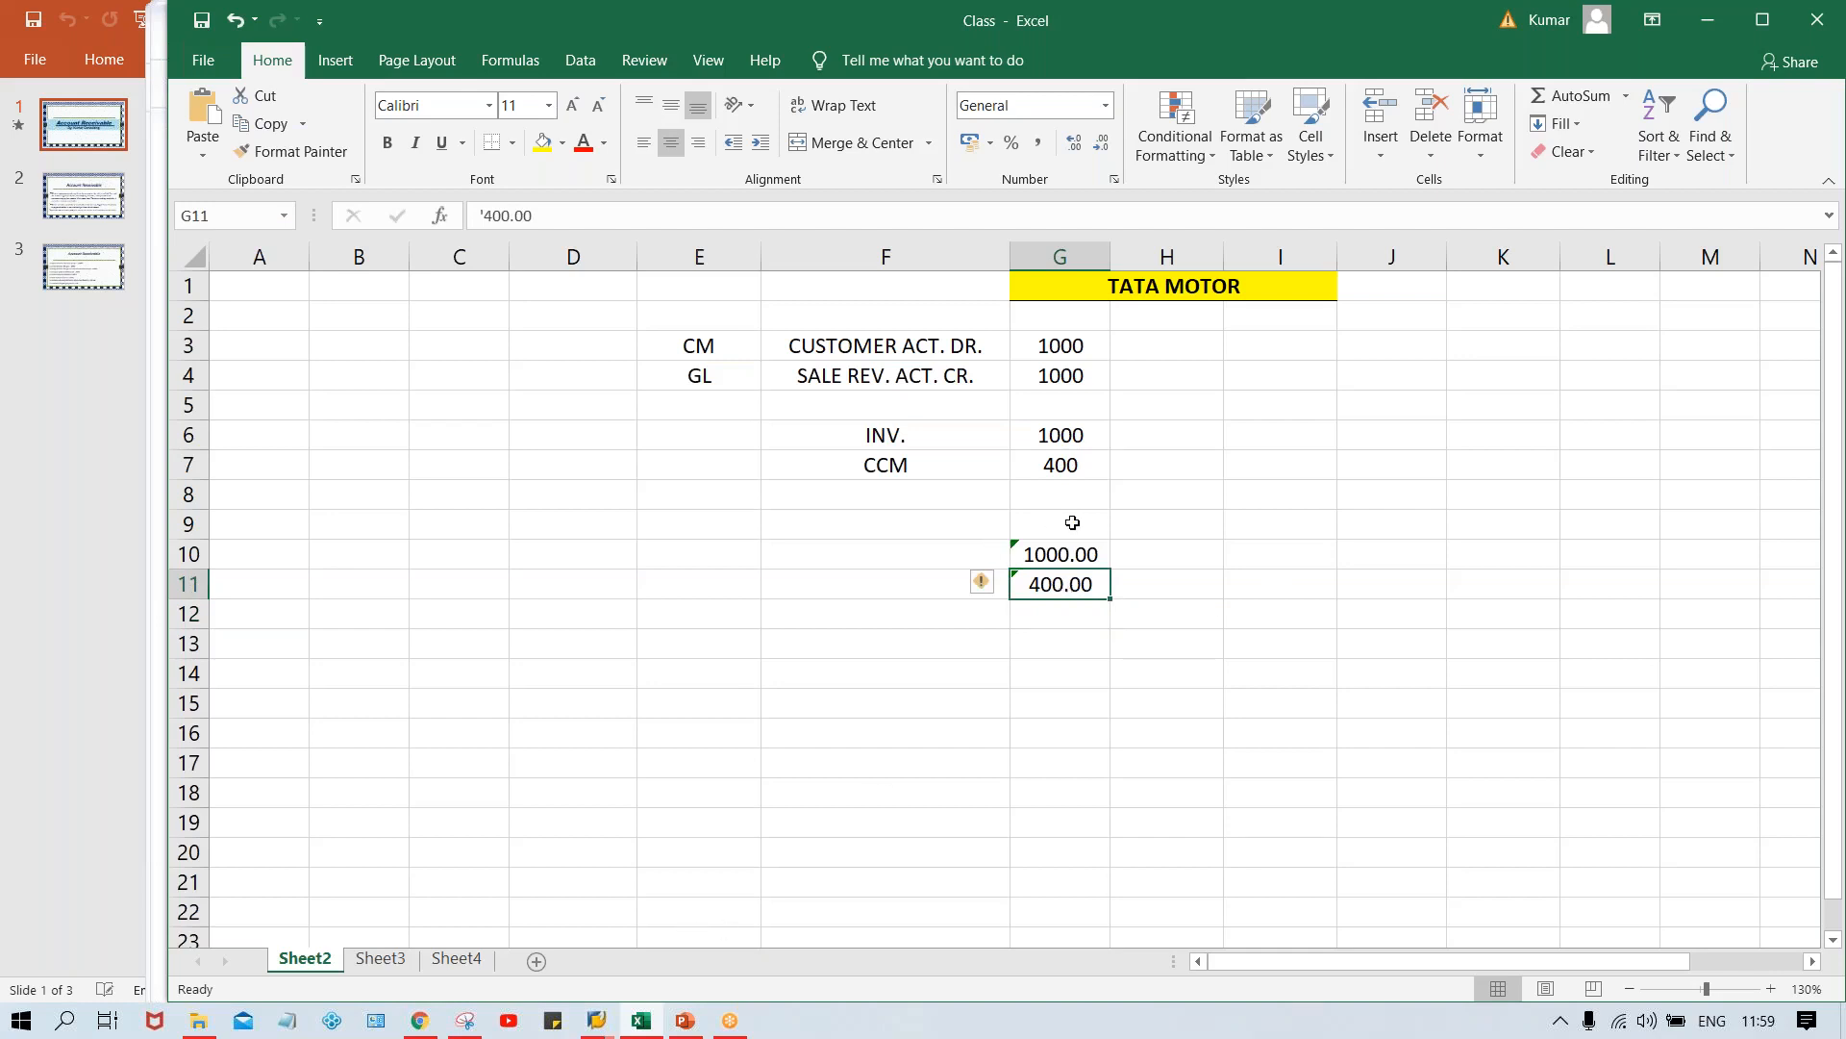
left_click_drag(1067, 523, 1081, 612)
key("Delete")
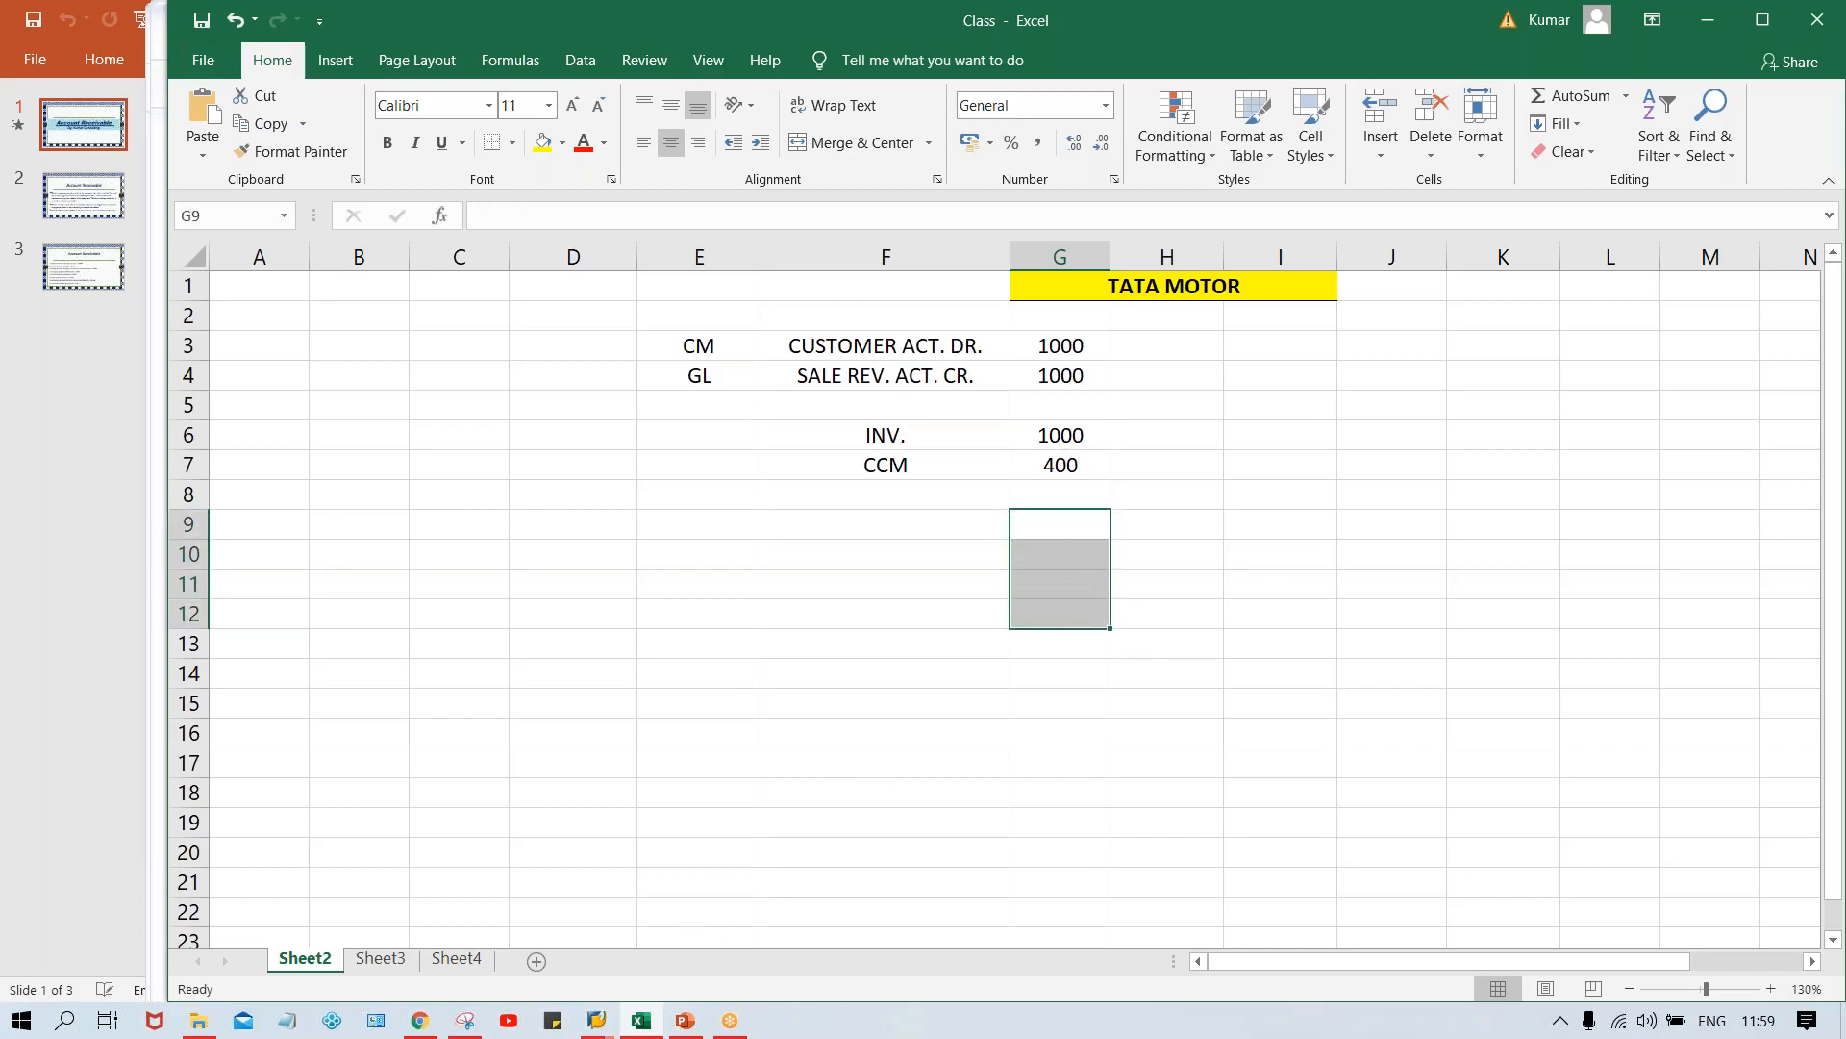
left_click(1062, 682)
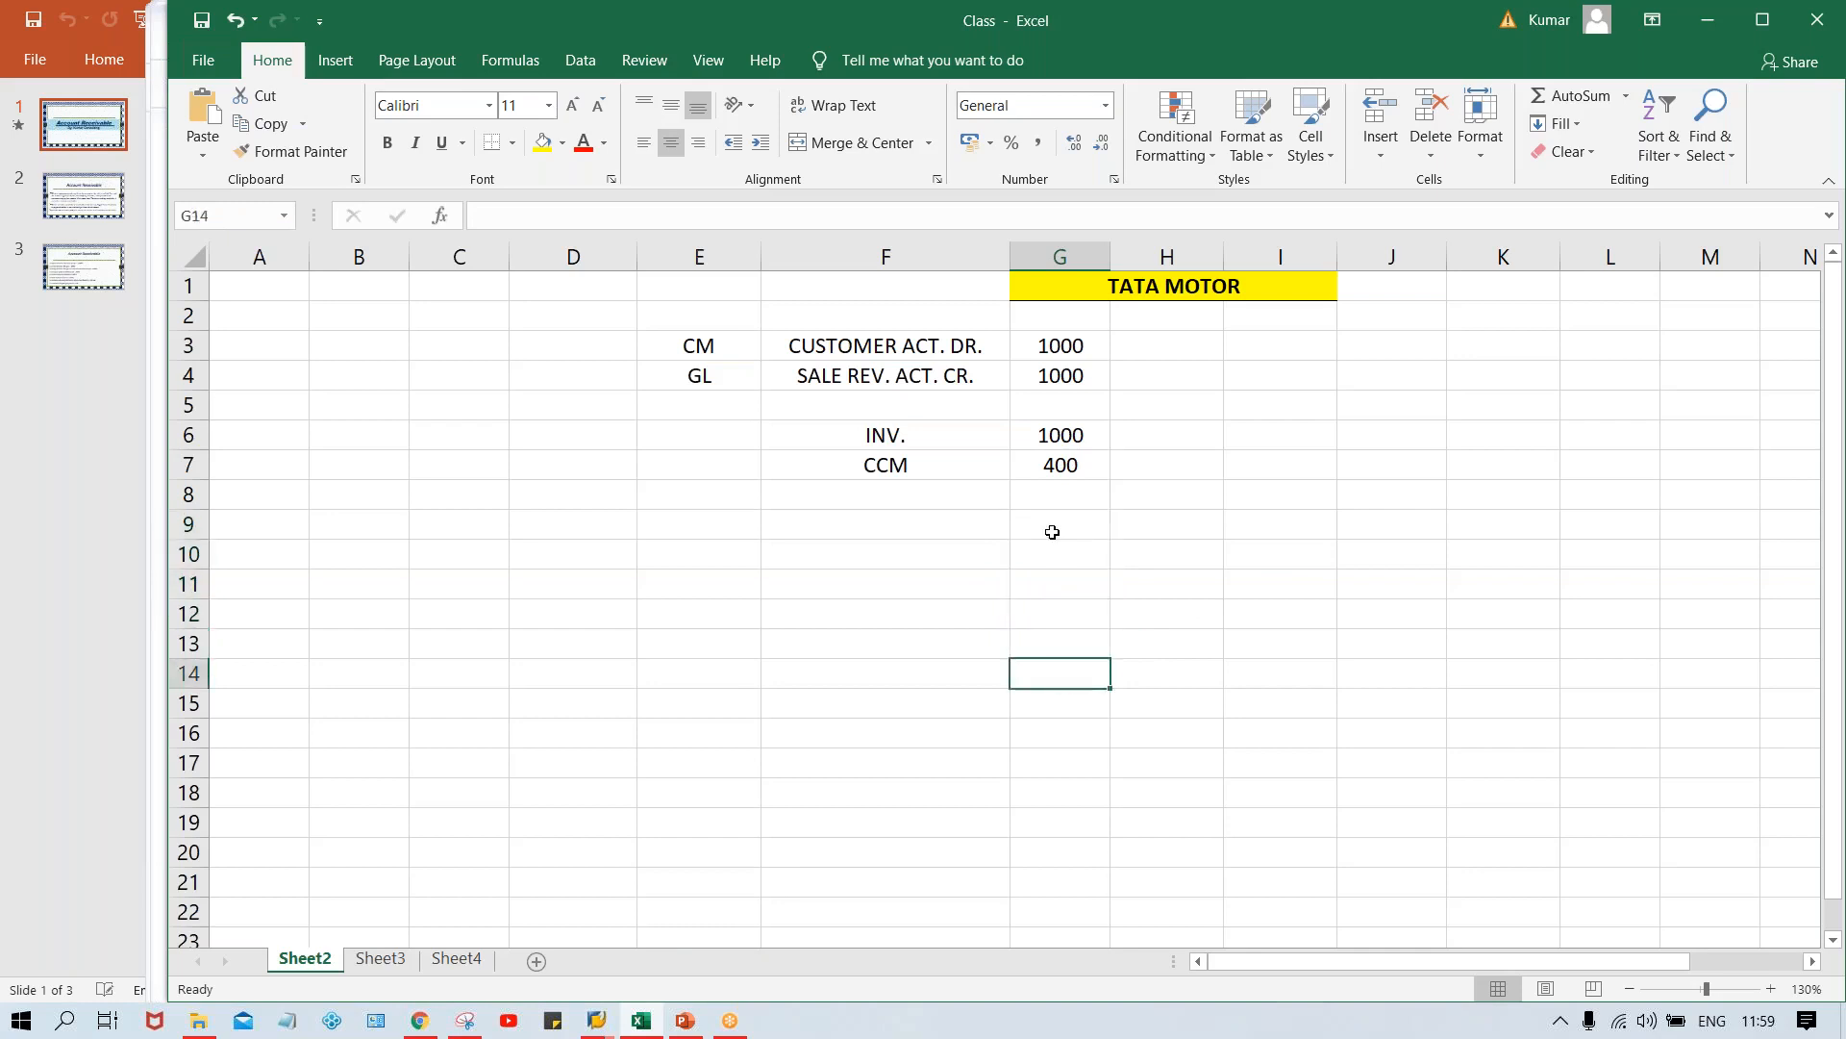
left_click(1052, 532)
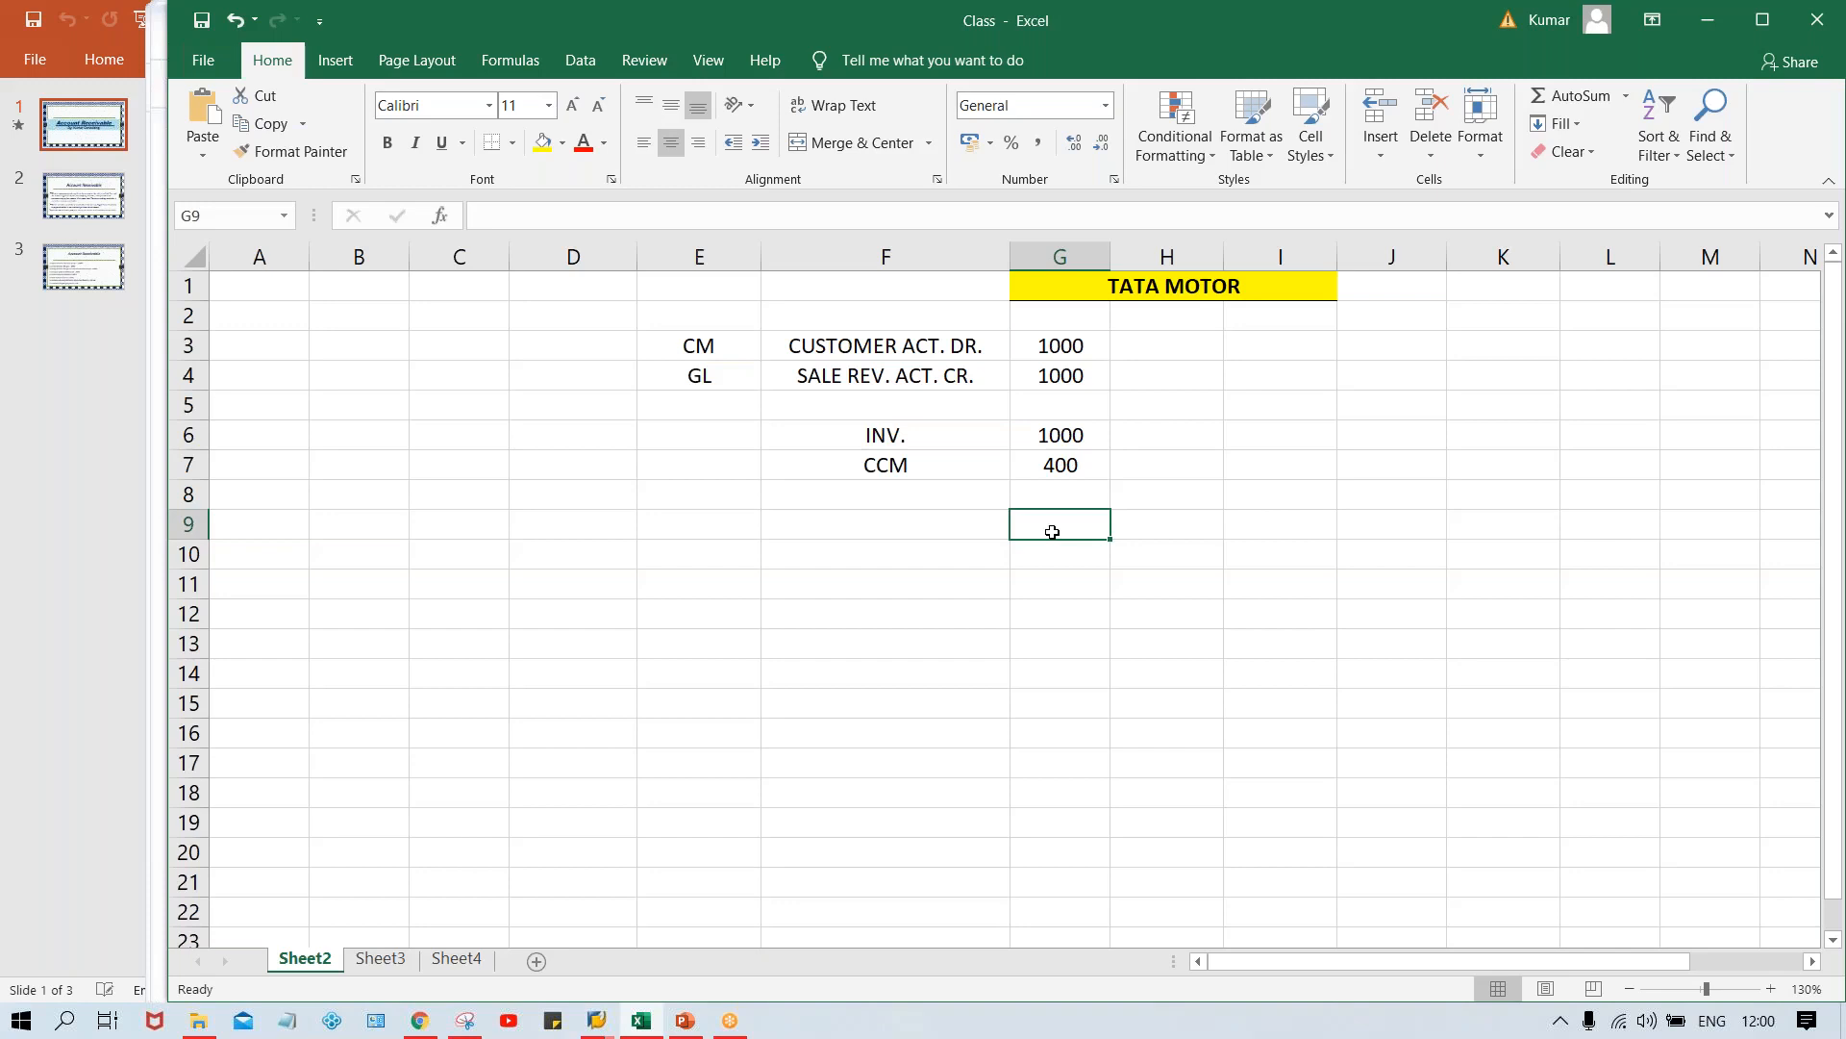
left_click(1081, 427)
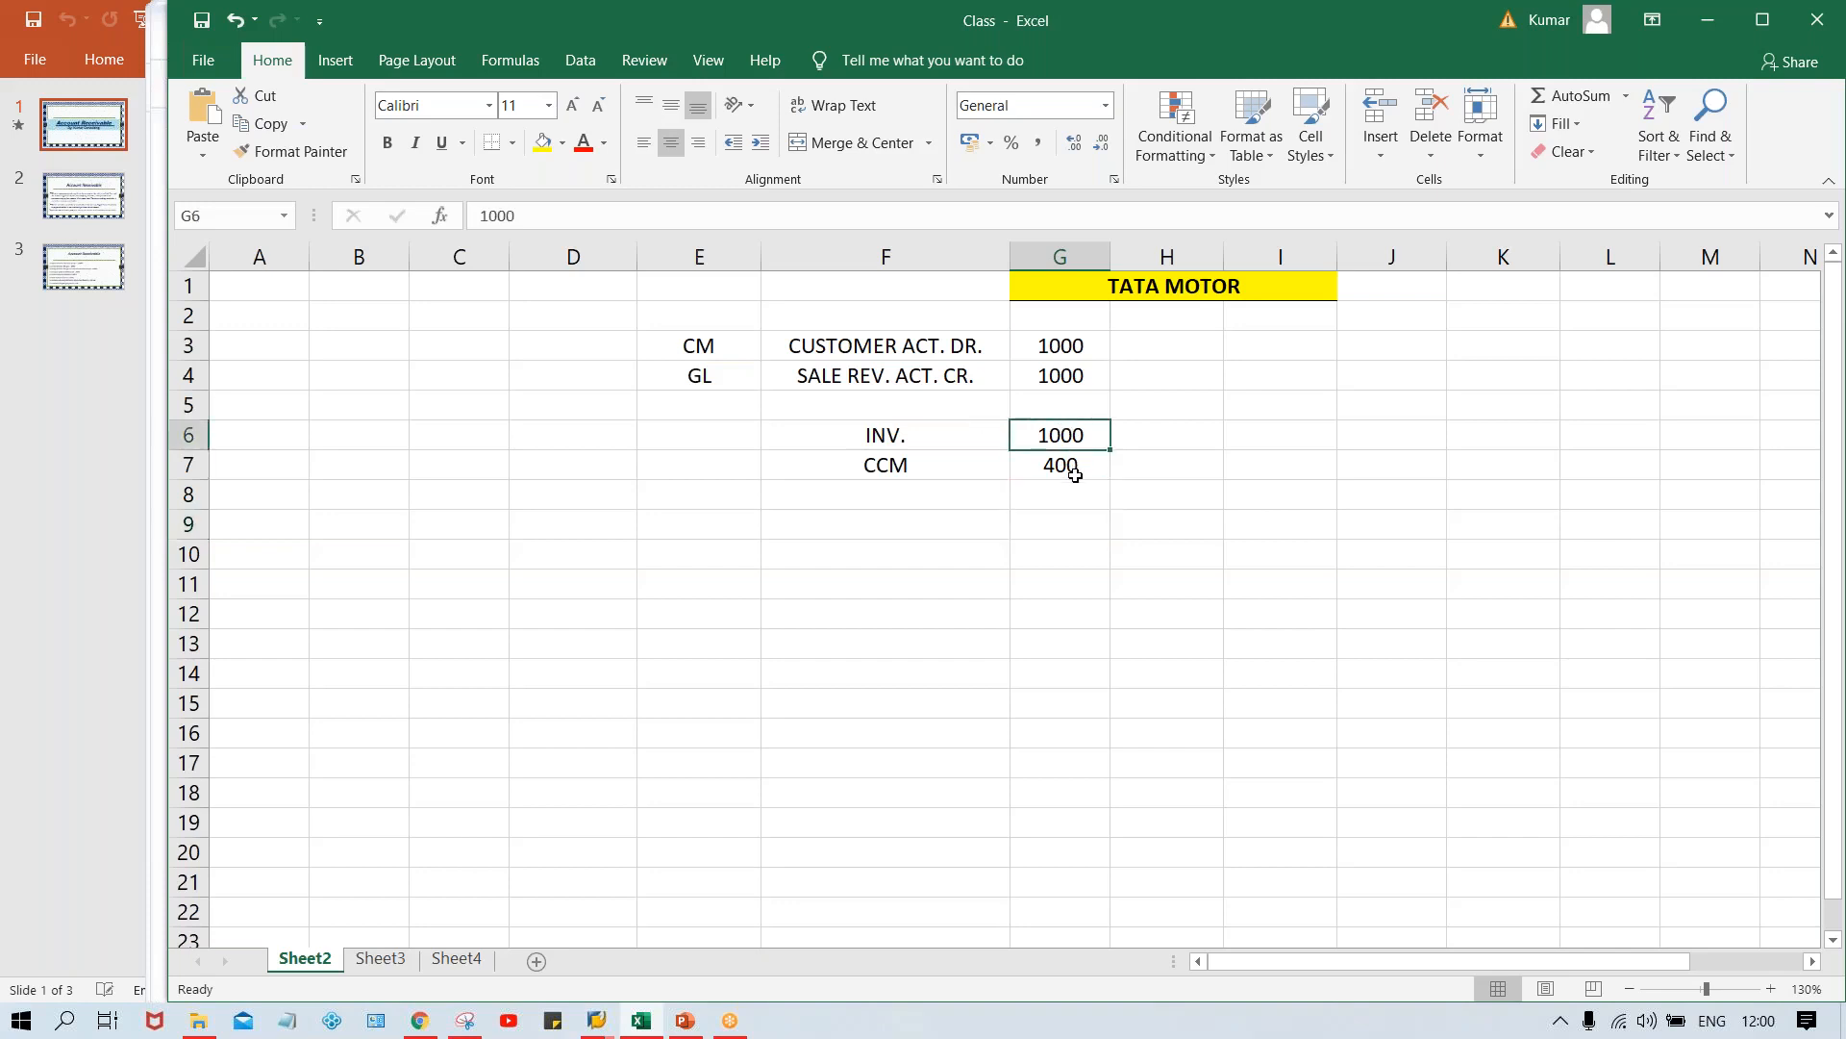
left_click(1065, 471)
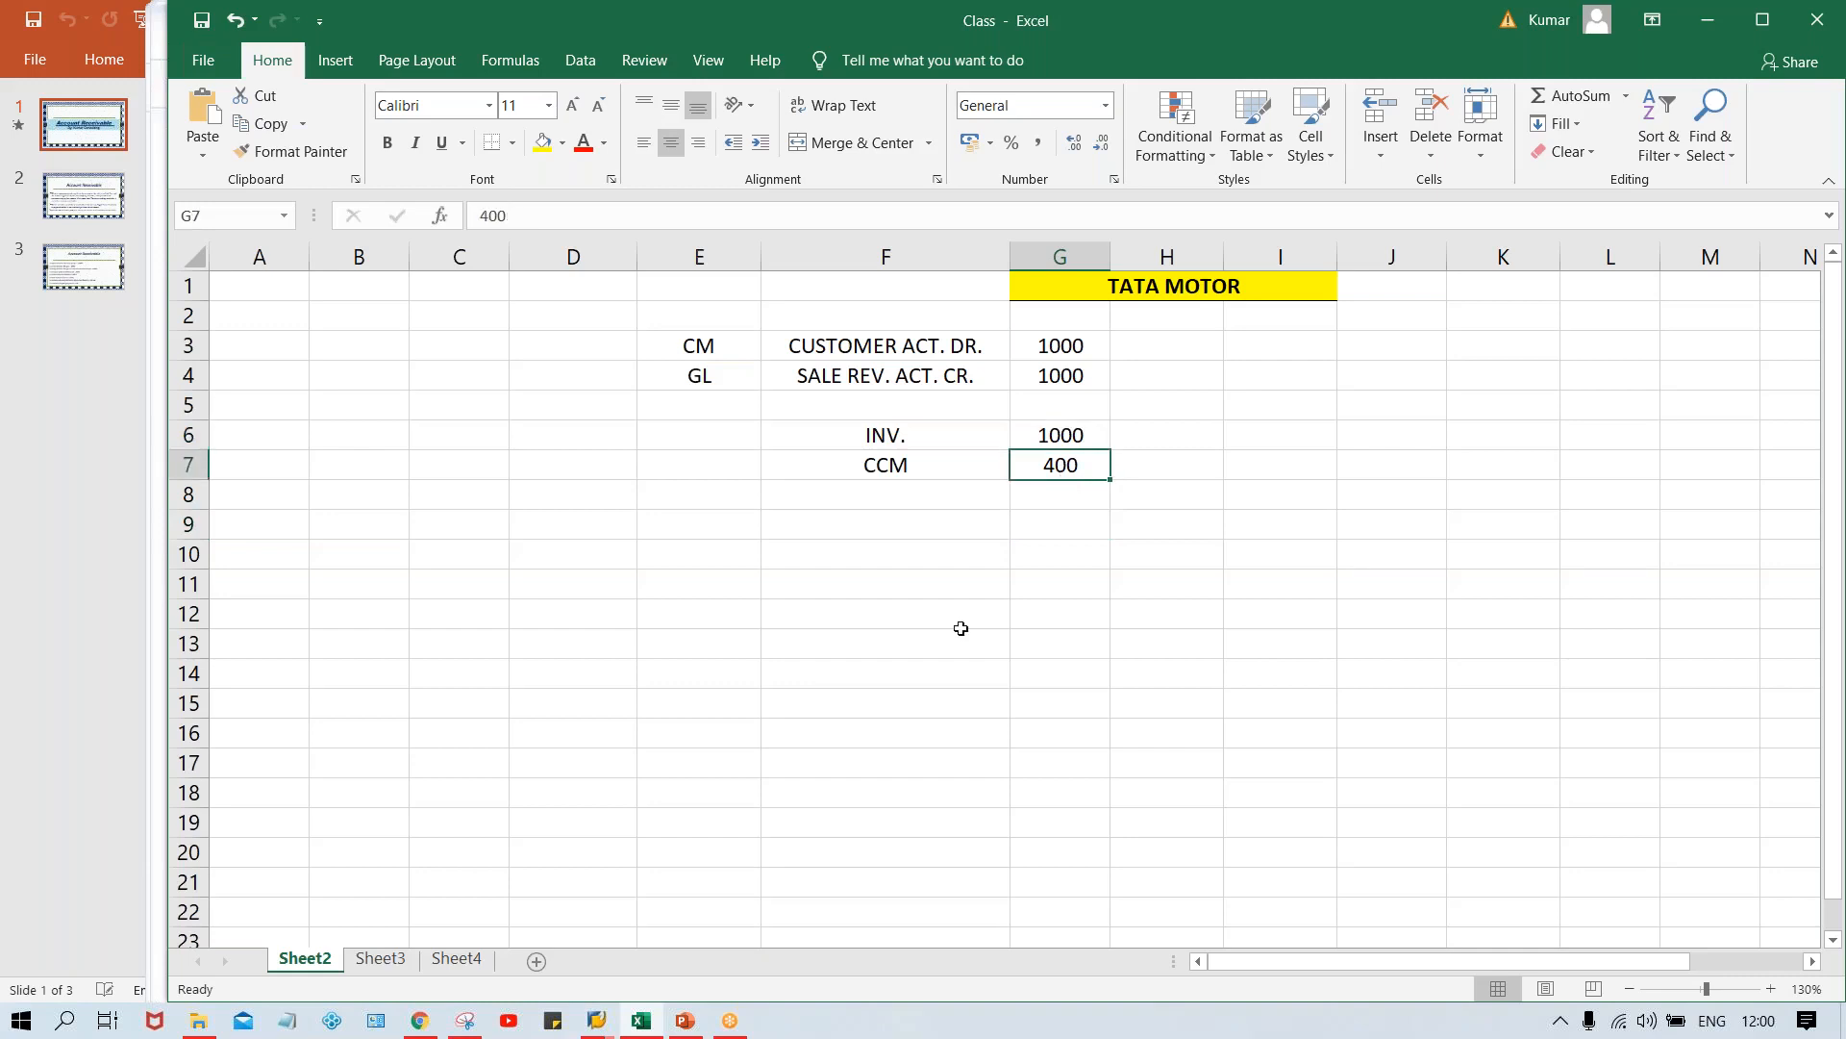
Switch to SAP's Customer Line Item Display and check the total open amount of the customer account
left_click(596, 1020)
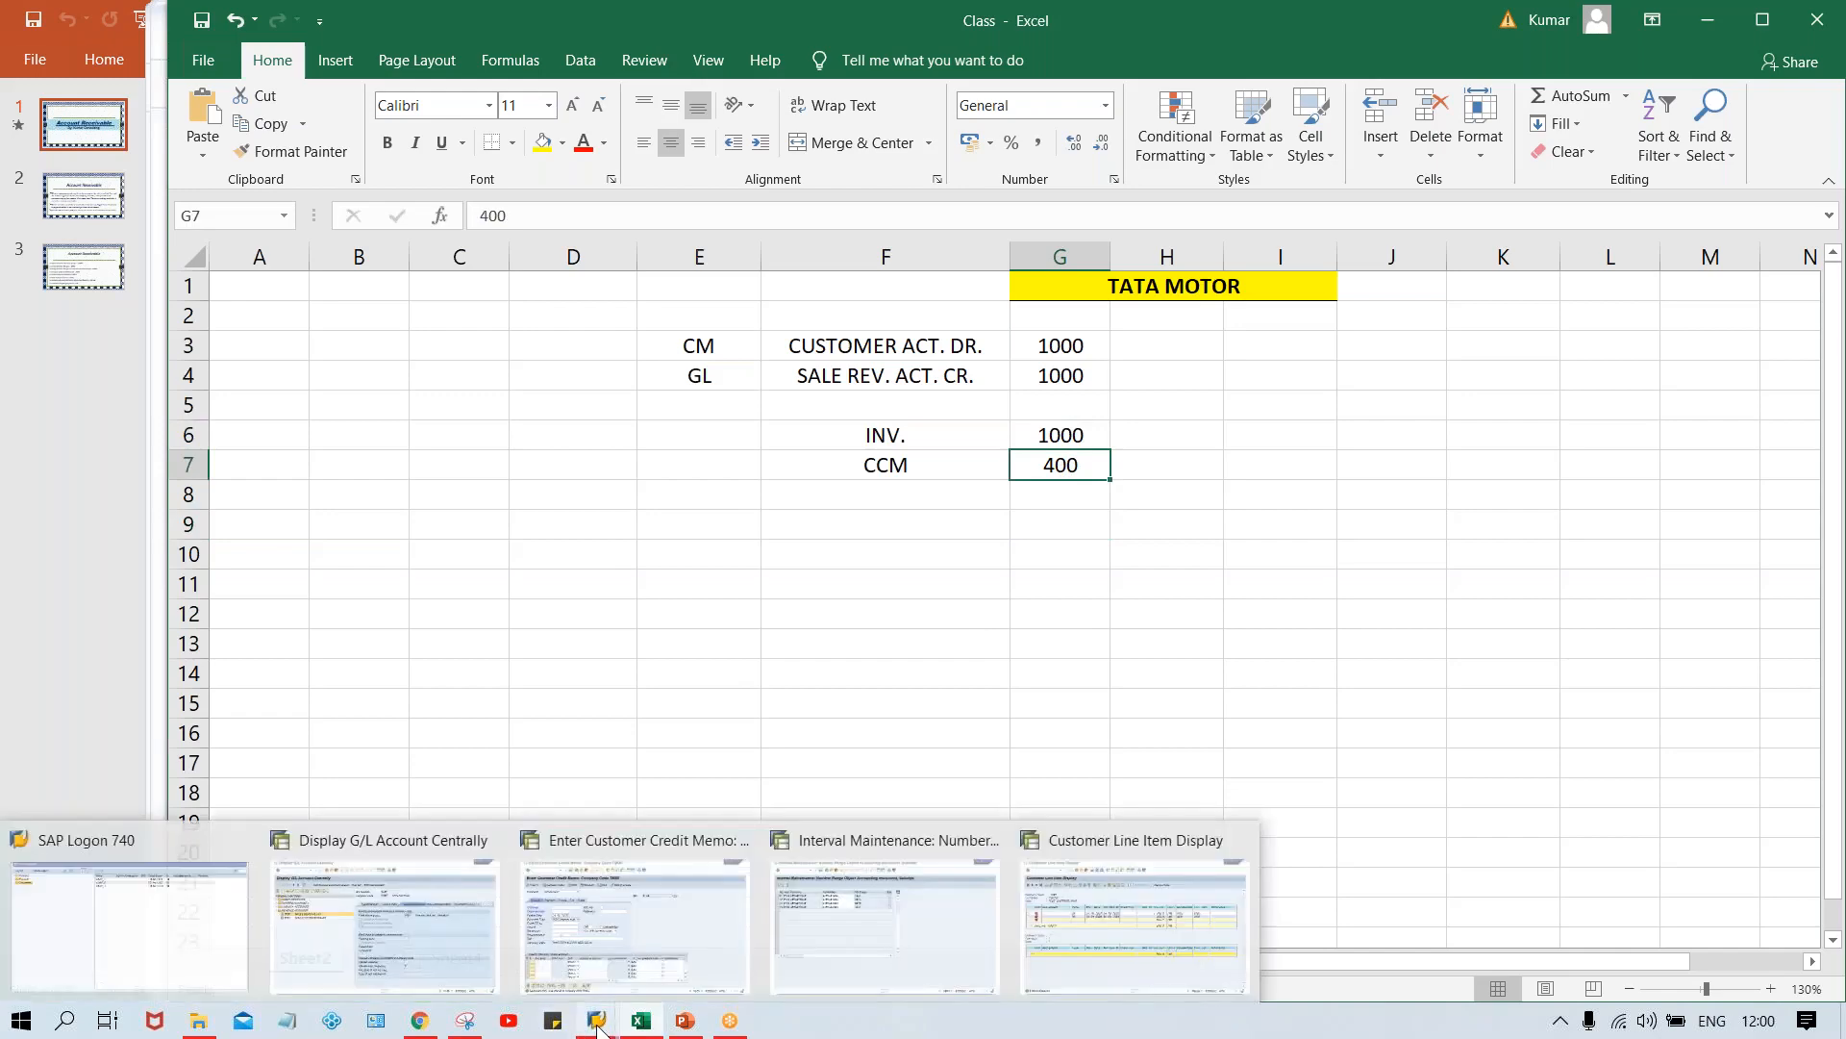
left_click(1111, 929)
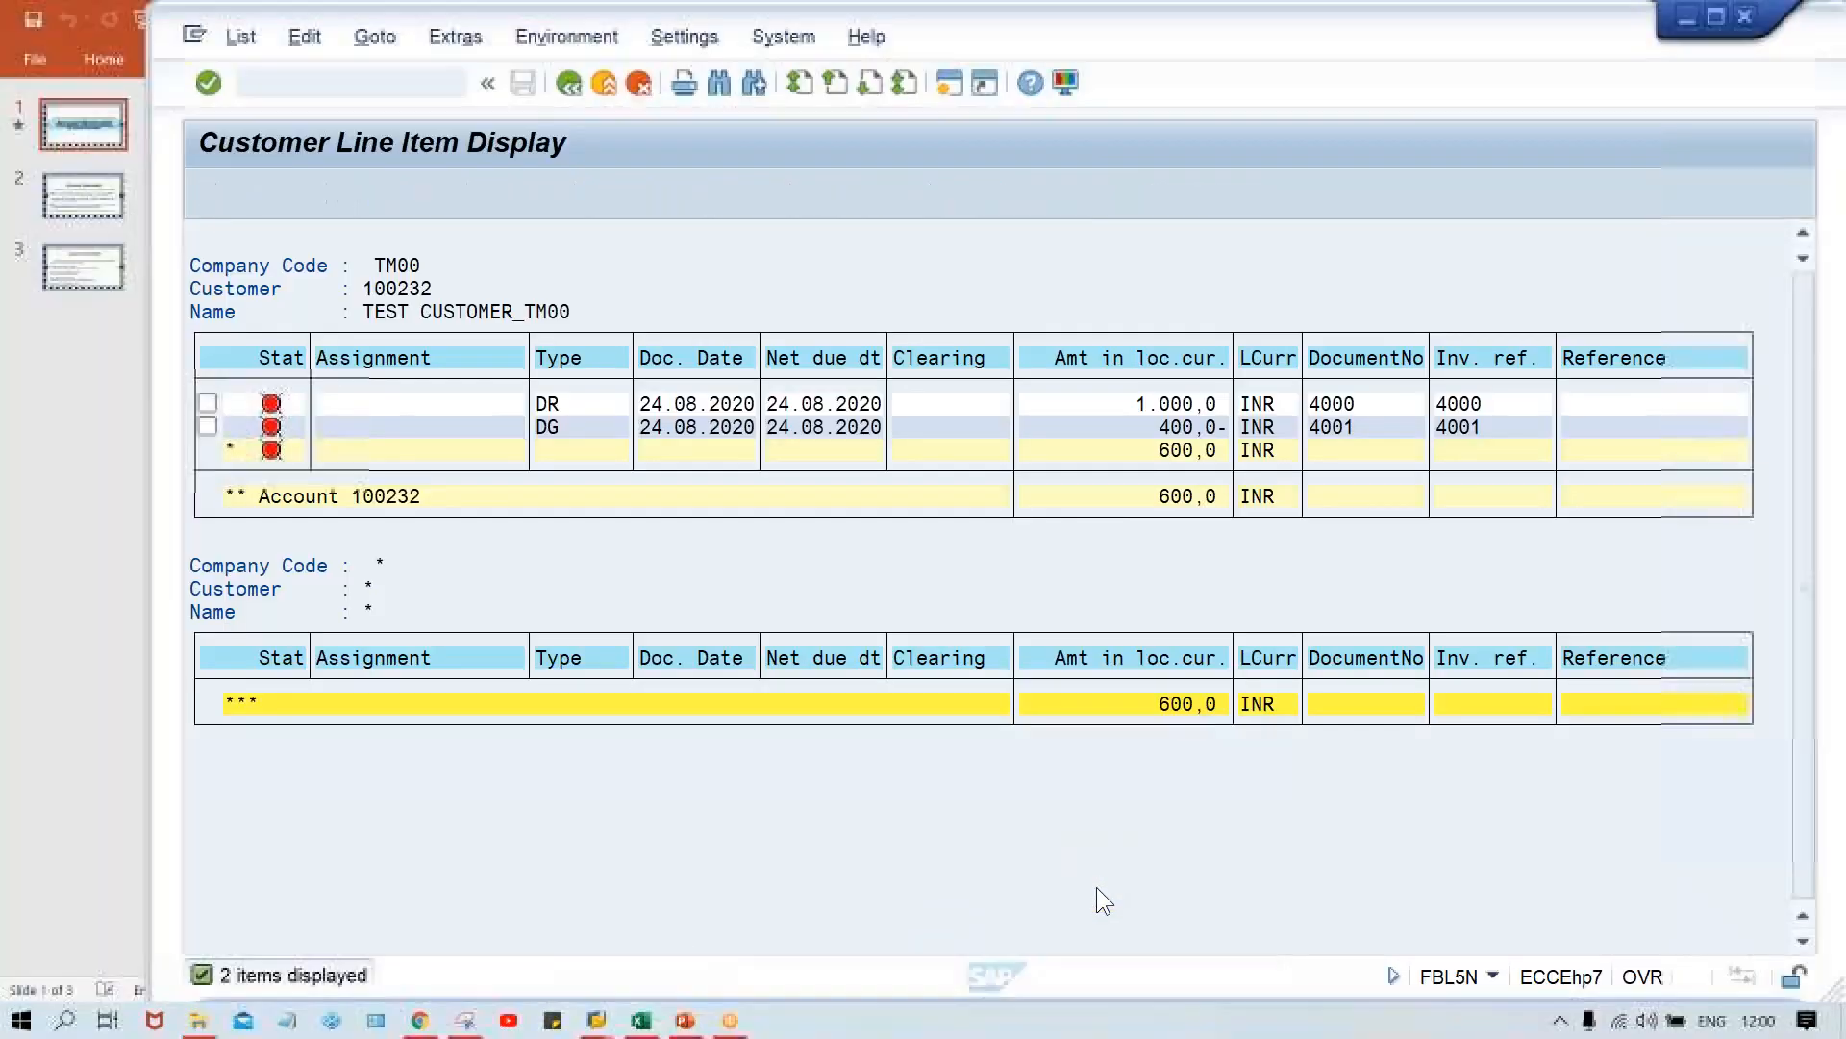
left_click(1138, 494)
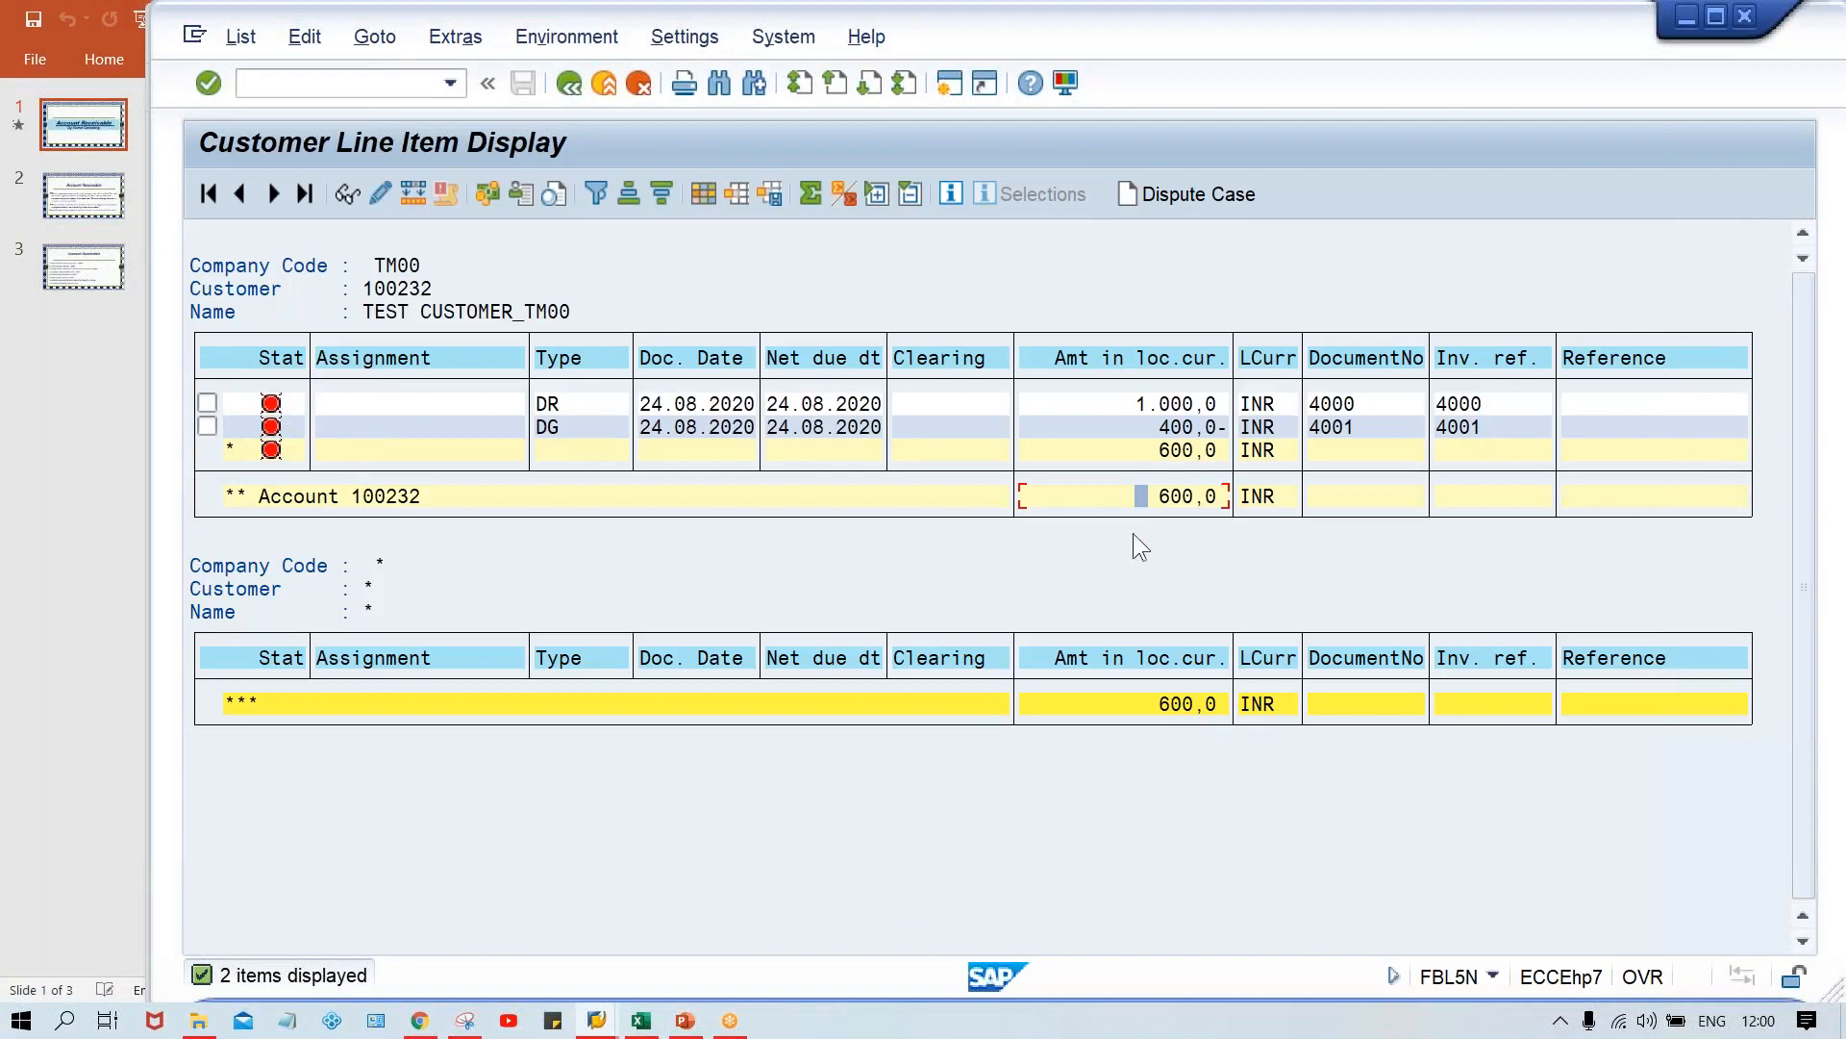
Start transaction F-28 for posting incoming payments in the customer credit memo session
left_click(595, 1025)
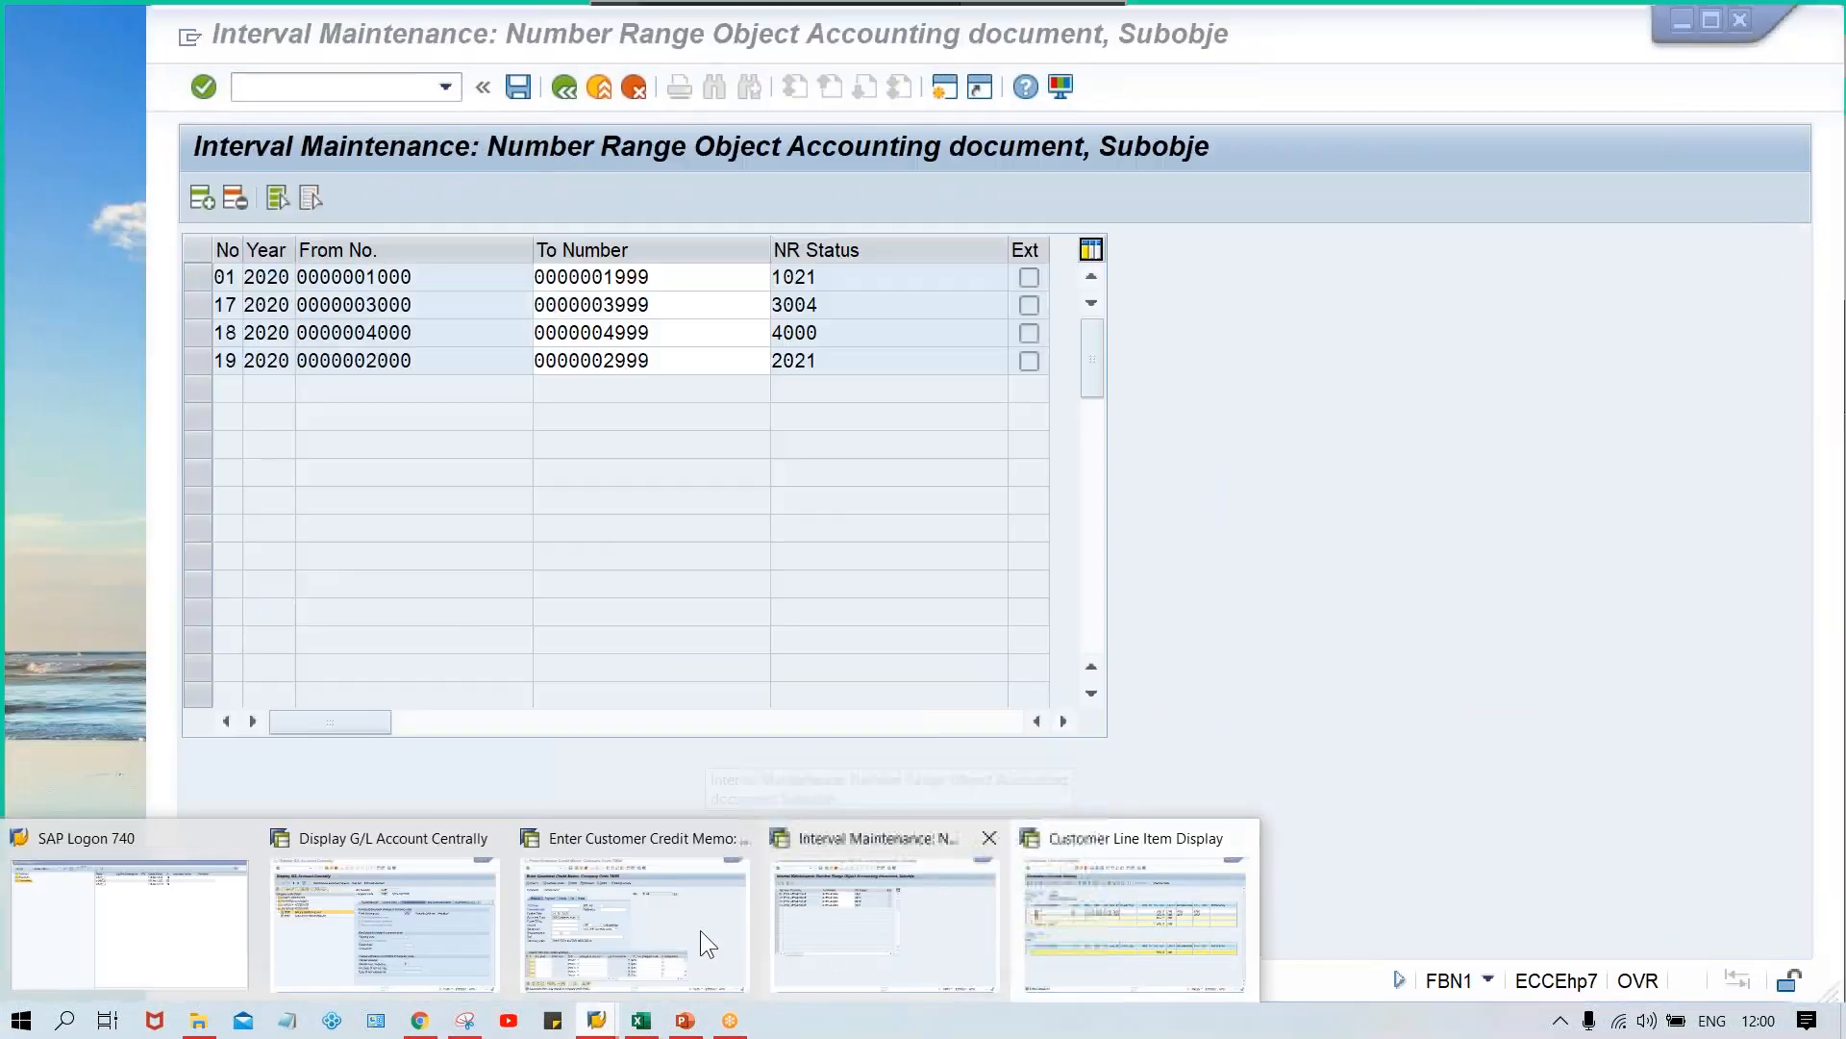
left_click(687, 928)
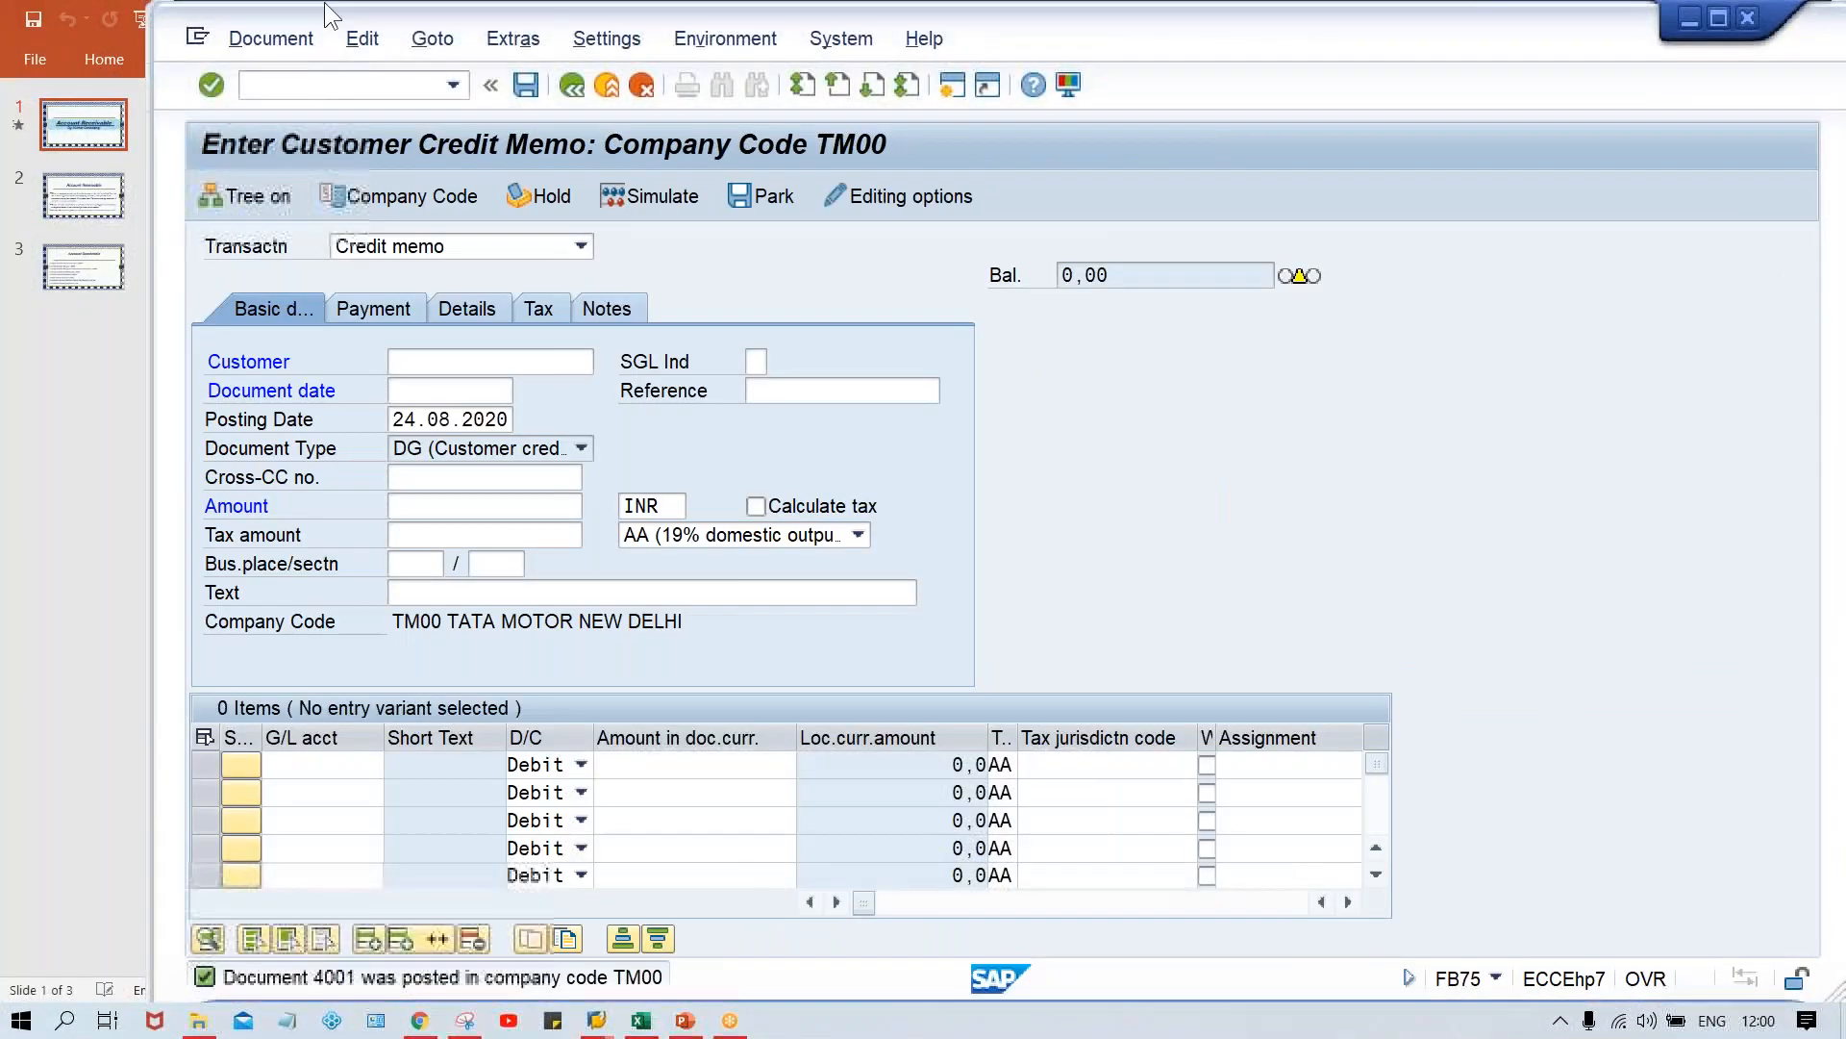
left_click(301, 88)
type("/NF-28")
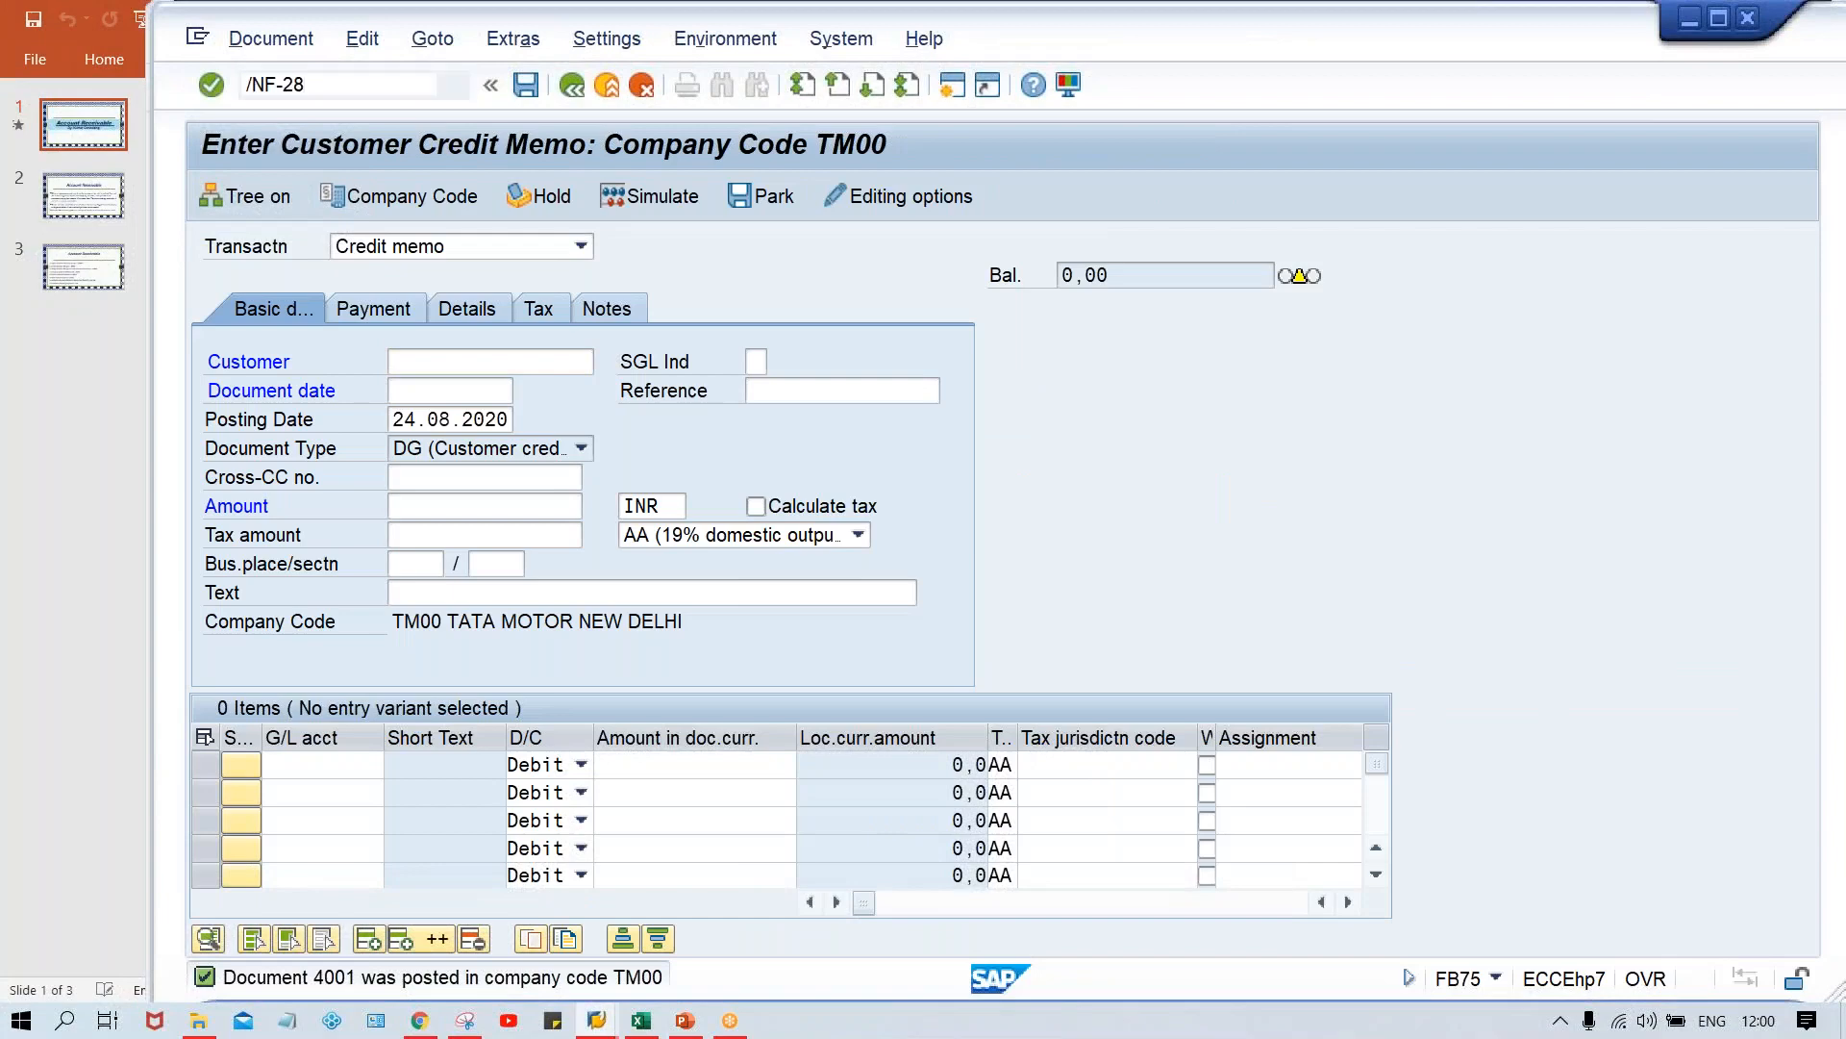
key("Return")
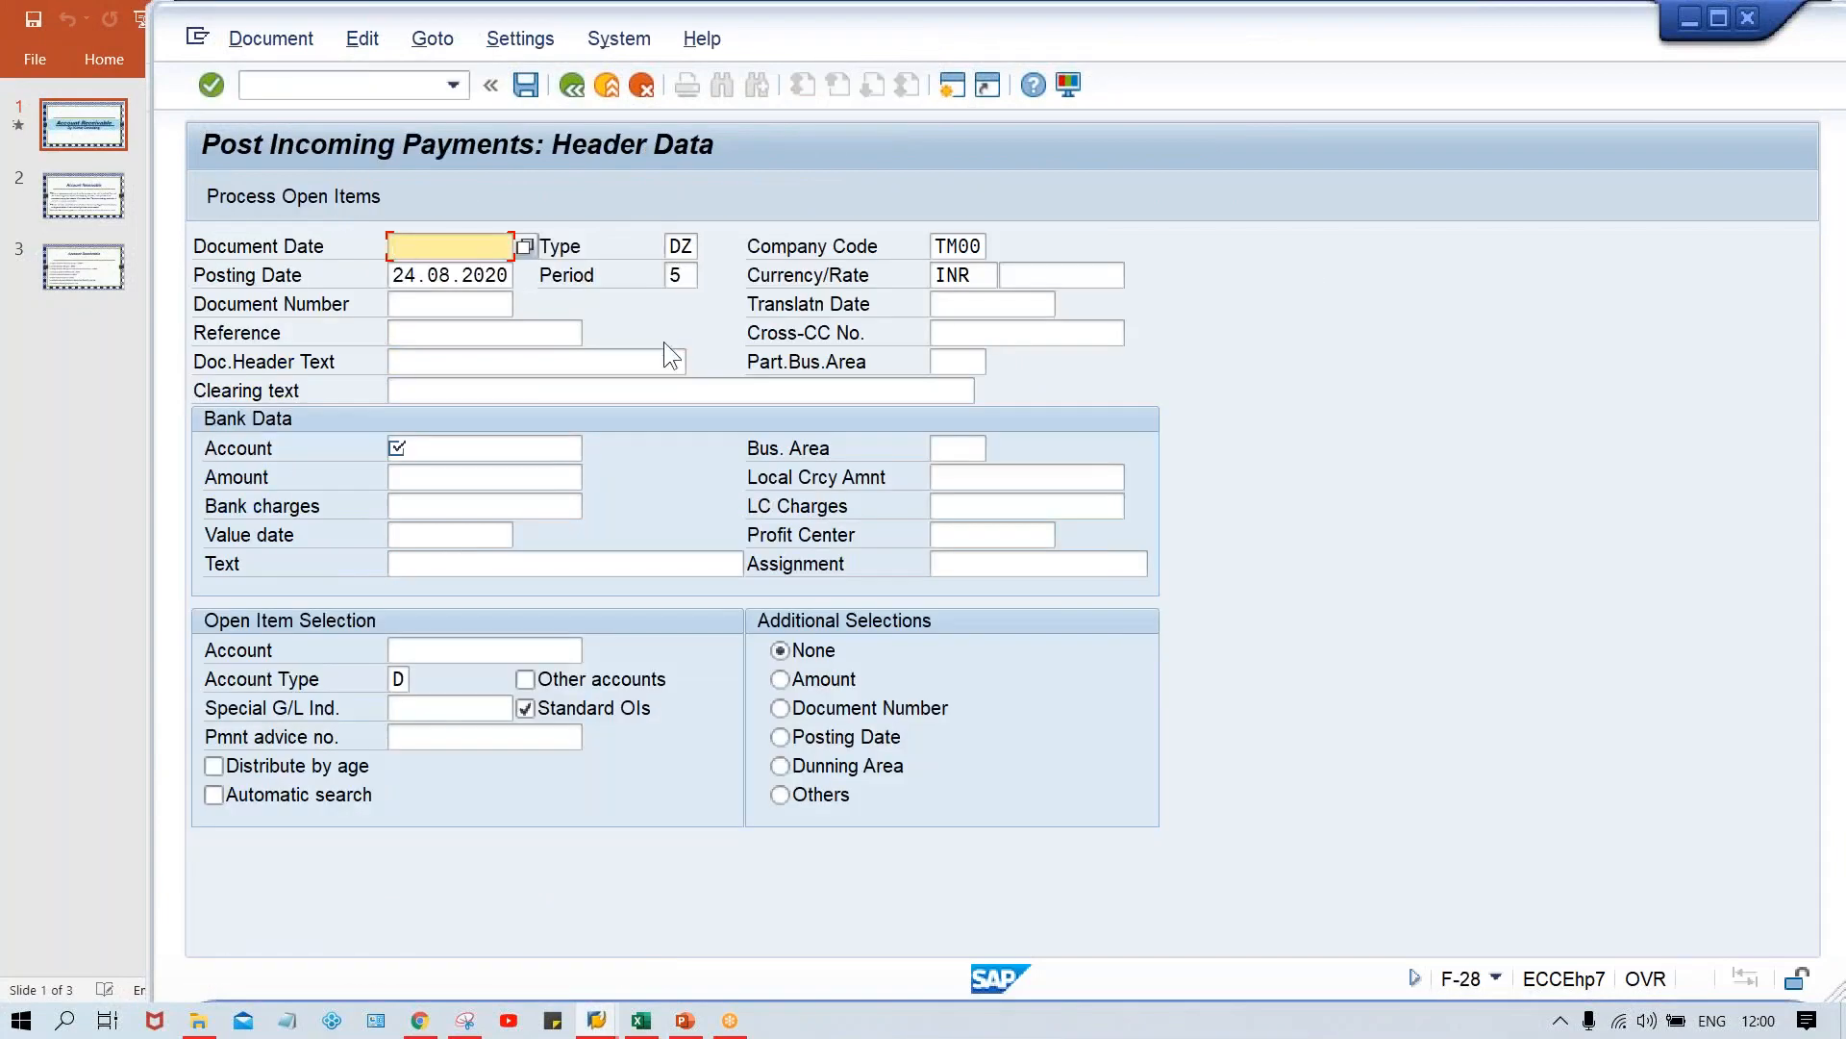
Fill in the incoming payment header with document date 24.08.2020, the bank G/L account and the amount 600
type("24.08.2020")
key("Tab")
key("Tab")
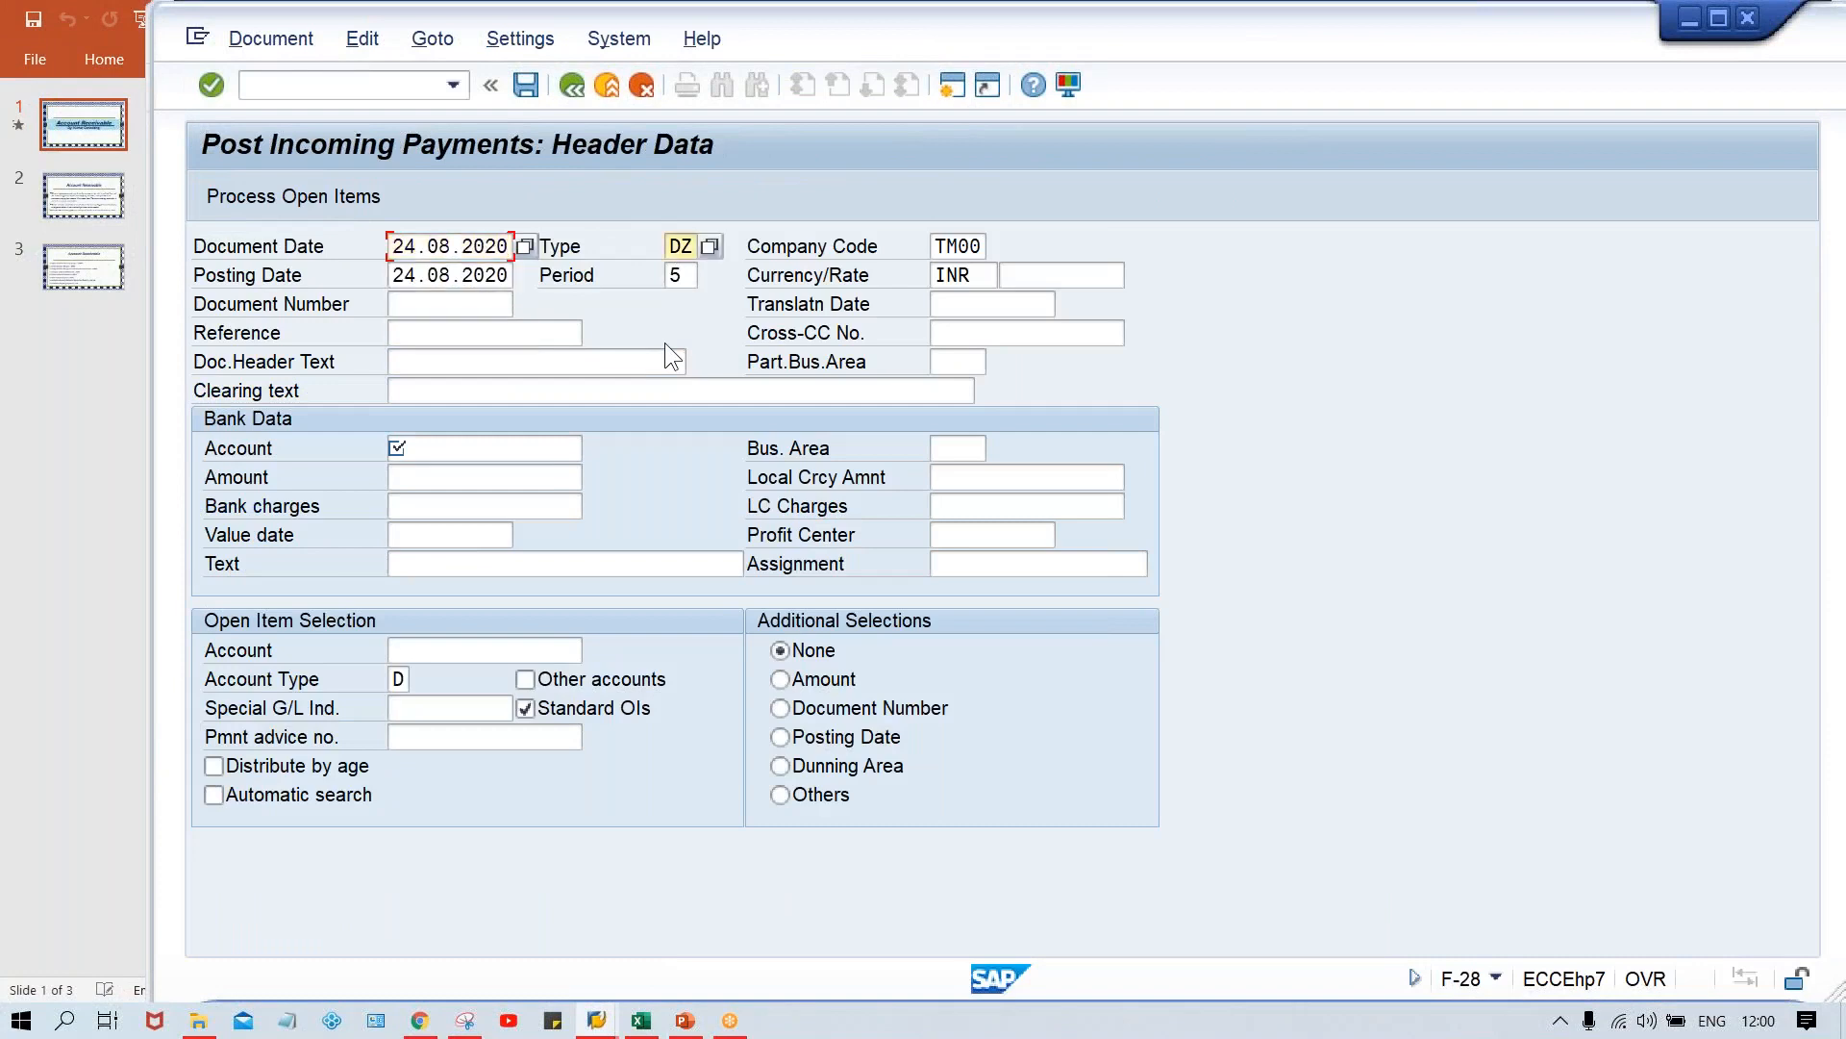
key("Tab")
key("Tab")
key("Tab")
key("Tab")
key("Tab")
key("Tab")
key("Tab")
key("Tab")
key("Tab")
key("Tab")
key("Tab")
key("Tab")
key("Tab")
key("shift+Tab")
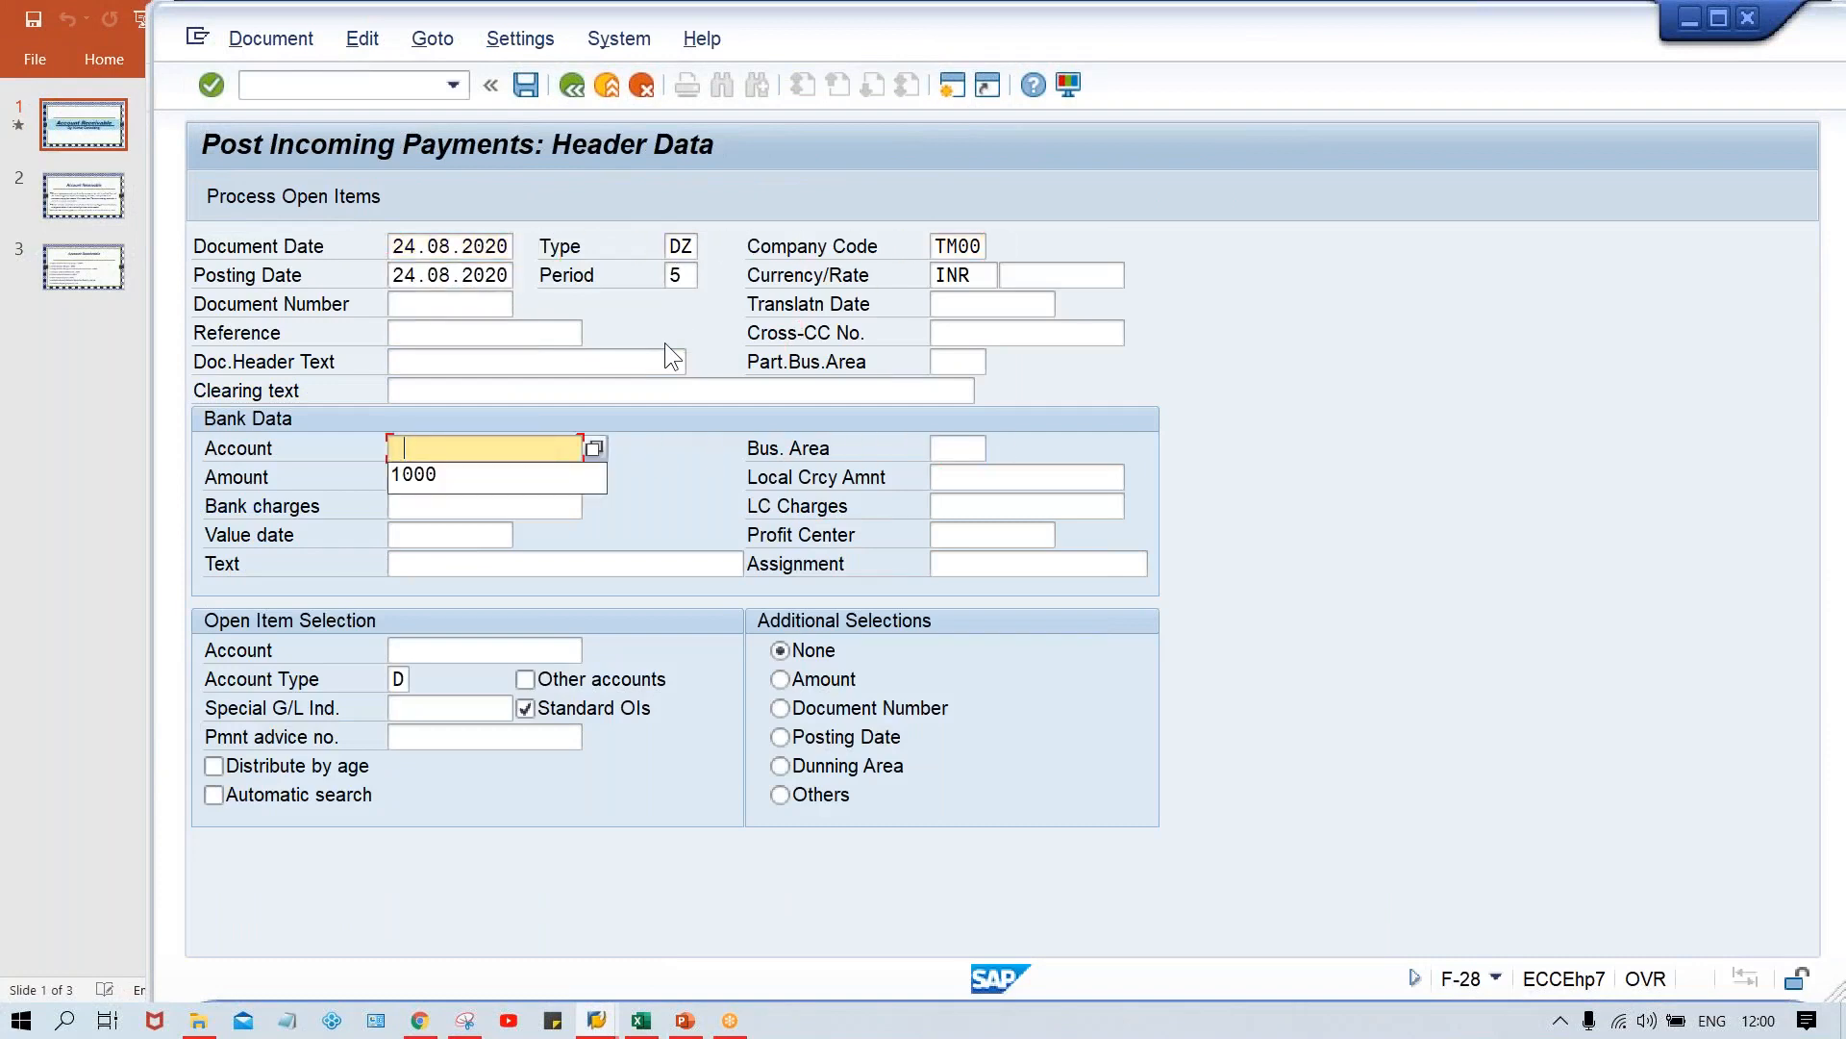
key("Down")
key("Tab")
key("Tab")
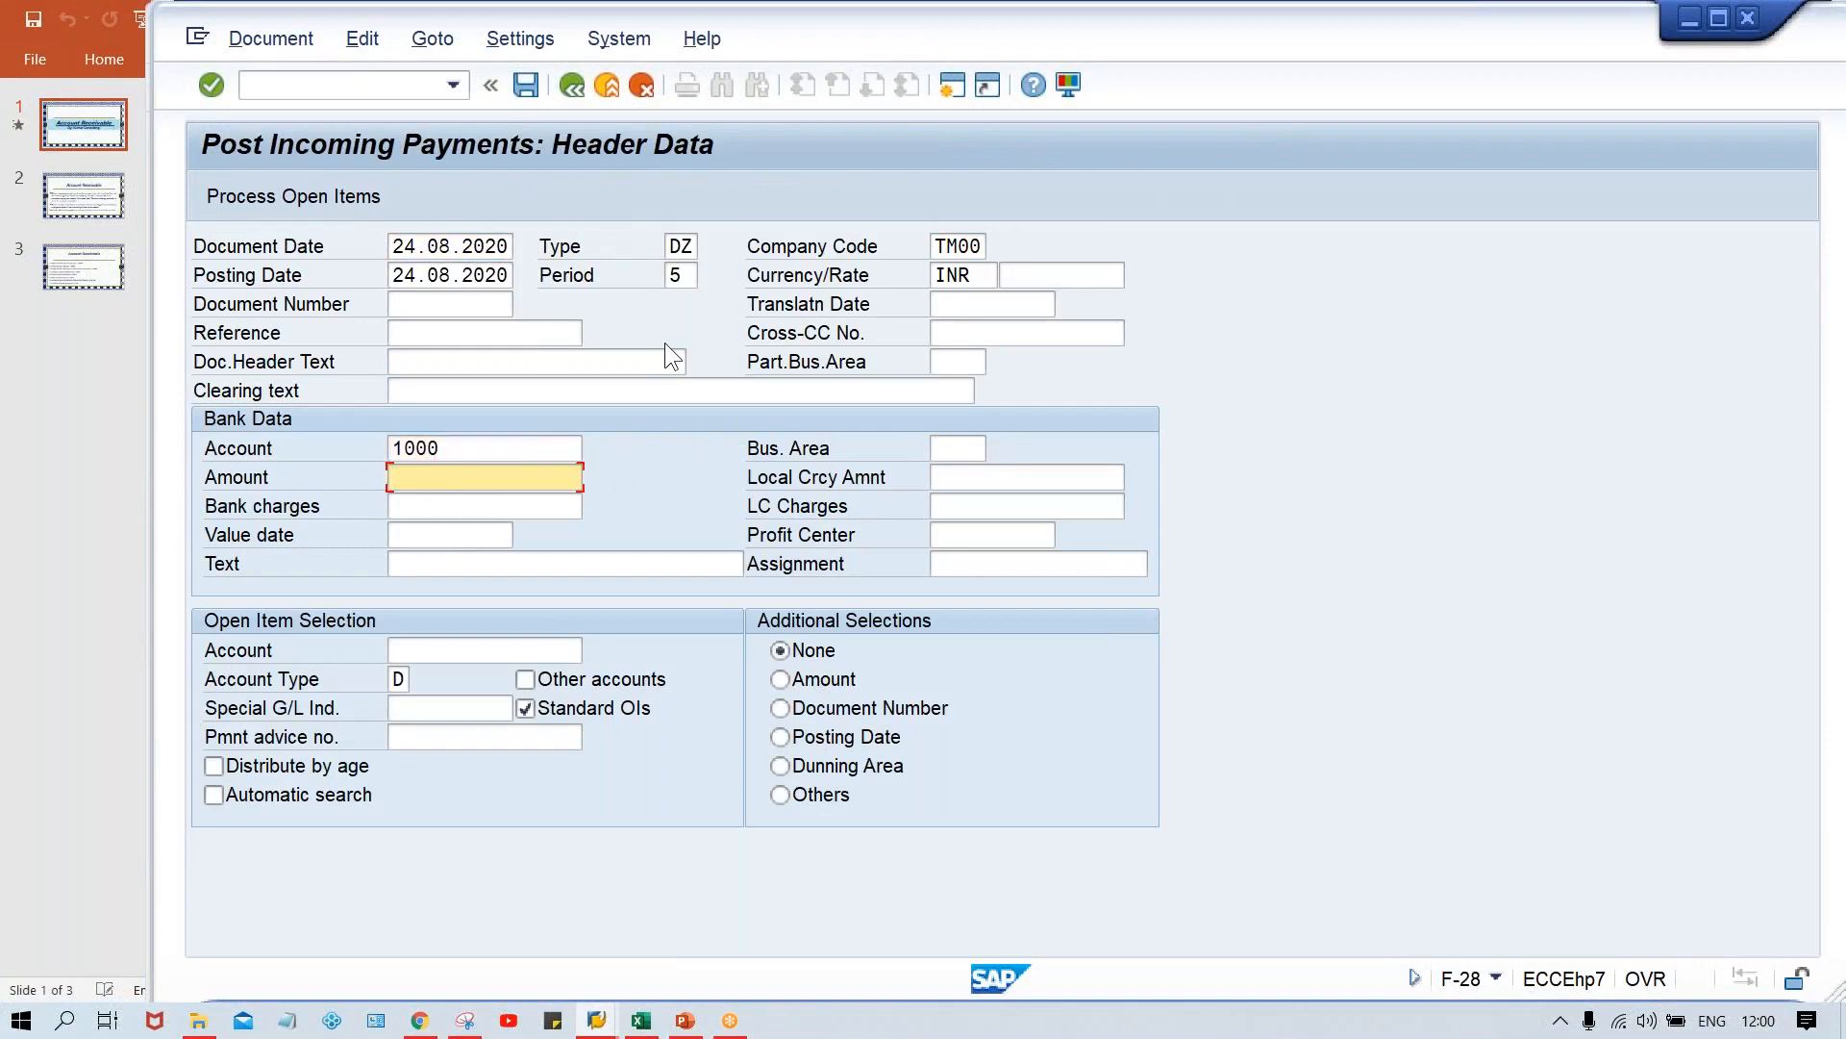
left_click(530, 447)
left_click(463, 474)
type("600")
Enter the customer's account number as the open item selection and process the open items
key("ctrl+Tab")
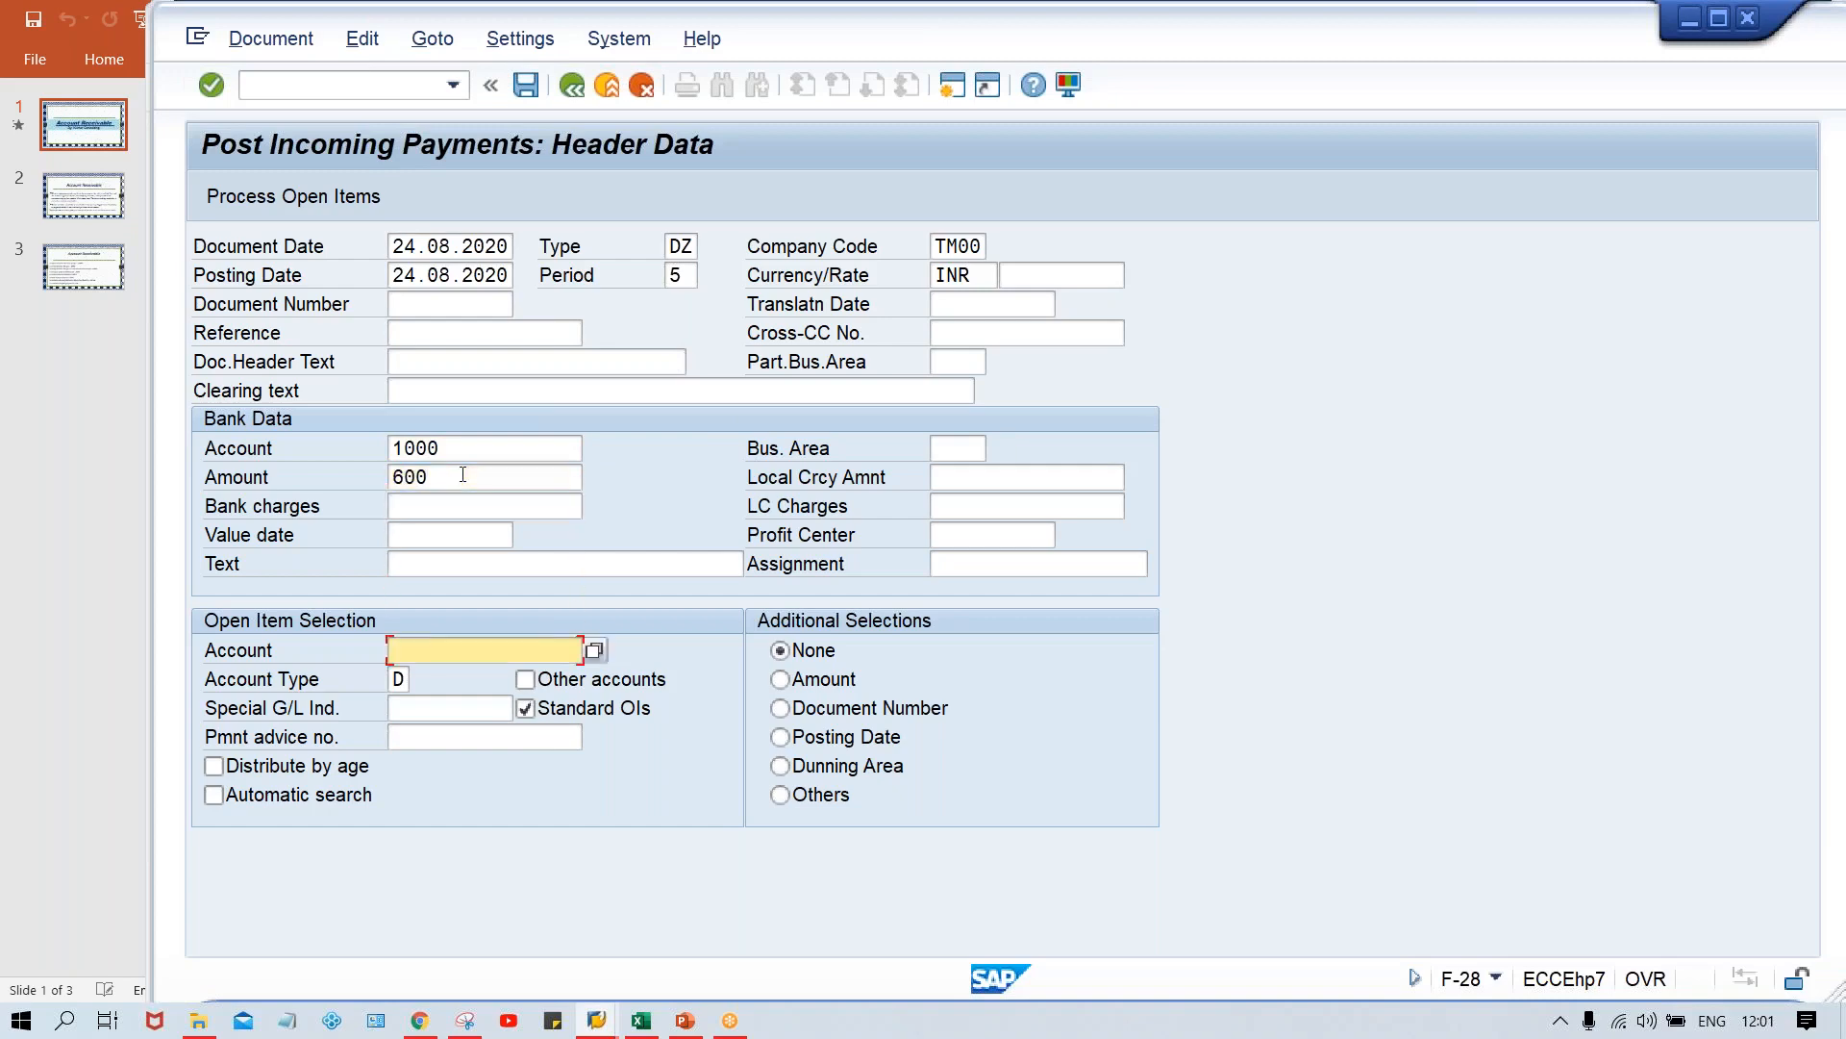
type("1000")
key("BackSpace")
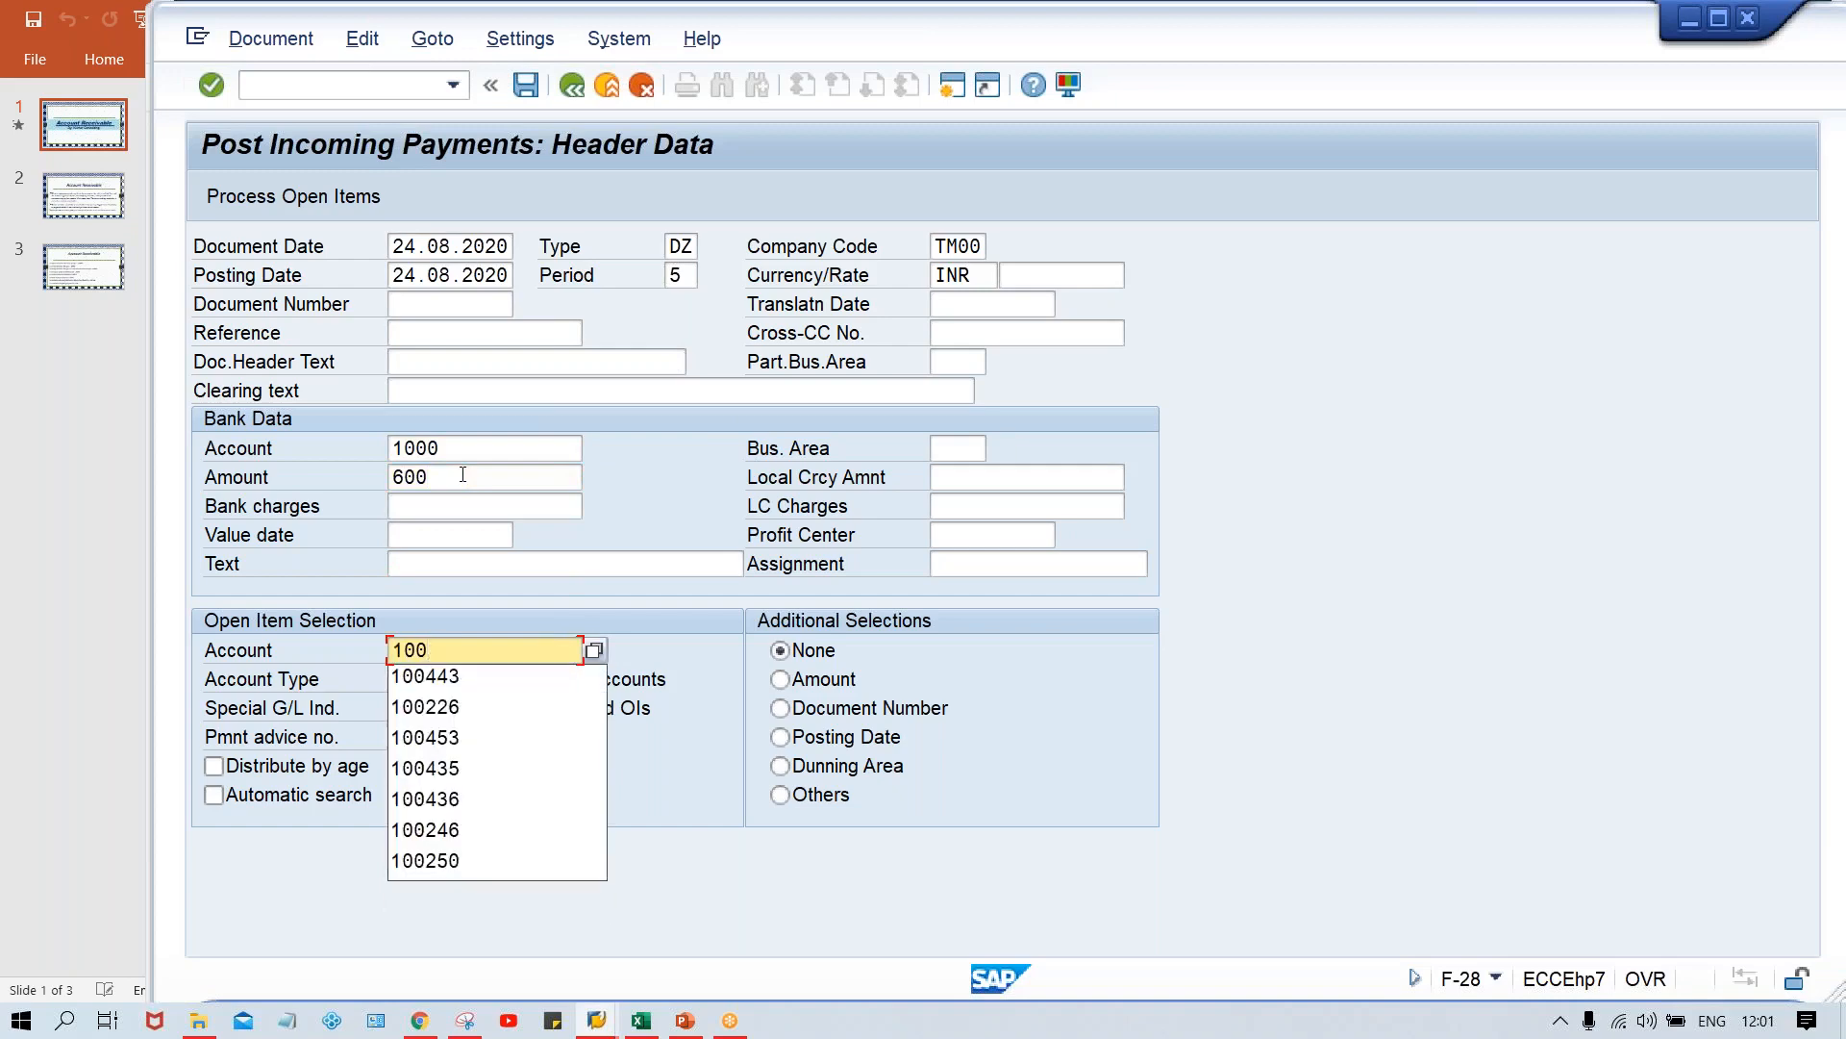
type("232")
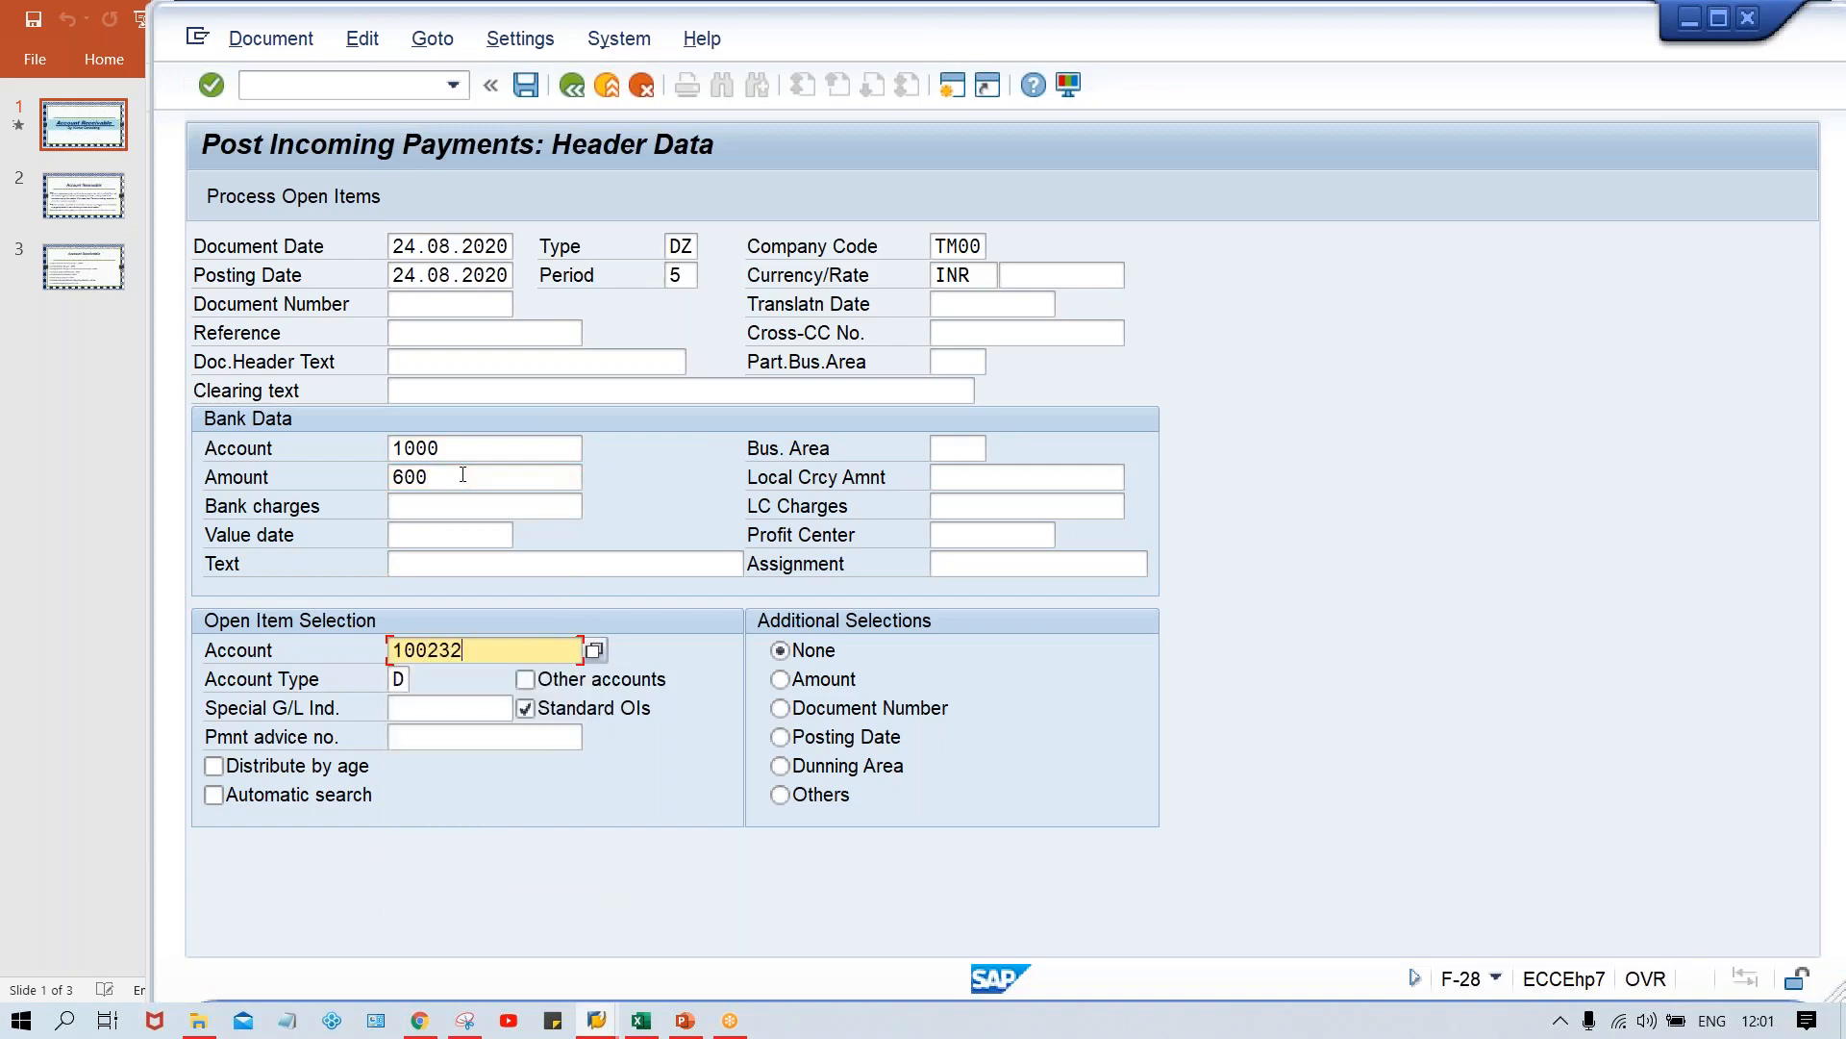
key("Return")
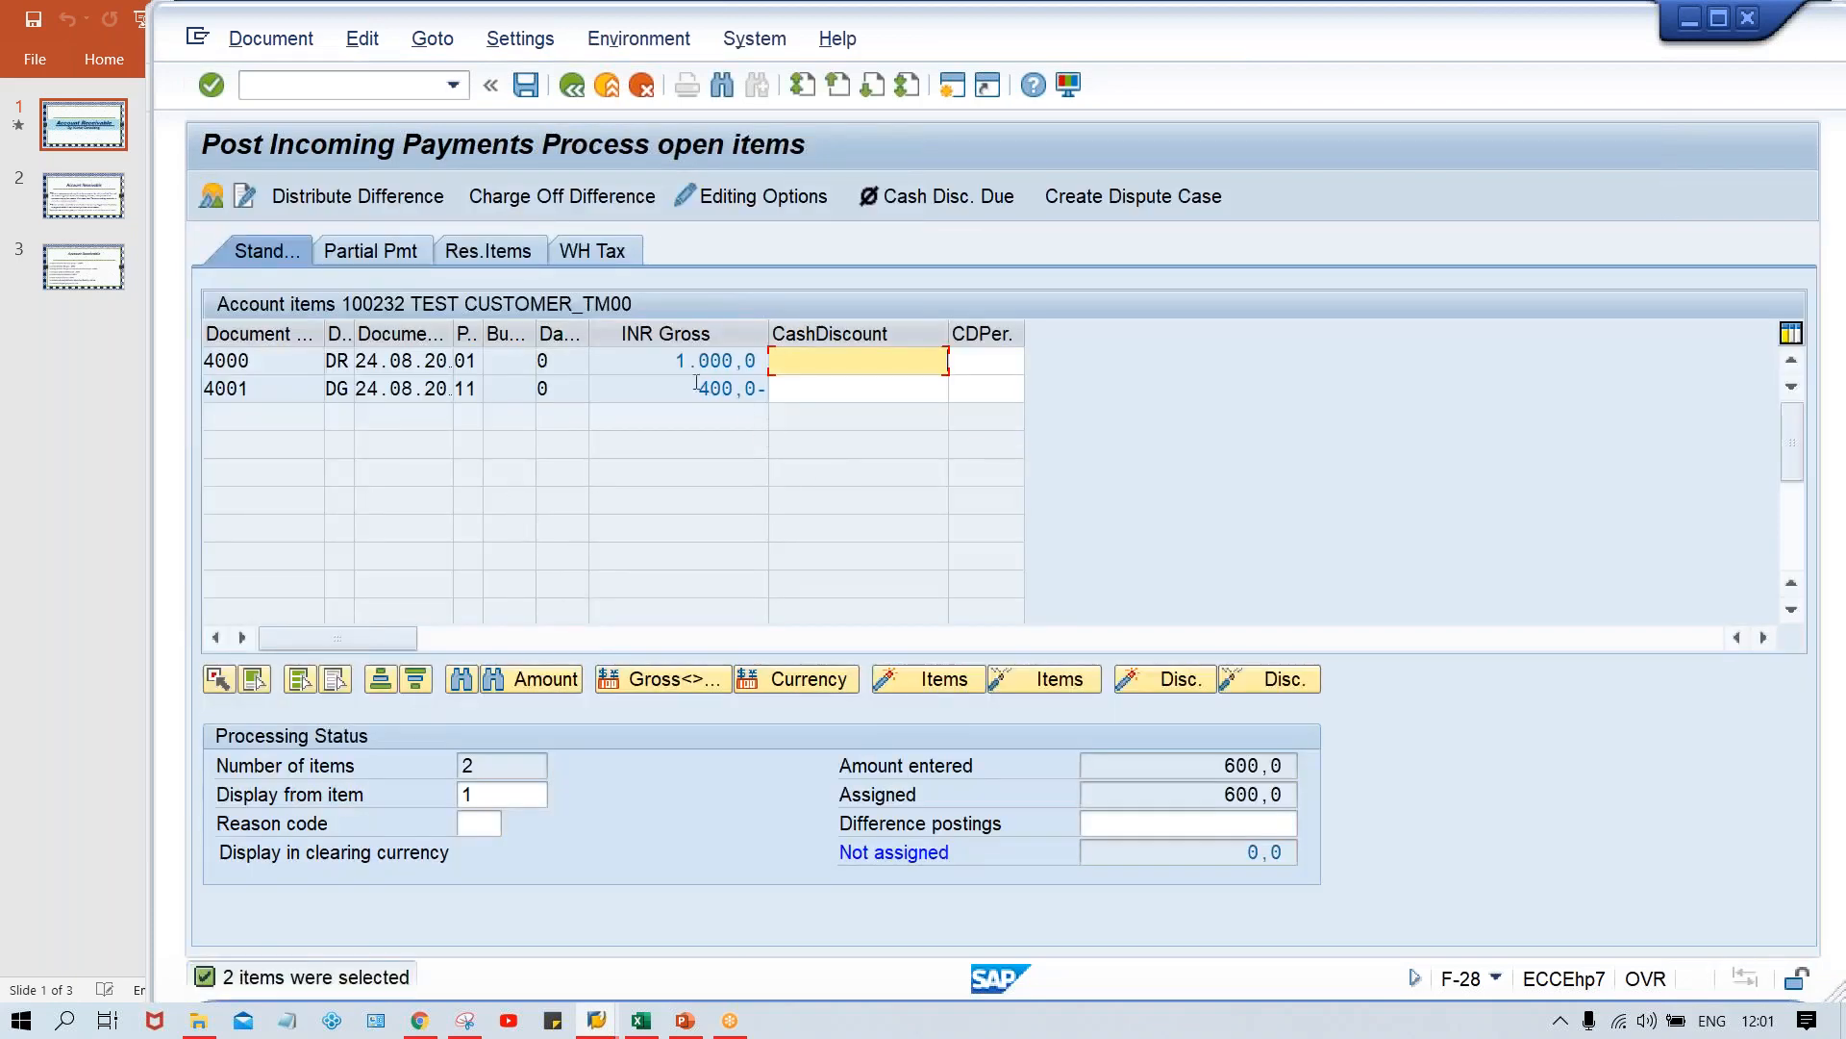
Compare the open invoice and credit memo amounts with the entered and not assigned amounts of the payment
left_click(677, 361)
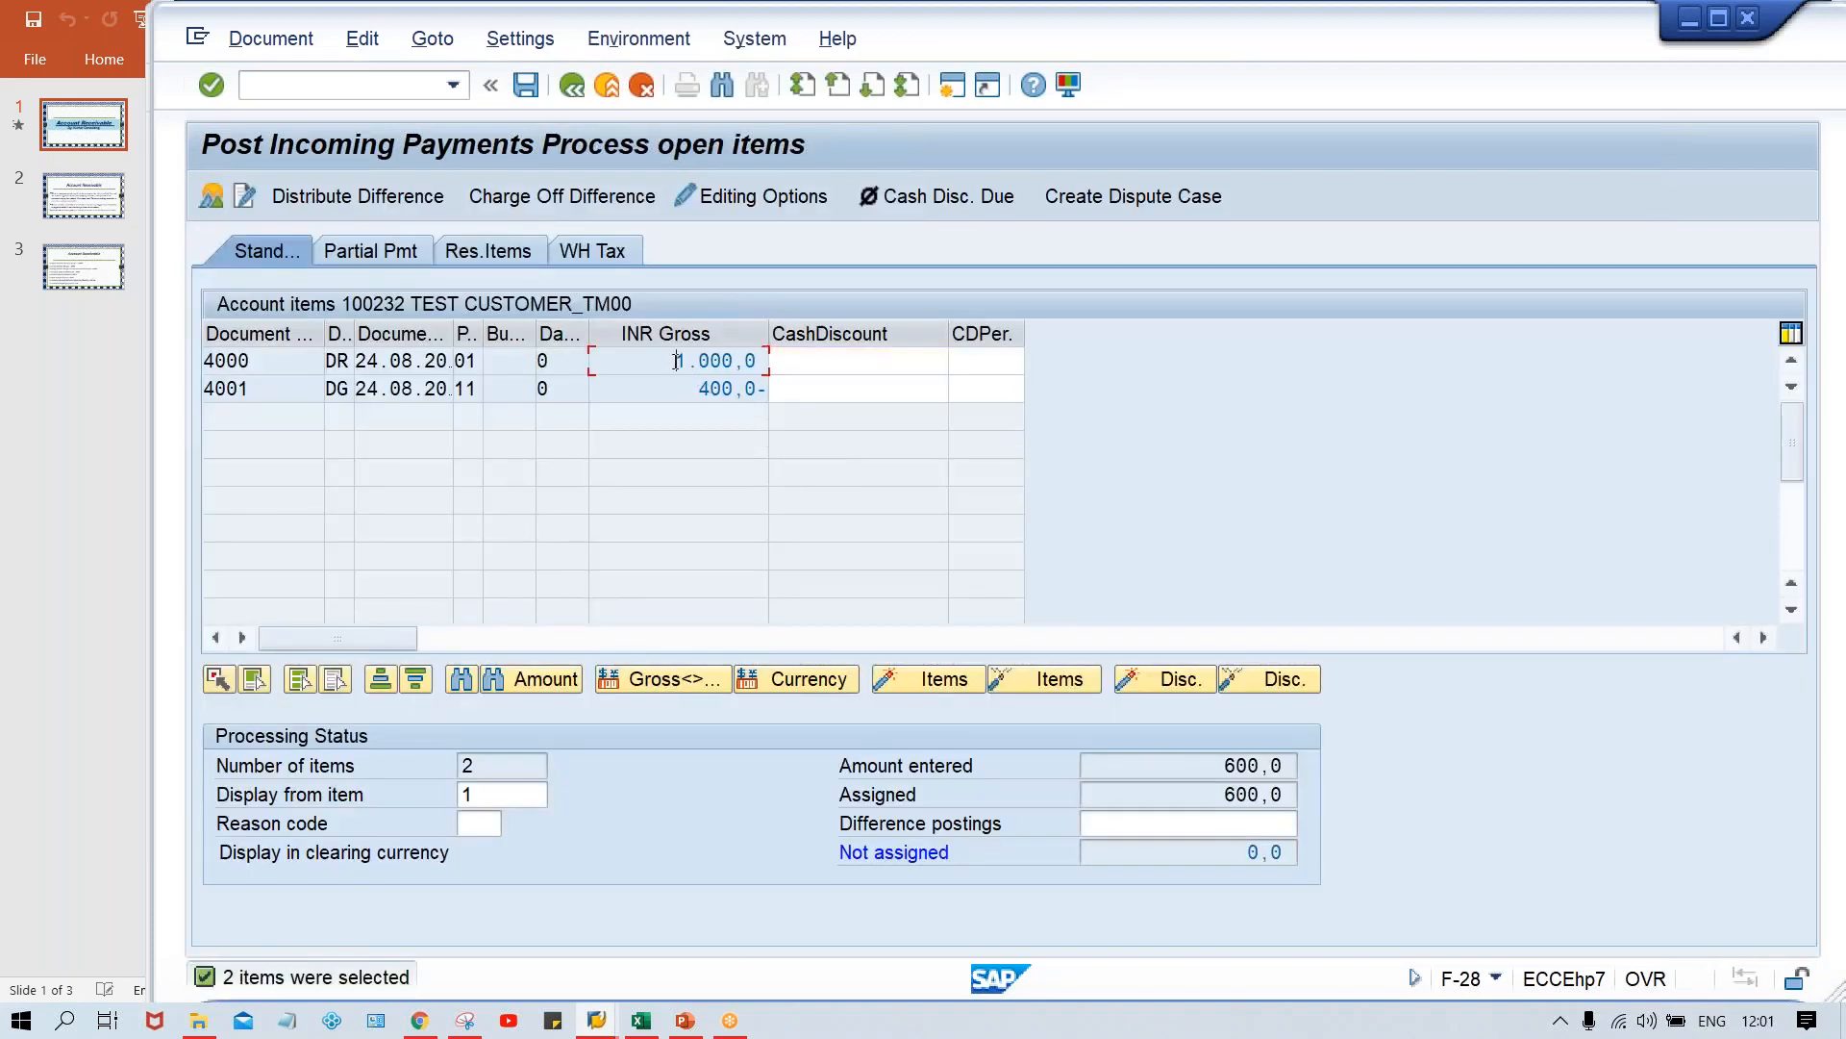
left_click(684, 389)
left_click(1200, 766)
left_click(279, 38)
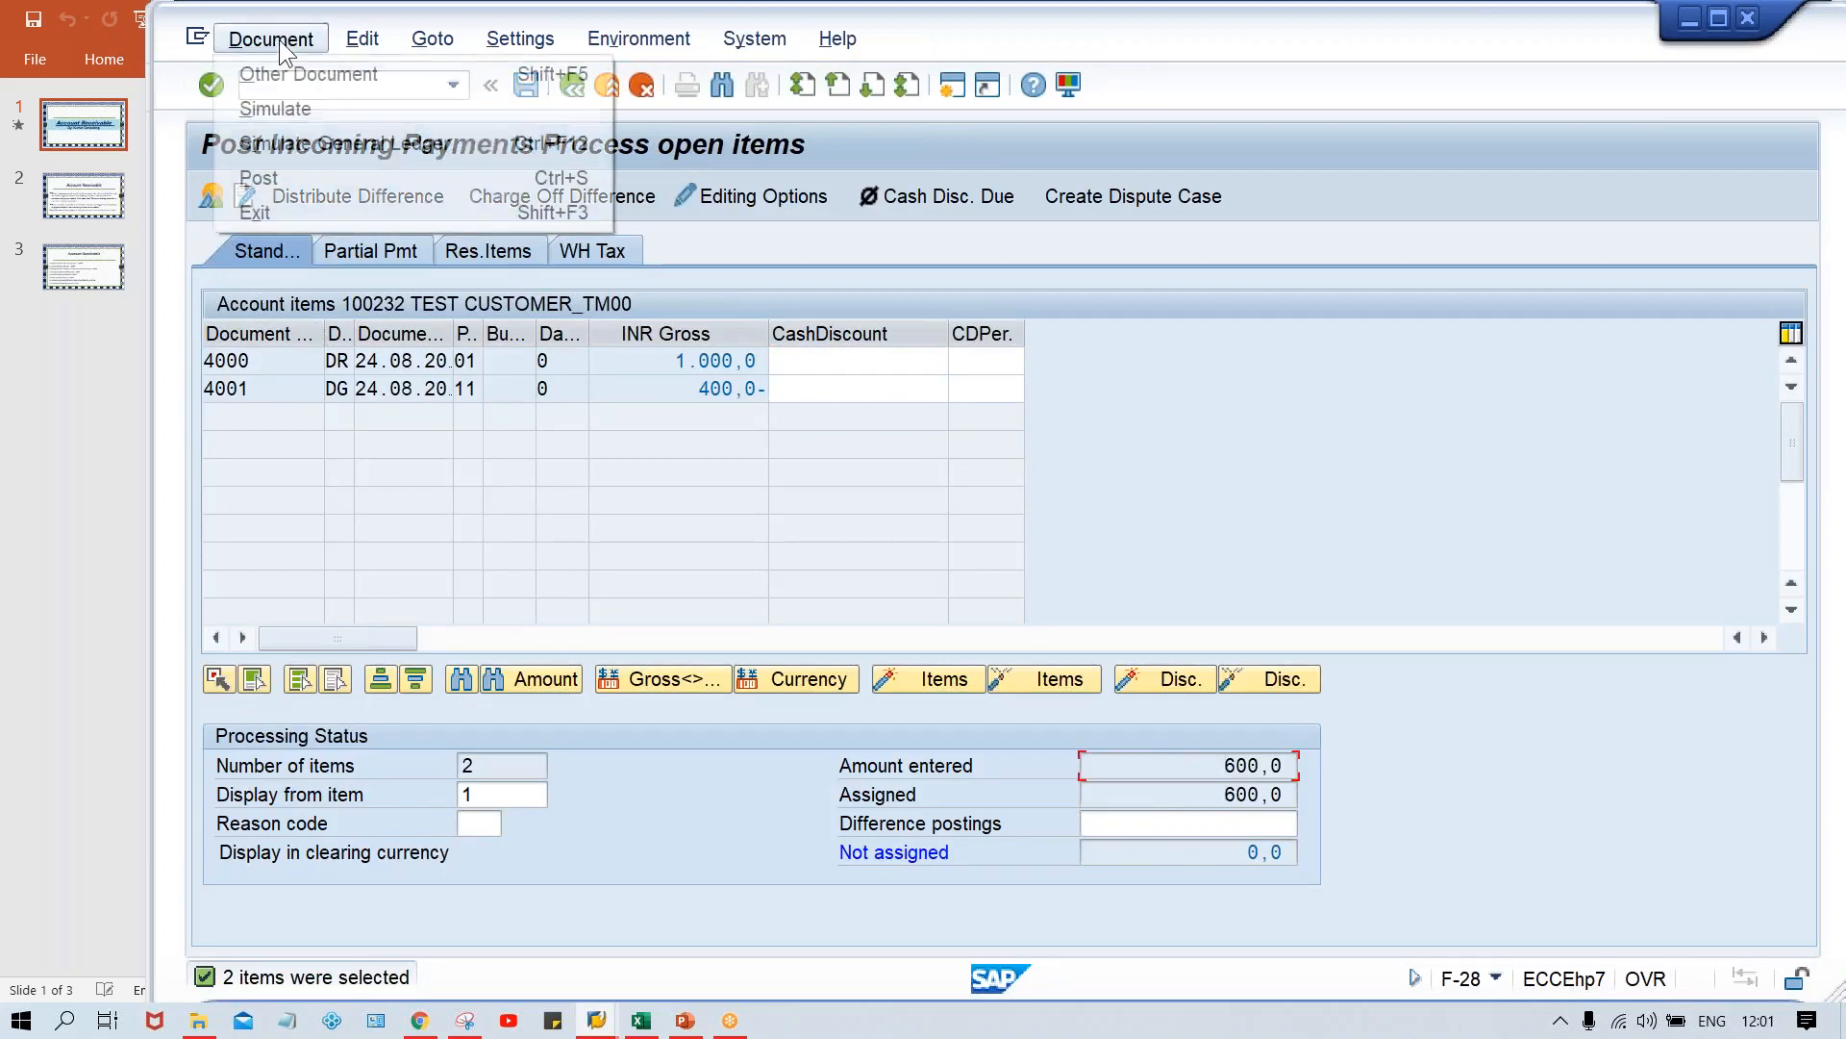
left_click(1181, 857)
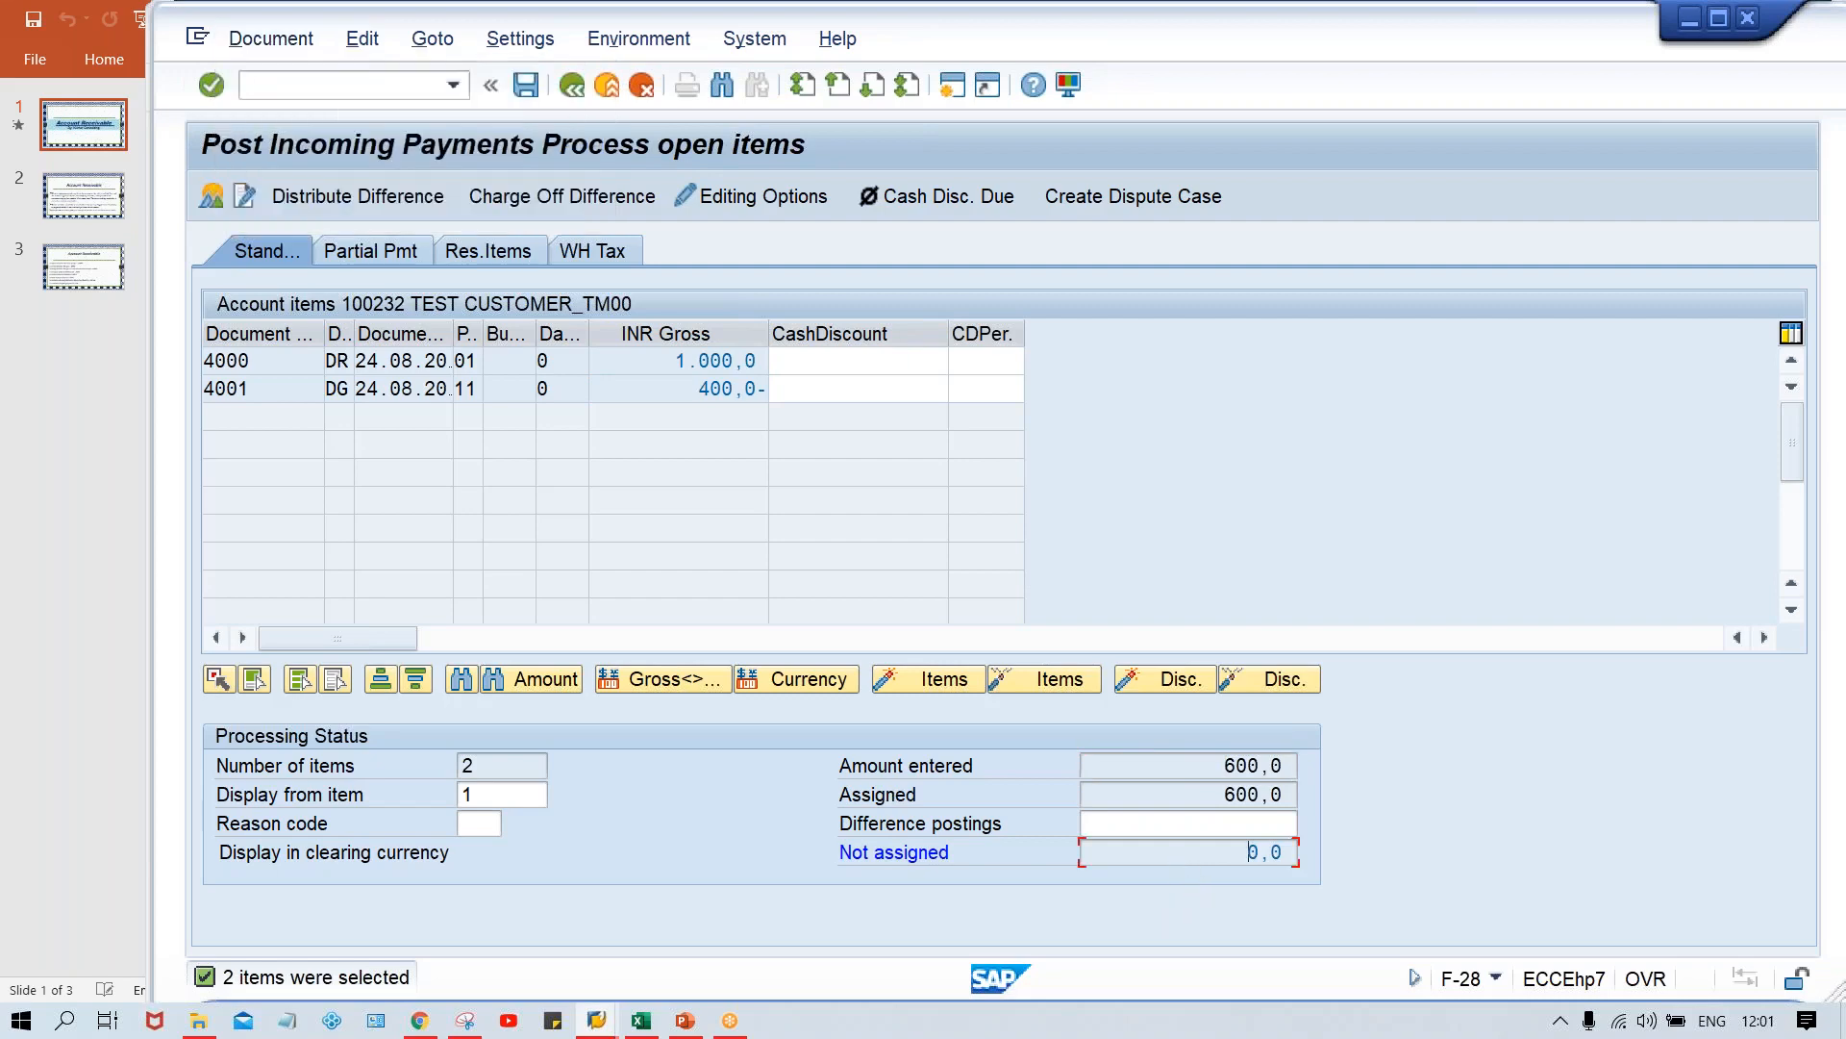
Simulate the incoming payment document and post it
left_click(274, 39)
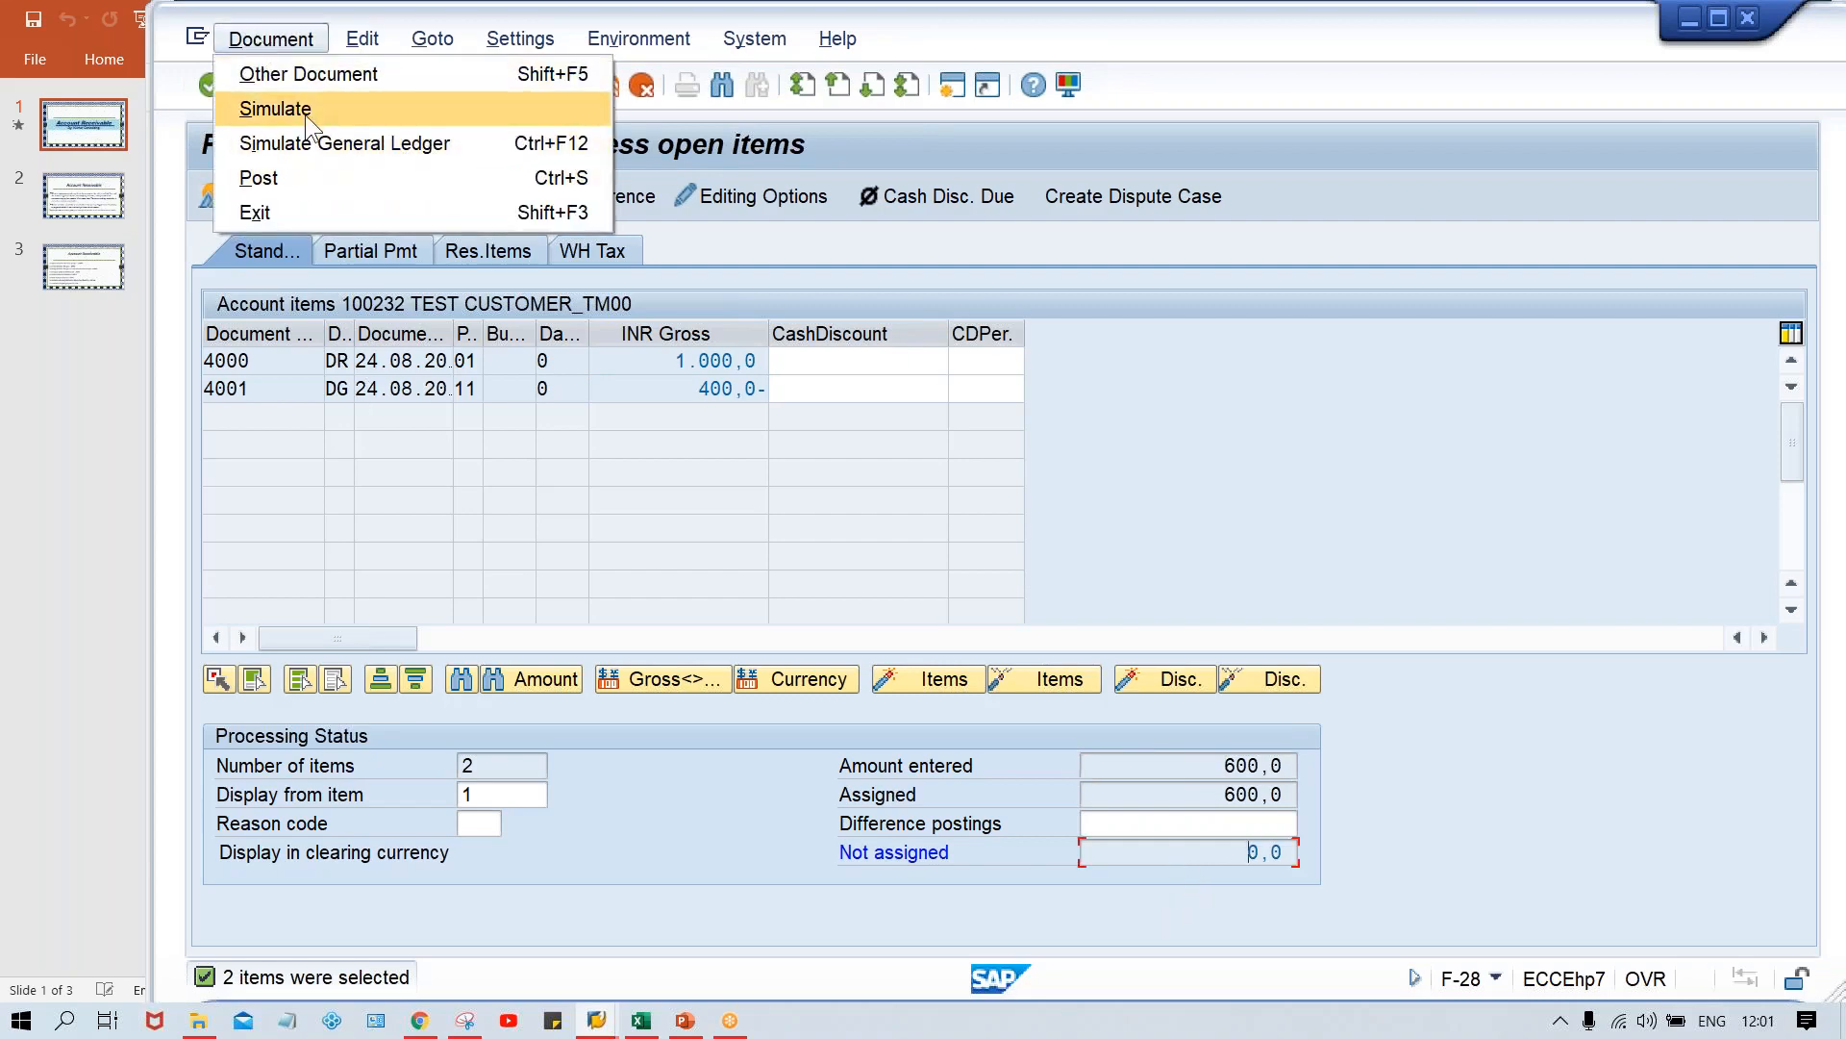
left_click(304, 113)
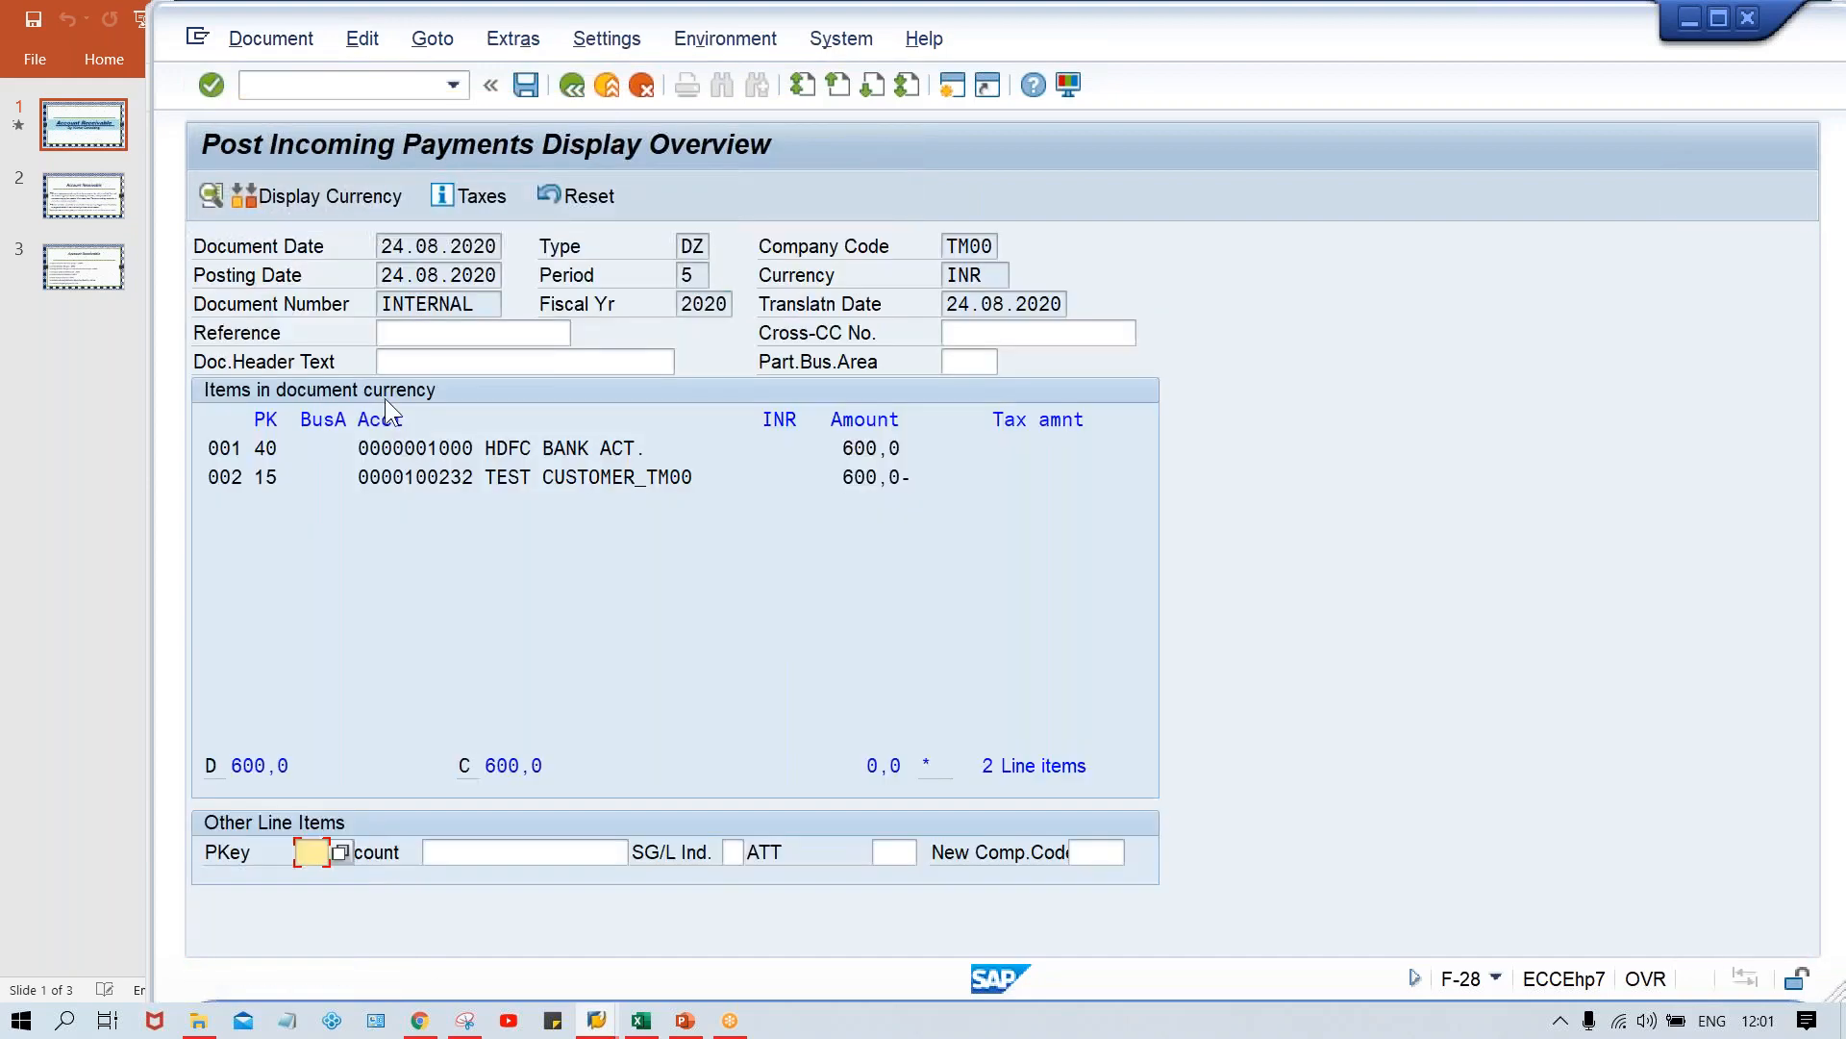
left_click(527, 84)
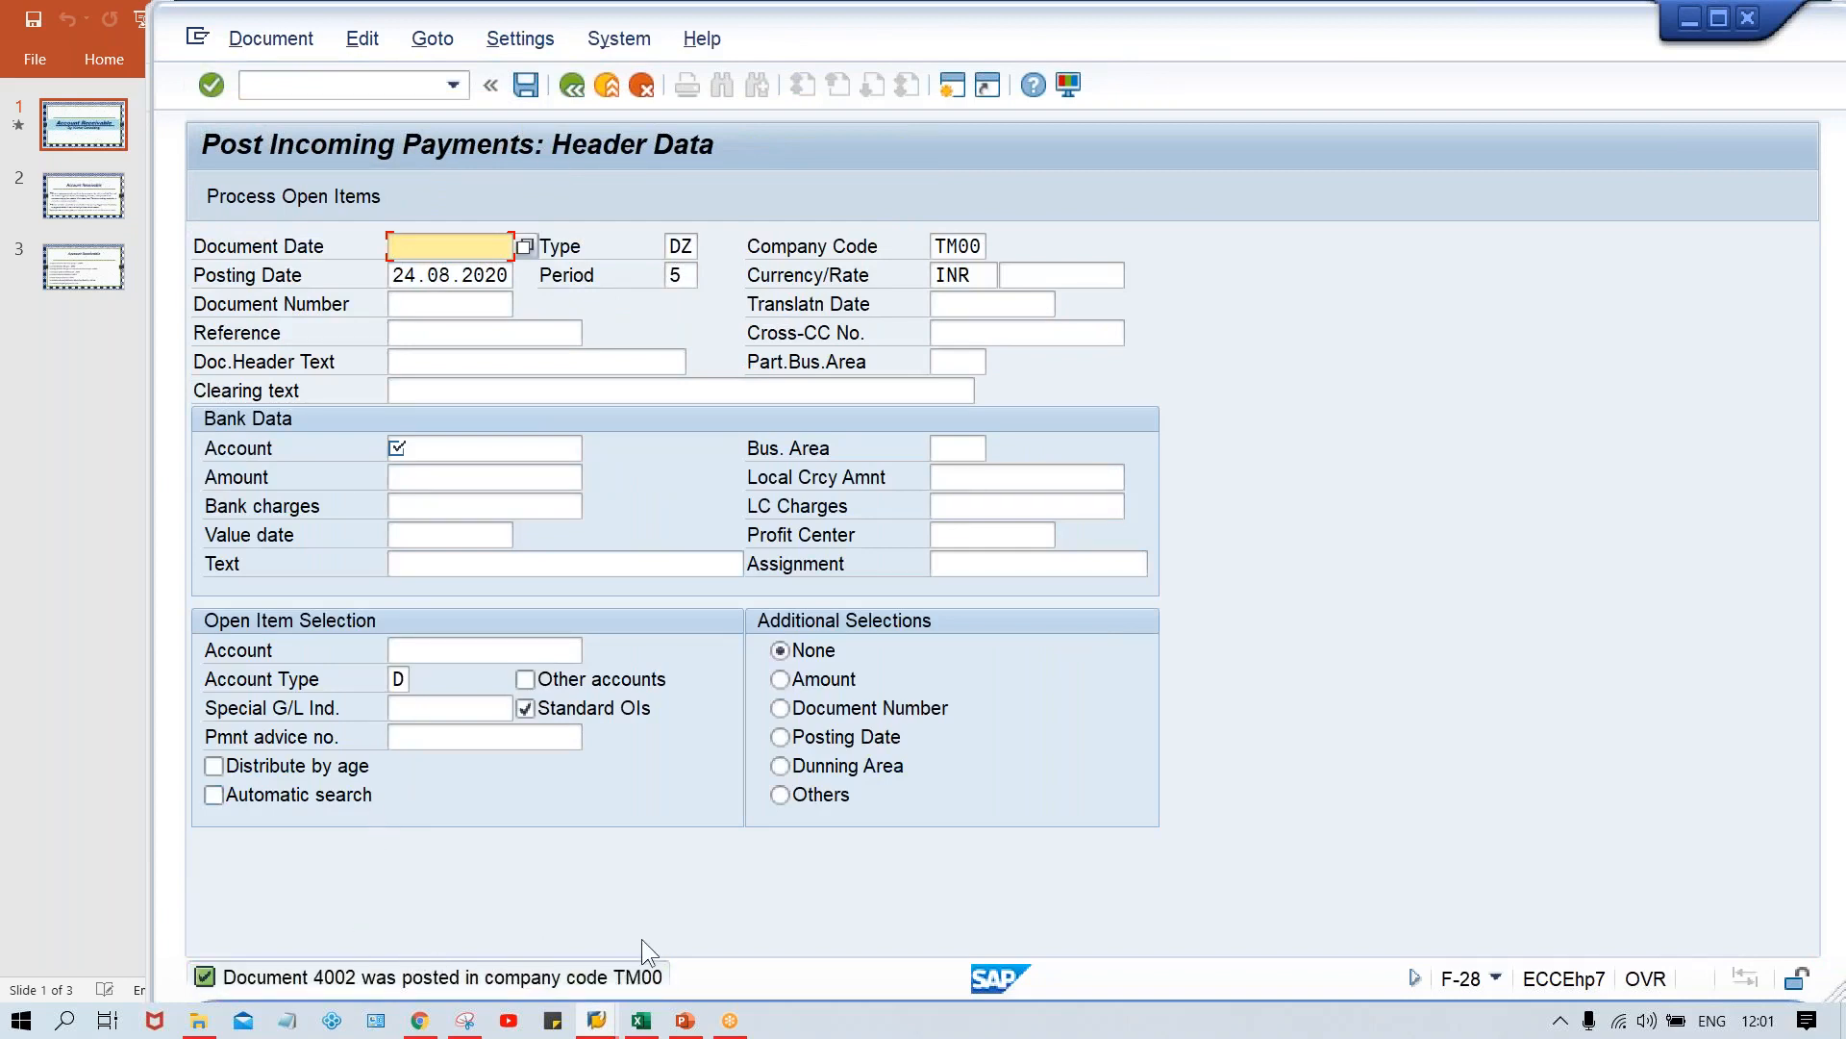
Switch to the Excel workbook and add the payment below CCM, entering PYT in cell F8 and 600 in G8
key("alt+Tab")
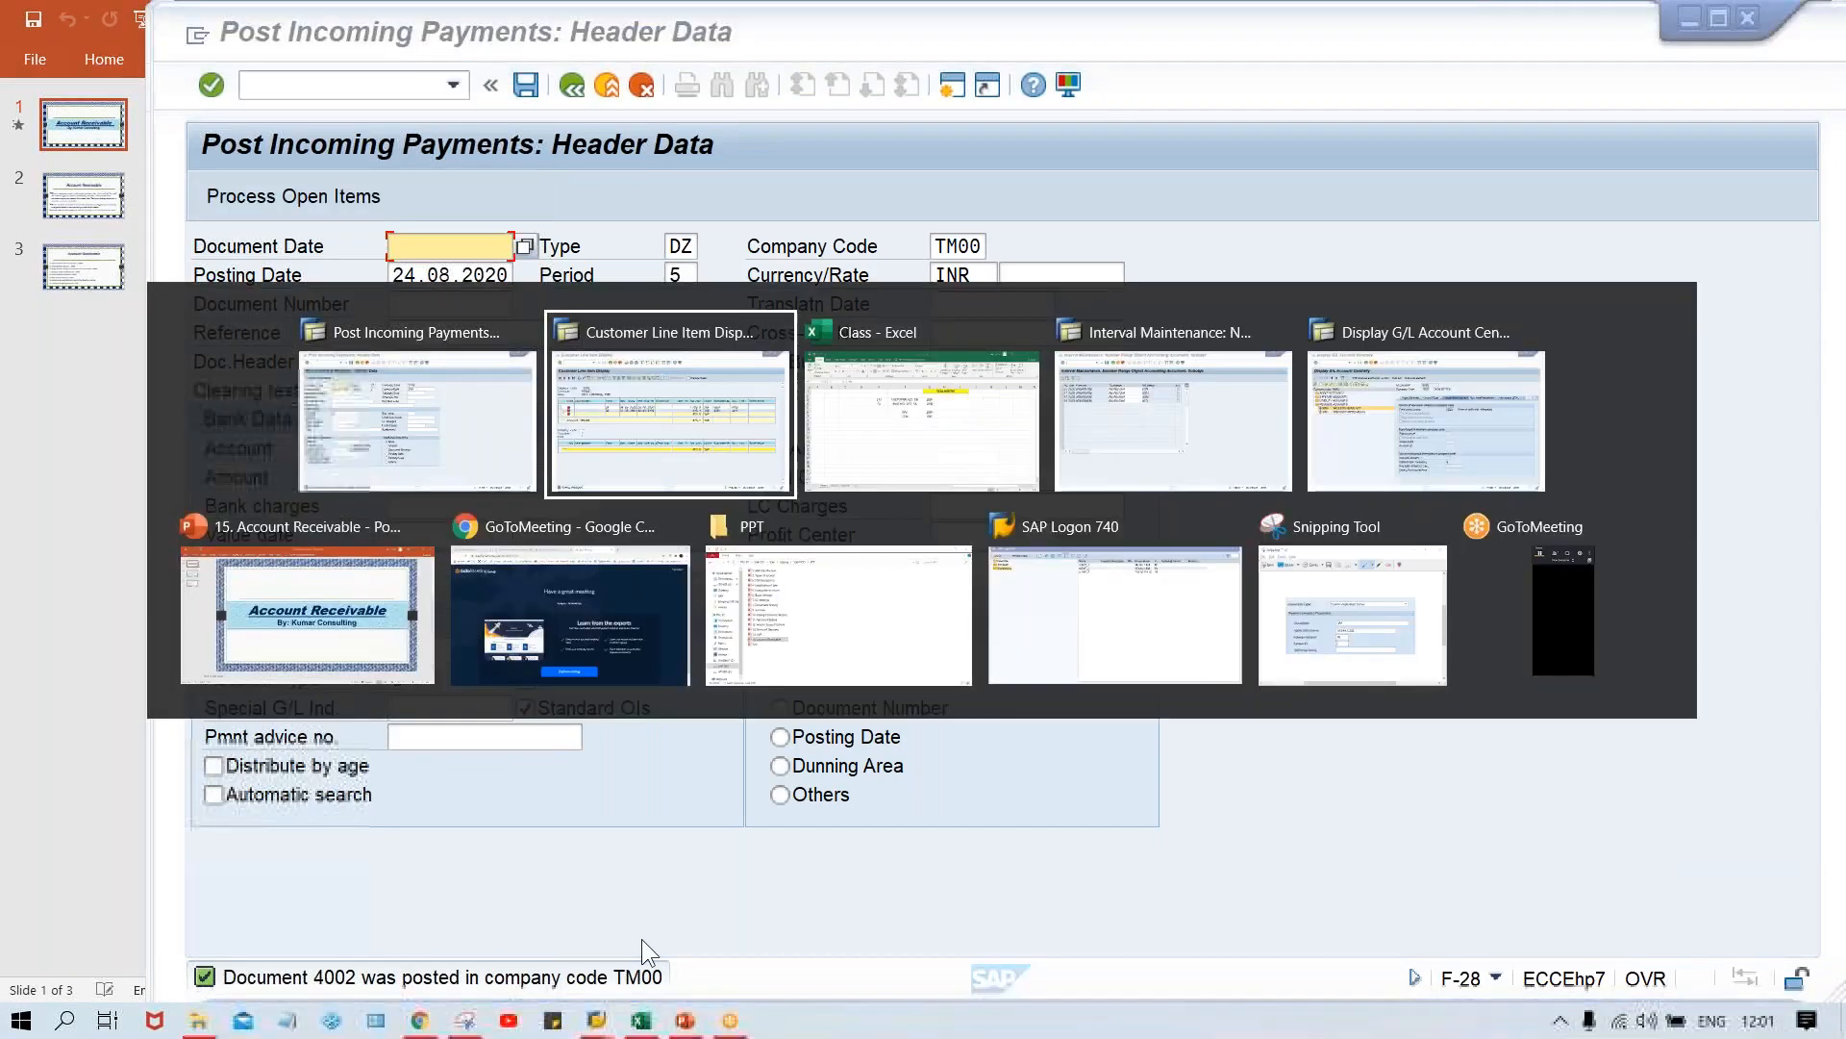
key("alt+Tab")
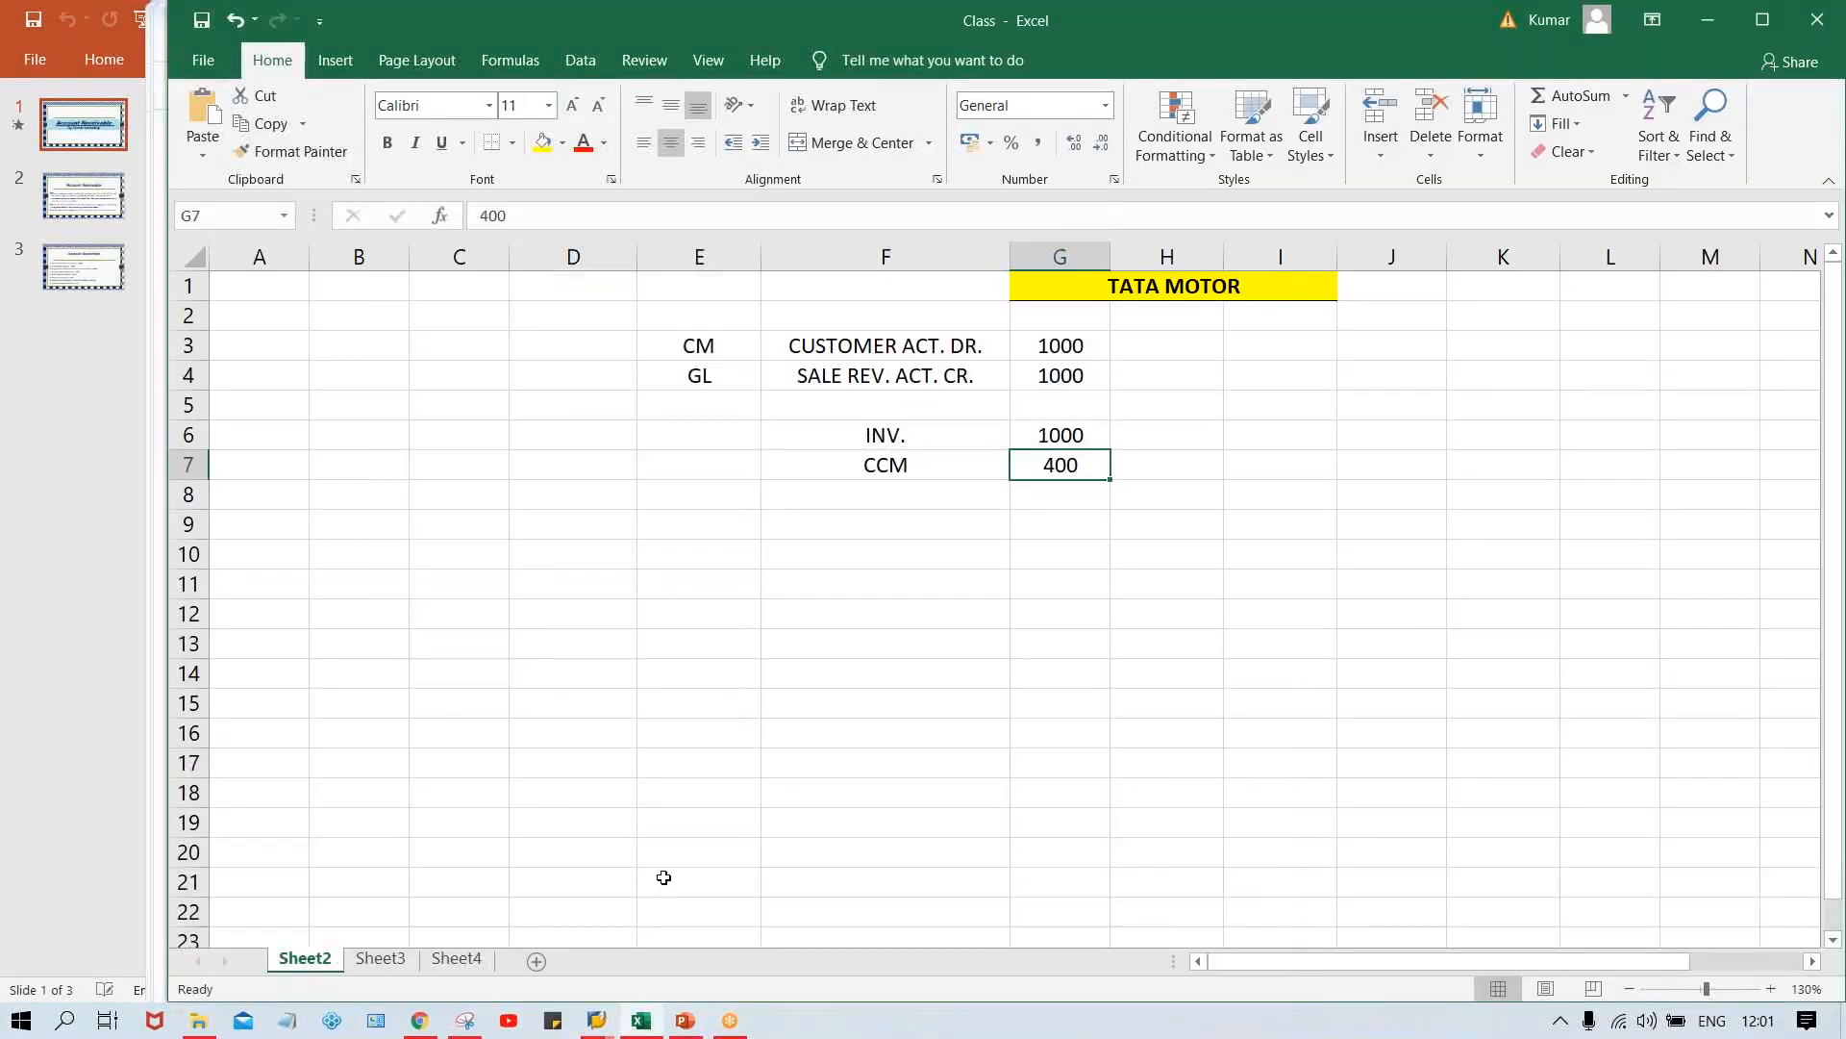
left_click(1064, 499)
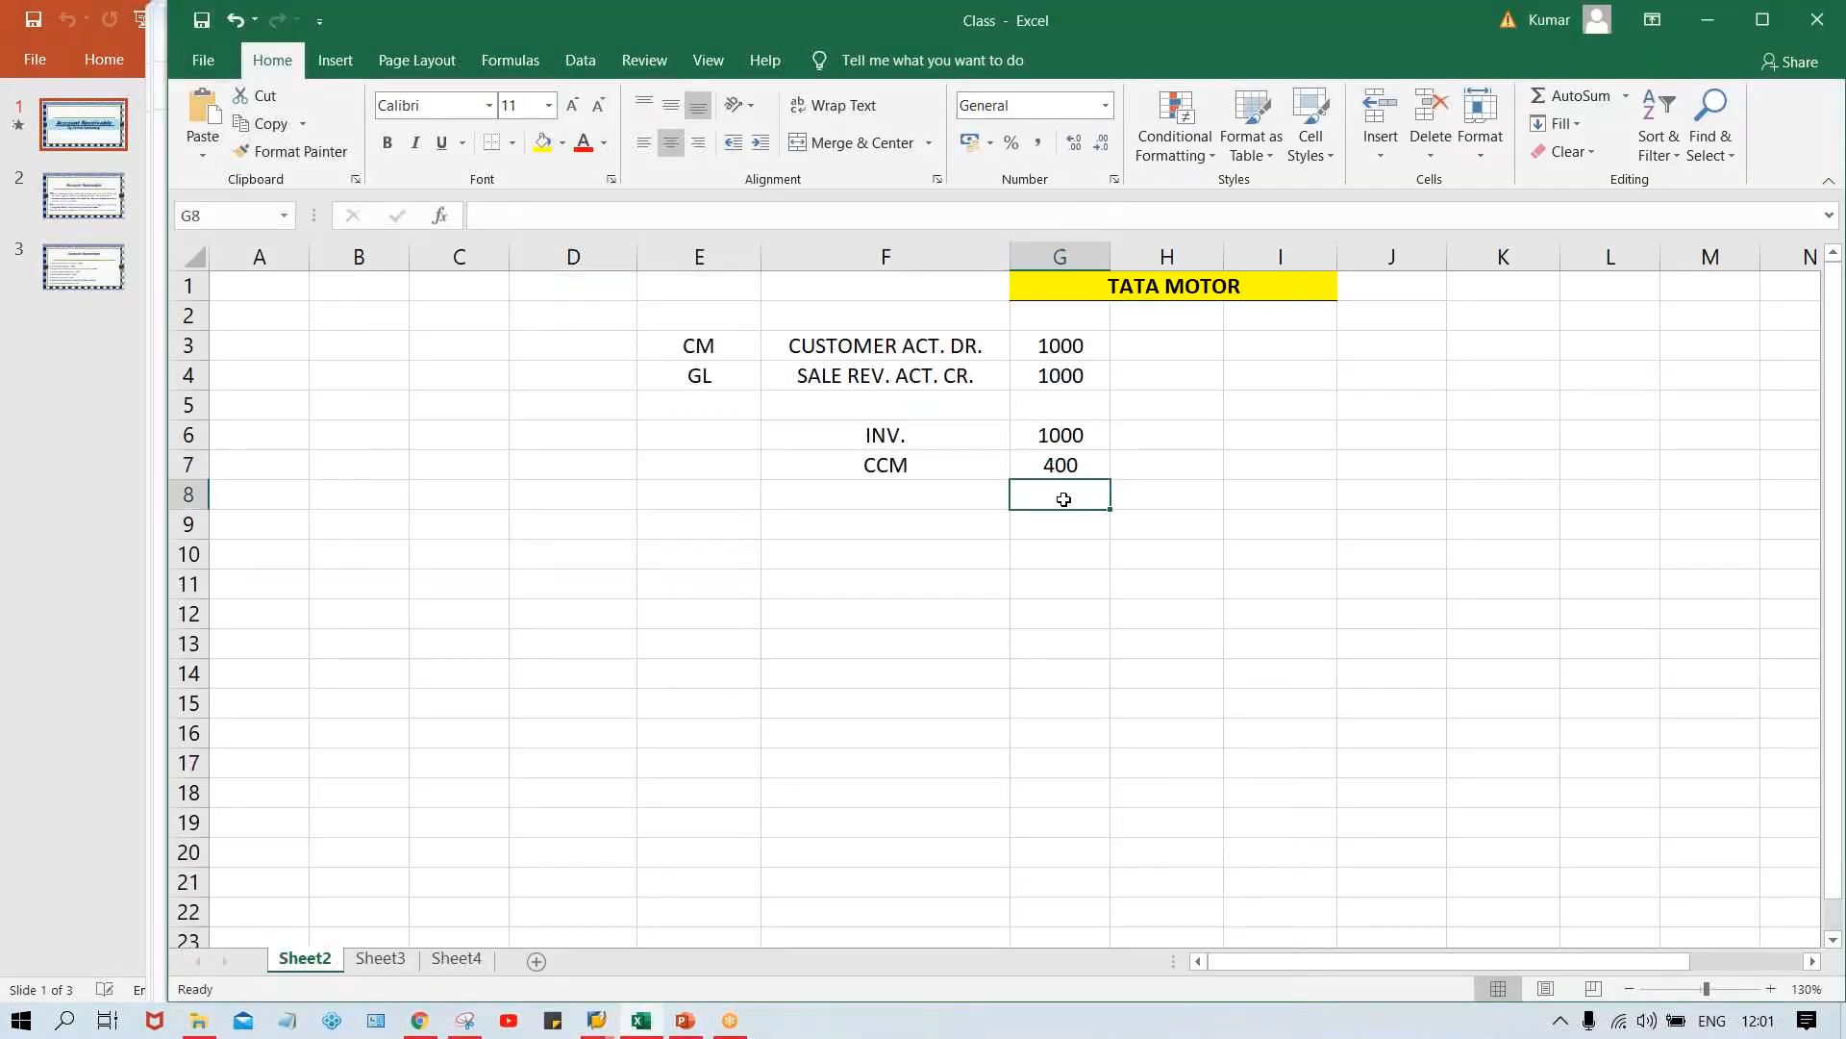
type("600")
key("Left")
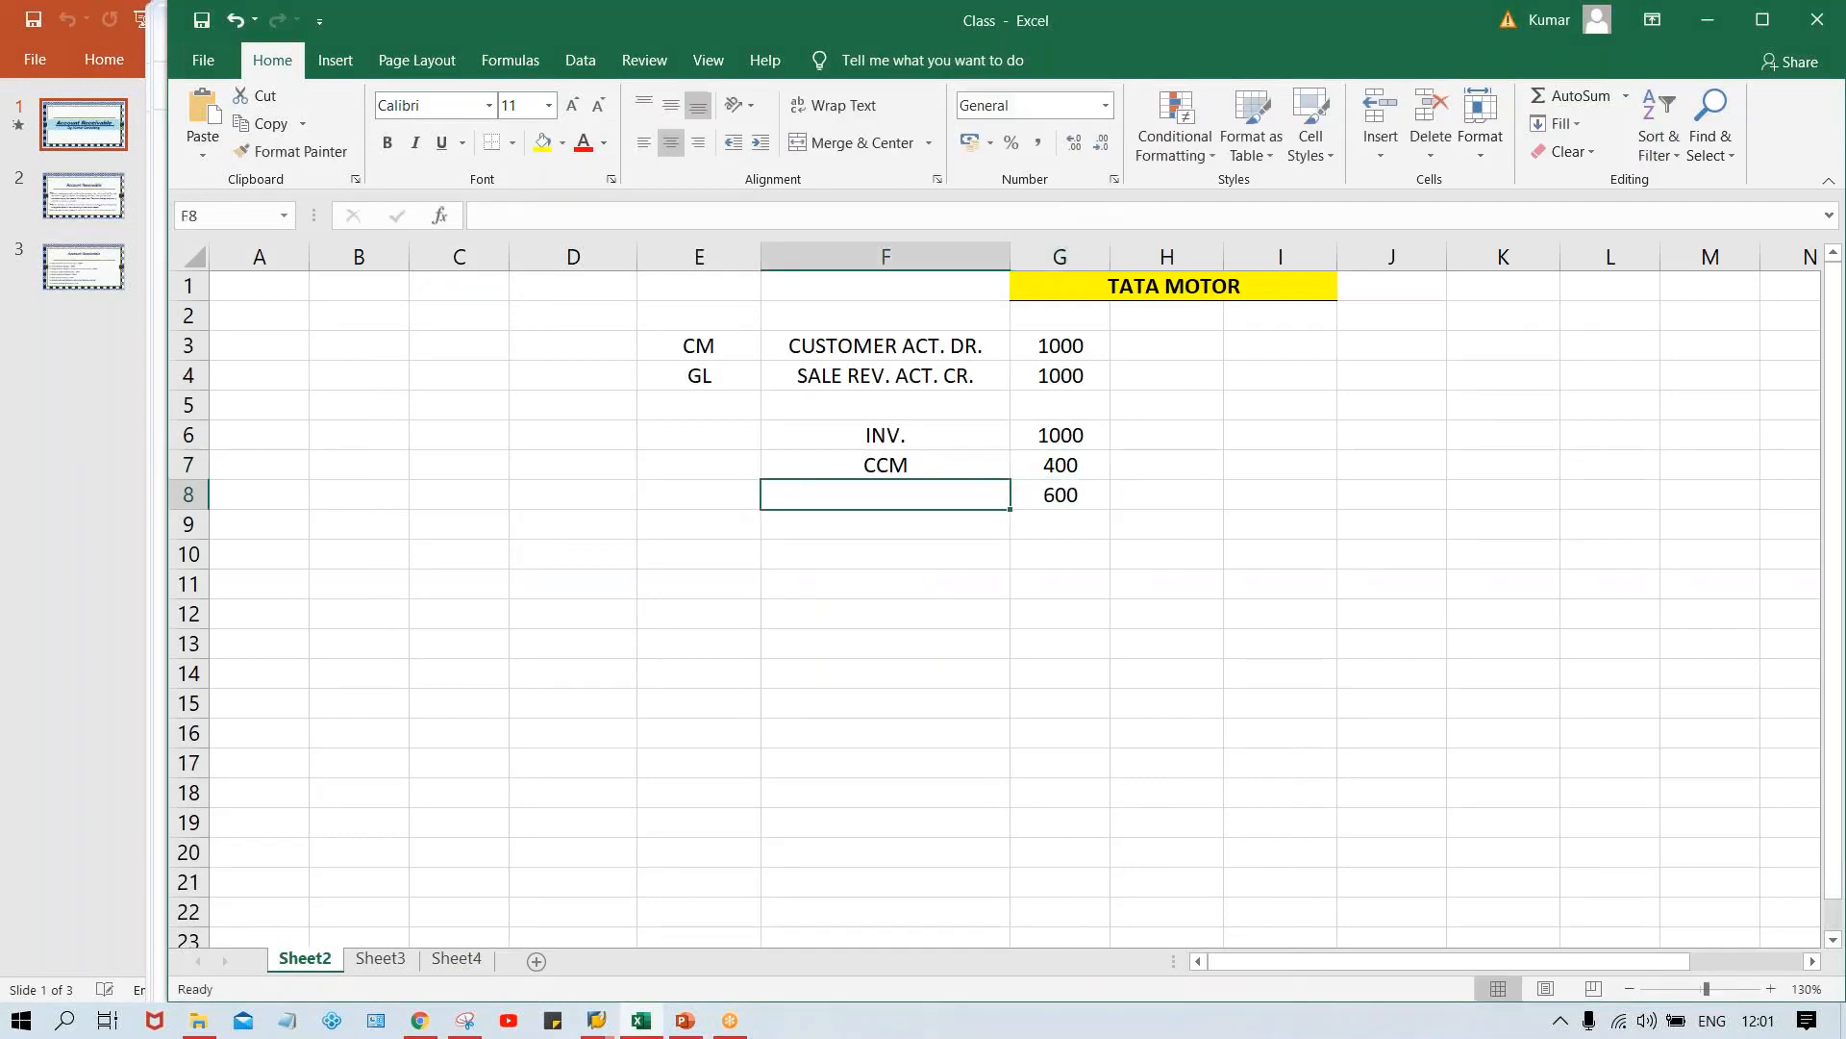
type("PYT")
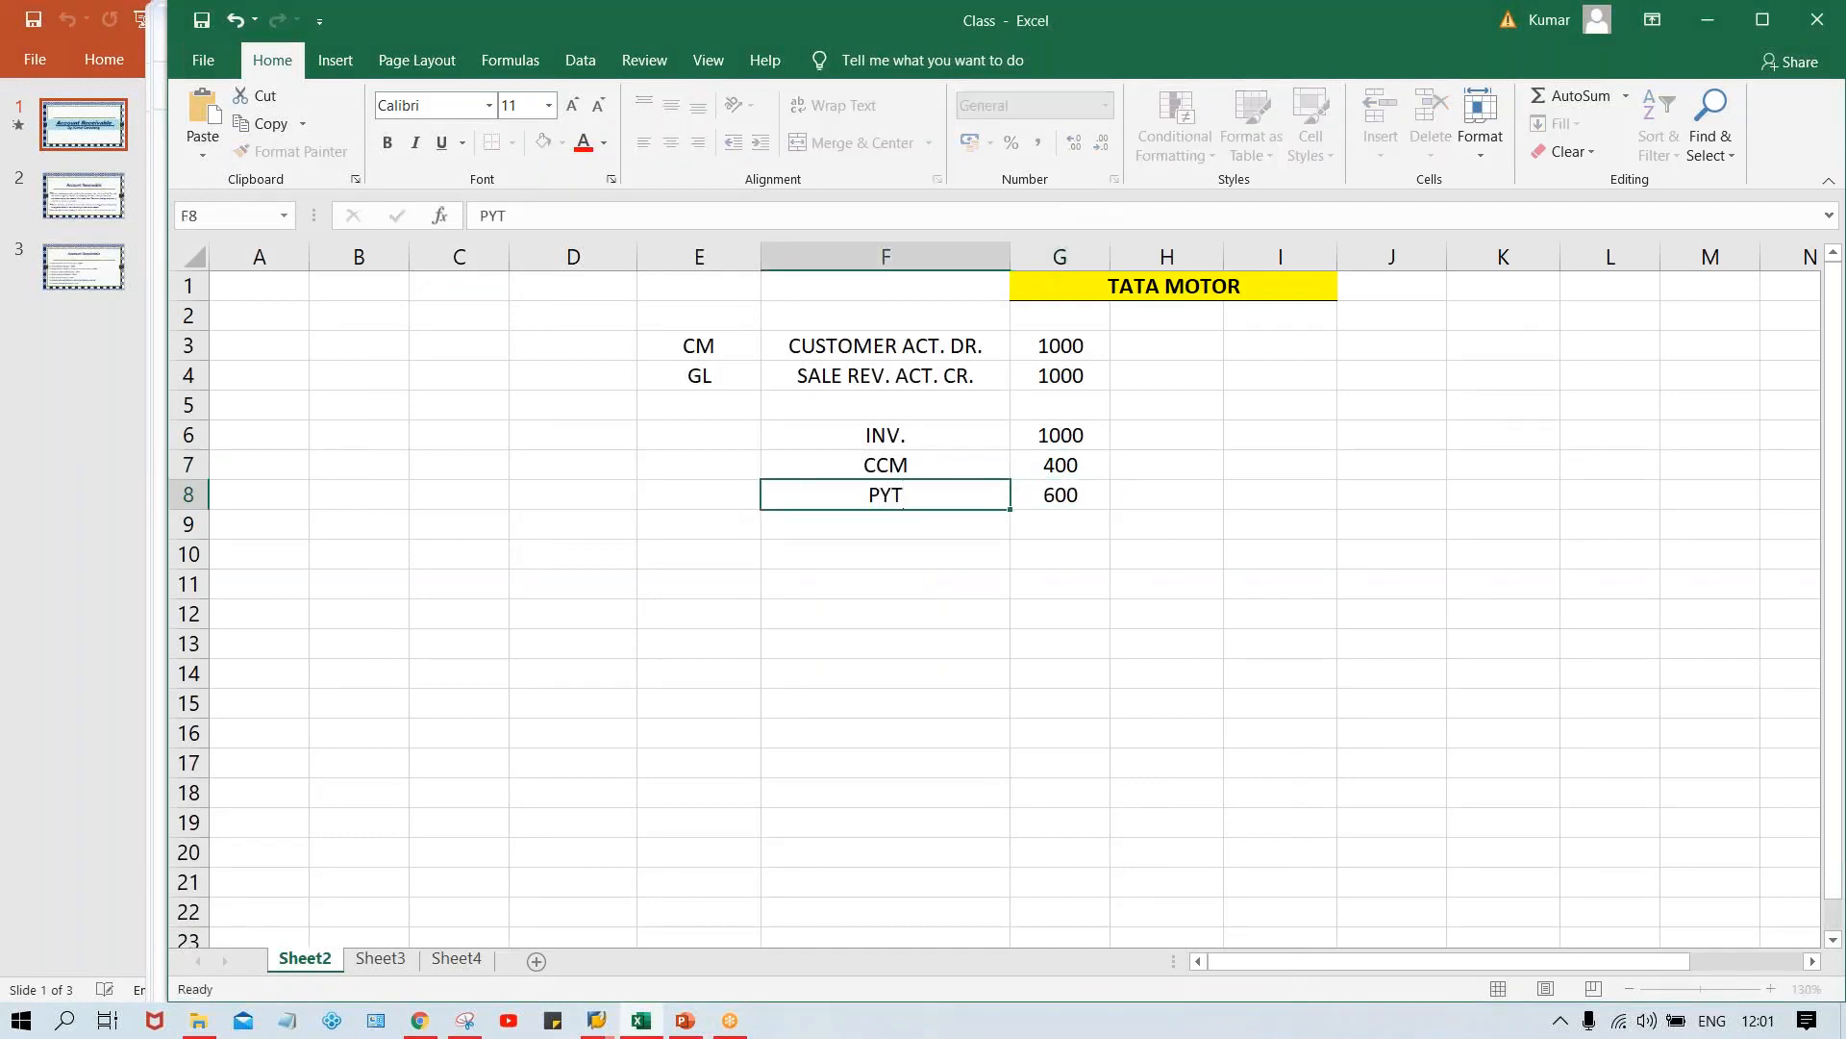
key("Return")
Refresh the customer's line item list in the FBL5N session and rerun the report with the All items status
key("alt+Tab")
key("alt+Tab")
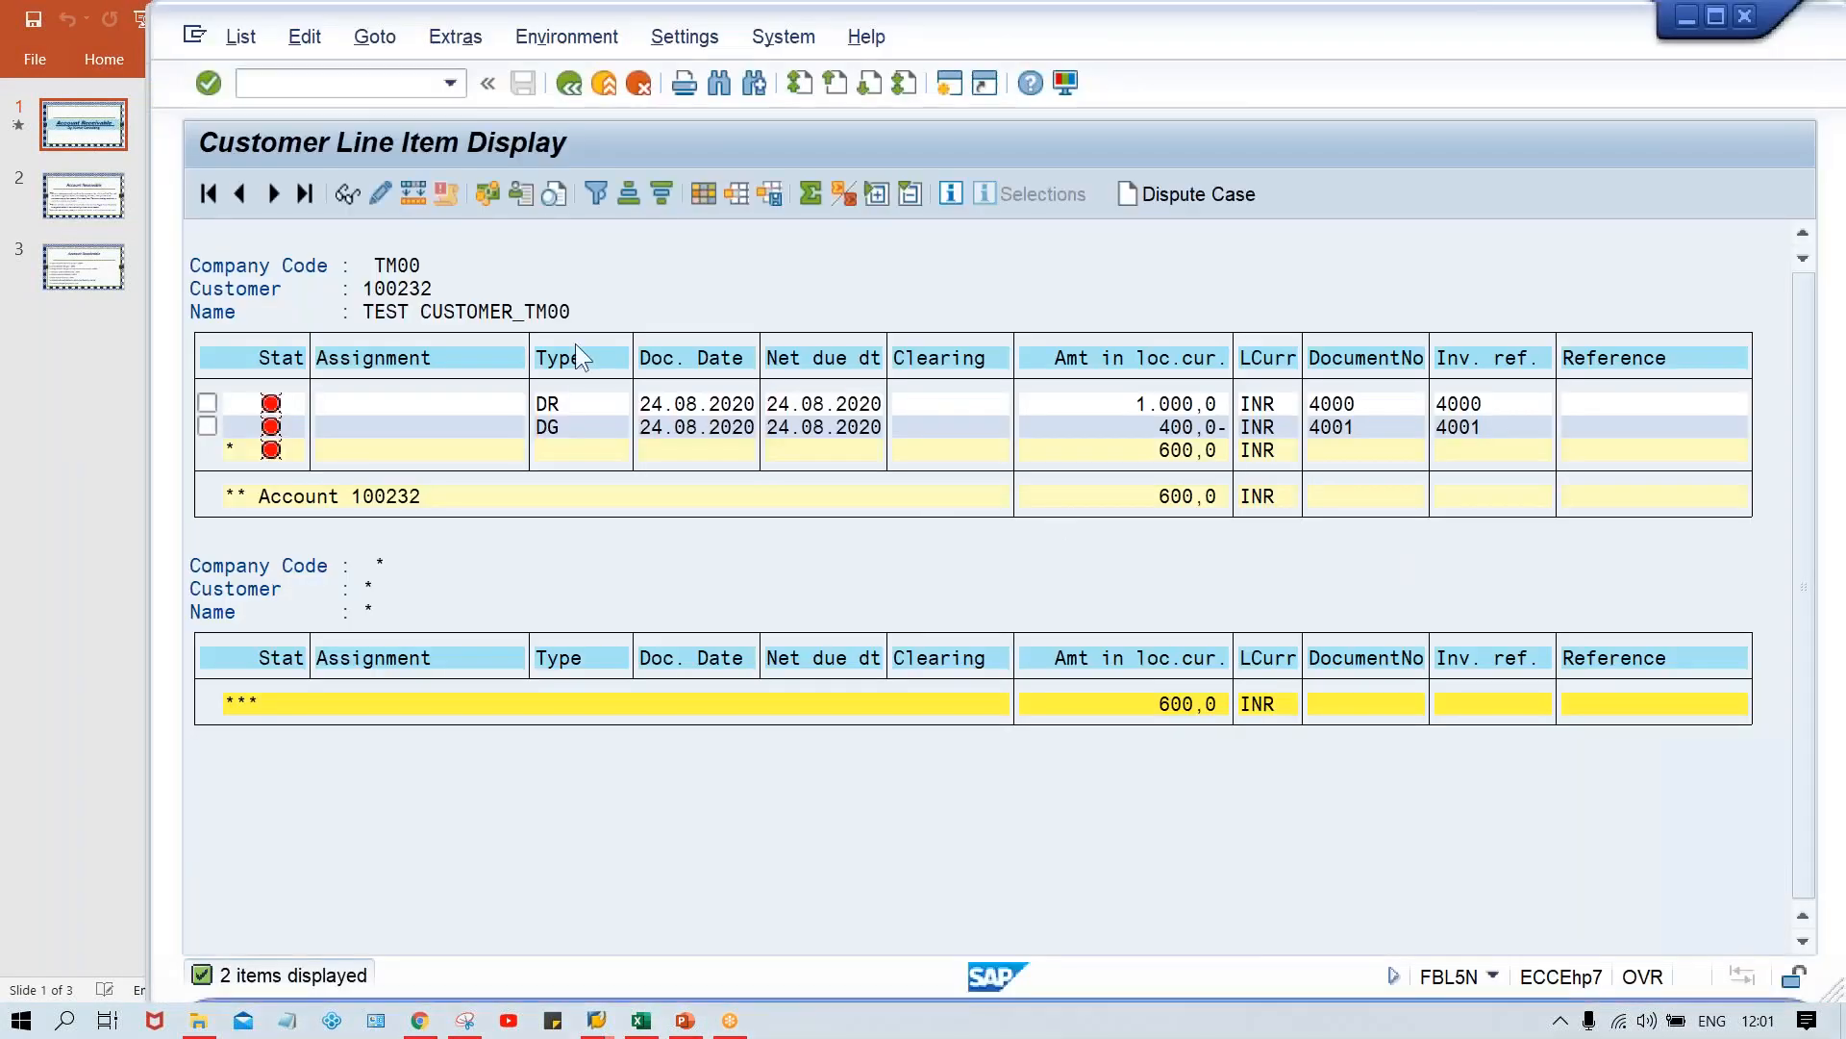
left_click(239, 38)
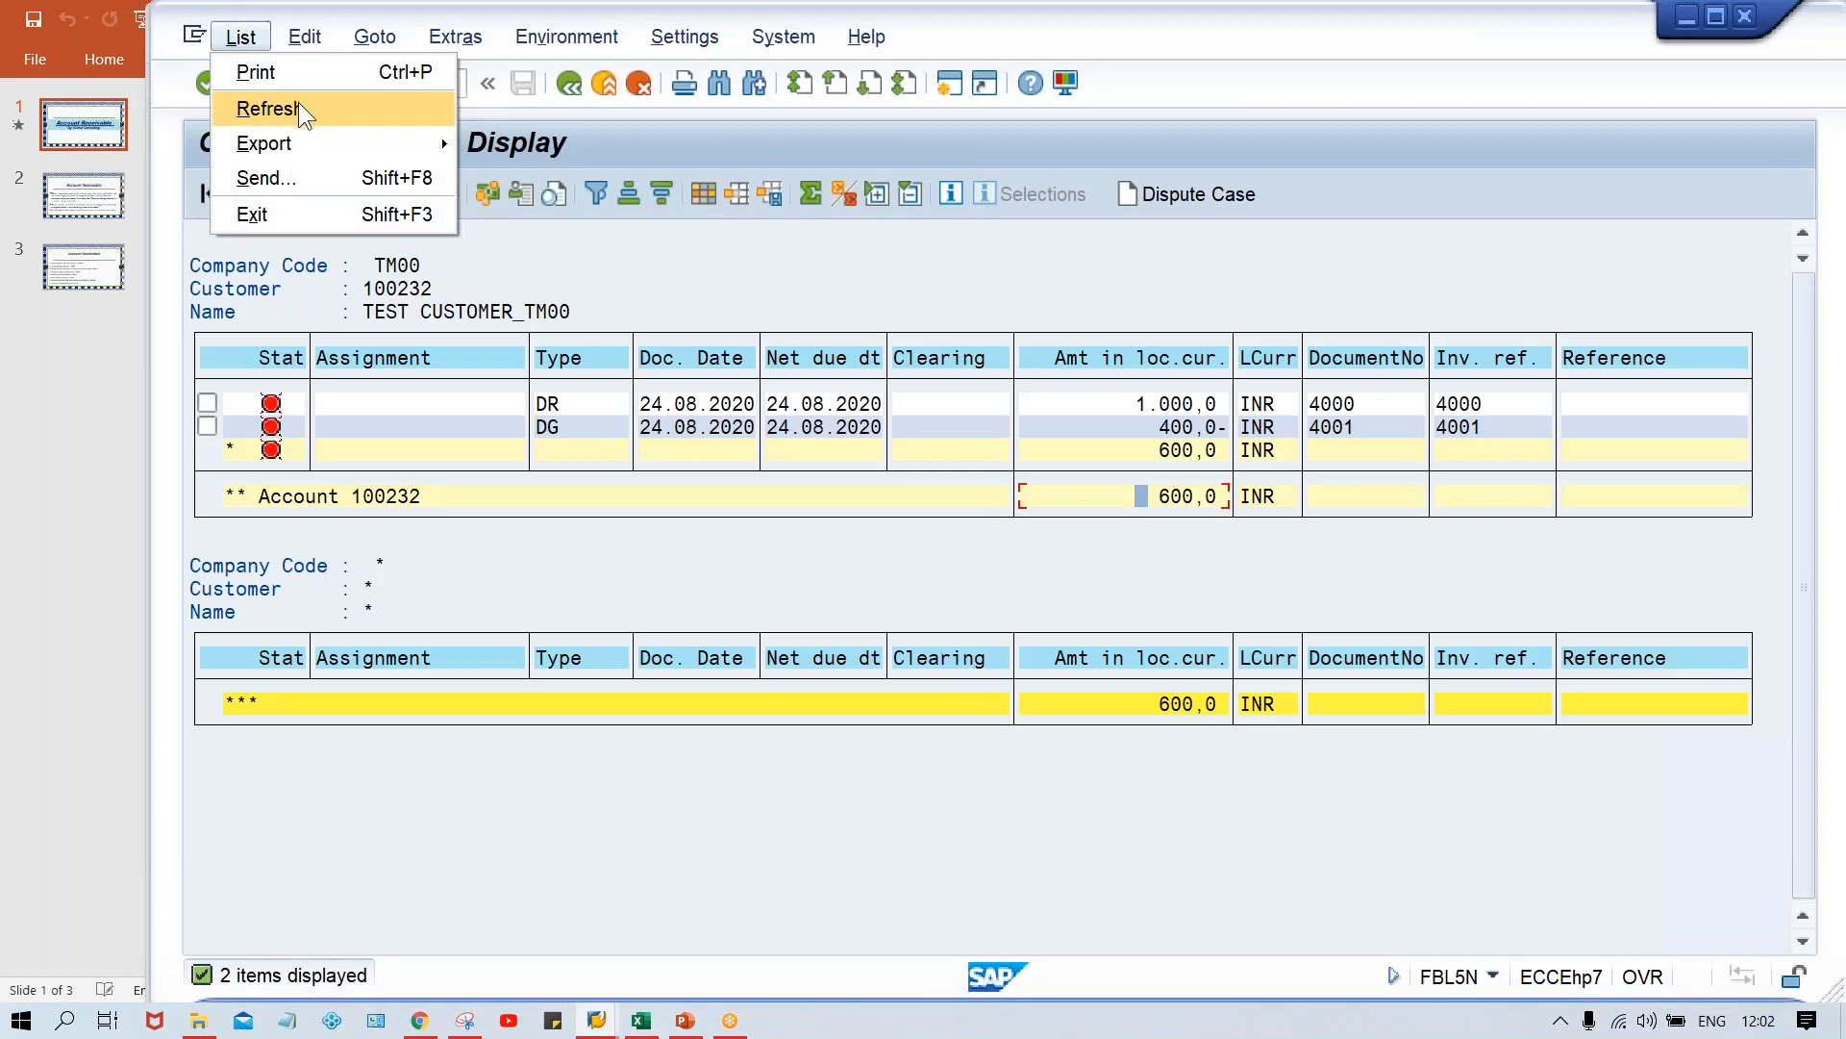
left_click(299, 104)
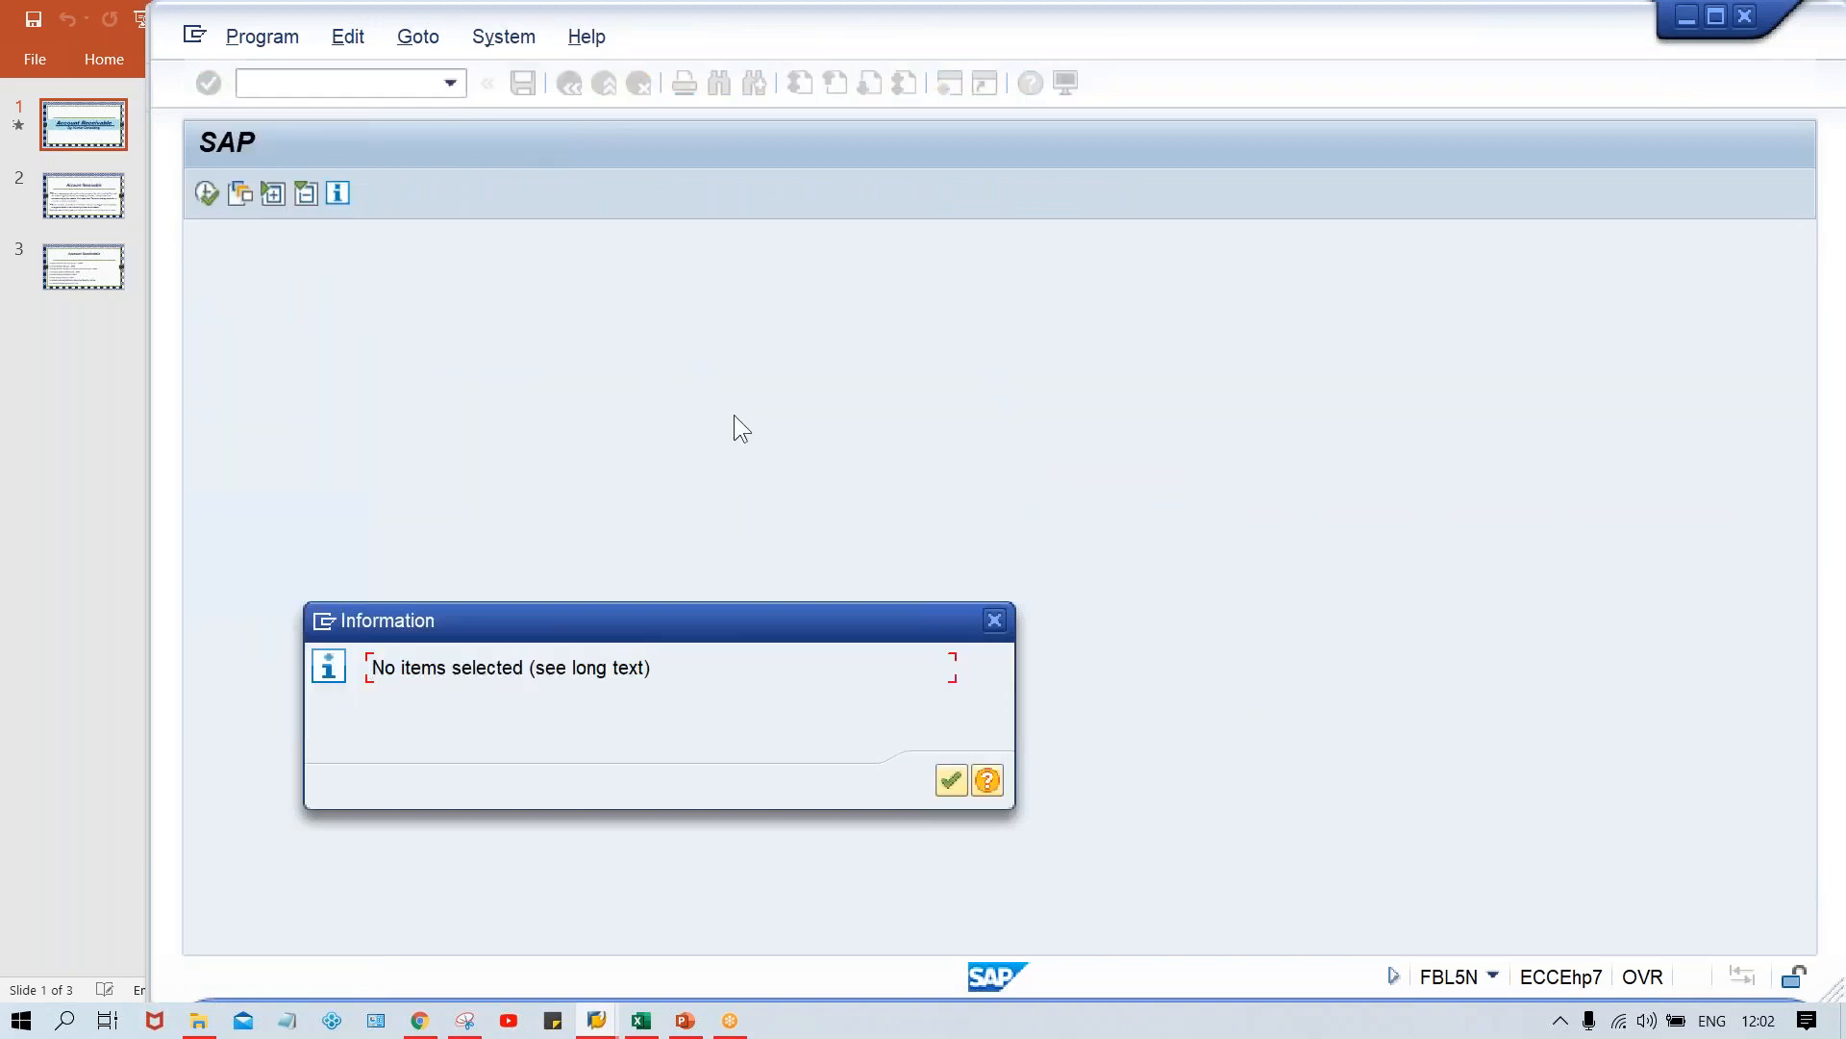
key("Return")
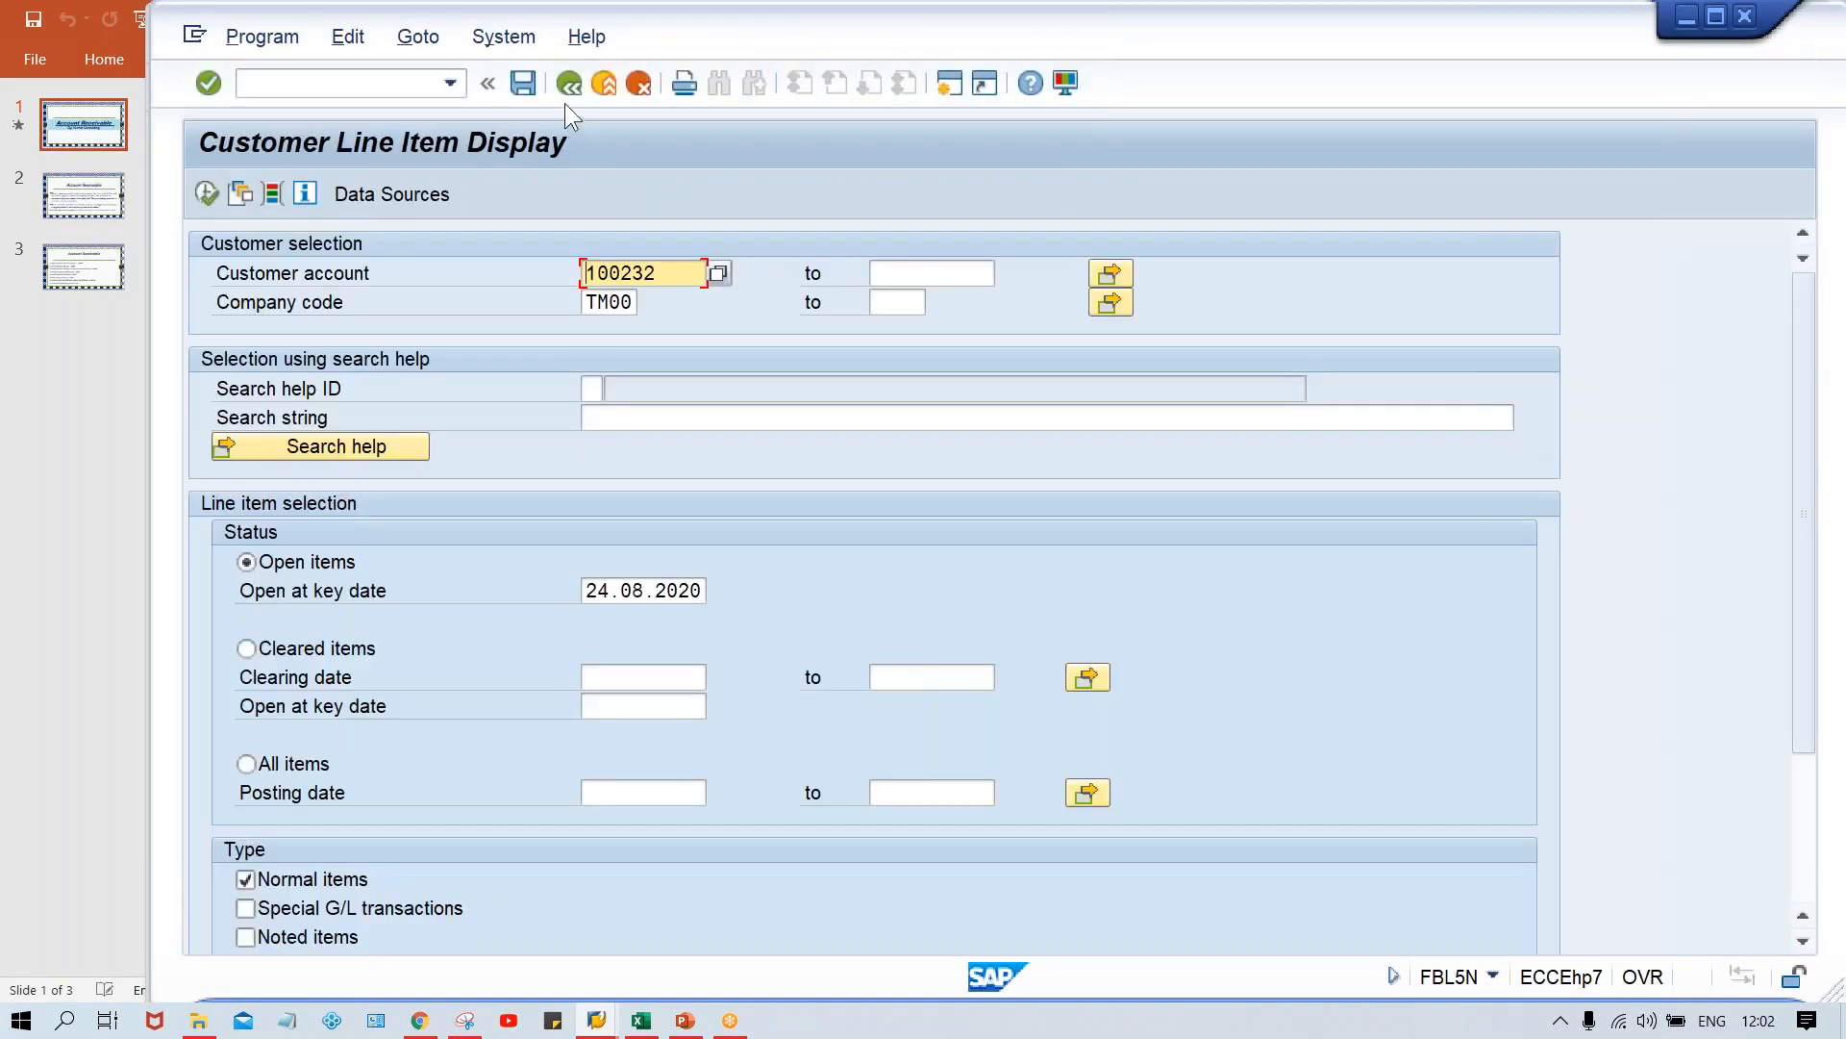
left_click(247, 765)
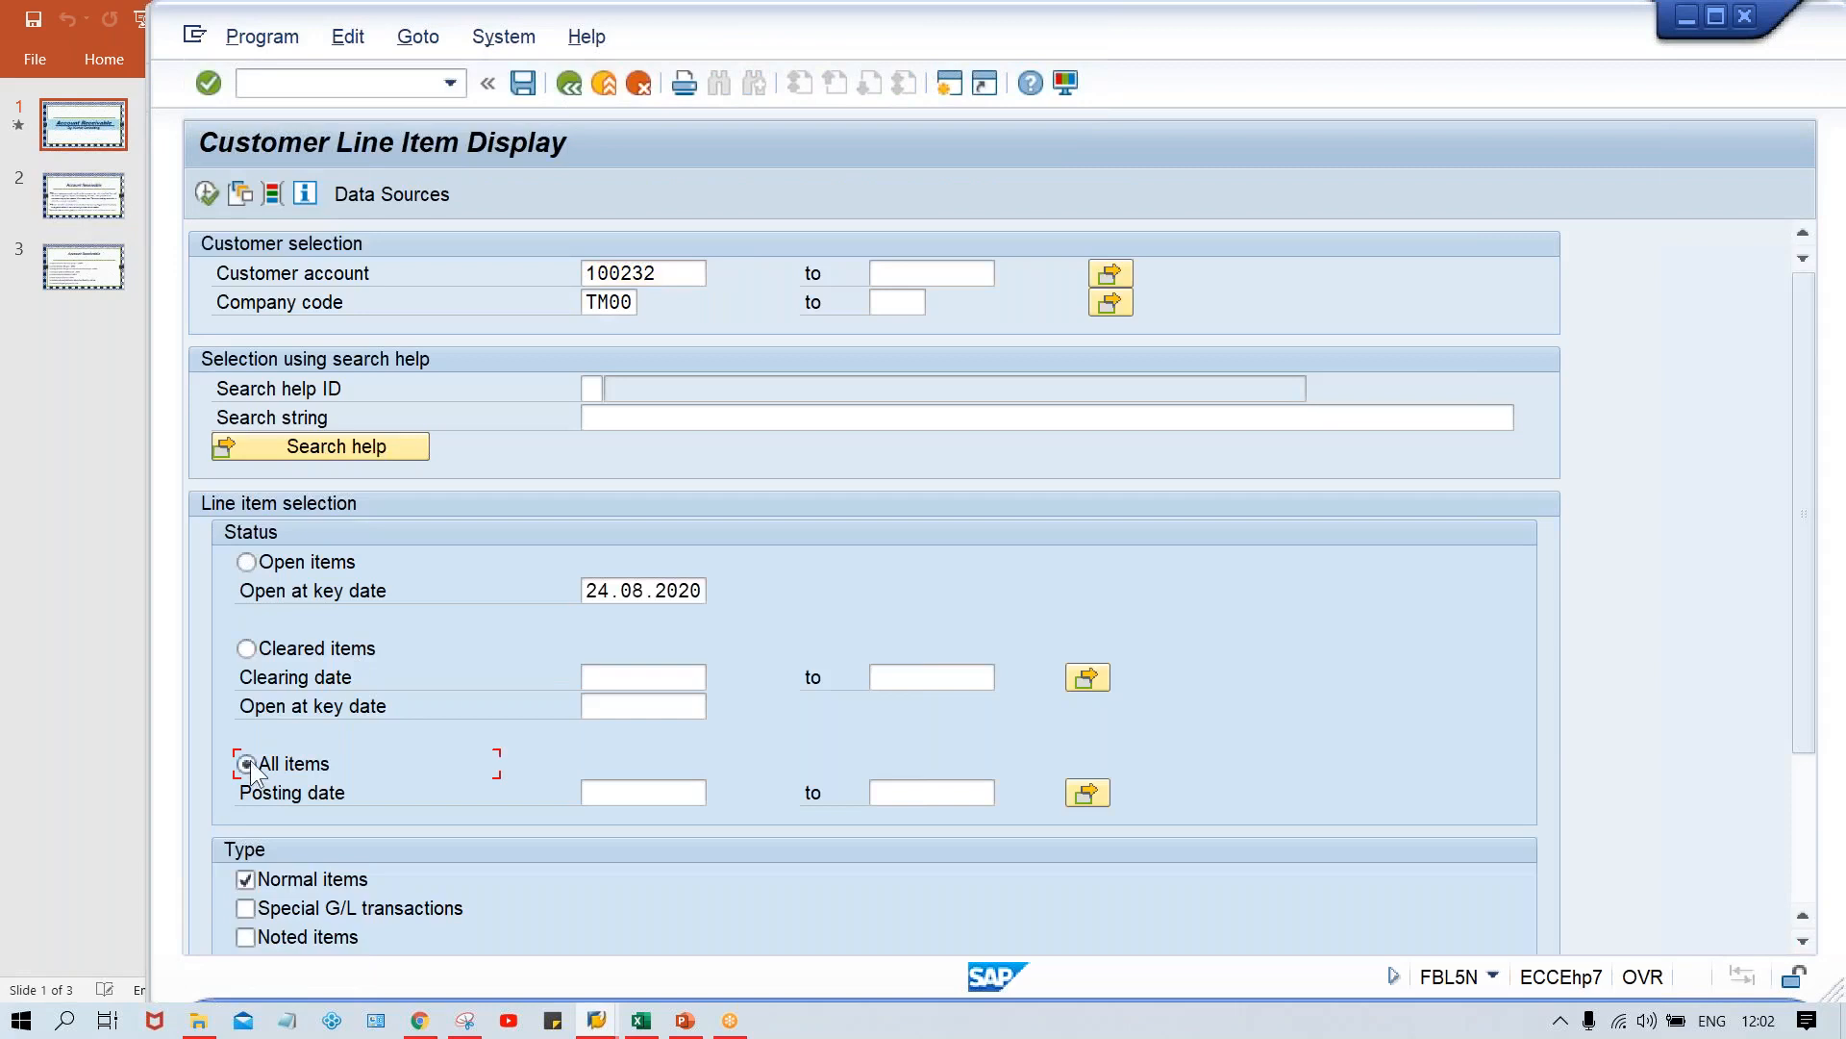
left_click(208, 195)
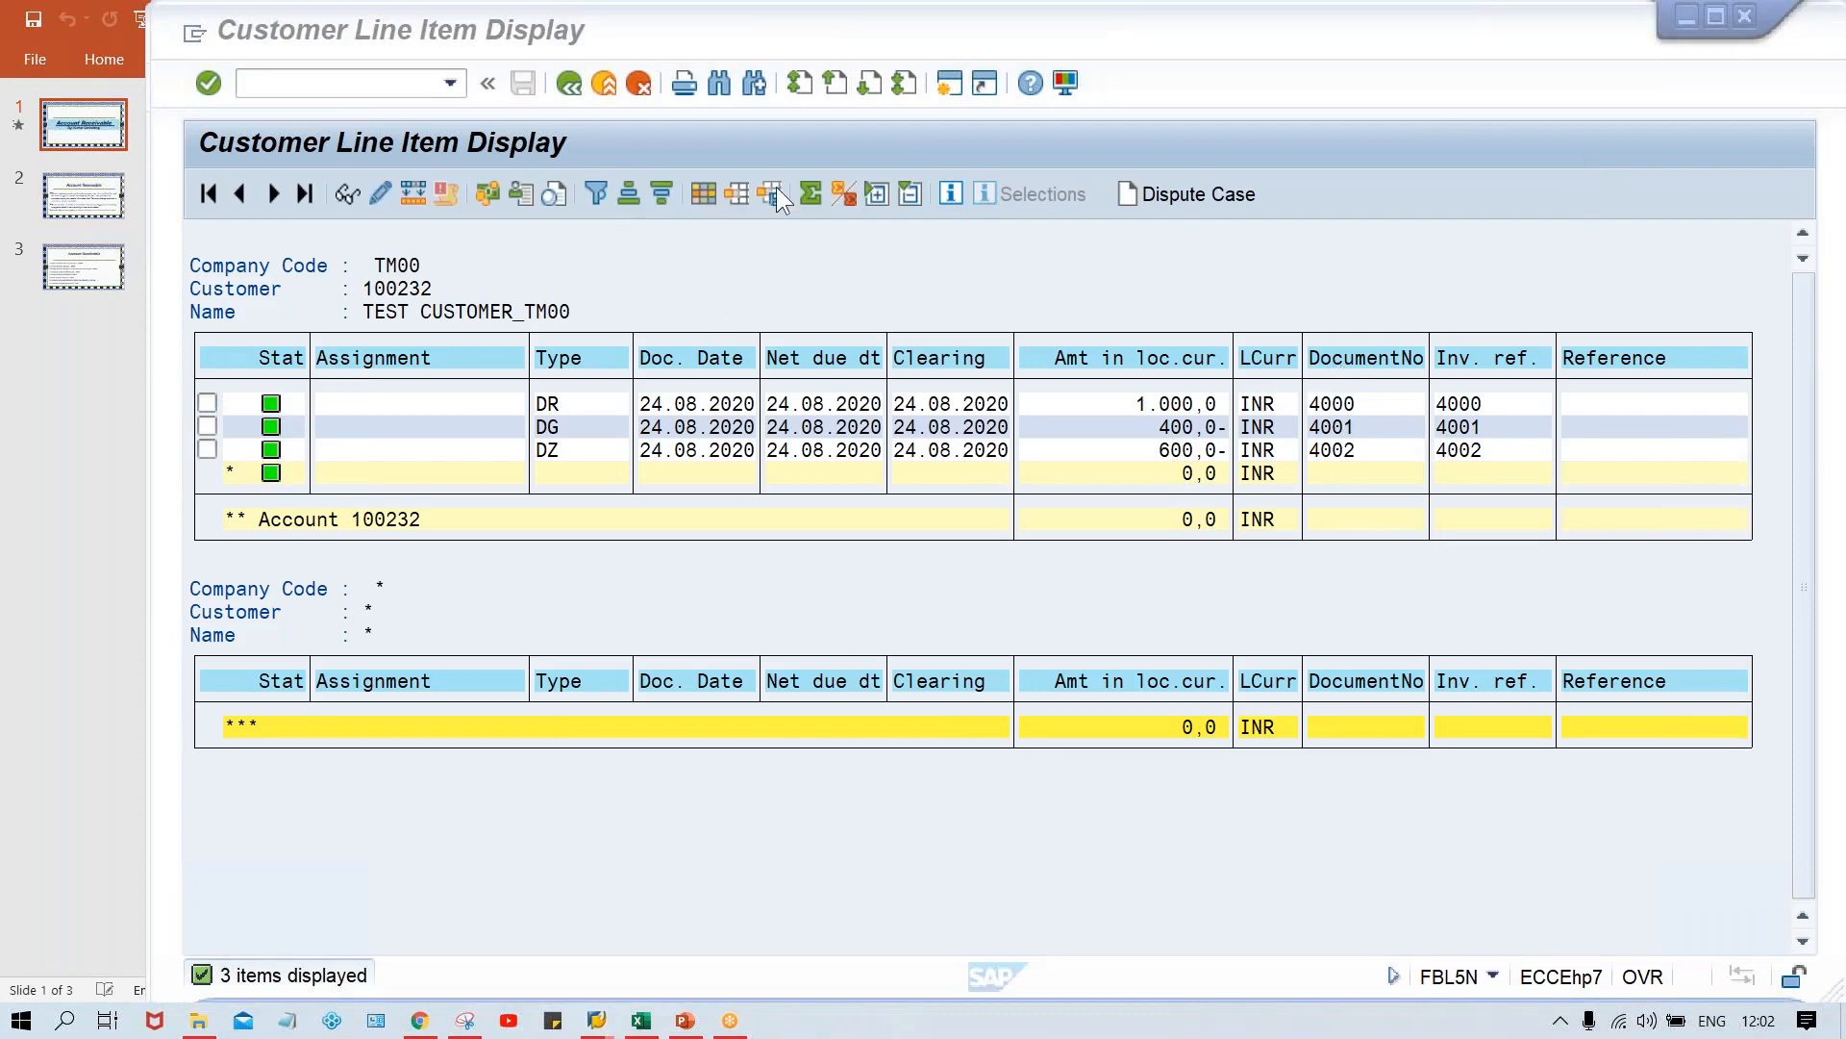
Try the /SURESH1 layout on the customer line item list and apply the 1SAP Standard local currency layout
left_click(737, 200)
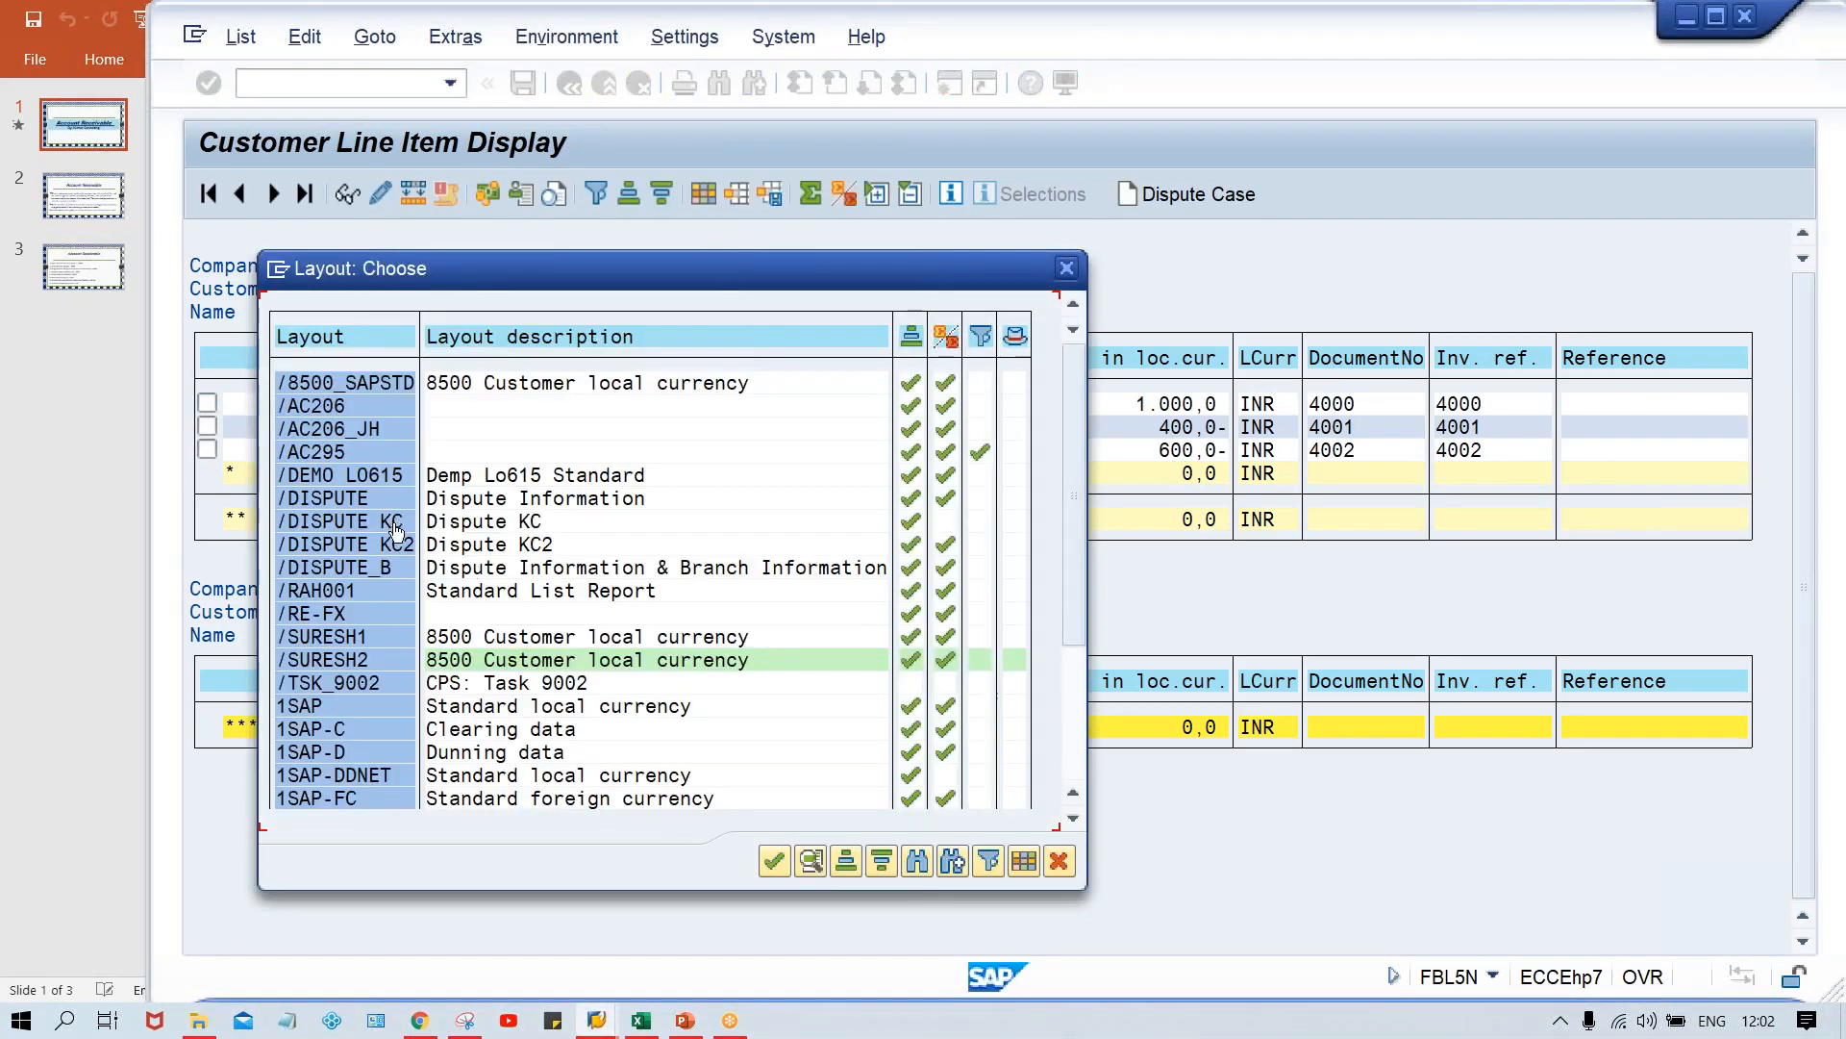
left_click(505, 638)
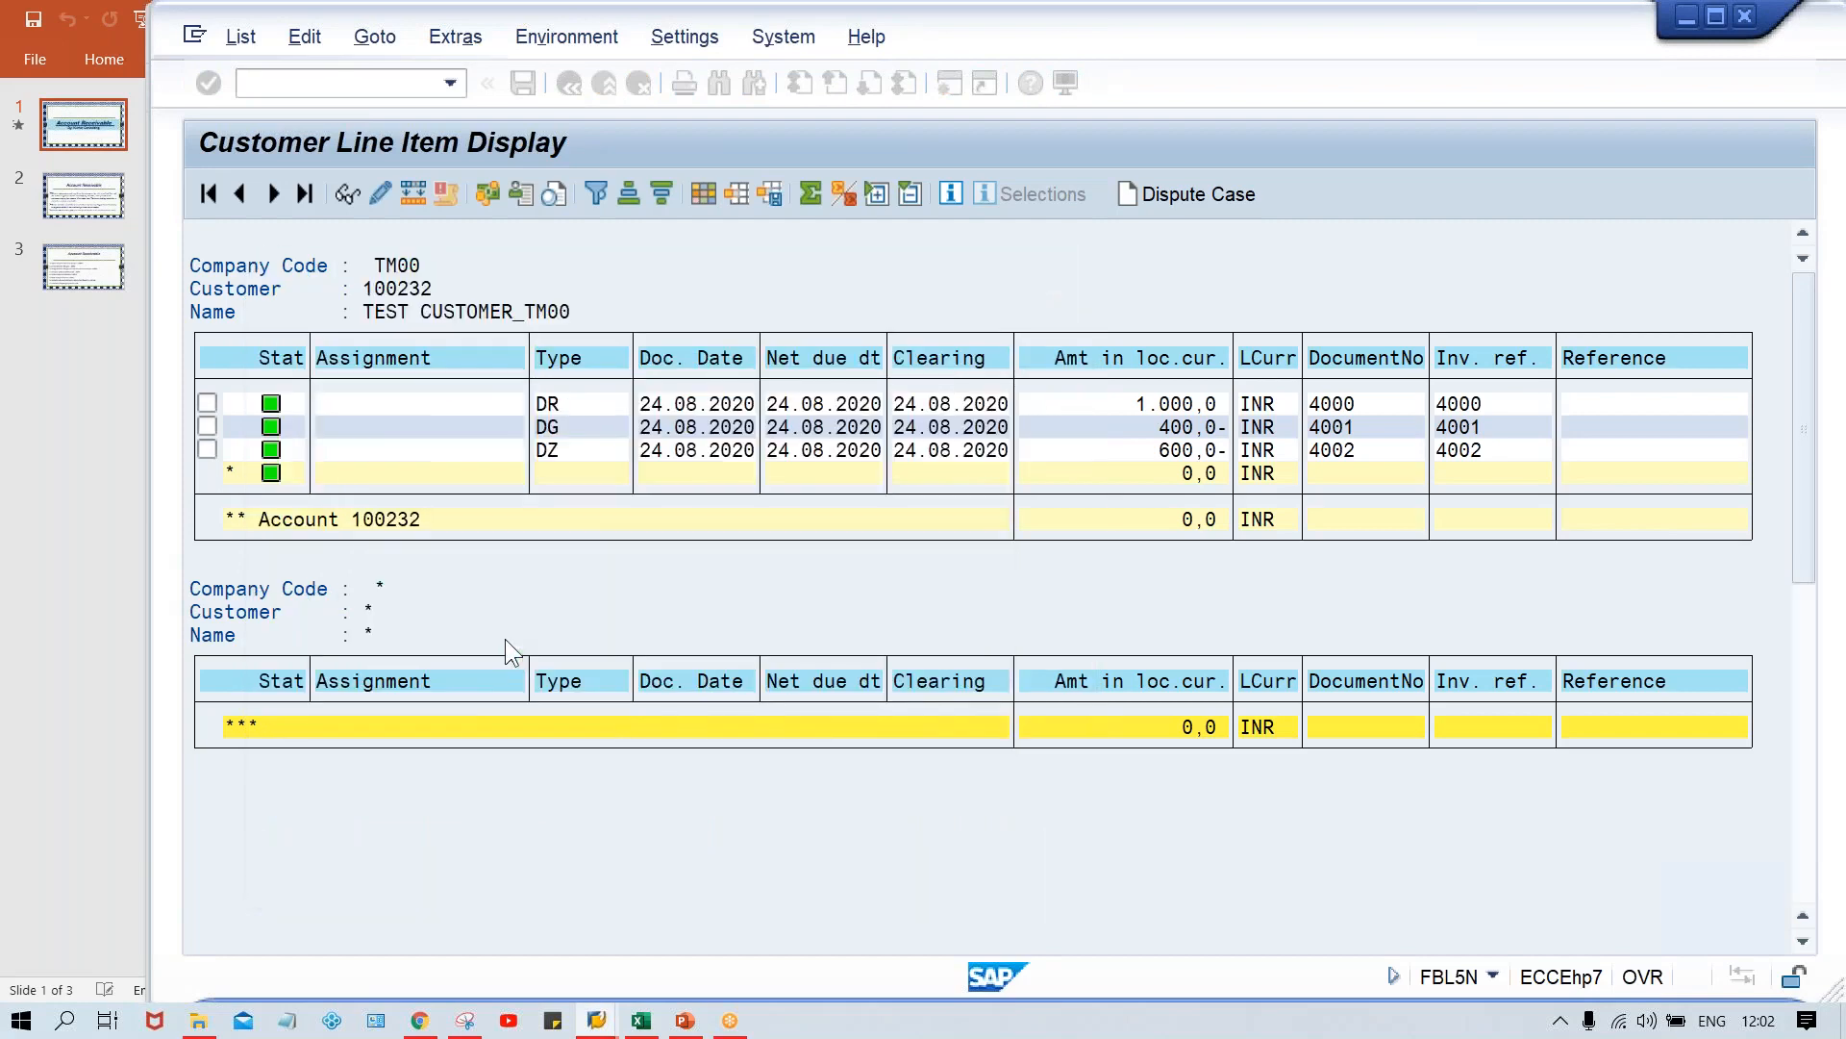
left_click(736, 191)
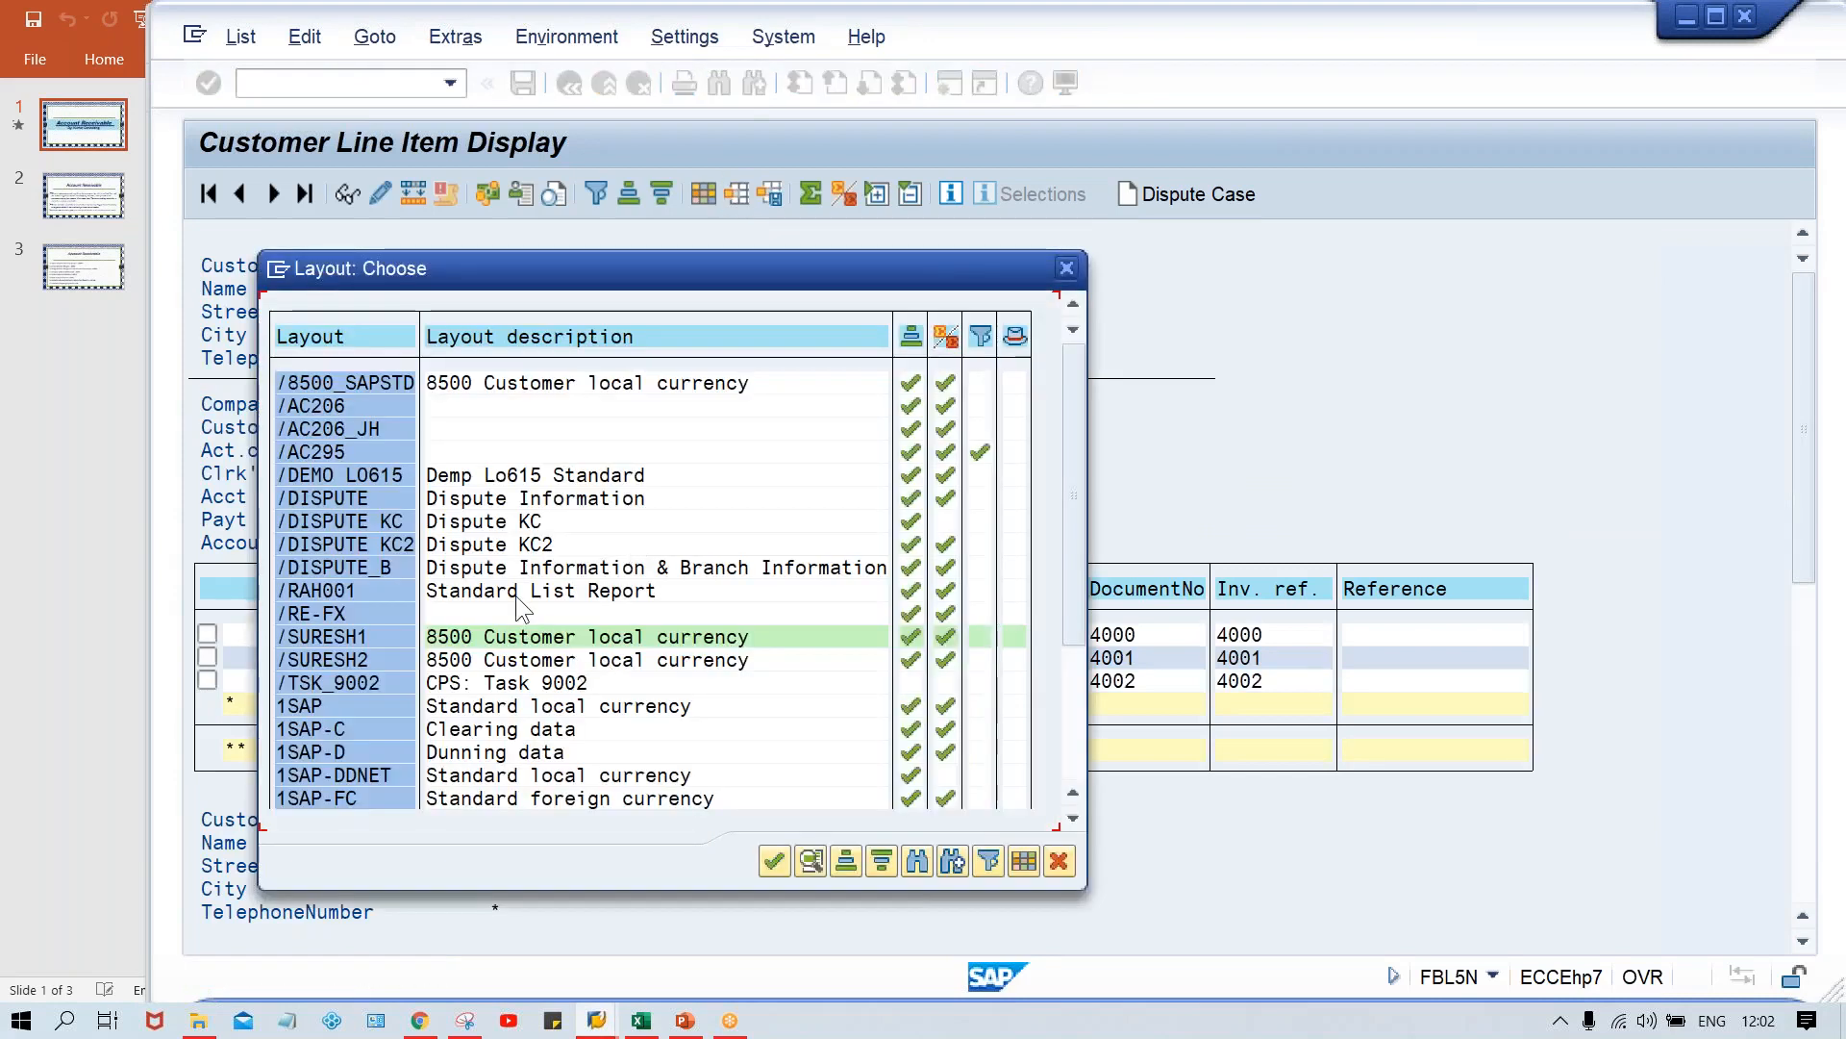
double_click(551, 706)
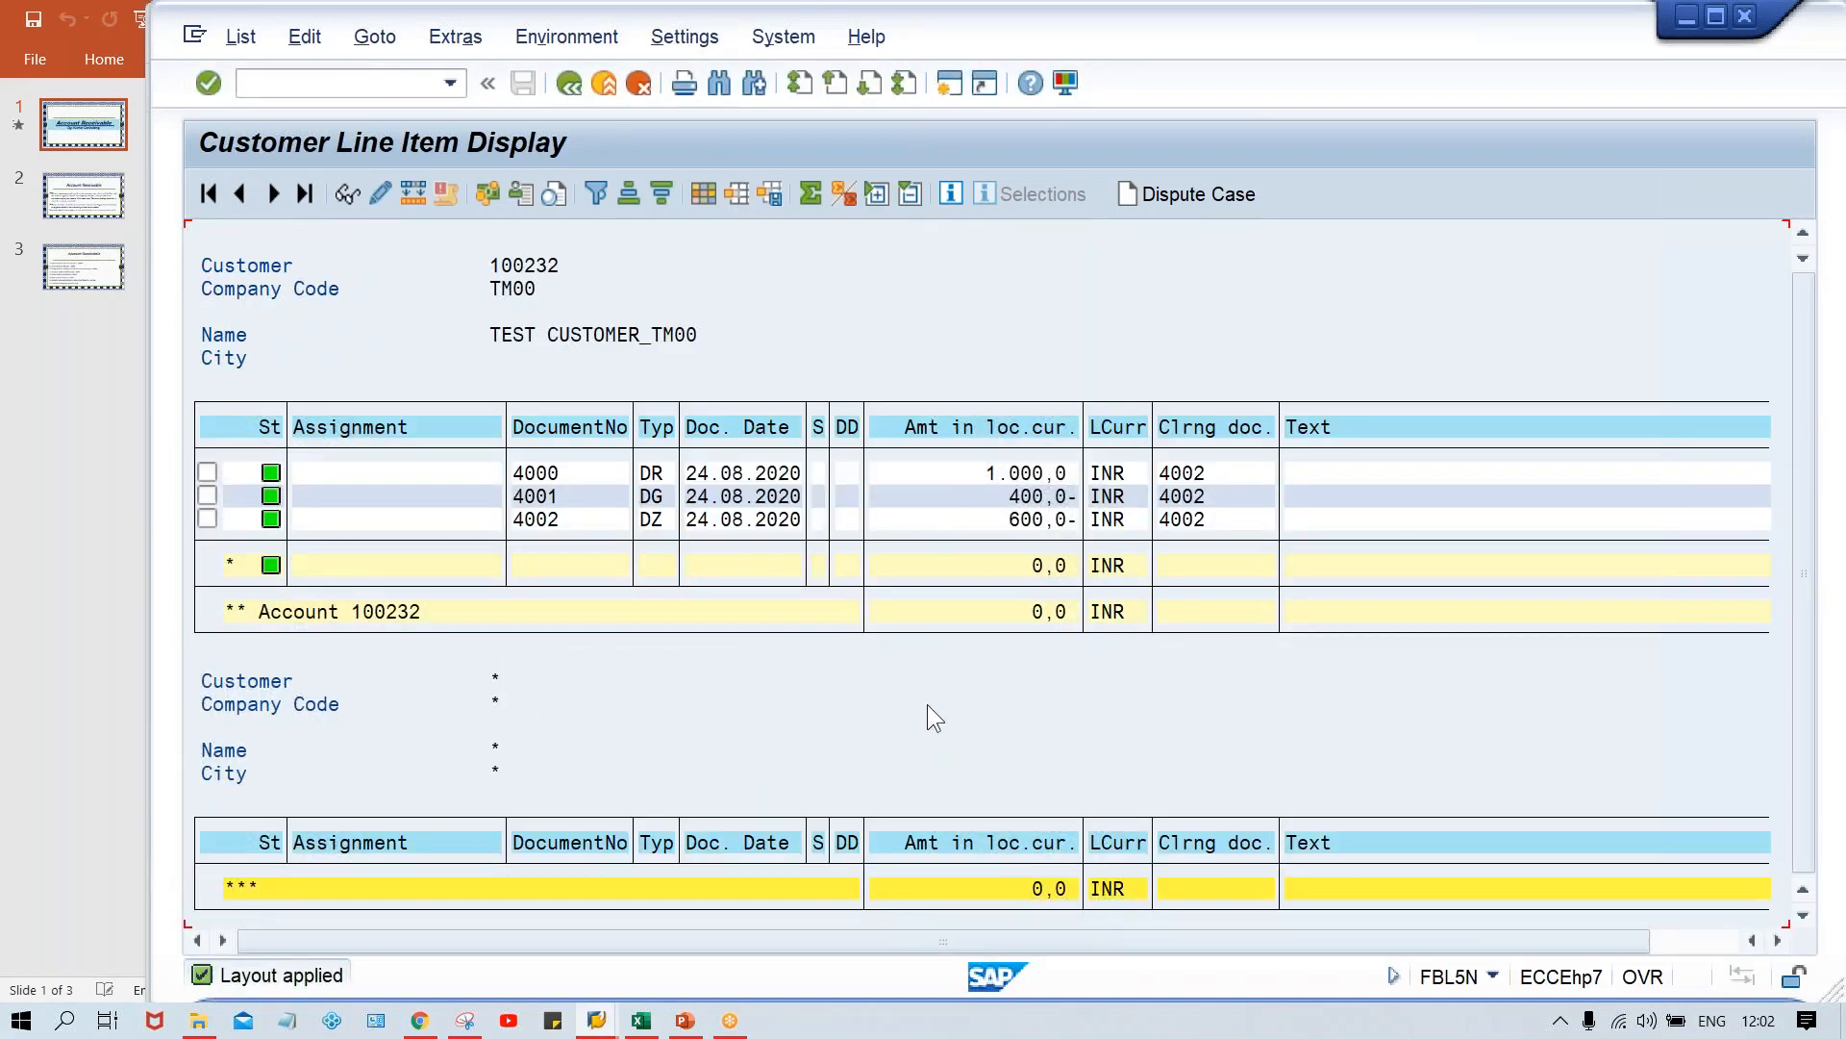
Mark the 1SAP Standard local currency layout as the default in layout management and return to the customer line item list
left_click(767, 200)
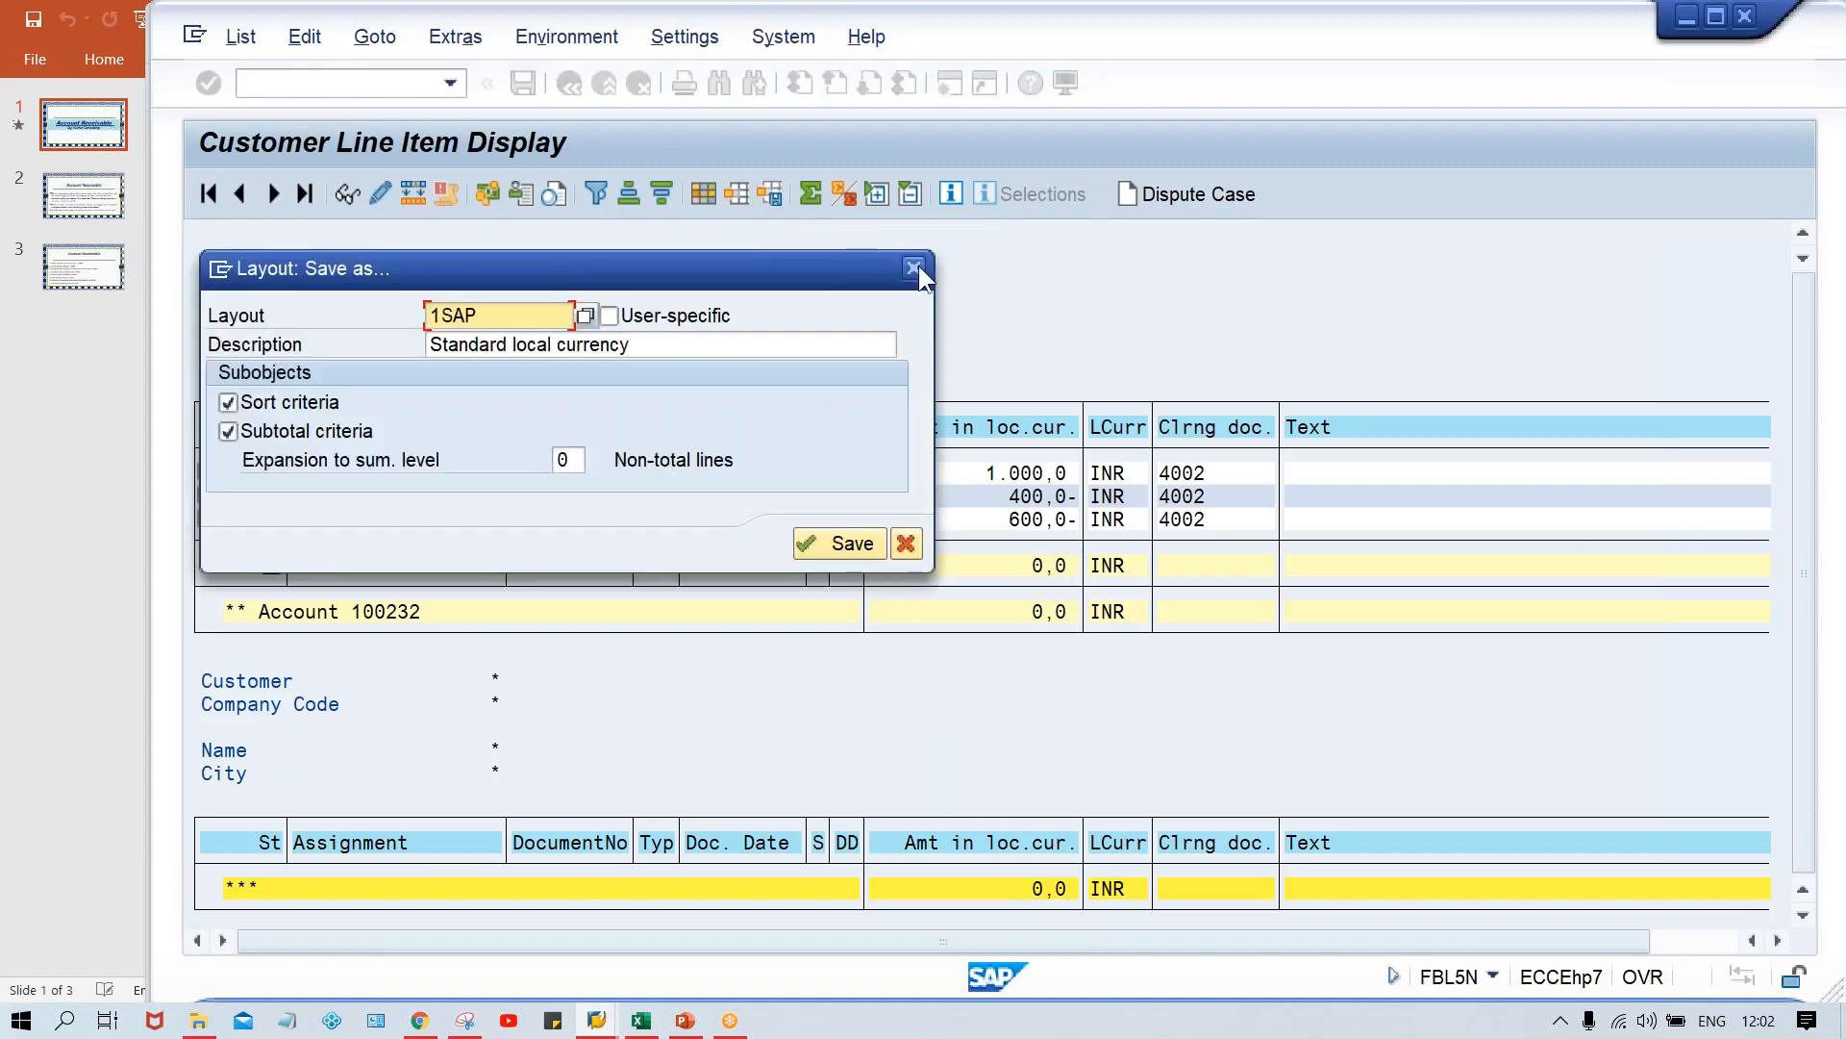
left_click(915, 267)
left_click(769, 36)
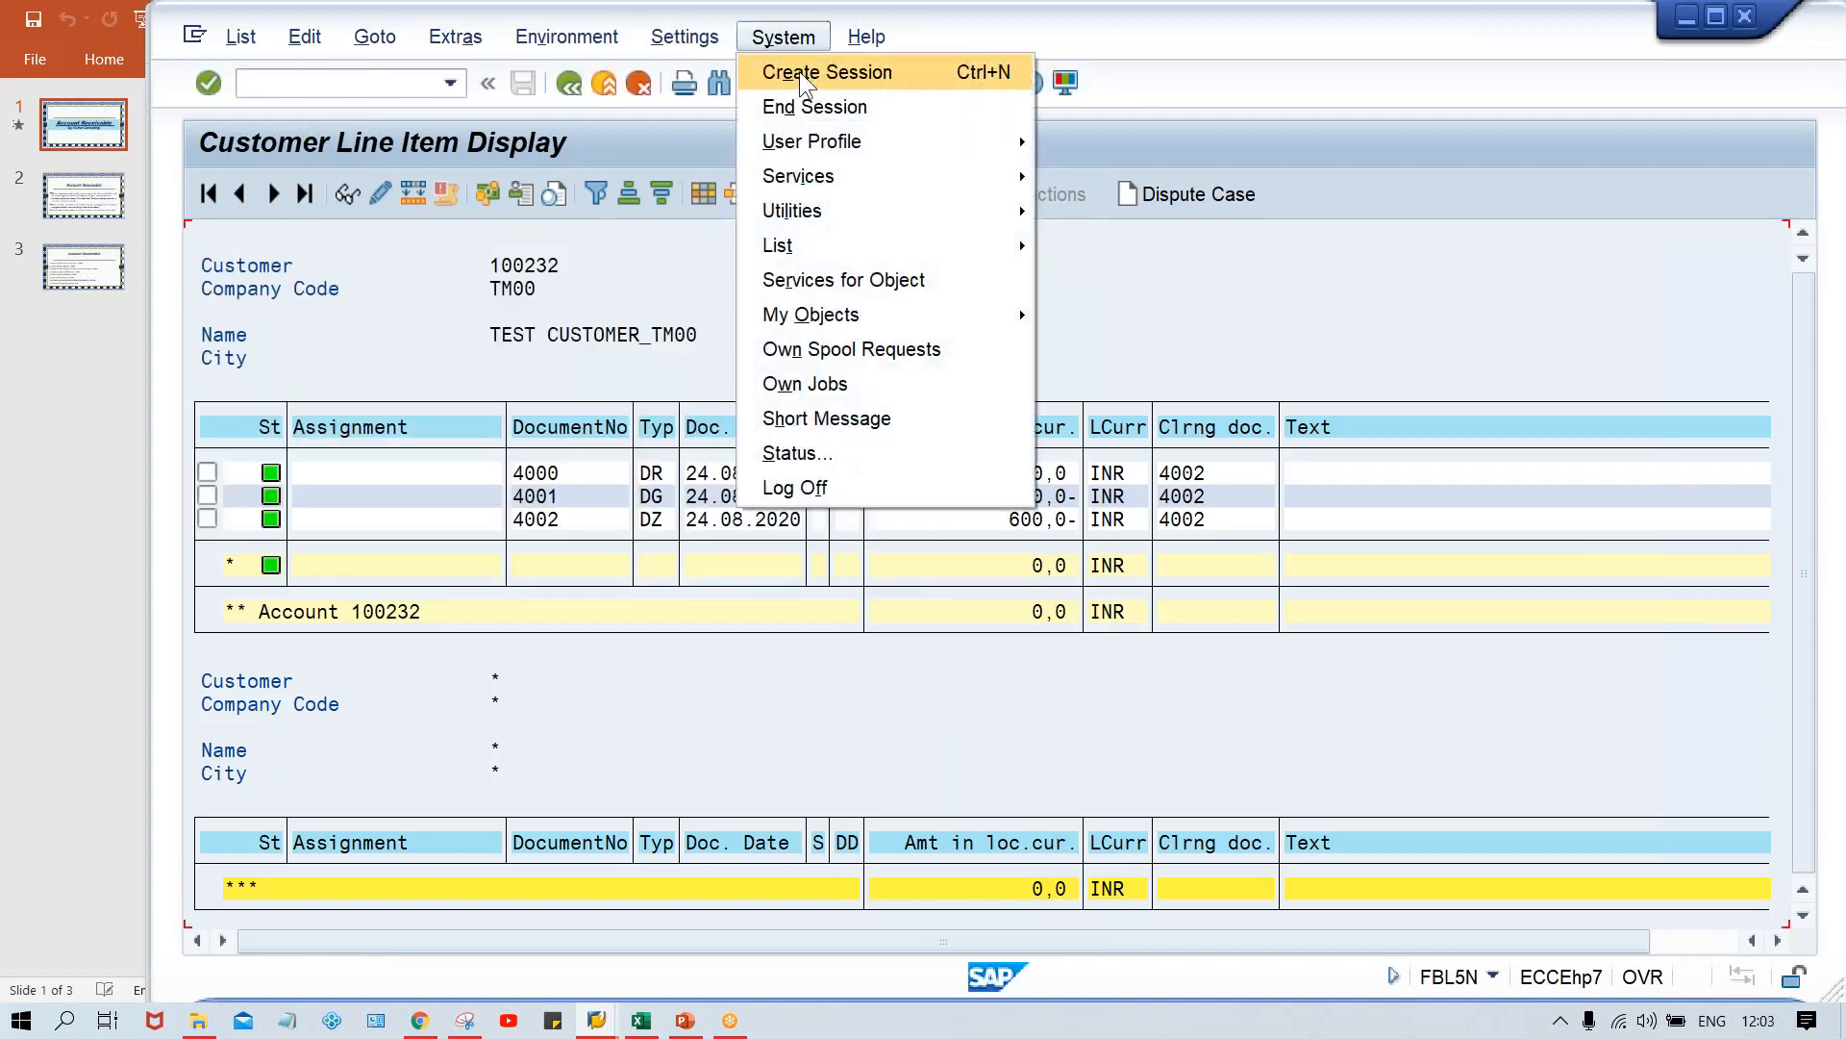
mouse_move(690, 48)
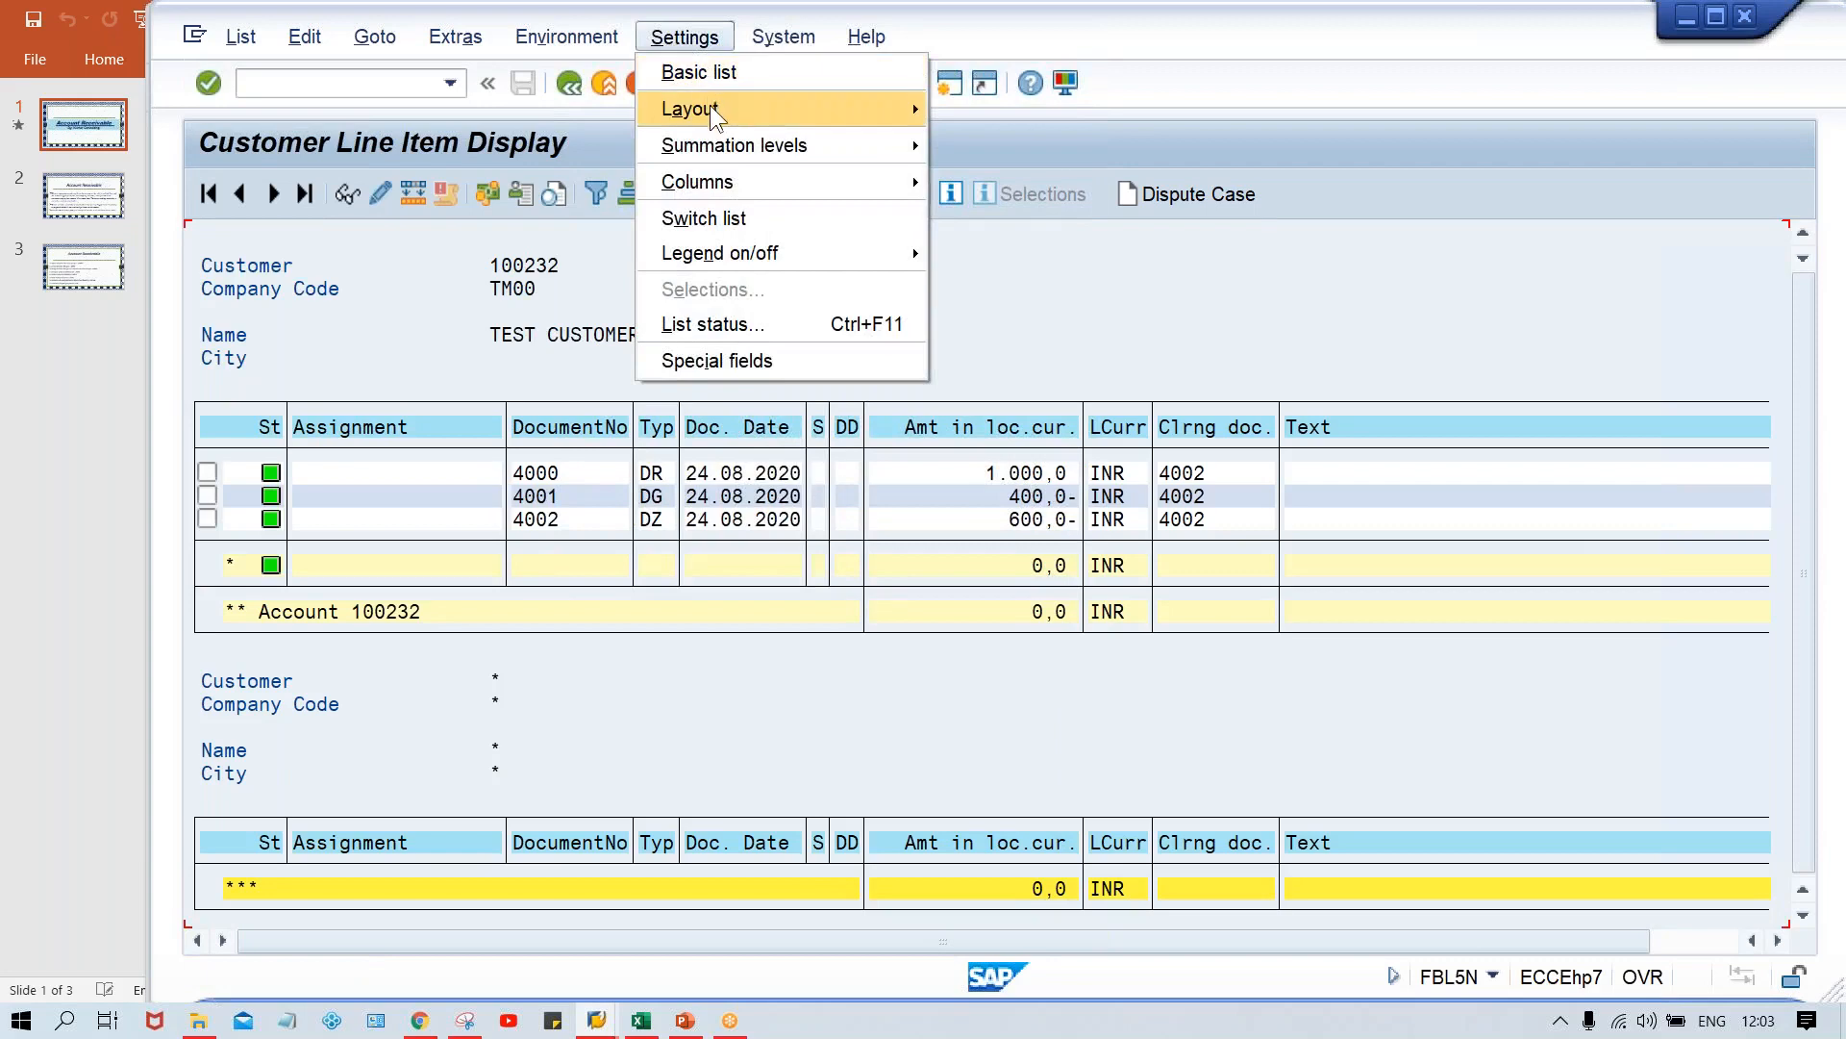
mouse_move(710, 107)
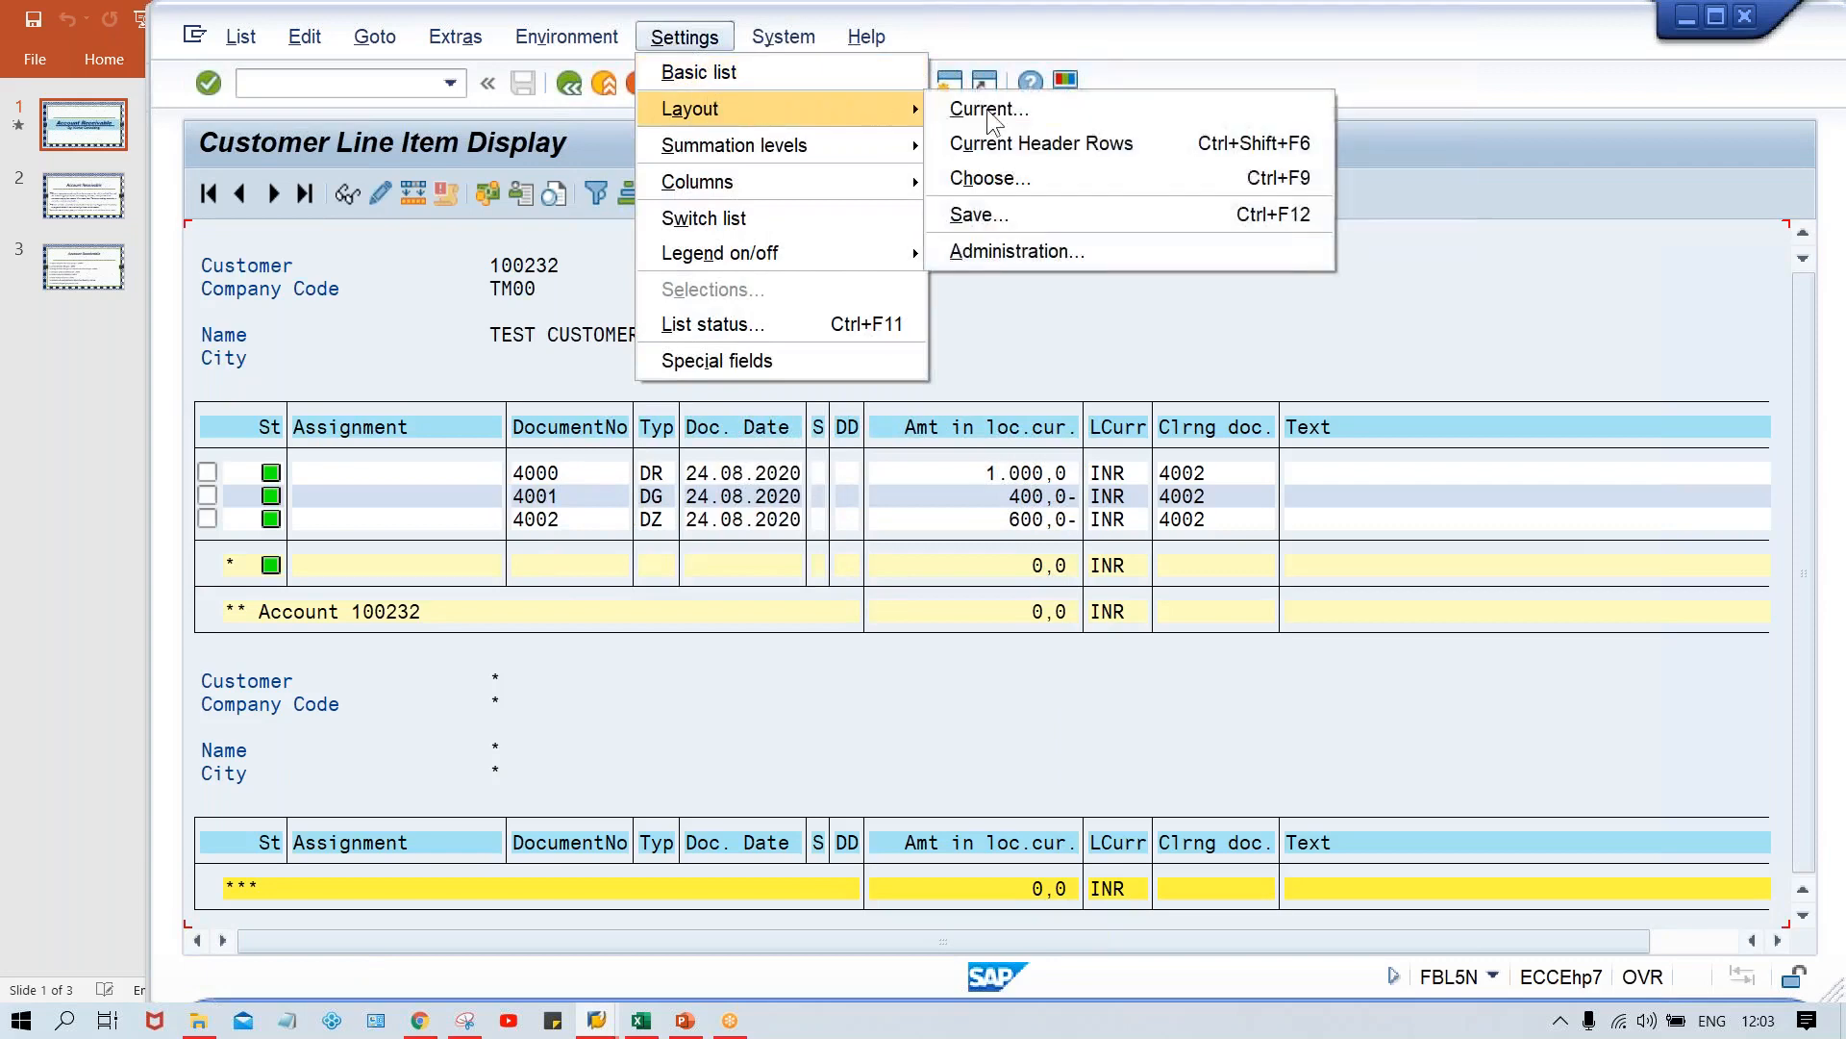
left_click(1023, 254)
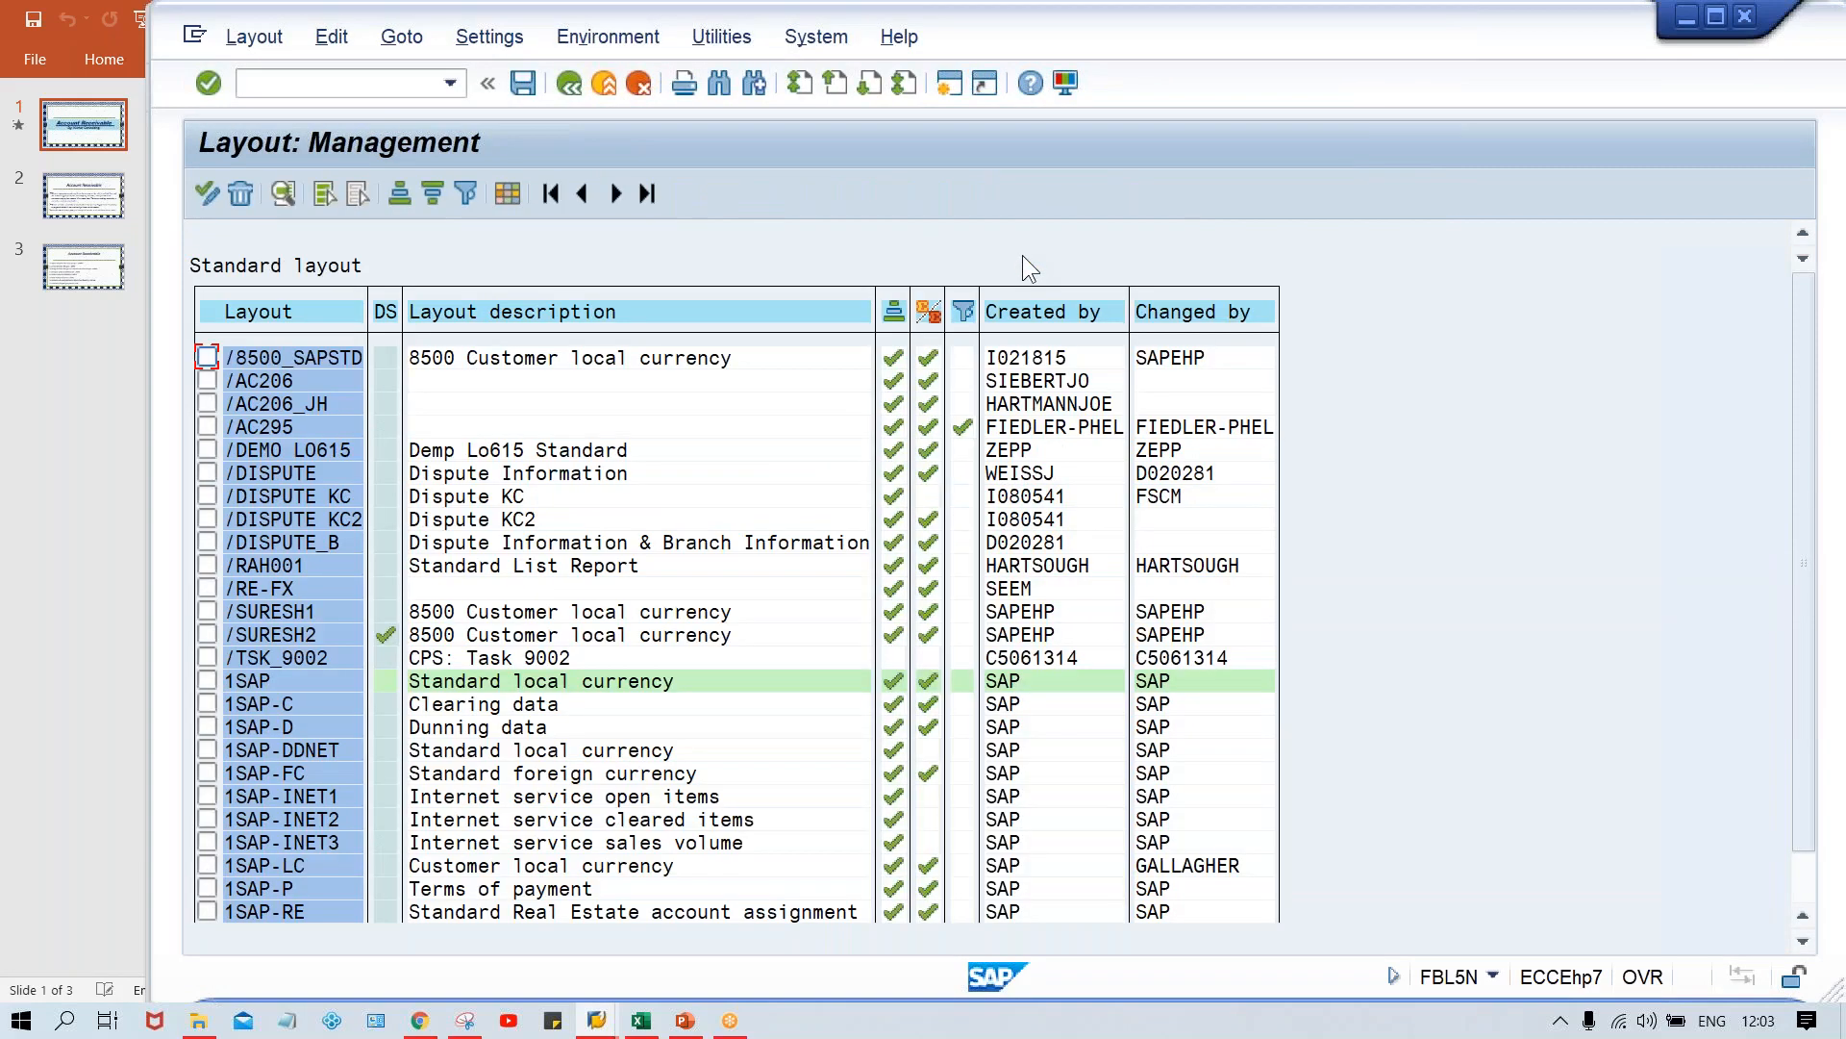
left_click(385, 680)
left_click(569, 84)
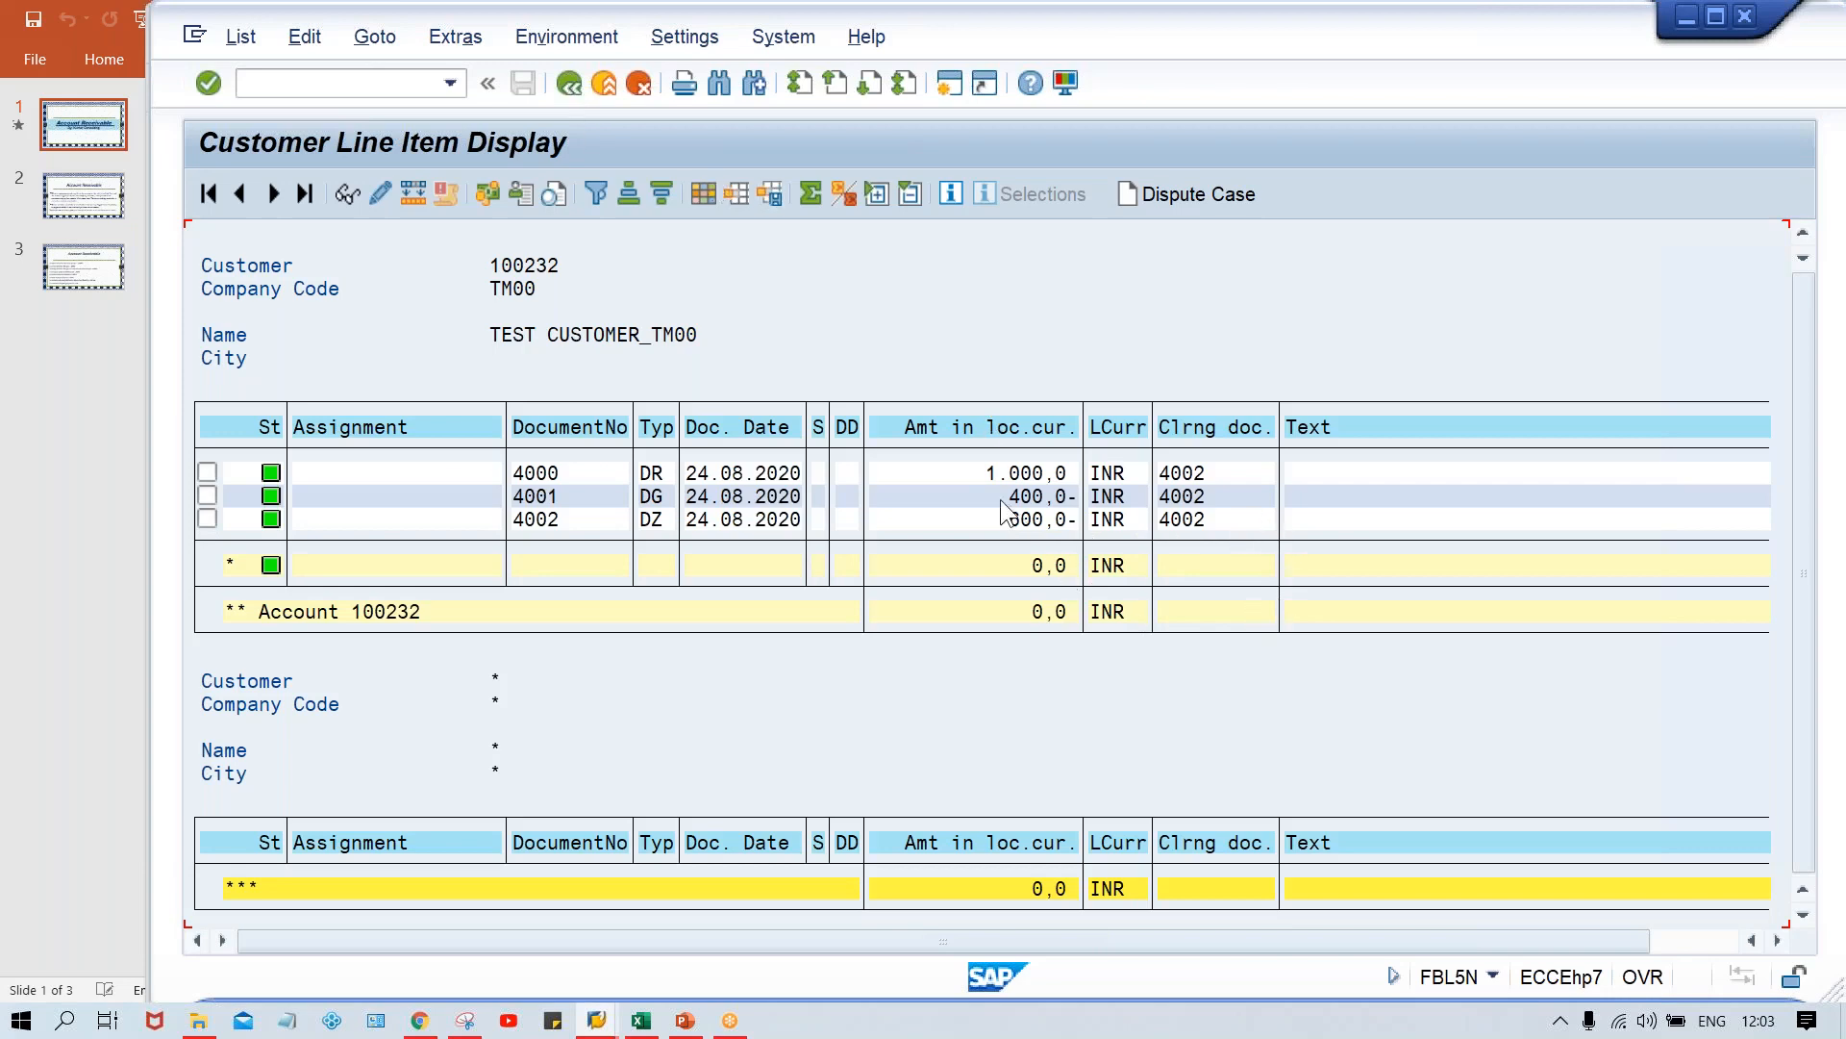
Examine the local currency amounts, document types and clearing document of the invoice, credit memo and payment lines
left_click(968, 472)
left_click(966, 497)
left_click(984, 524)
left_click(674, 469)
left_click(669, 497)
left_click(659, 525)
left_click(959, 470)
left_click(978, 496)
left_click(984, 523)
left_click(1225, 476)
left_click(948, 475)
left_click(973, 498)
left_click(994, 521)
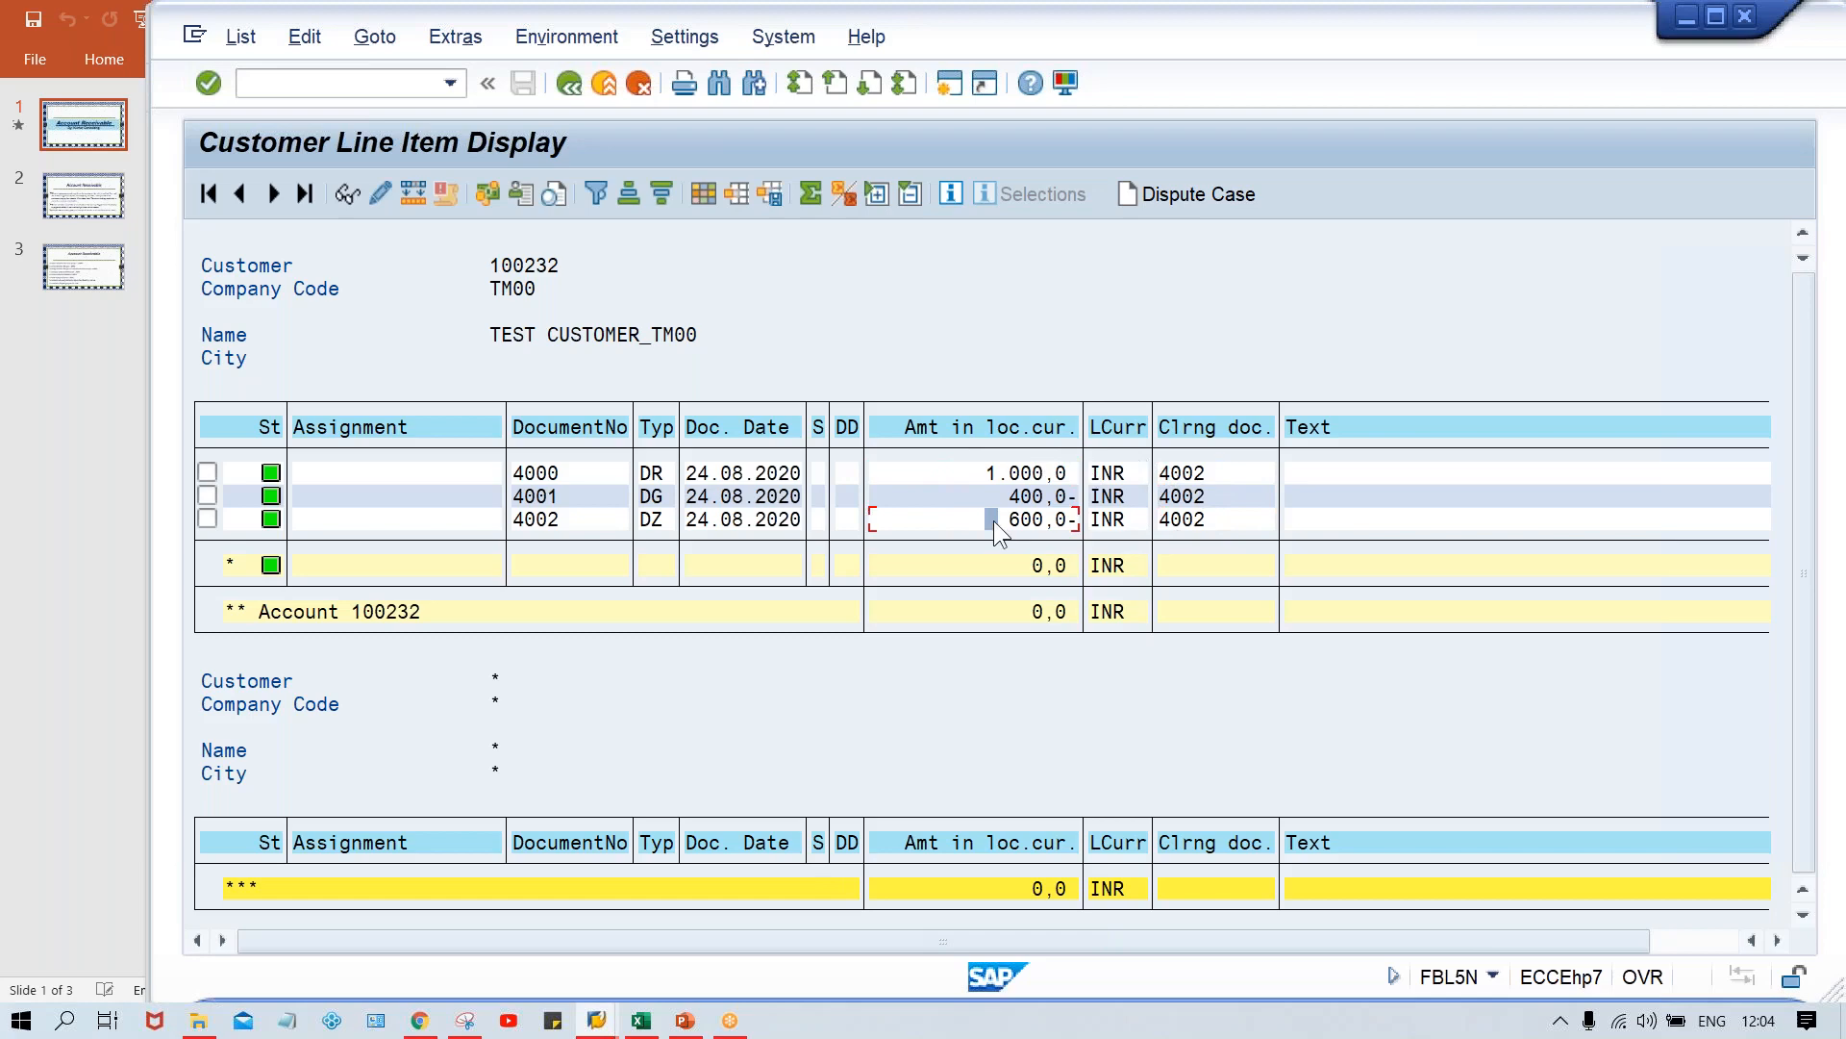